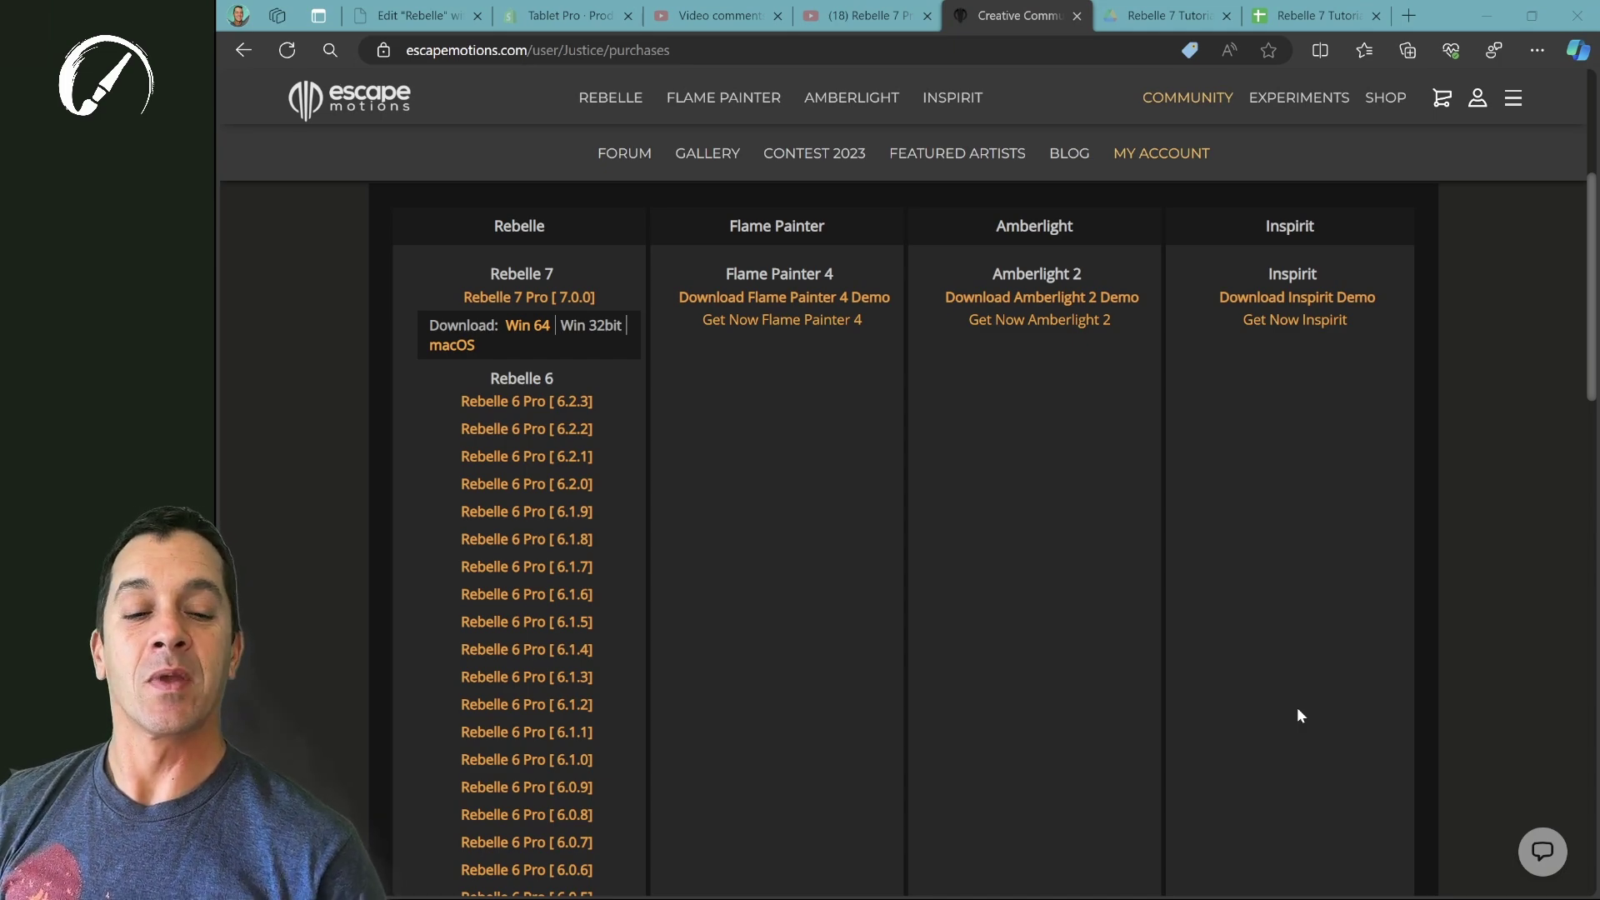
# Reveal the Rebelle 7 Pro [7.0.0] Win 64 download in Purchases and list Edge's recent downloads.
pyautogui.hotkey('alt', 'Tab')
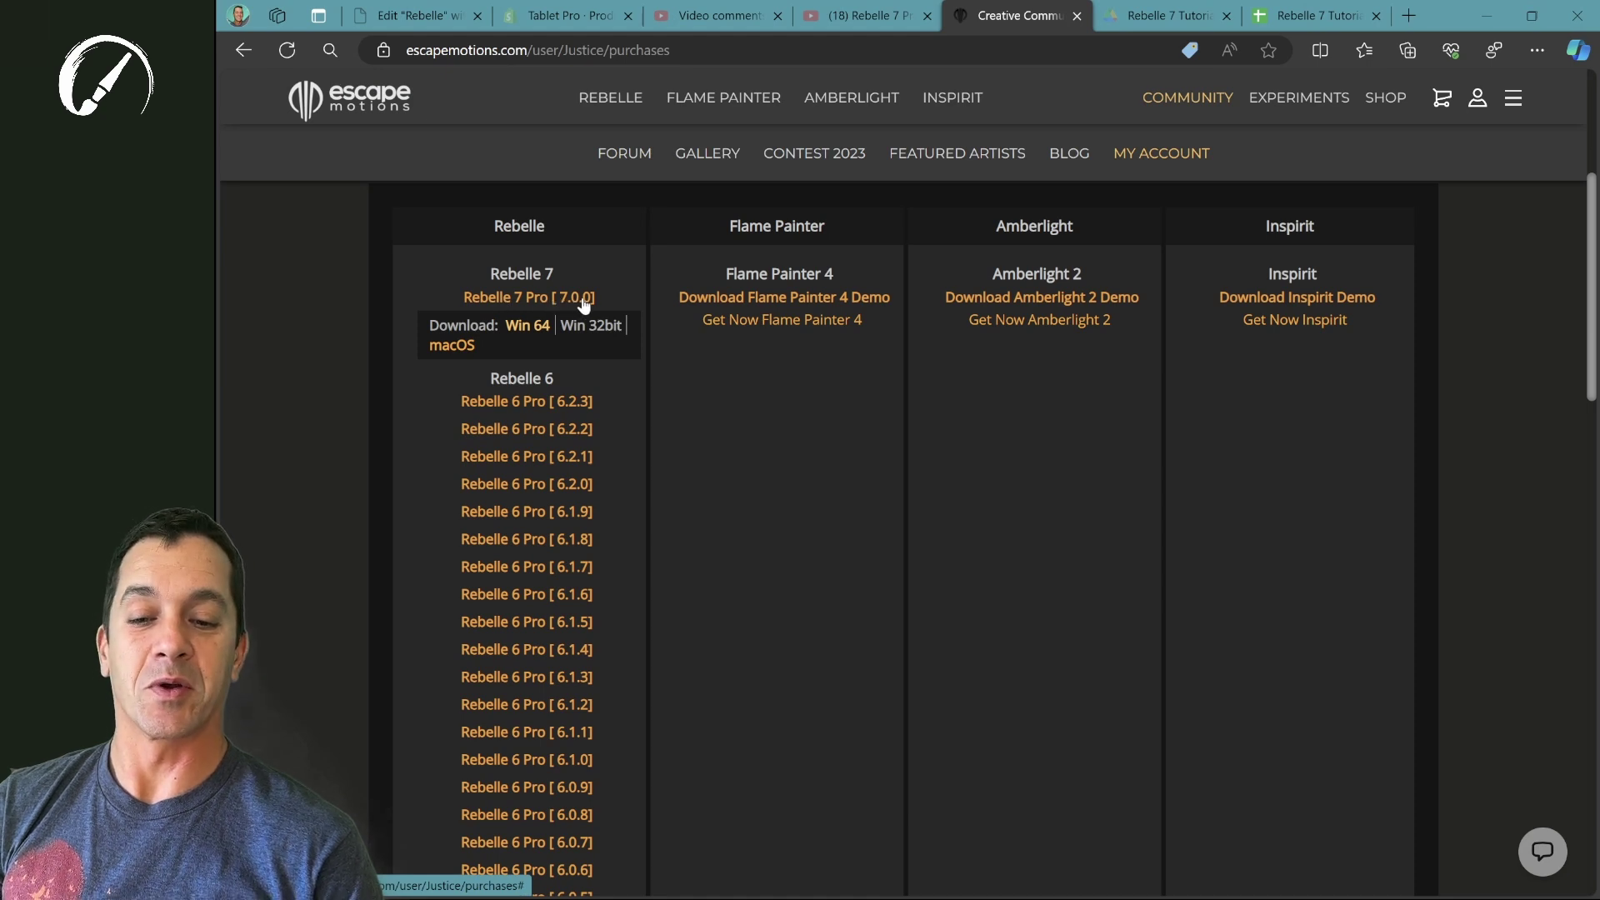
pyautogui.moveTo(1477, 97)
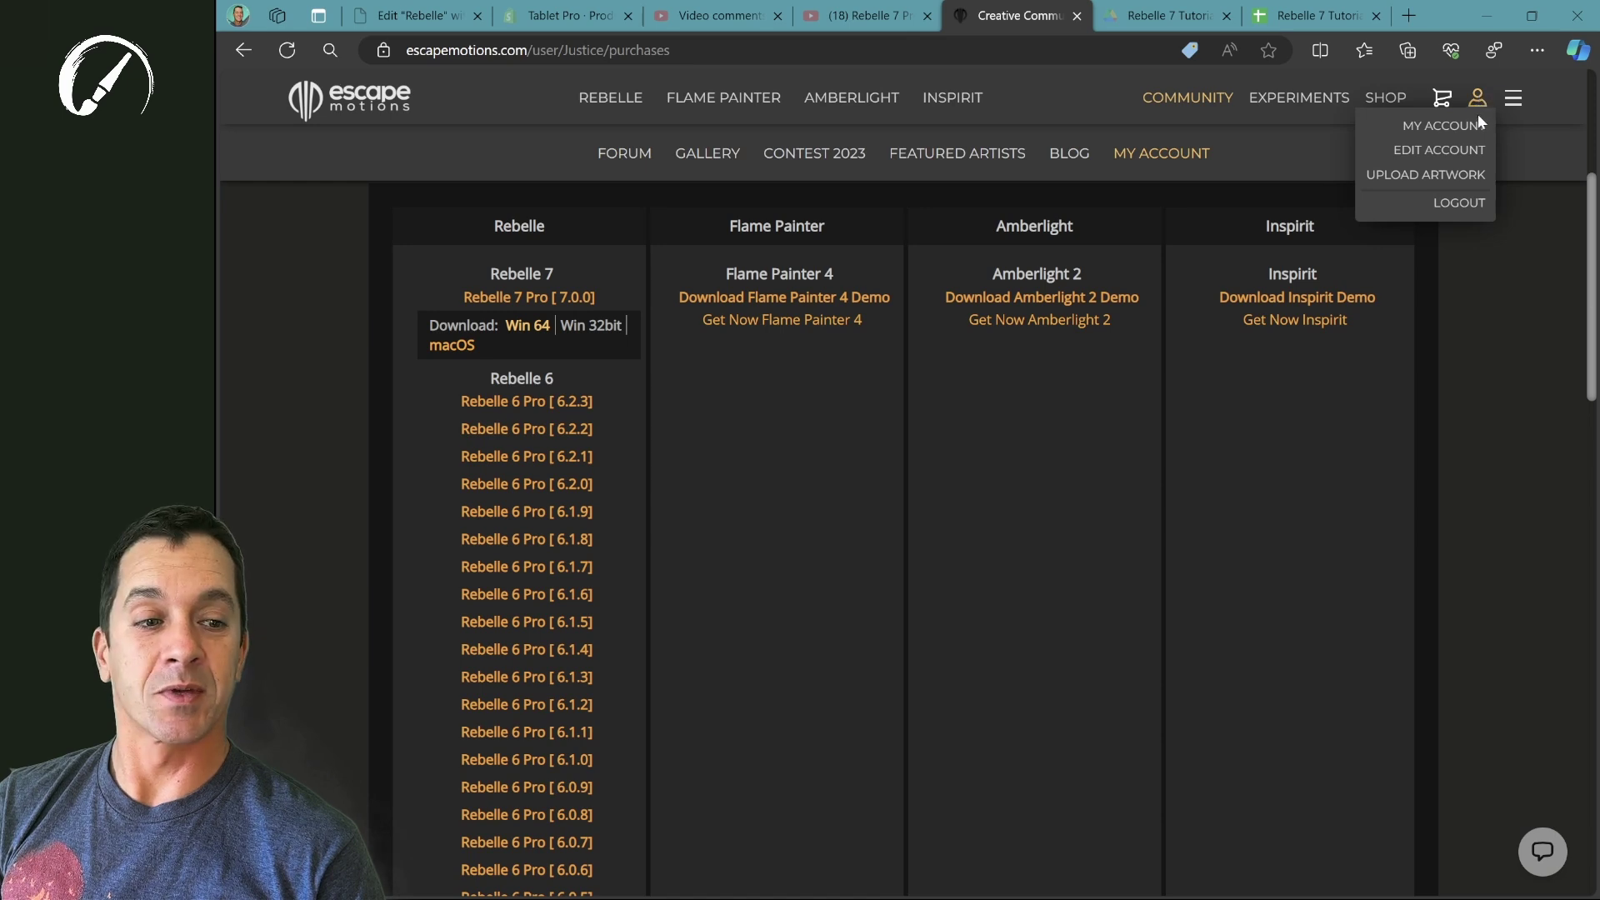
pyautogui.click(1464, 131)
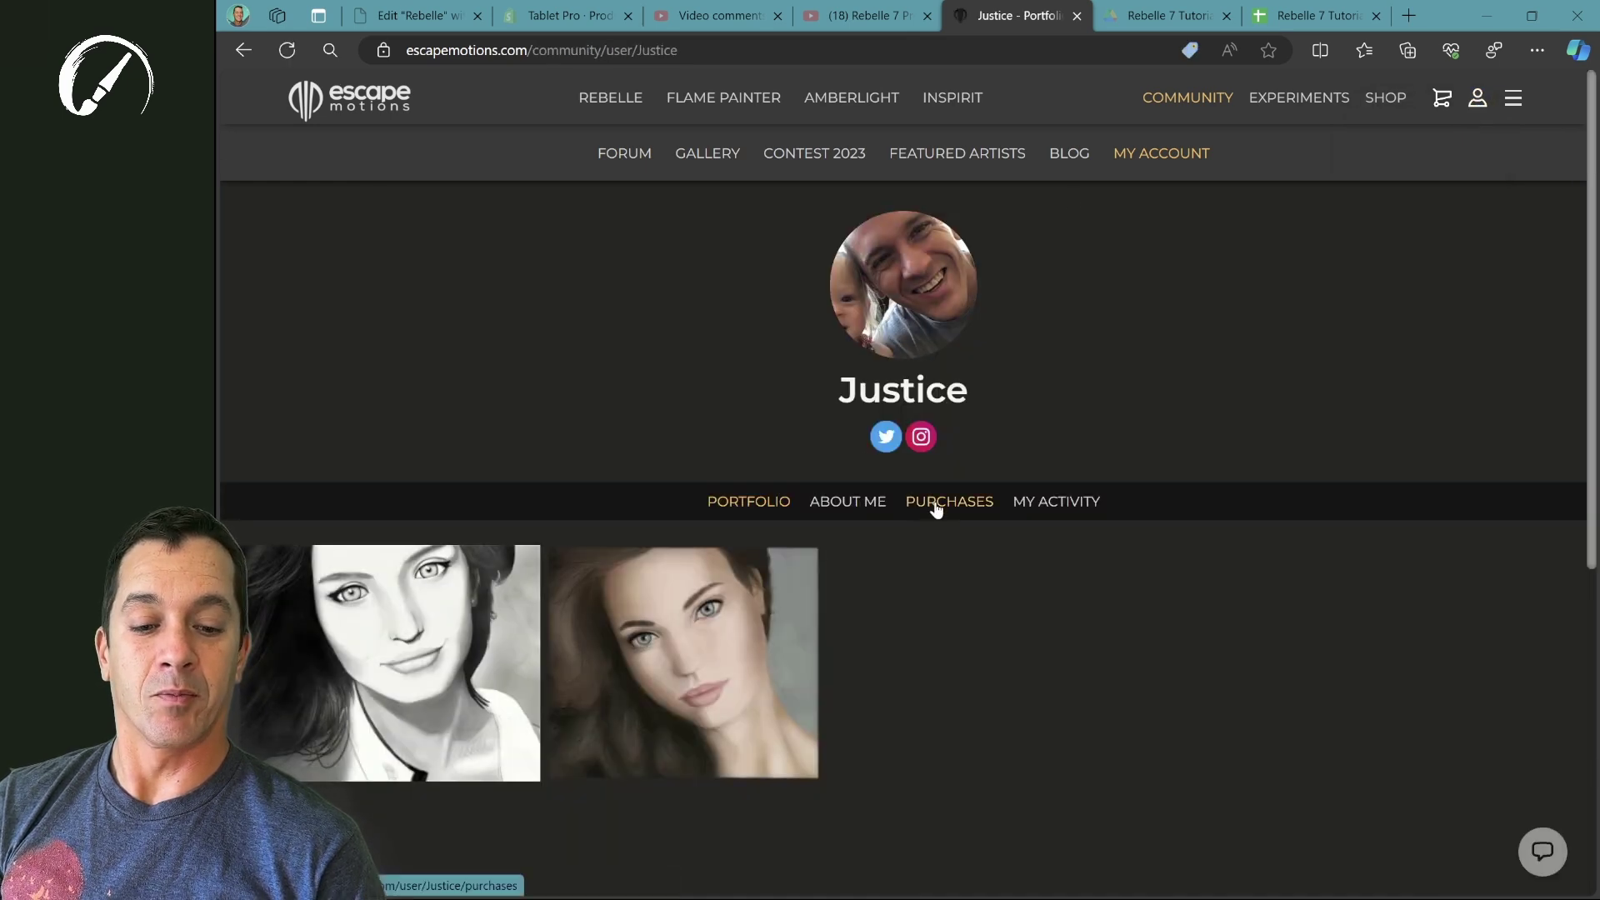
pyautogui.click(935, 508)
pyautogui.scroll(-4, 556, 666)
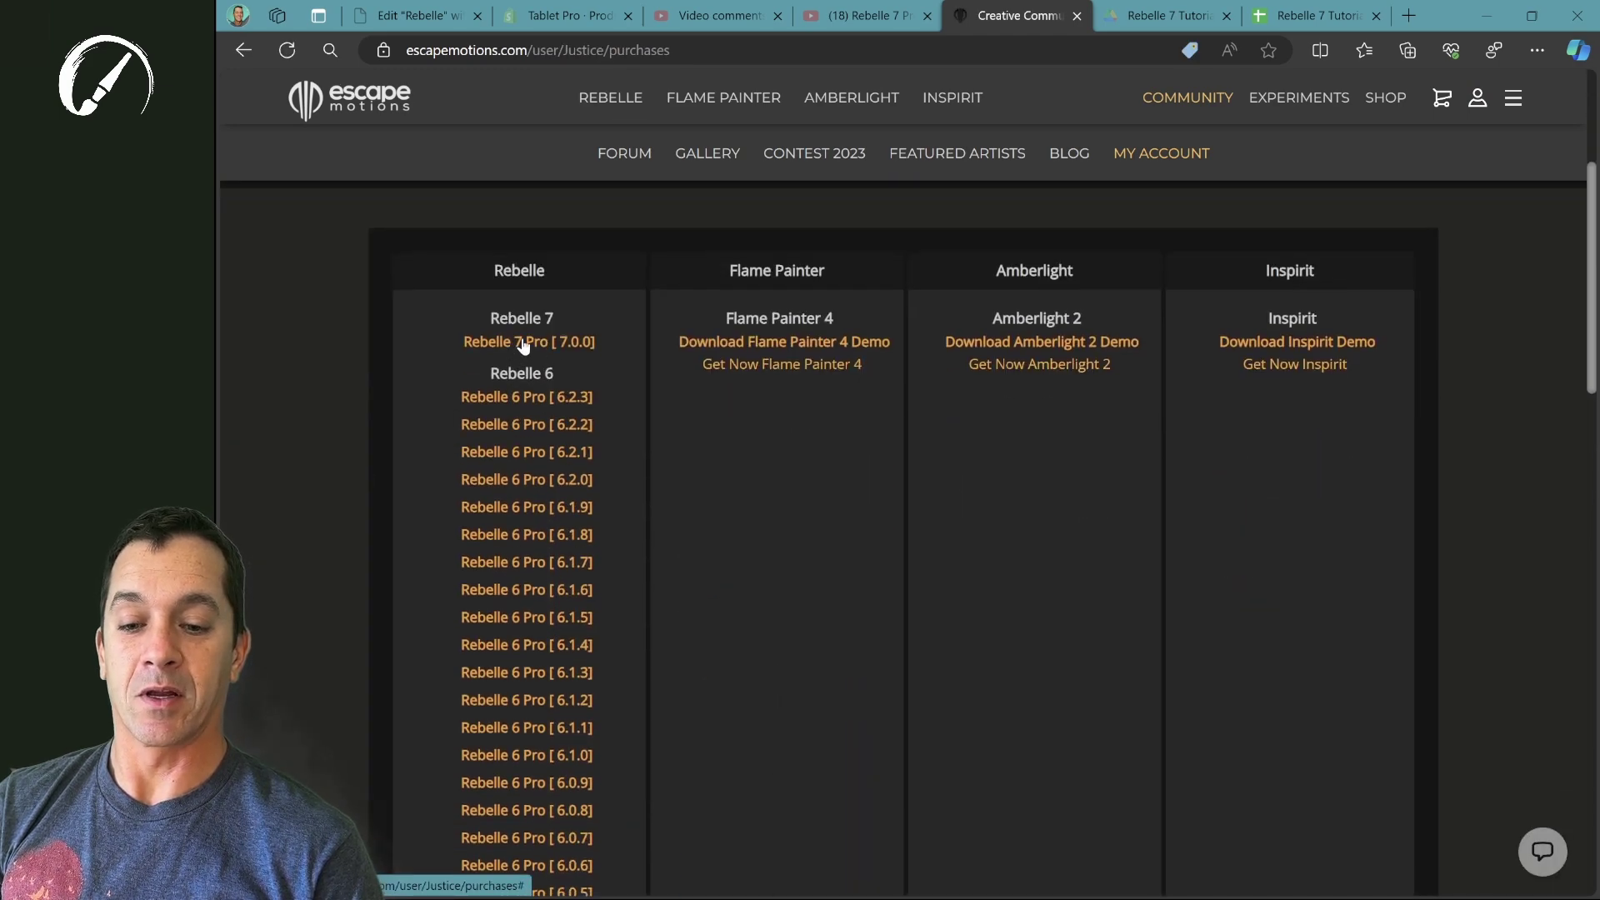
pyautogui.click(520, 350)
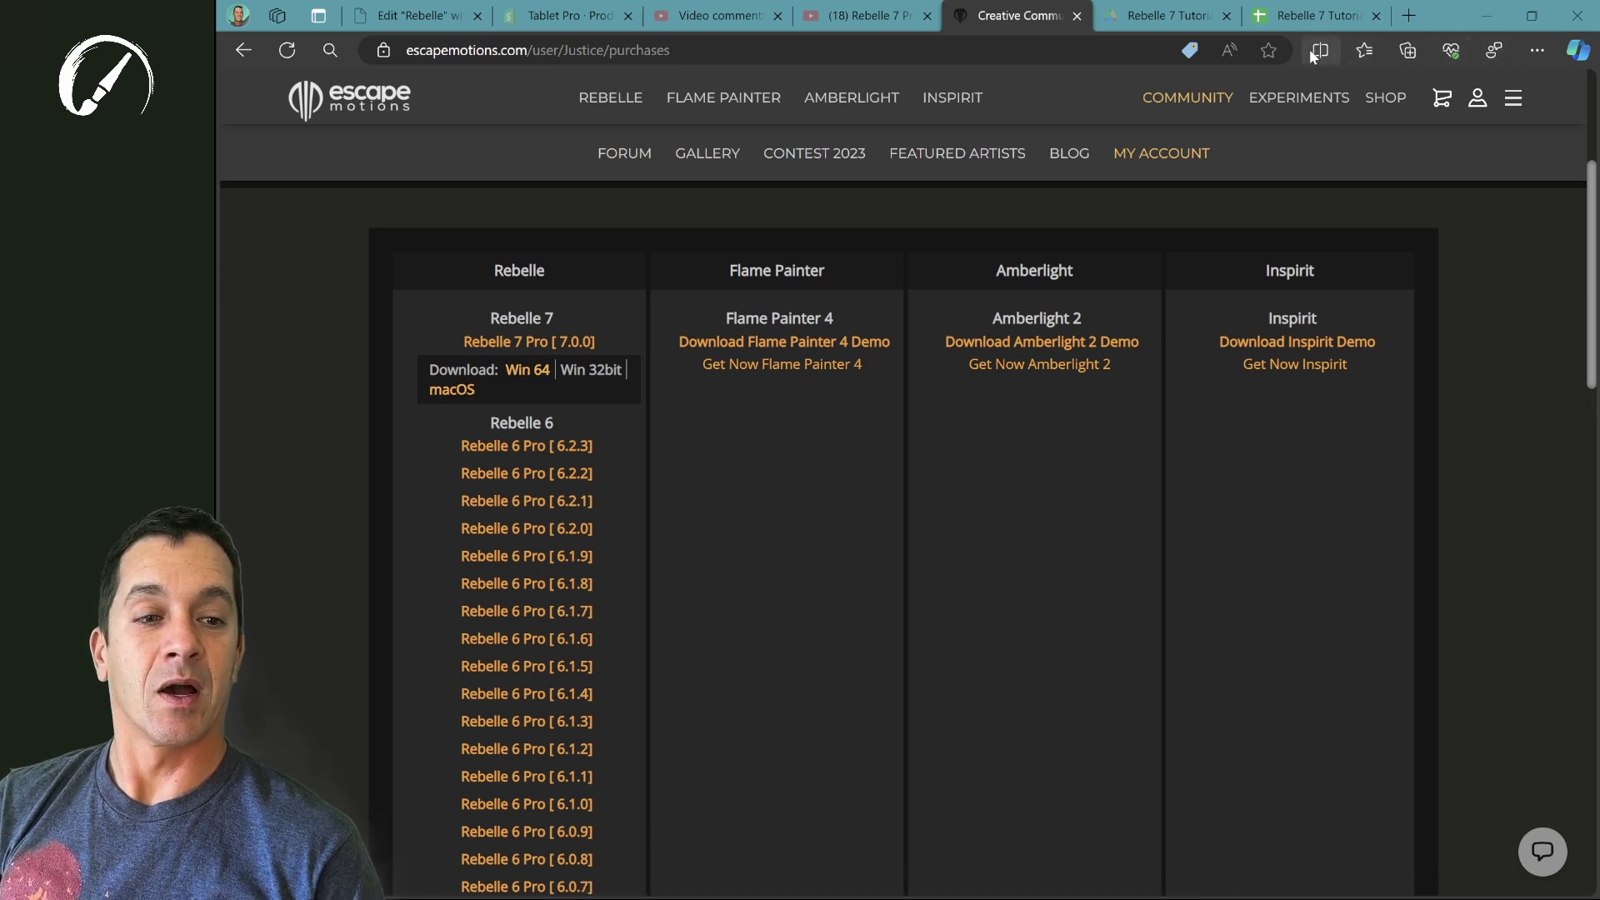
pyautogui.click(1536, 51)
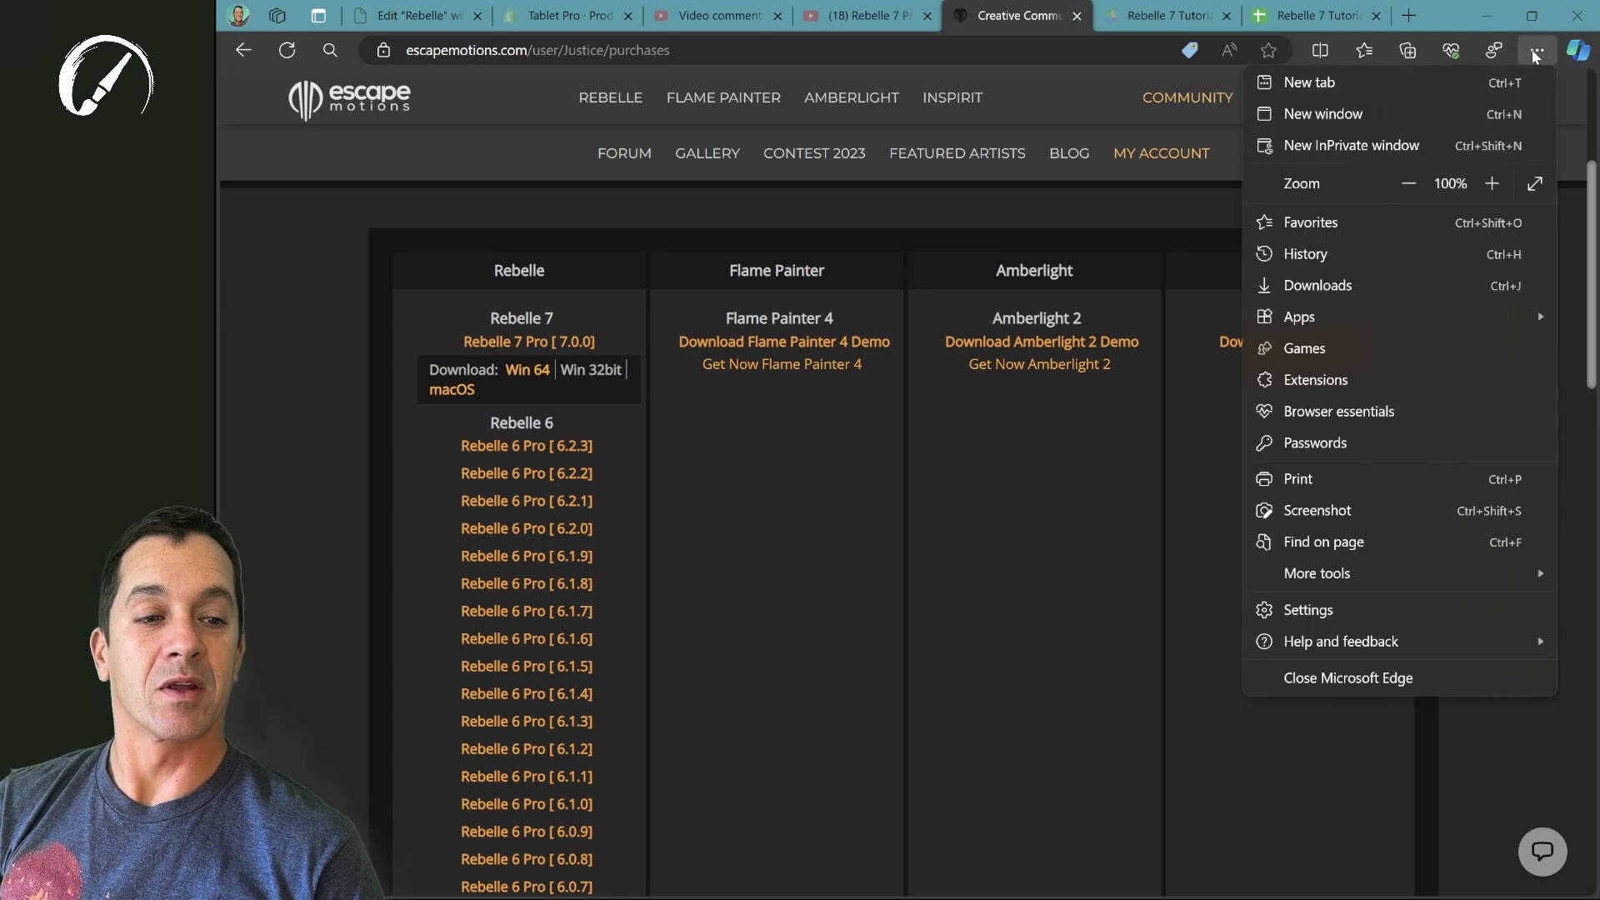
pyautogui.click(1343, 285)
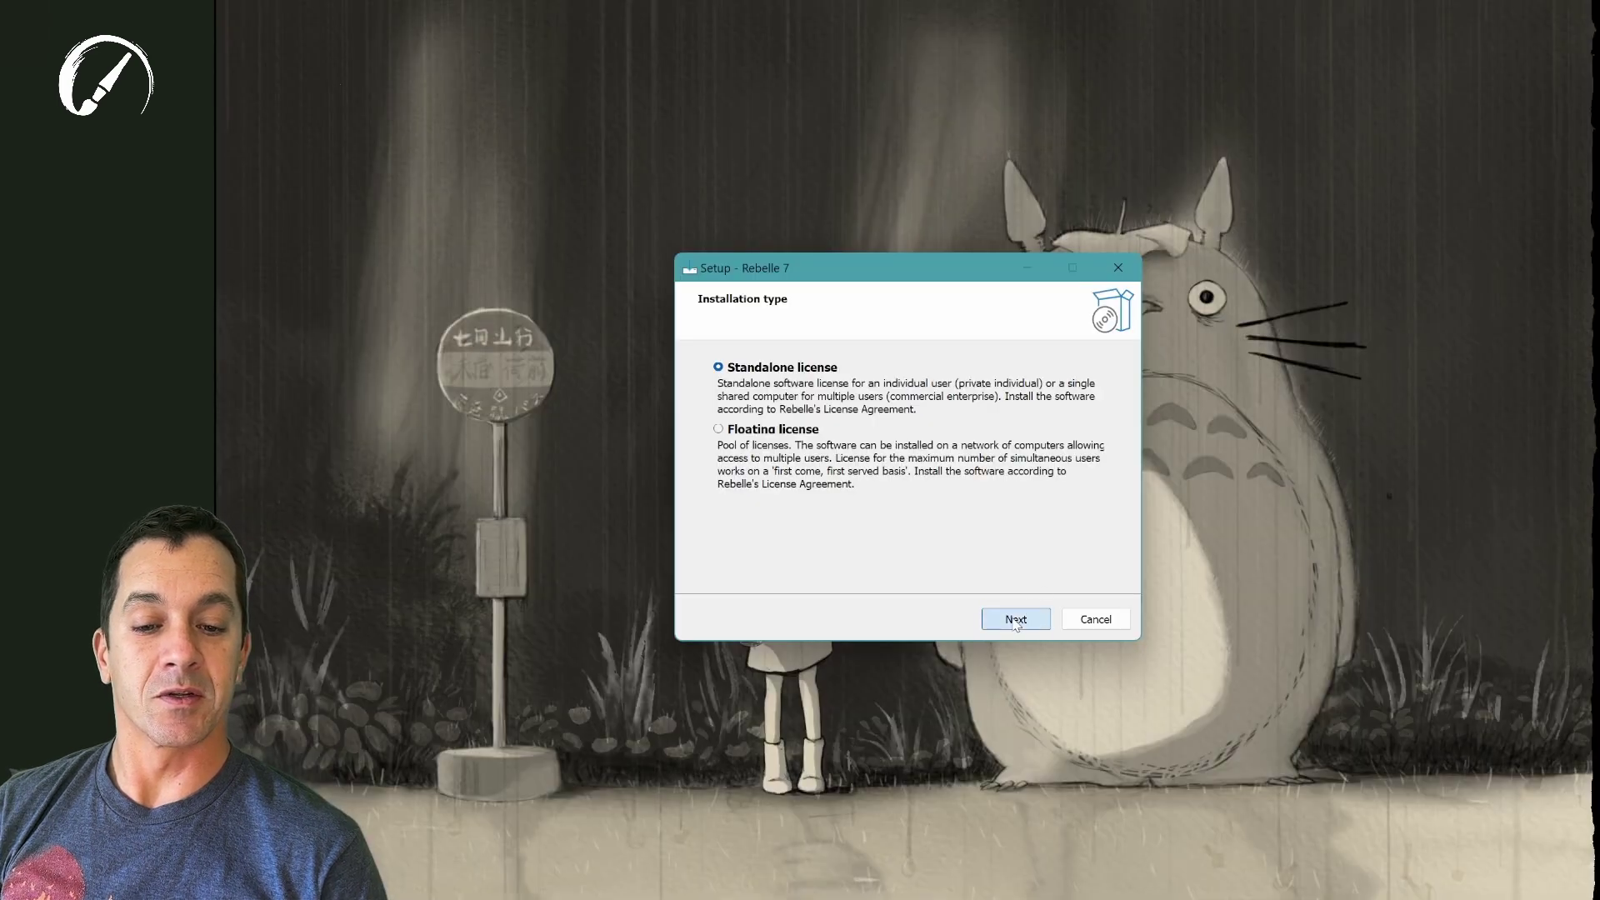
# Accept the licence and install Rebelle 7 with the default location and Start Menu folder.
pyautogui.click(1015, 621)
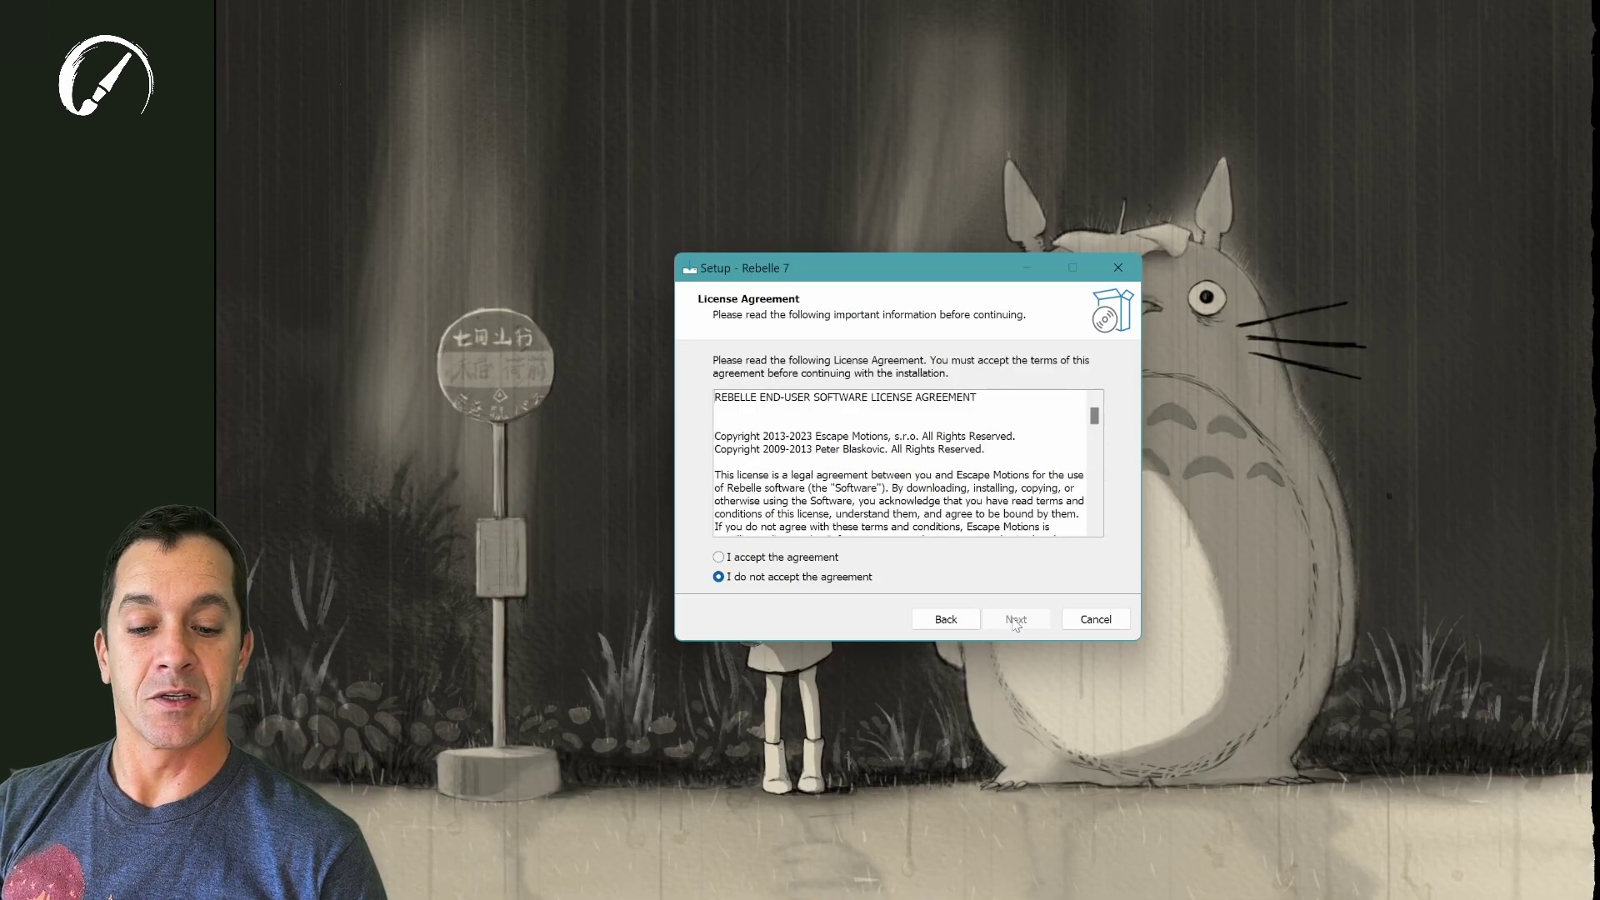
pyautogui.click(764, 558)
pyautogui.click(1006, 619)
pyautogui.click(1007, 619)
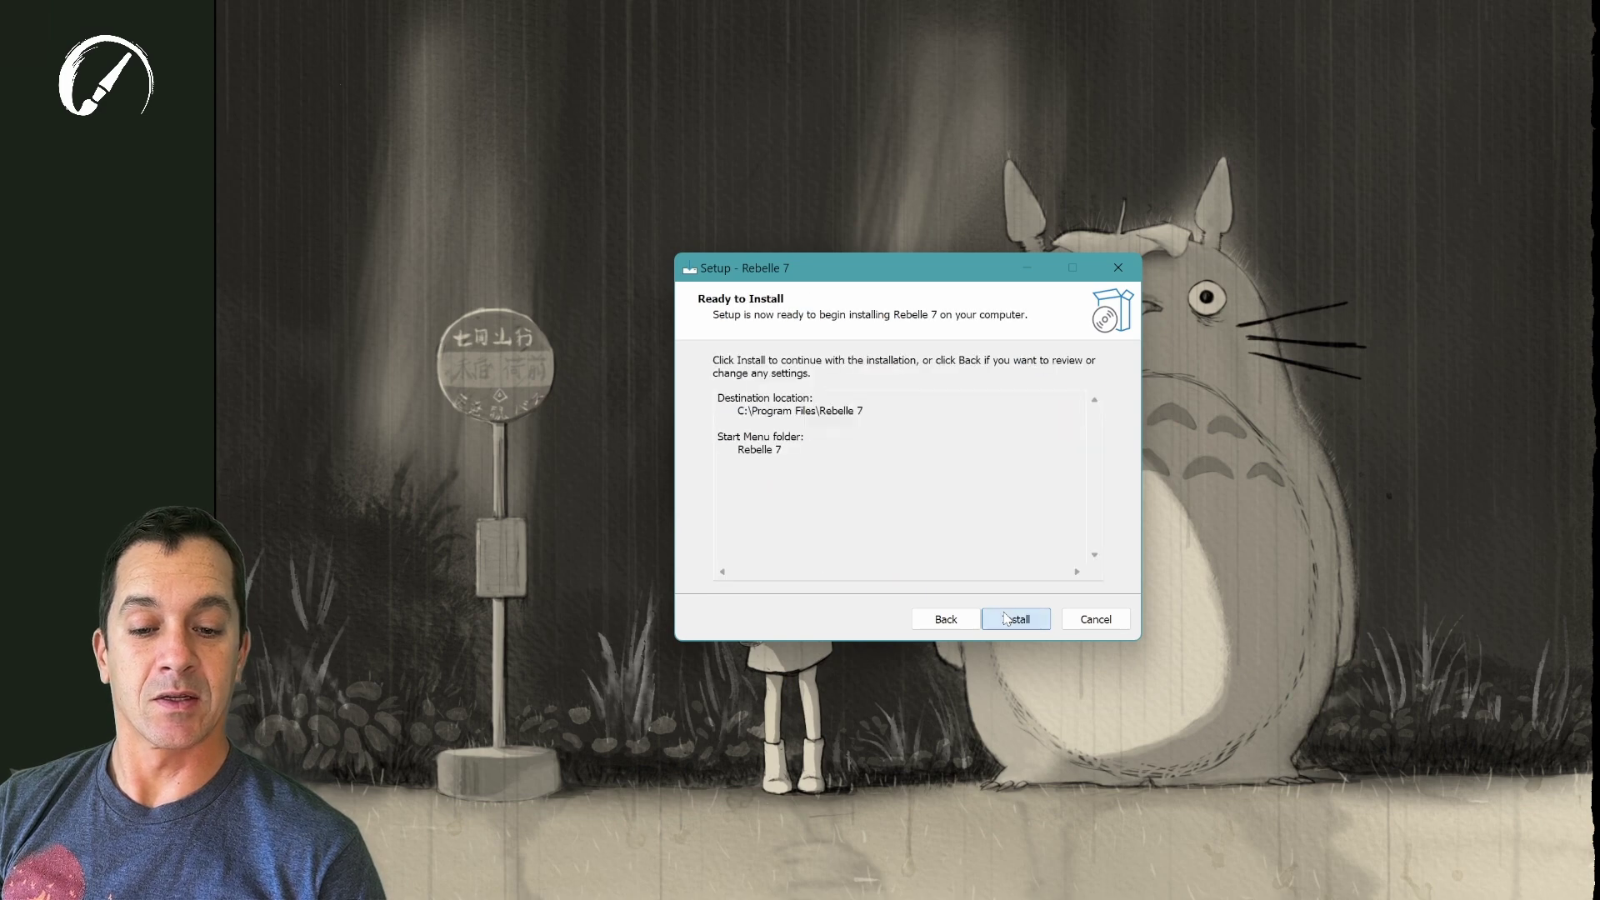
pyautogui.click(1006, 619)
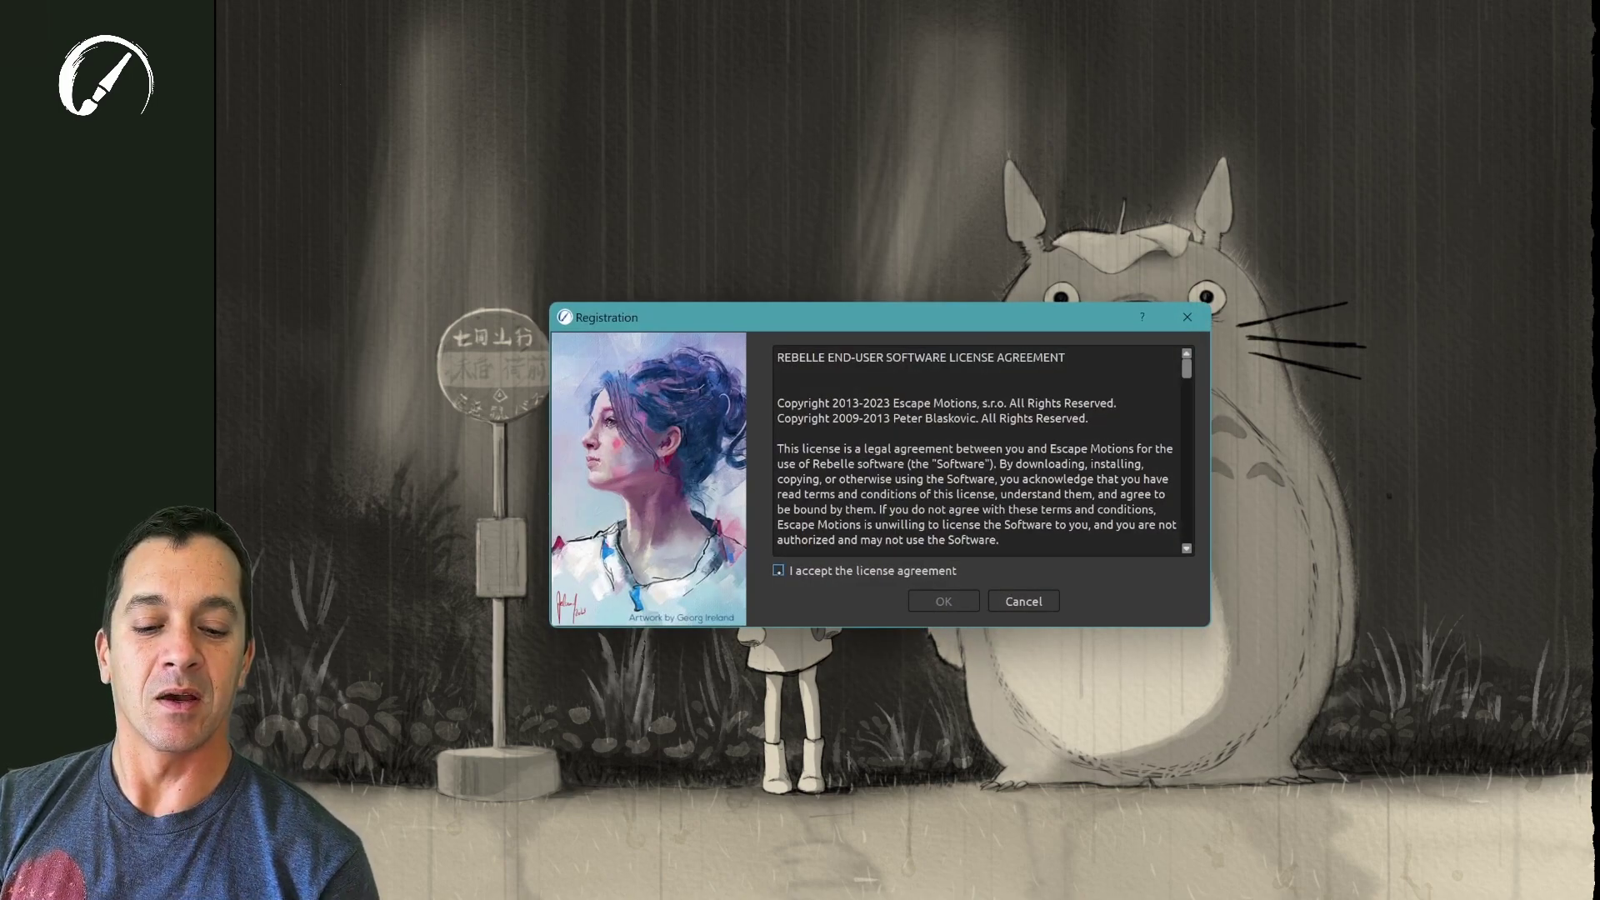
# Accept the Rebelle 7 Pro license agreement and confirm the language and tablet dialogs.
pyautogui.click(778, 571)
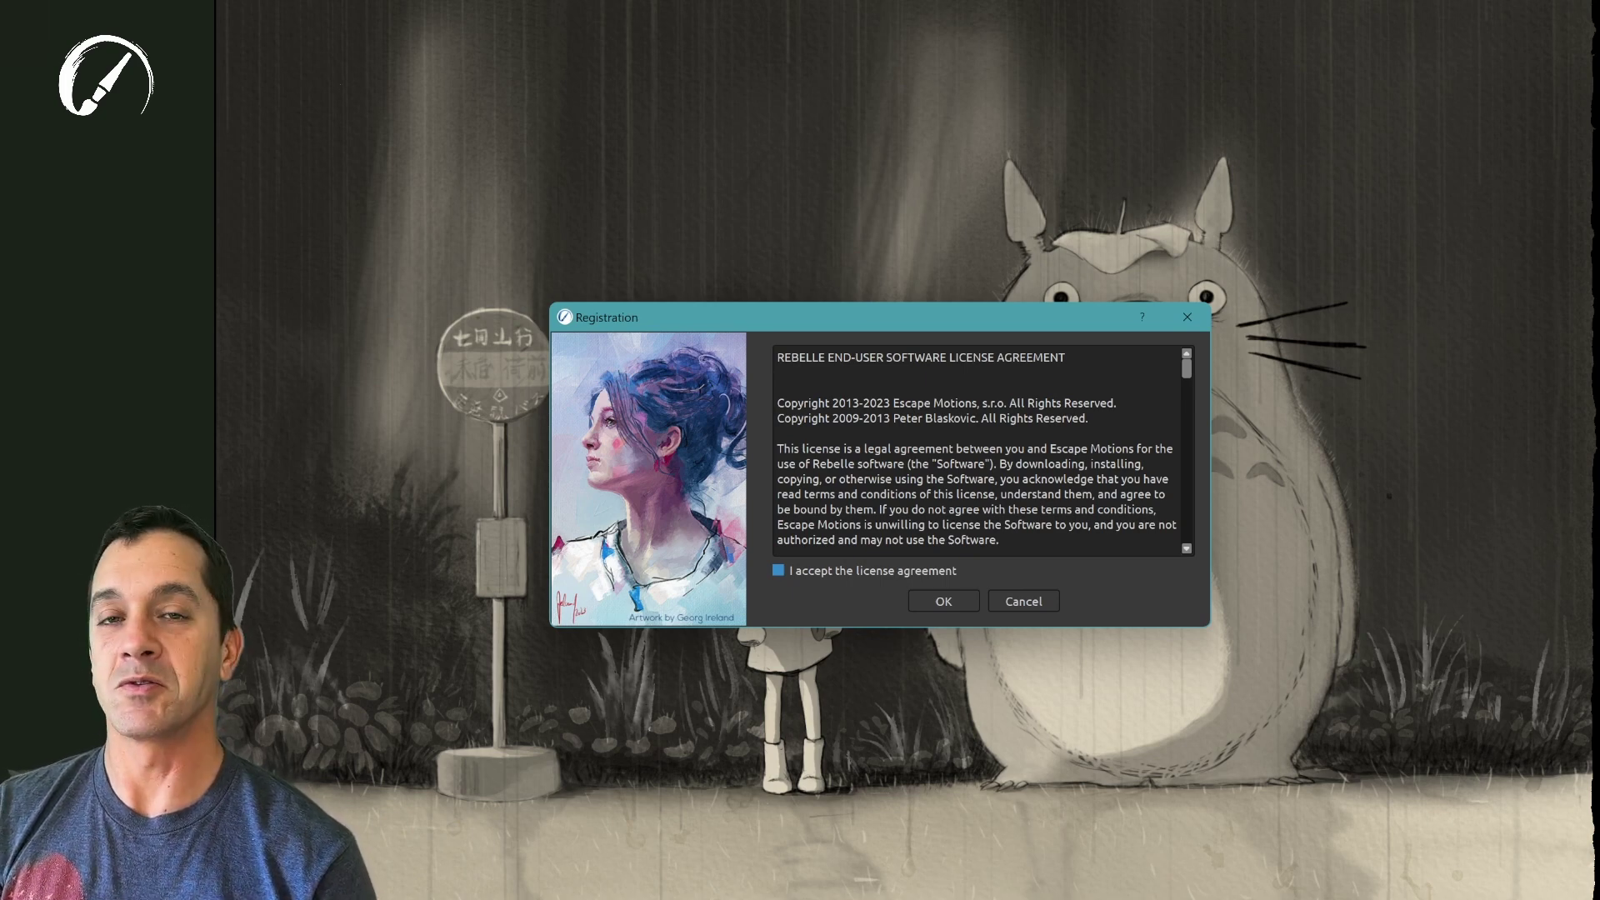
pyautogui.click(778, 570)
pyautogui.click(943, 601)
pyautogui.click(967, 440)
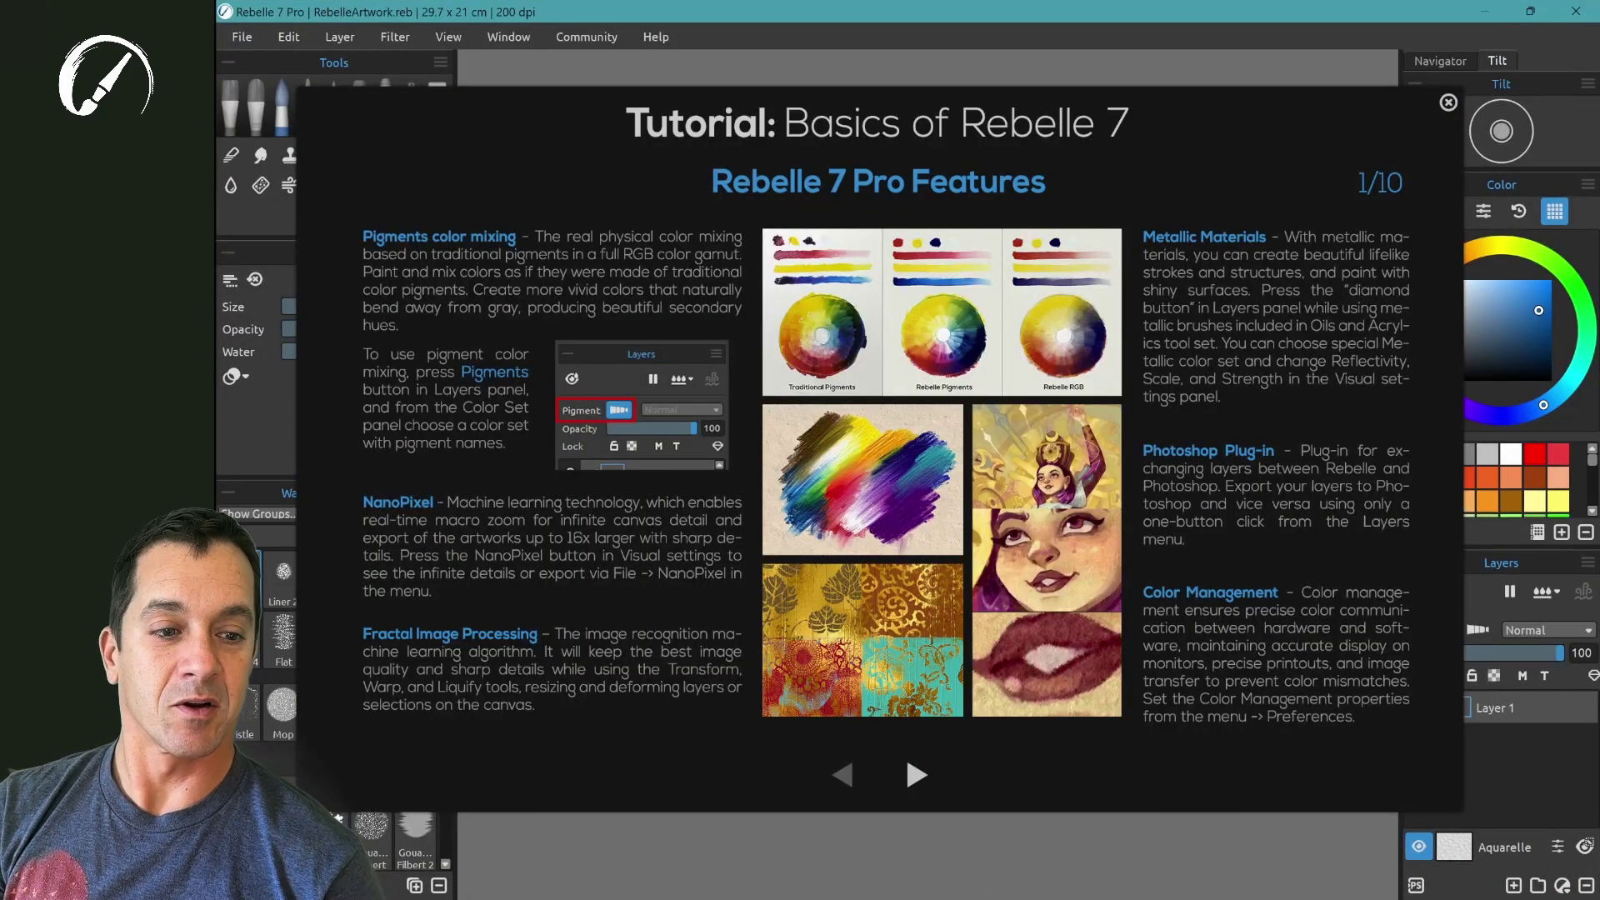
# Advance the Basics tutorial from User Interface to the final Stencils, Paths, and Structures page.
pyautogui.click(916, 774)
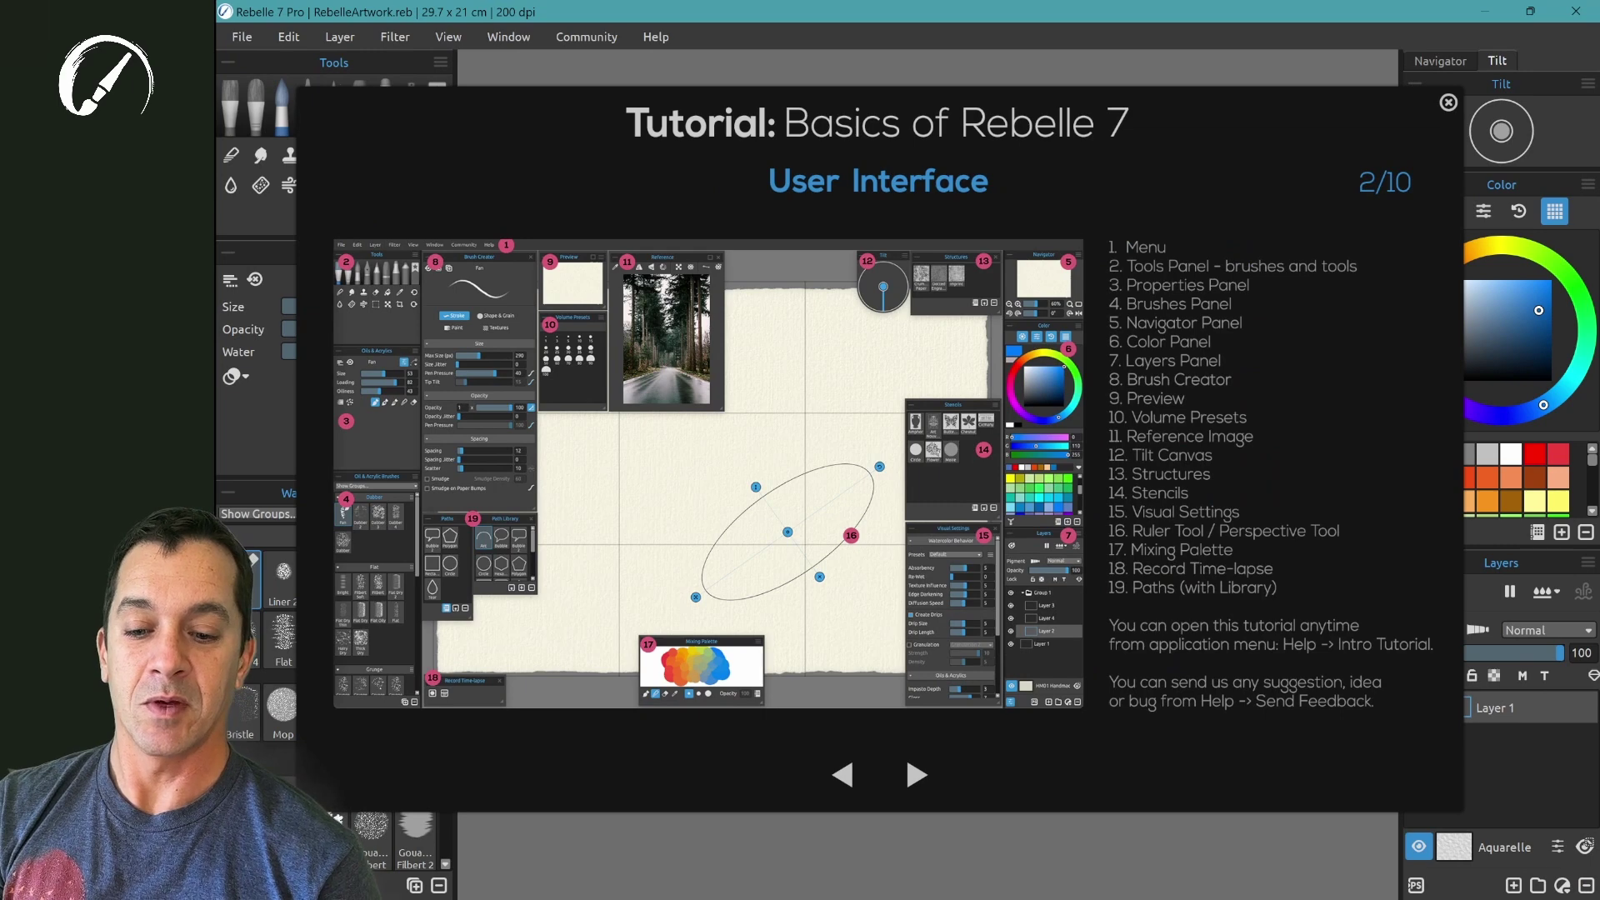
pyautogui.click(911, 774)
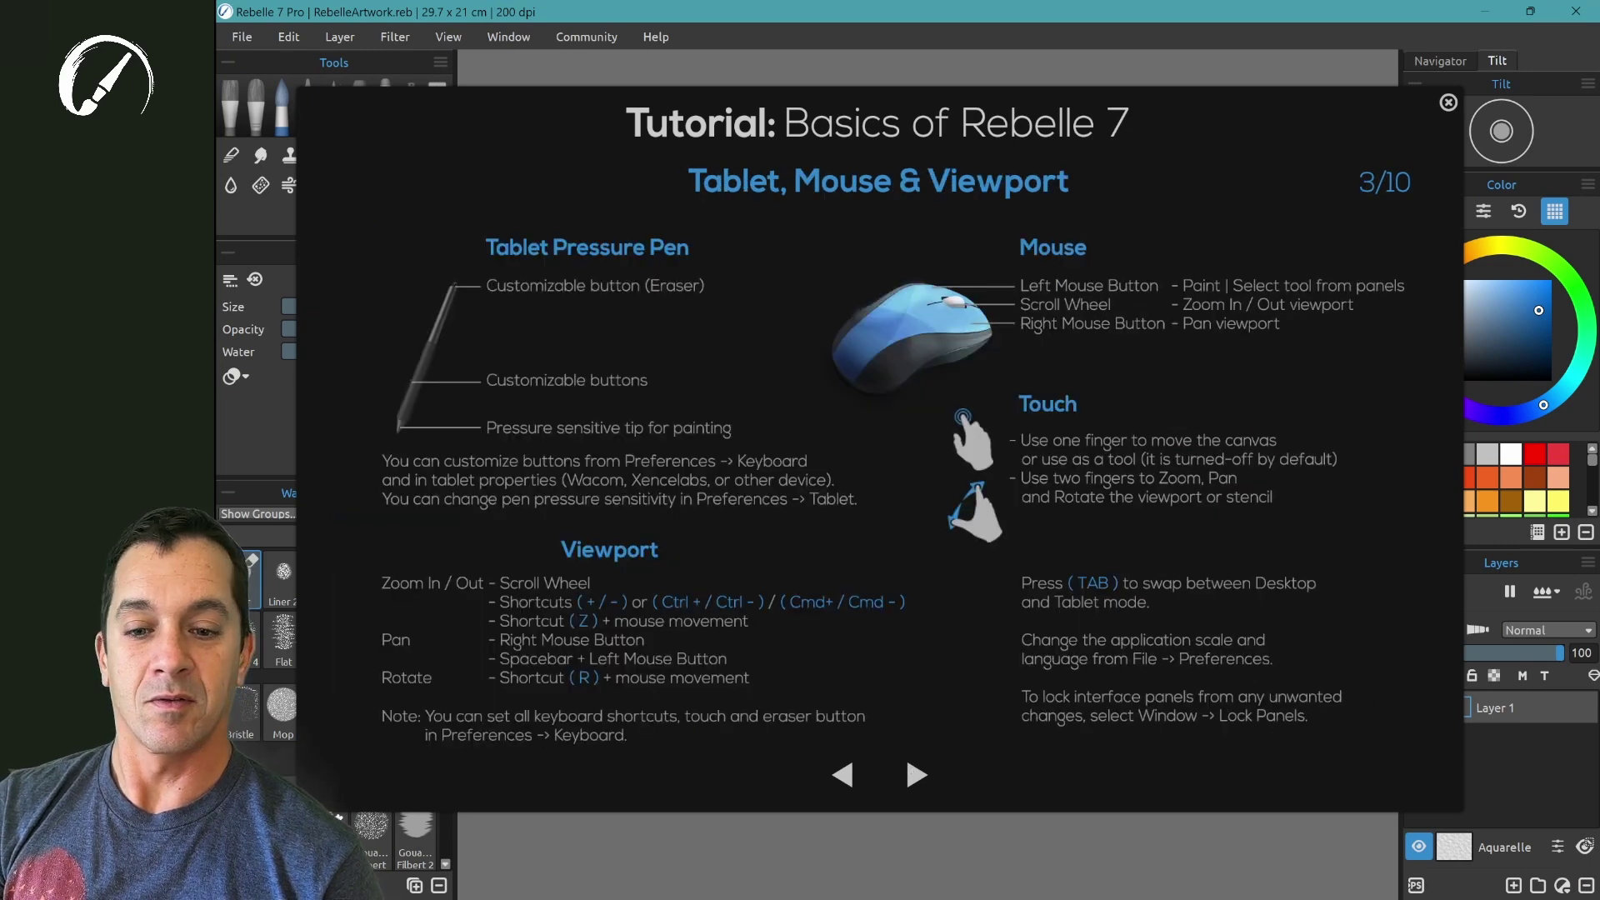
pyautogui.click(914, 772)
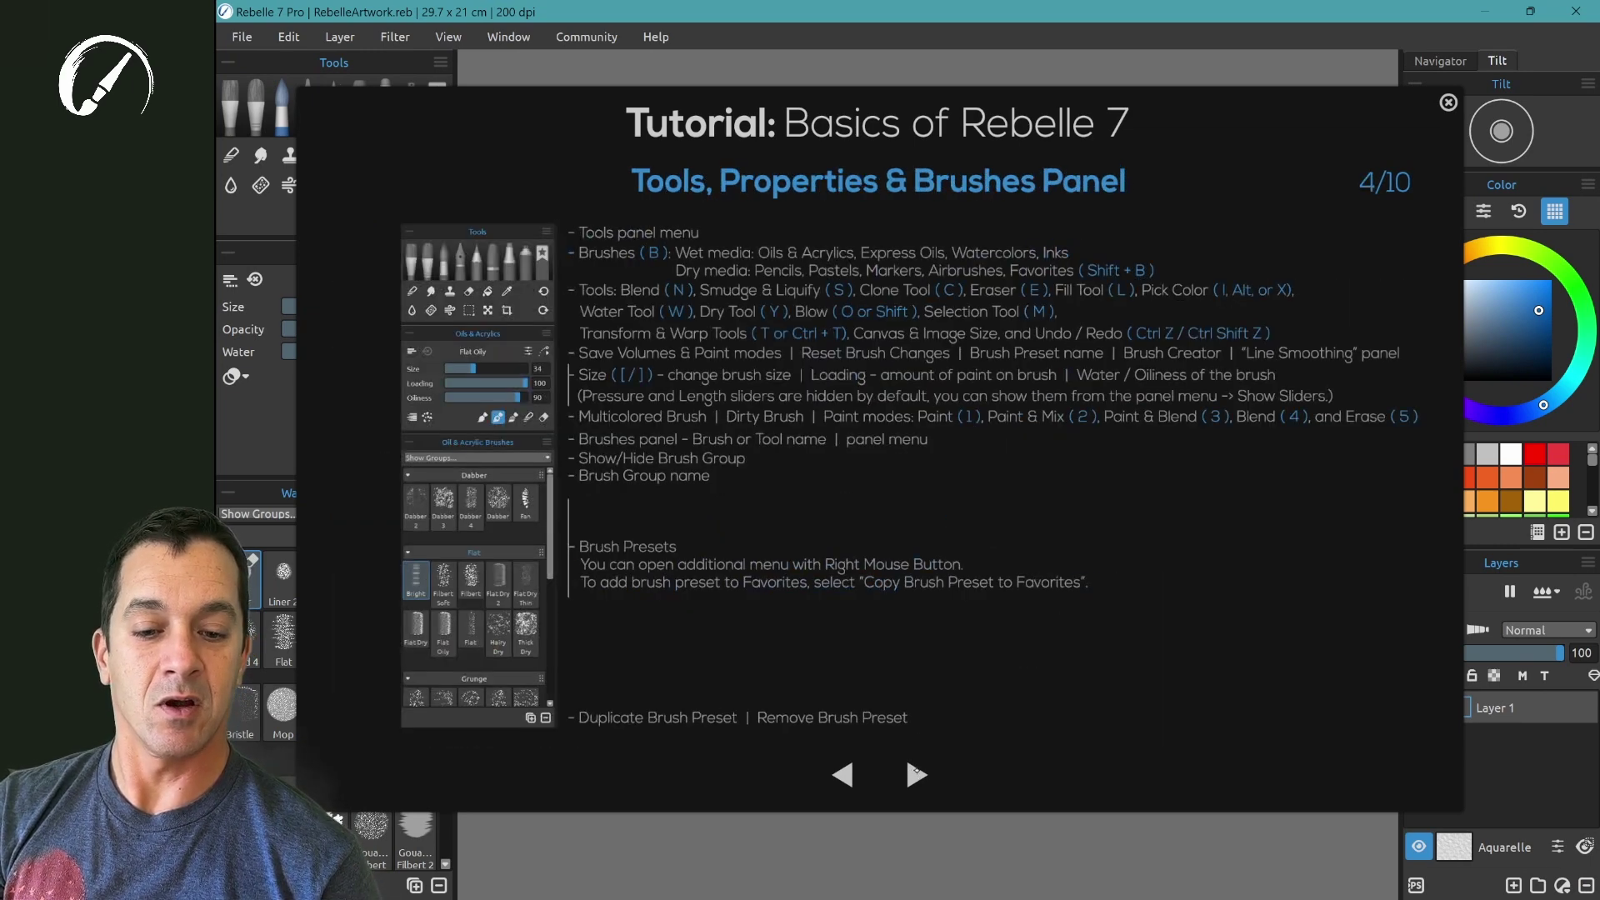
pyautogui.click(912, 772)
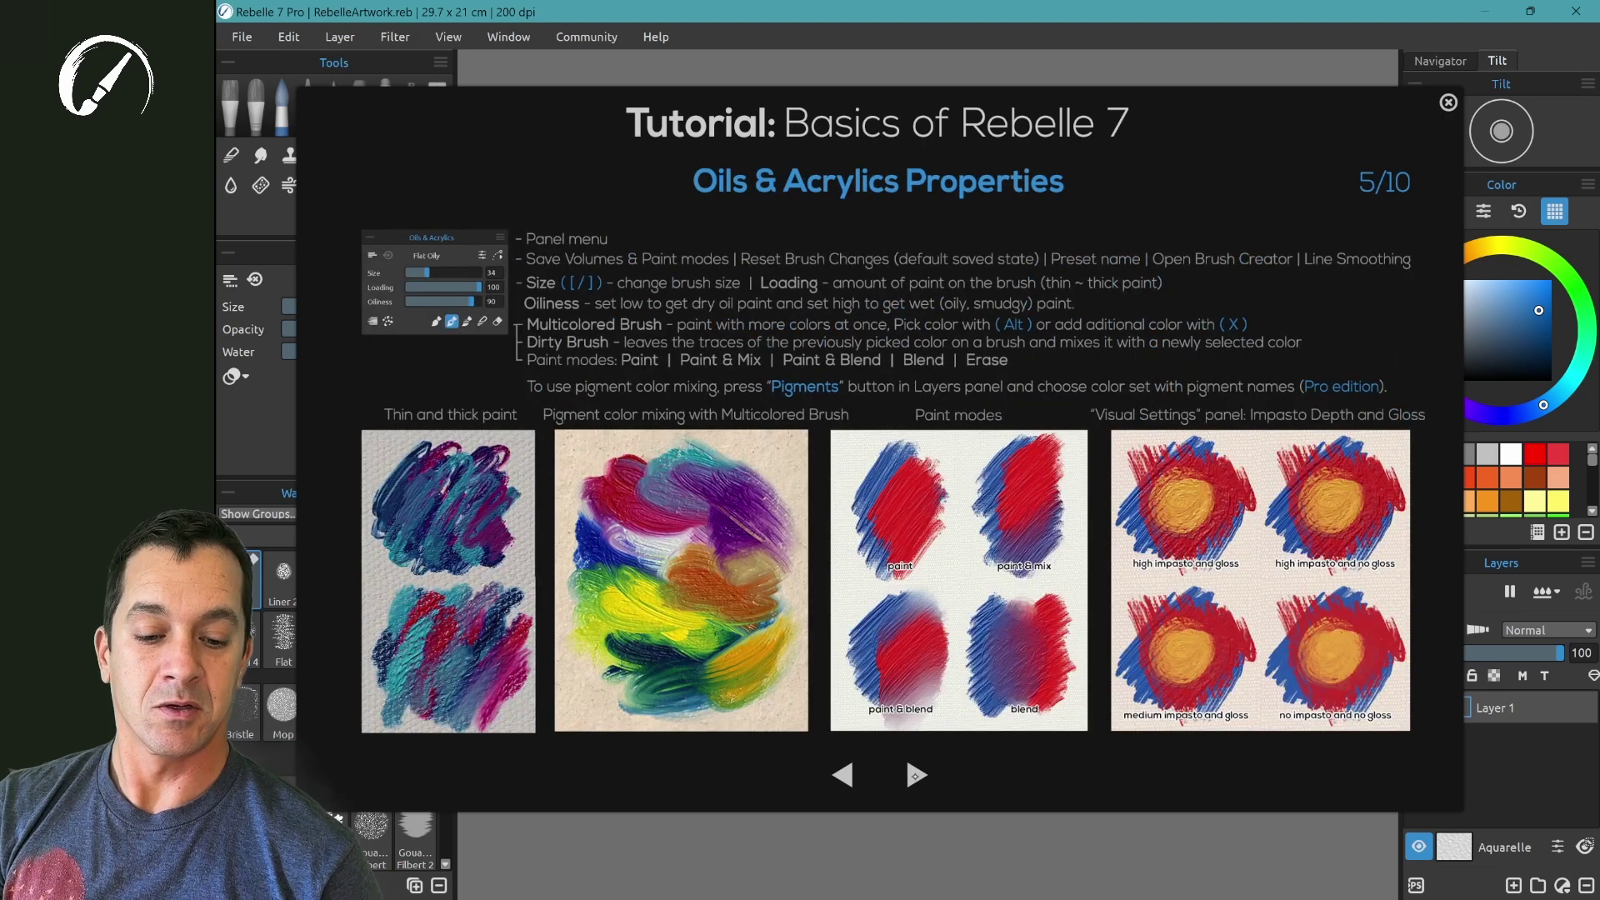
pyautogui.click(913, 769)
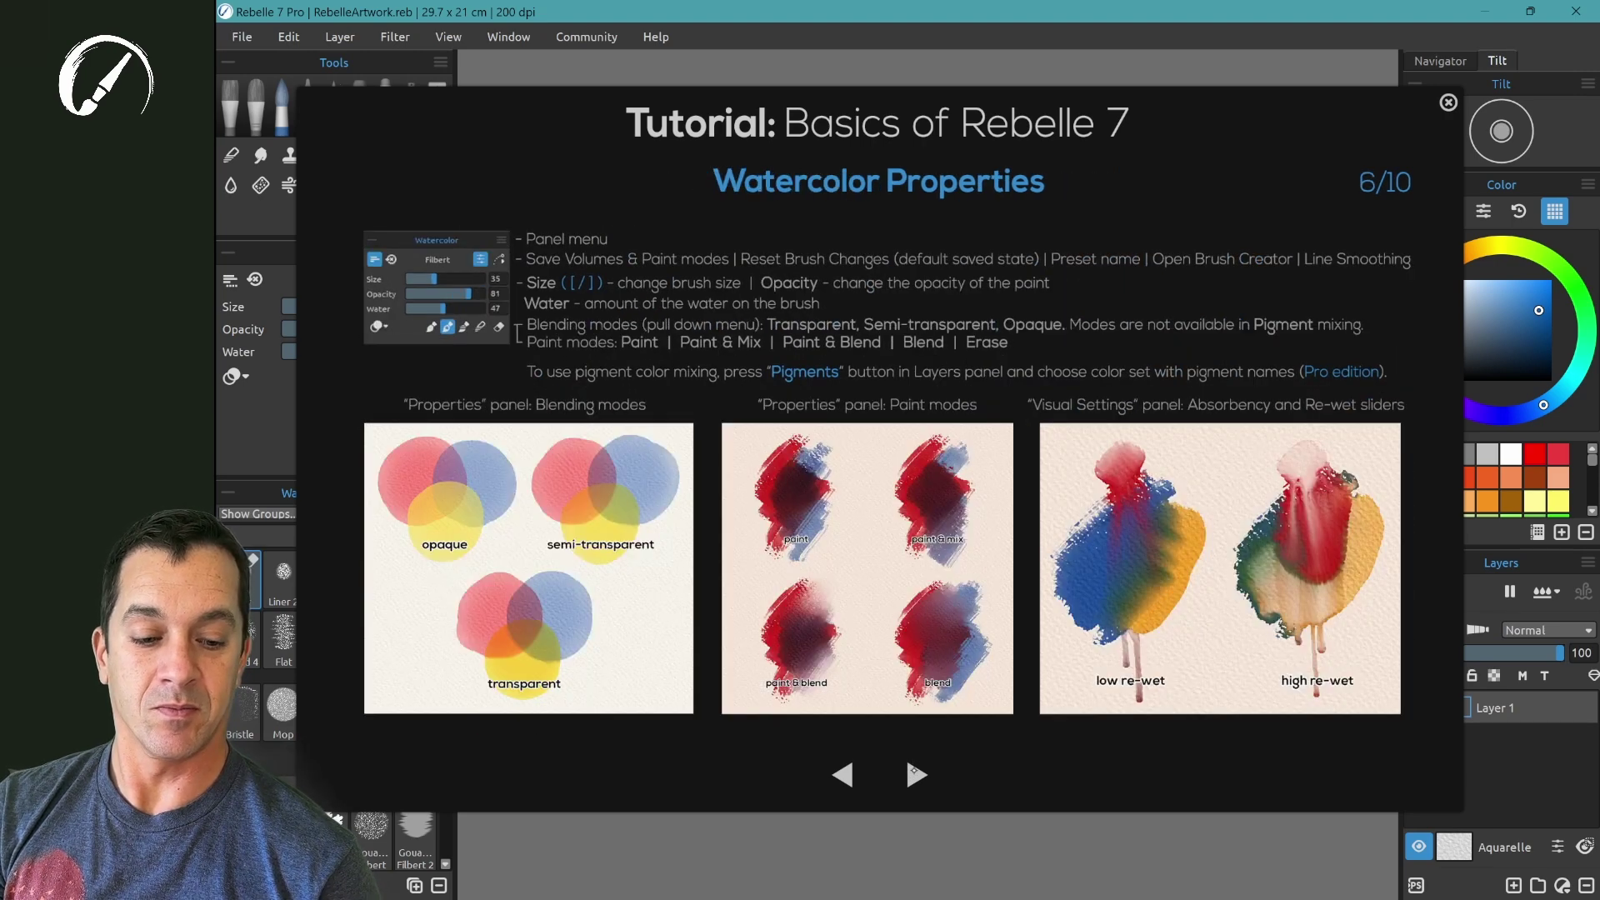
pyautogui.click(908, 774)
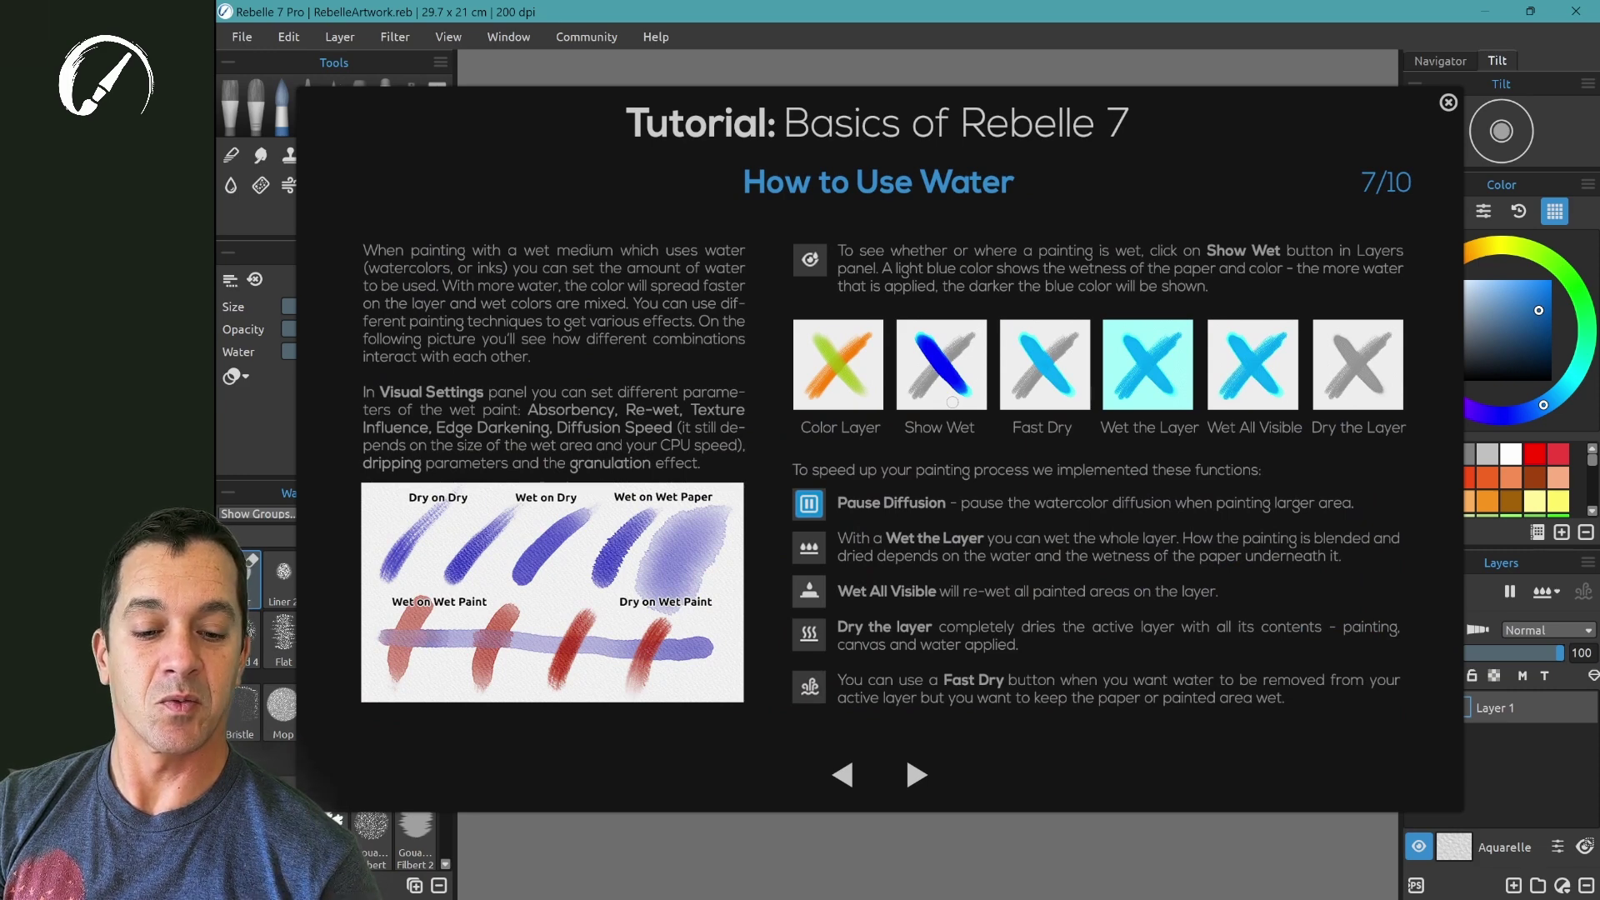
pyautogui.click(913, 773)
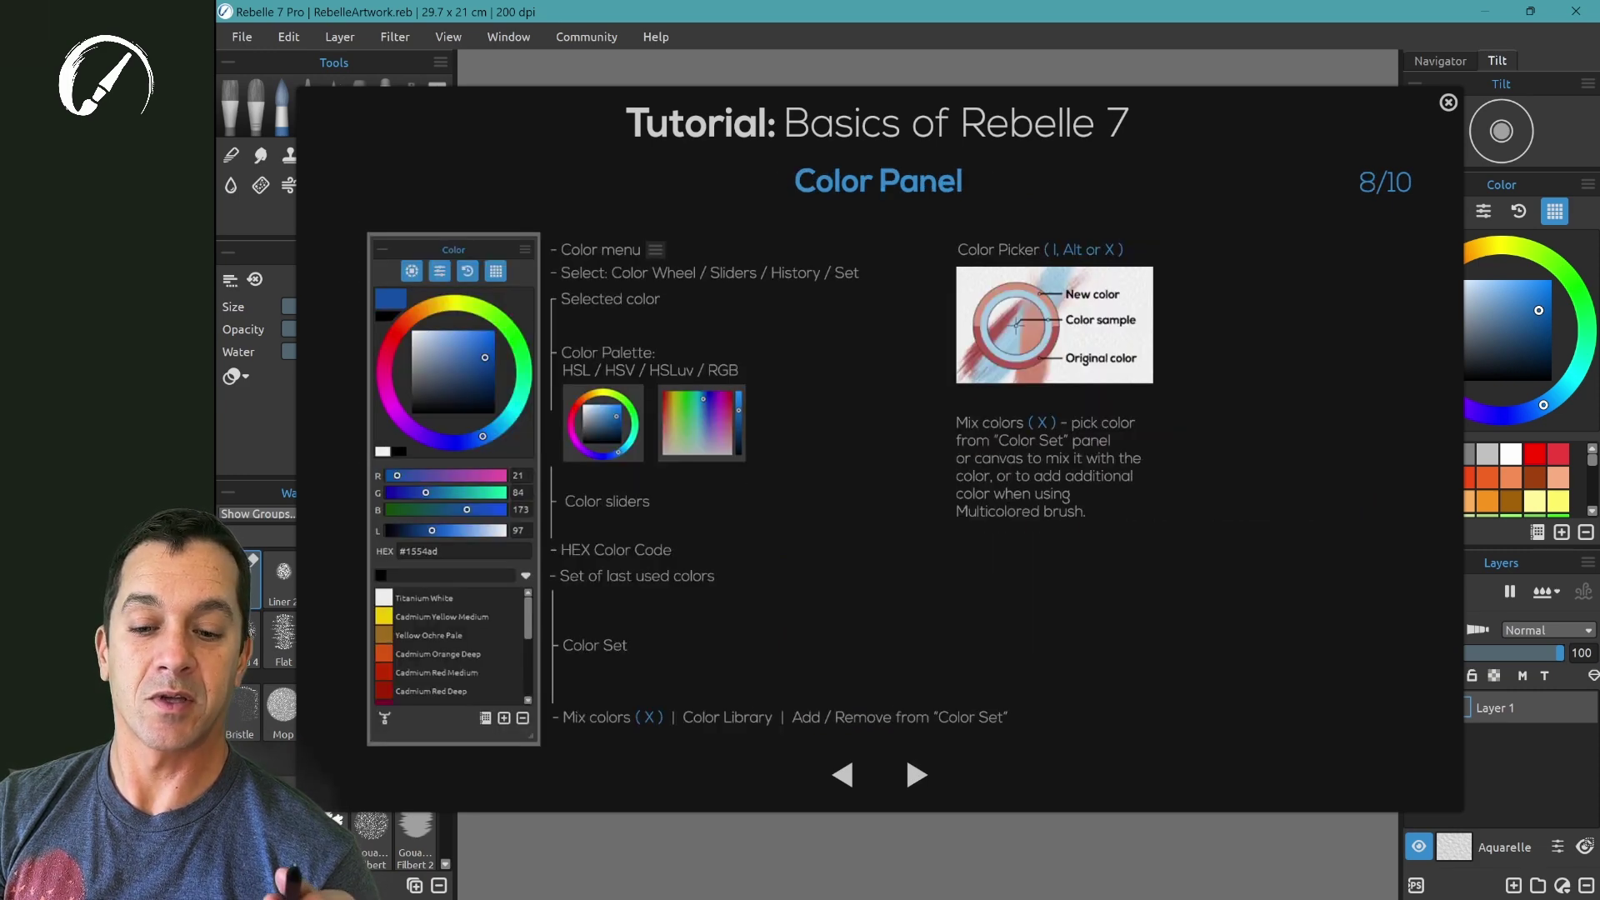
pyautogui.click(912, 776)
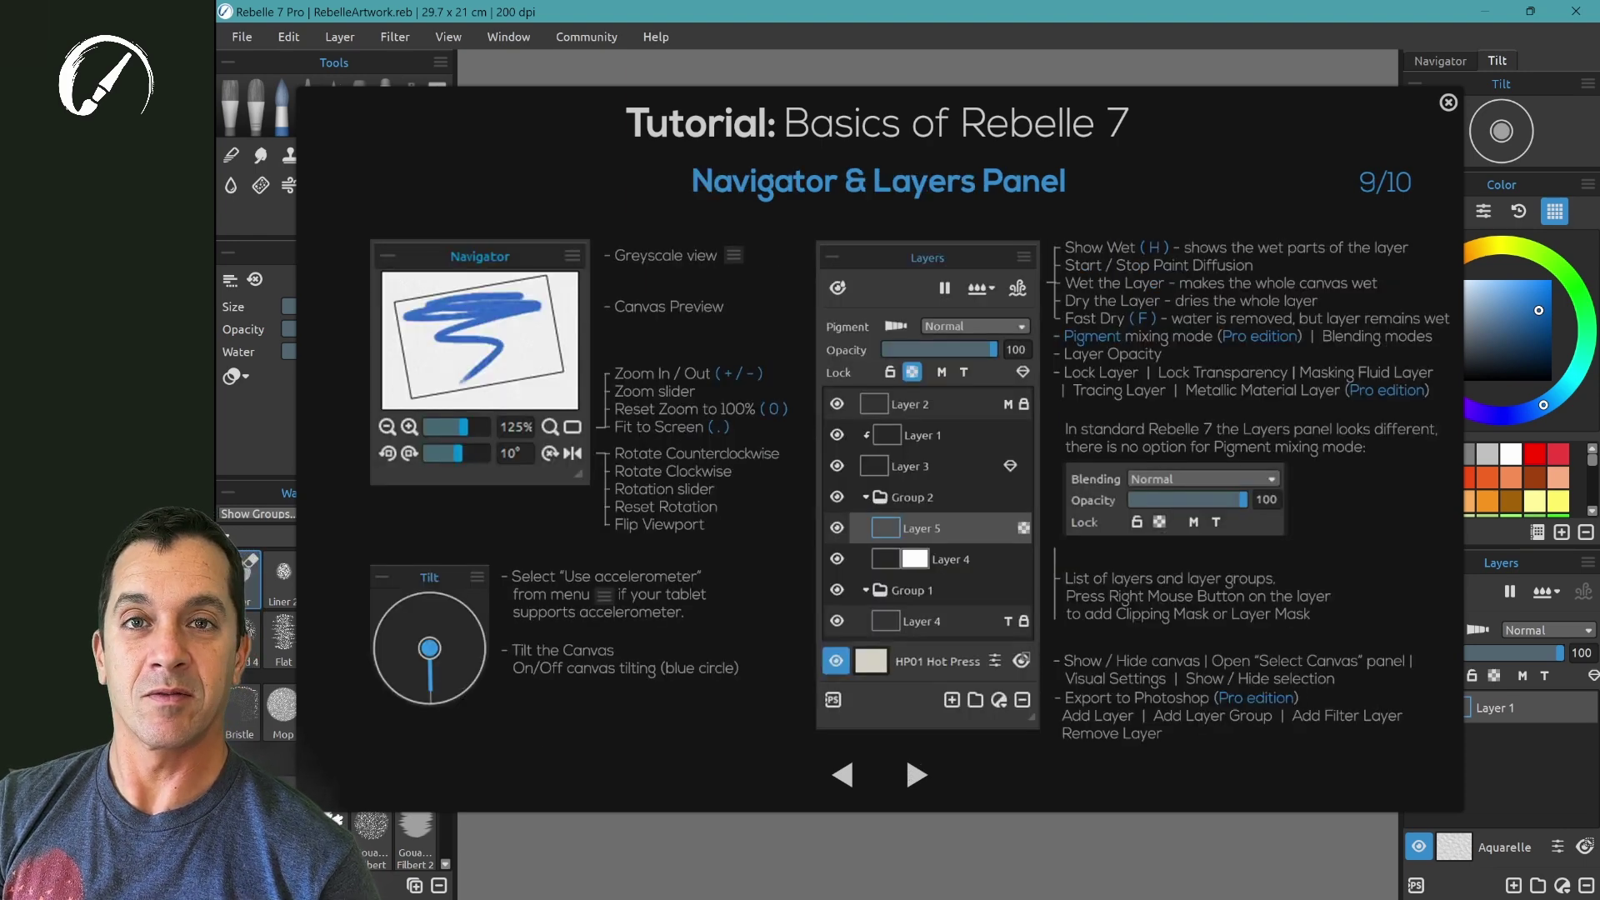
pyautogui.click(914, 768)
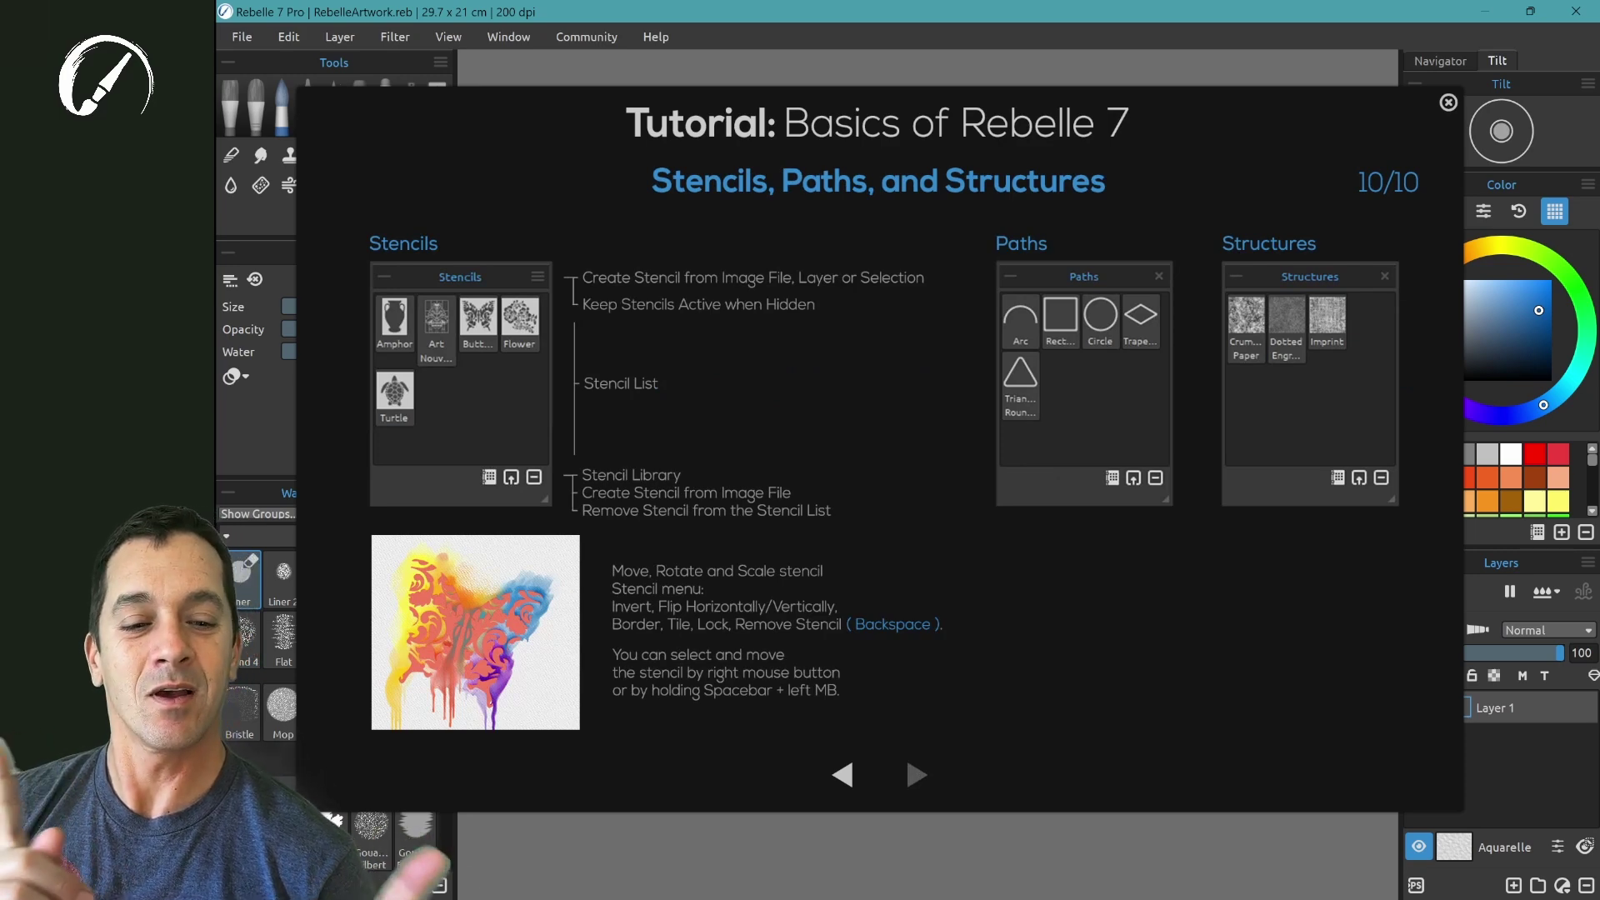
pyautogui.middleClick(1446, 106)
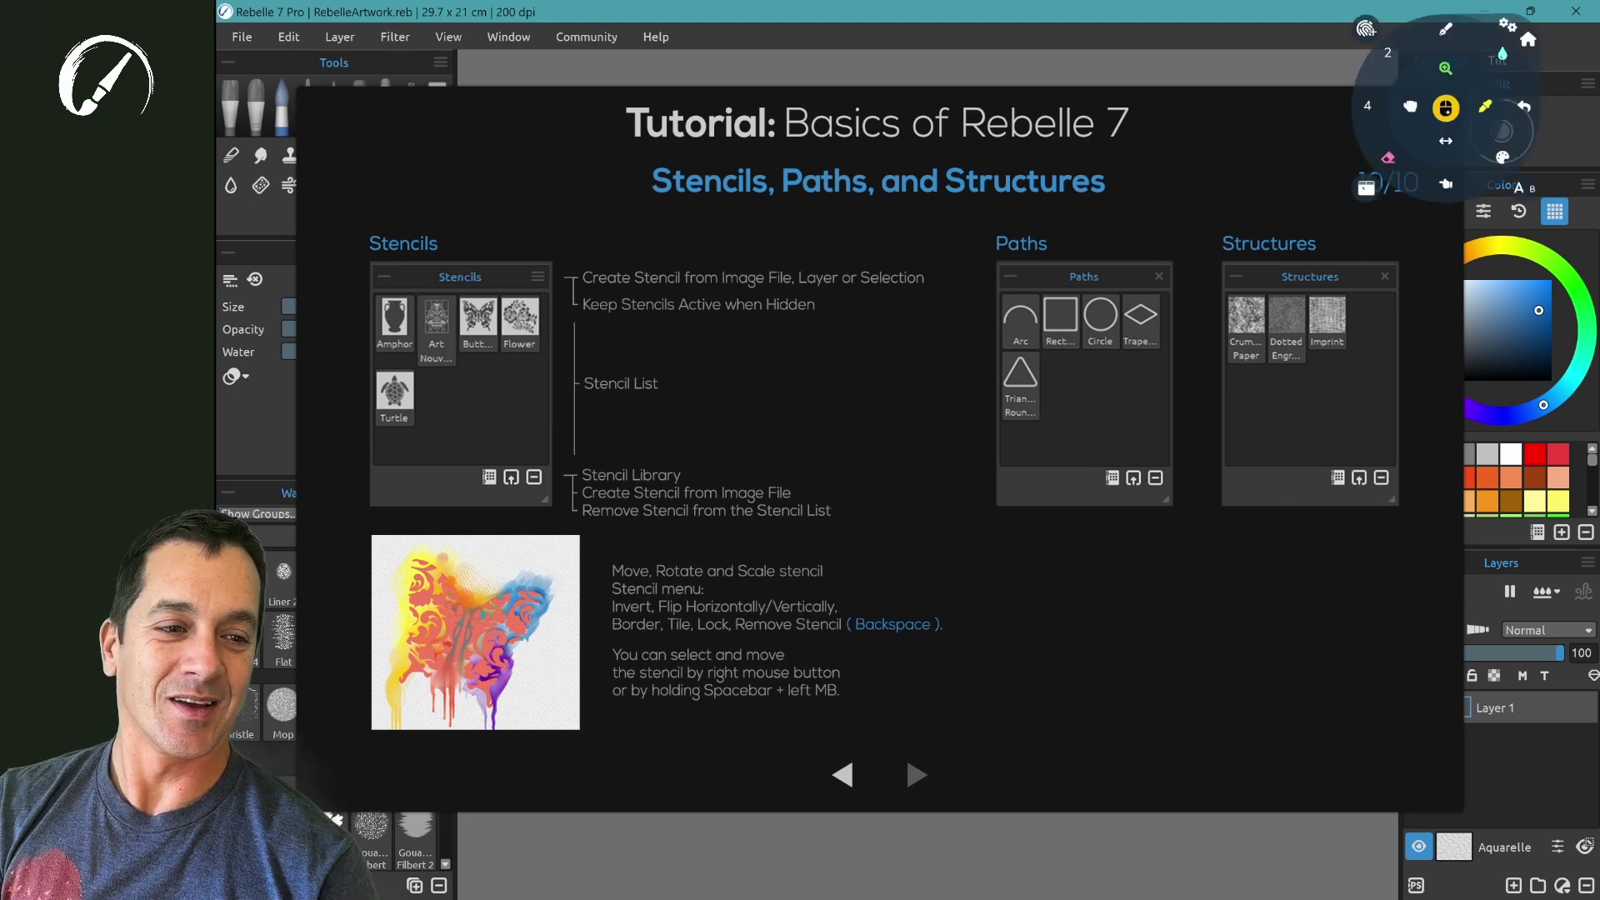
# Close the tutorial and remove Rebelle 7 from the Start menu's Recommended list.
pyautogui.press('Escape')
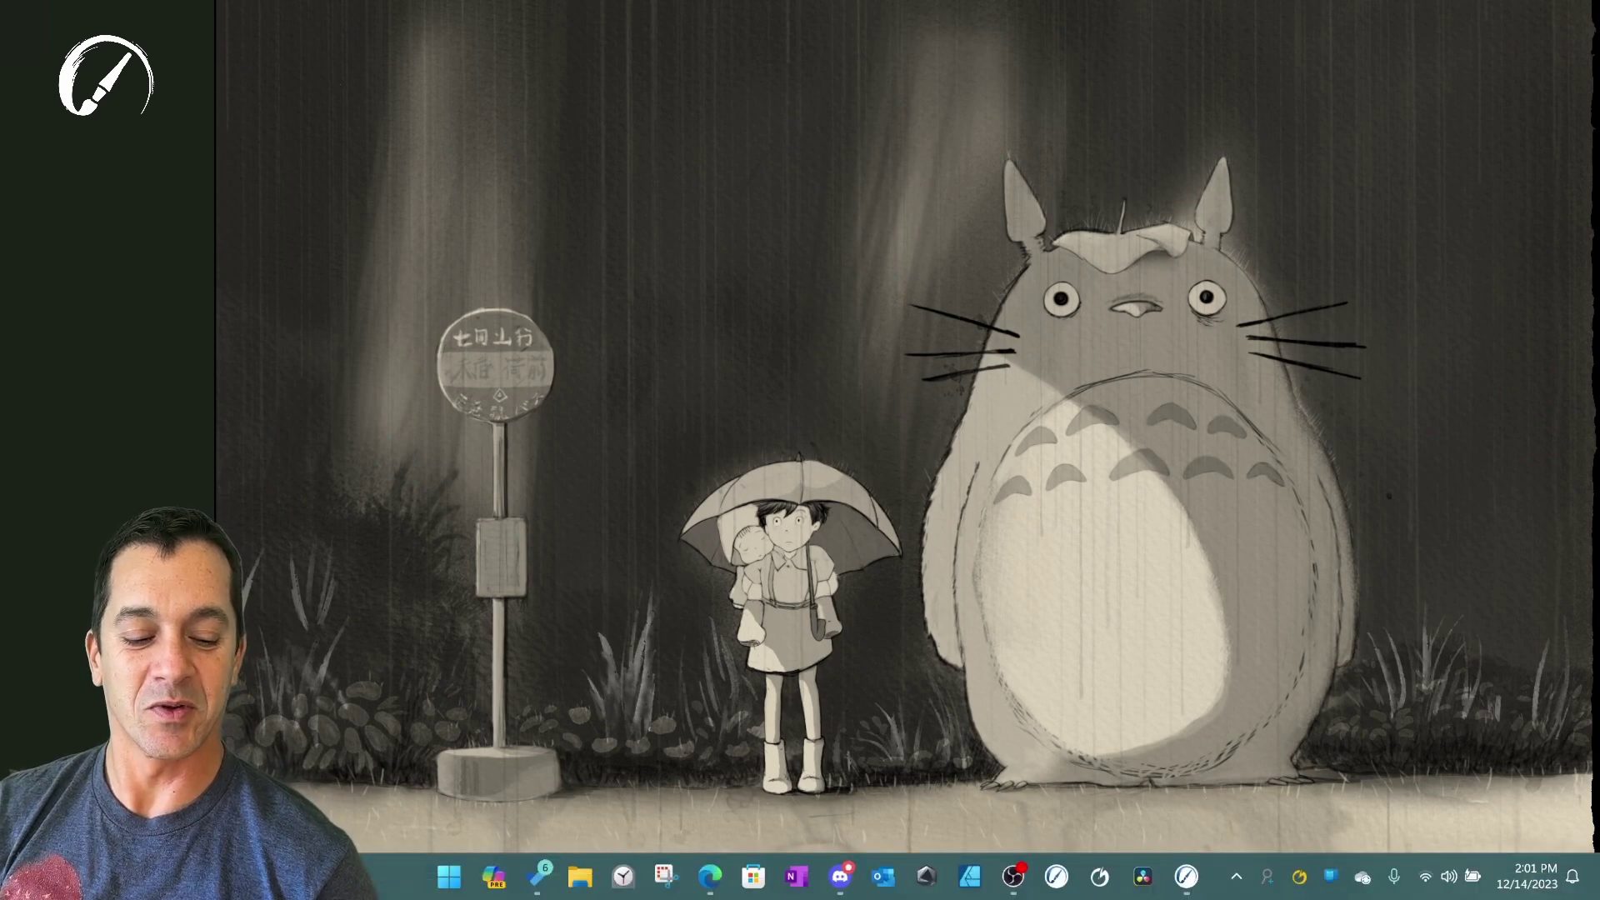
pyautogui.press('super')
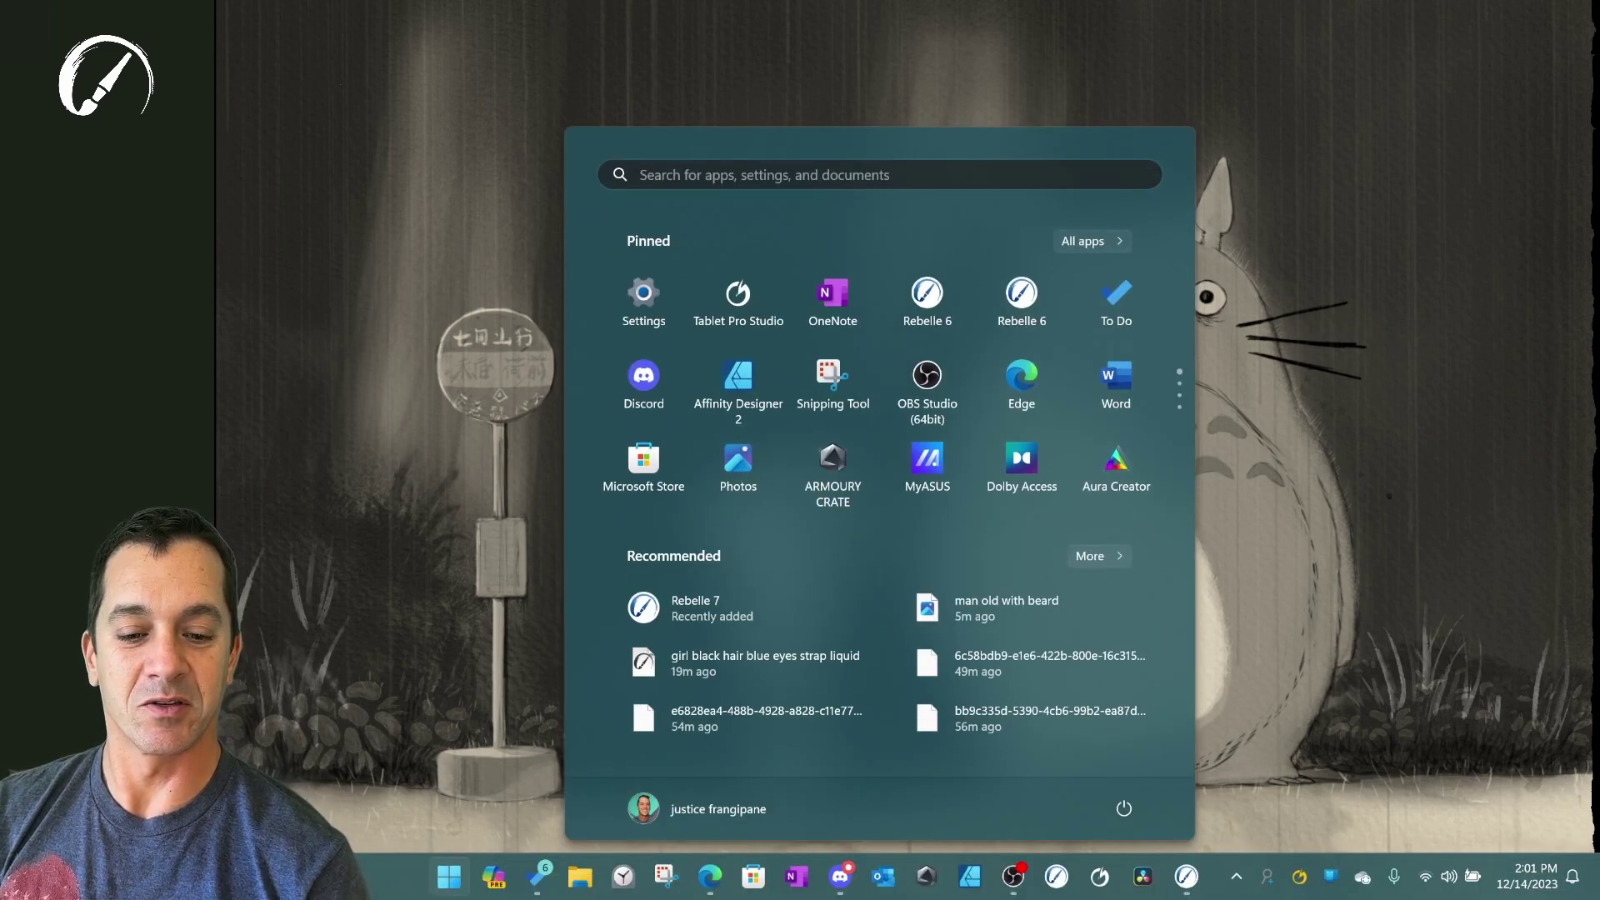
pyautogui.scroll(-1, 875, 391)
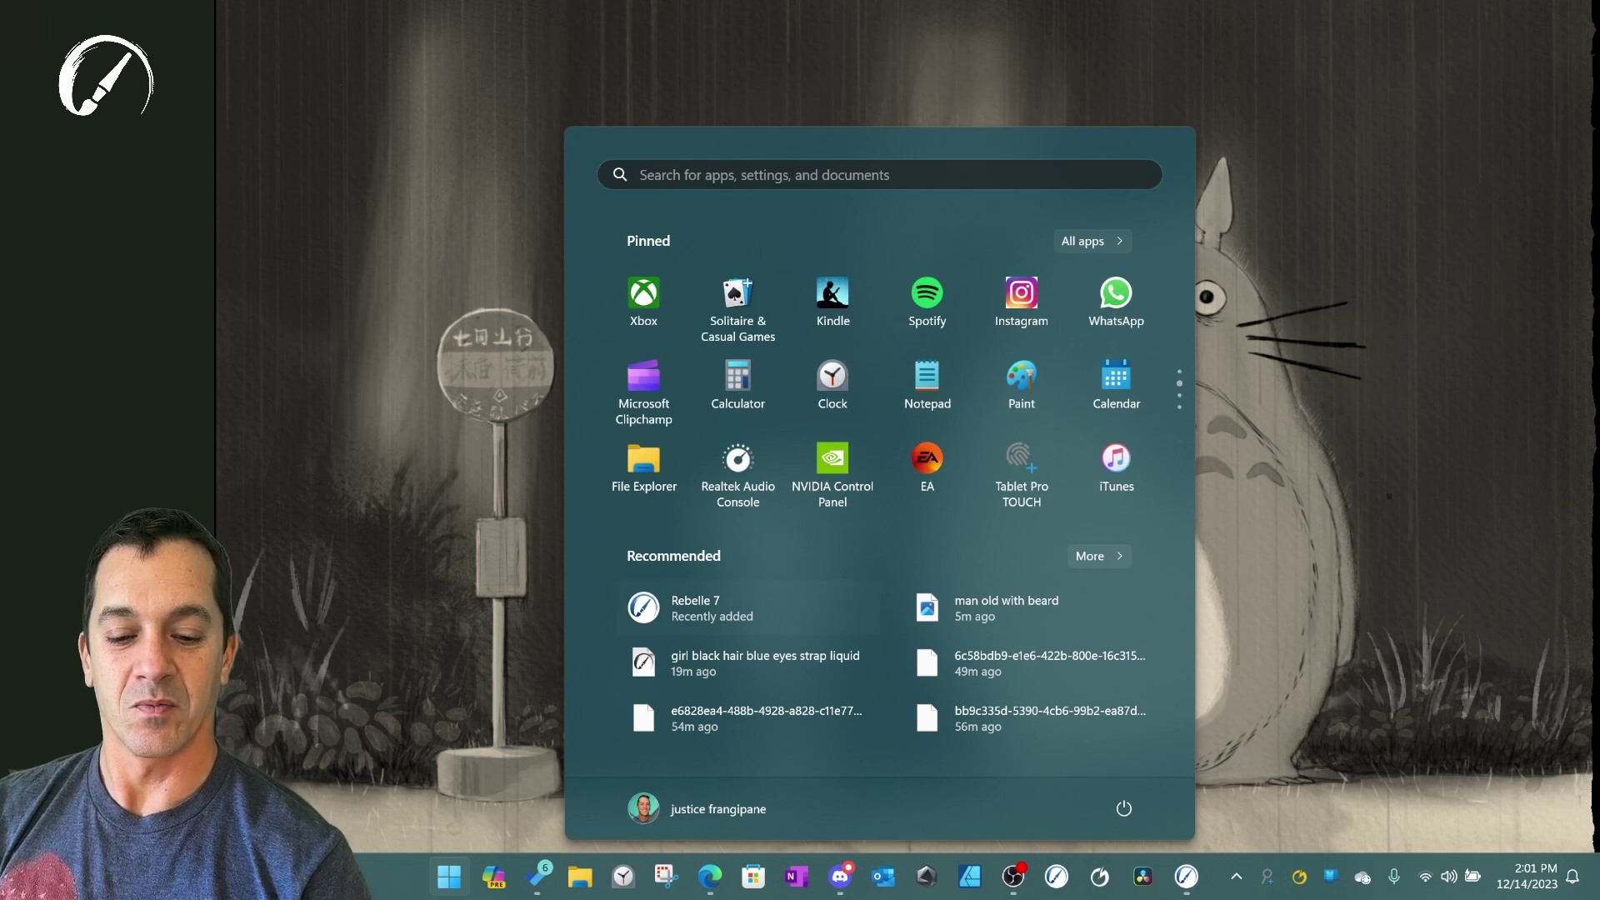
pyautogui.rightClick(650, 601)
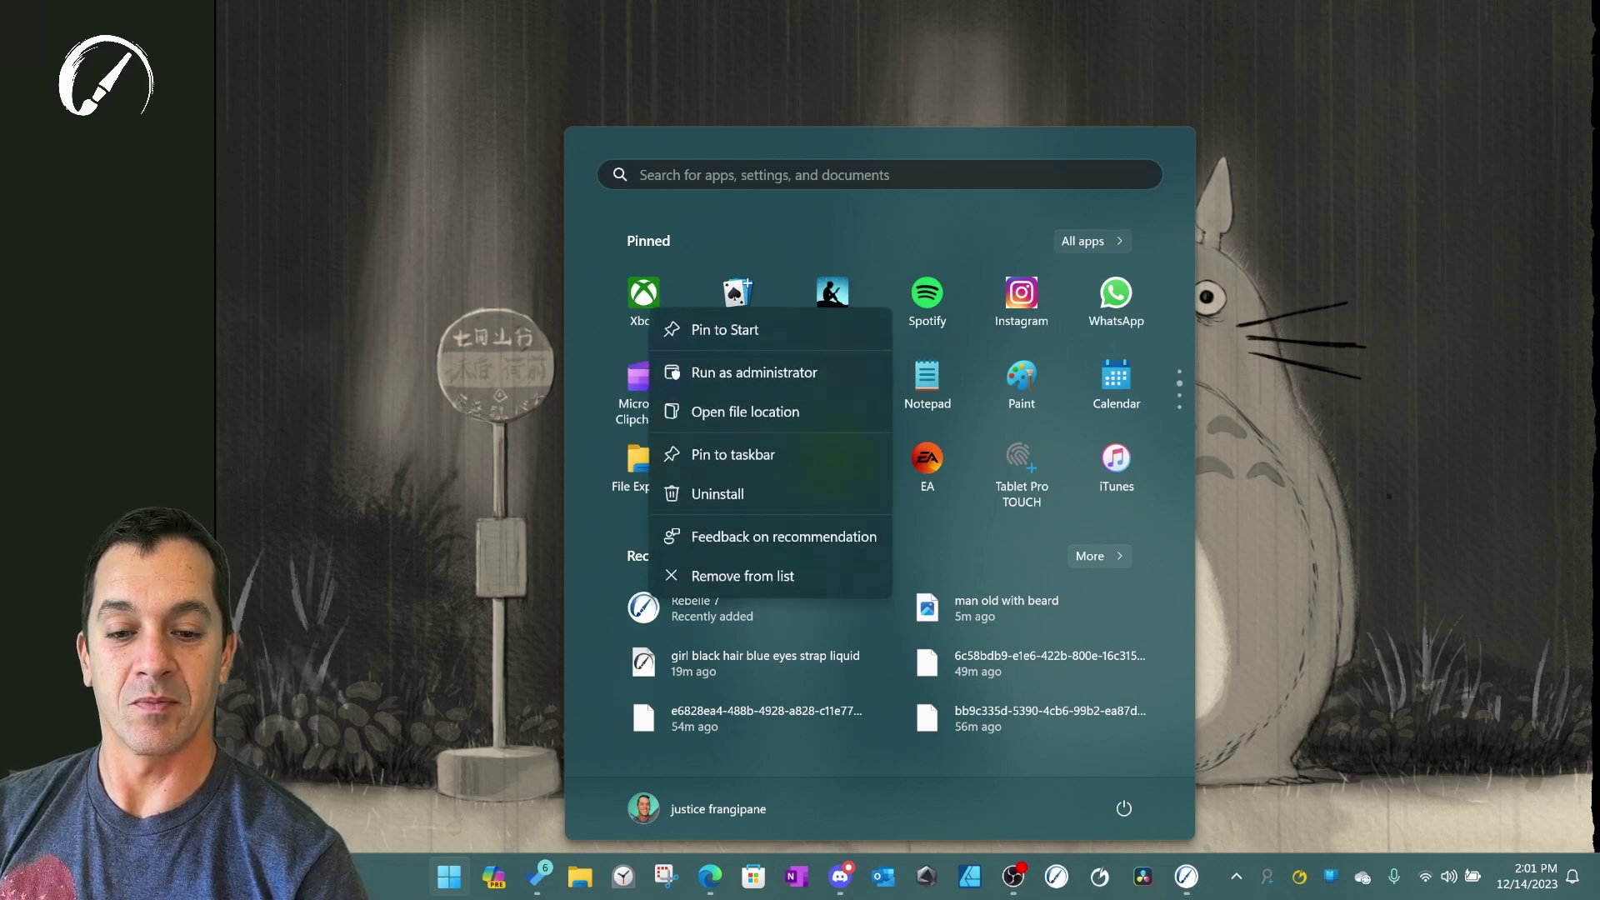
pyautogui.click(742, 576)
# Move the pinned Rebelle 7 tile onto the first page beside Rebelle 6.
pyautogui.scroll(1, 875, 391)
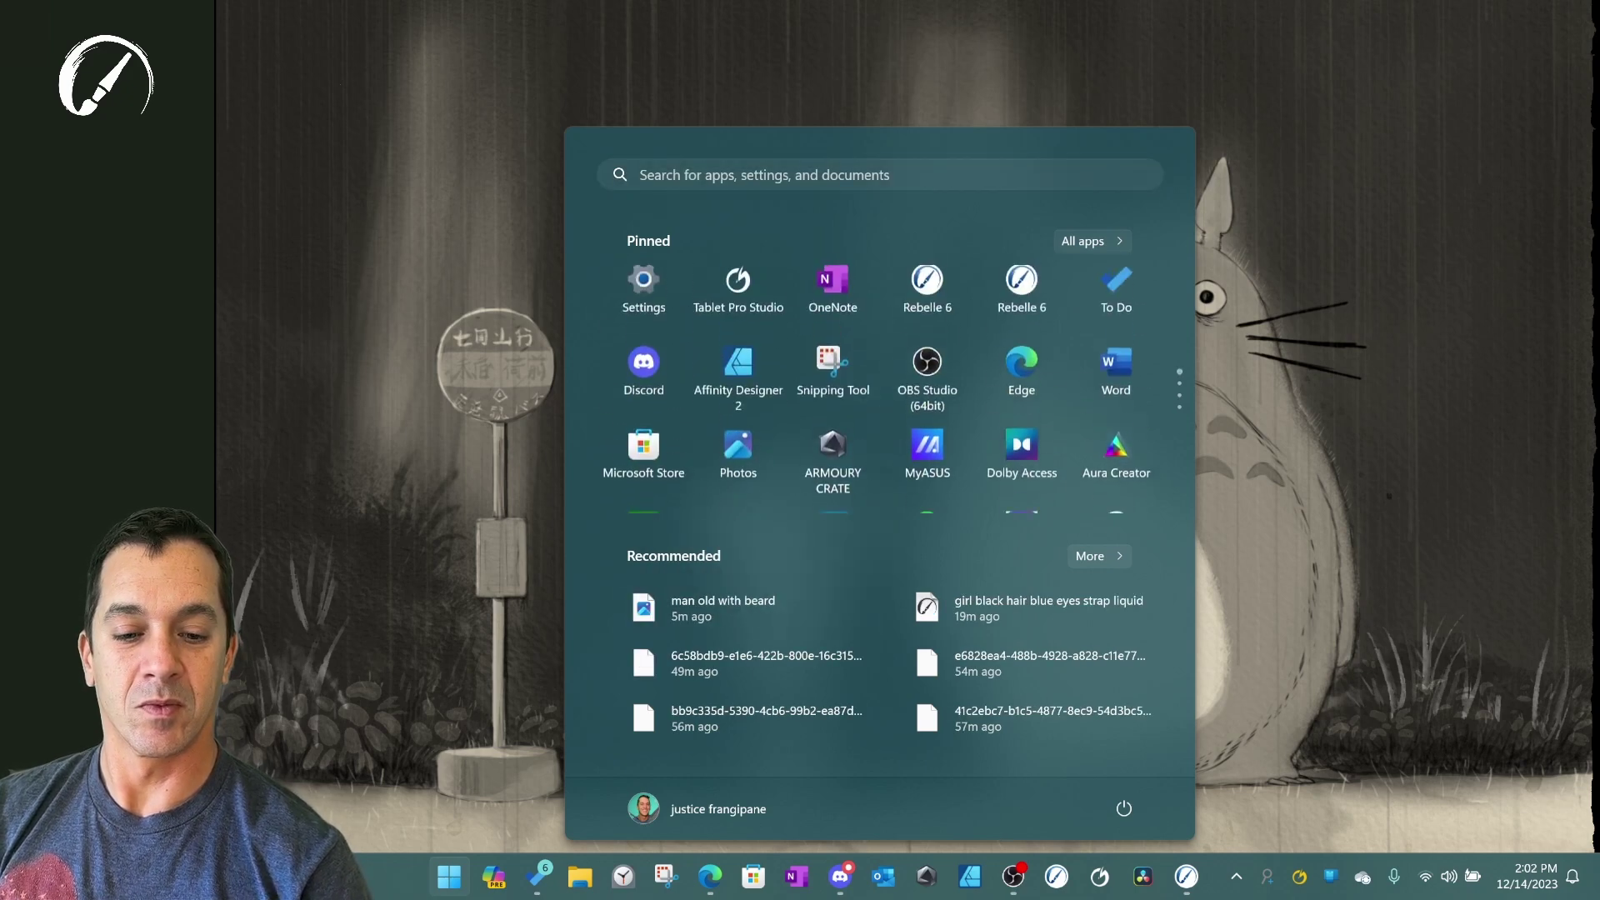
pyautogui.scroll(-1, 1021, 316)
pyautogui.scroll(-1, 1021, 317)
pyautogui.scroll(-1, 1022, 316)
pyautogui.scroll(-1, 1021, 316)
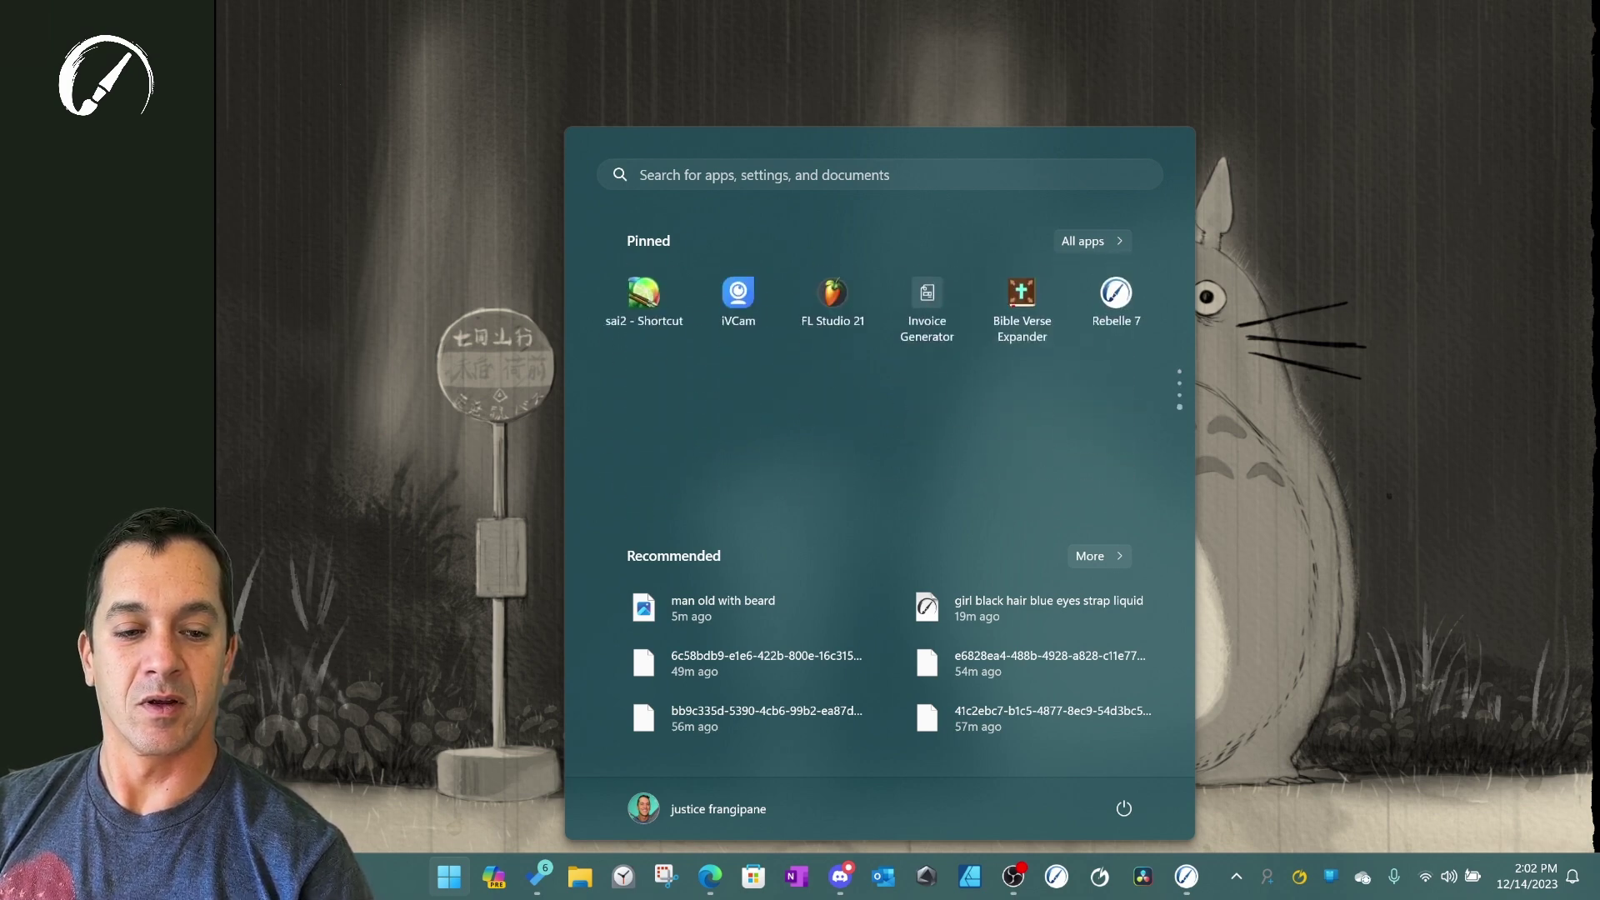
pyautogui.moveTo(1116, 293); pyautogui.dragTo(969, 214)
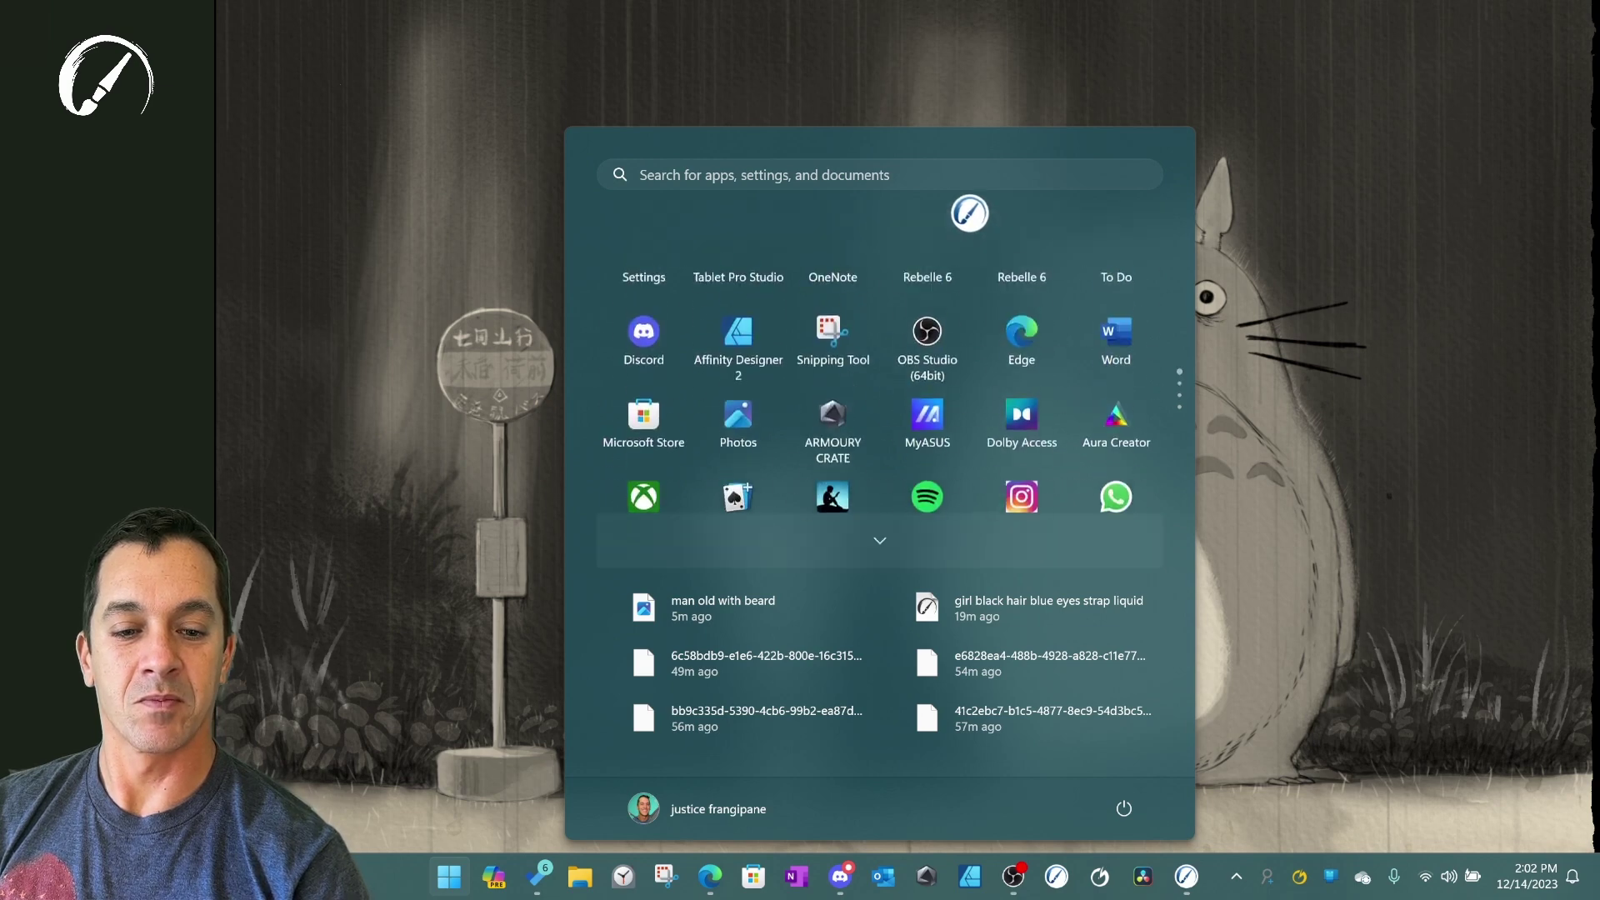
pyautogui.moveTo(969, 213)
pyautogui.mouseDown()
pyautogui.moveTo(886, 290)
pyautogui.moveTo(908, 291)
pyautogui.mouseUp()
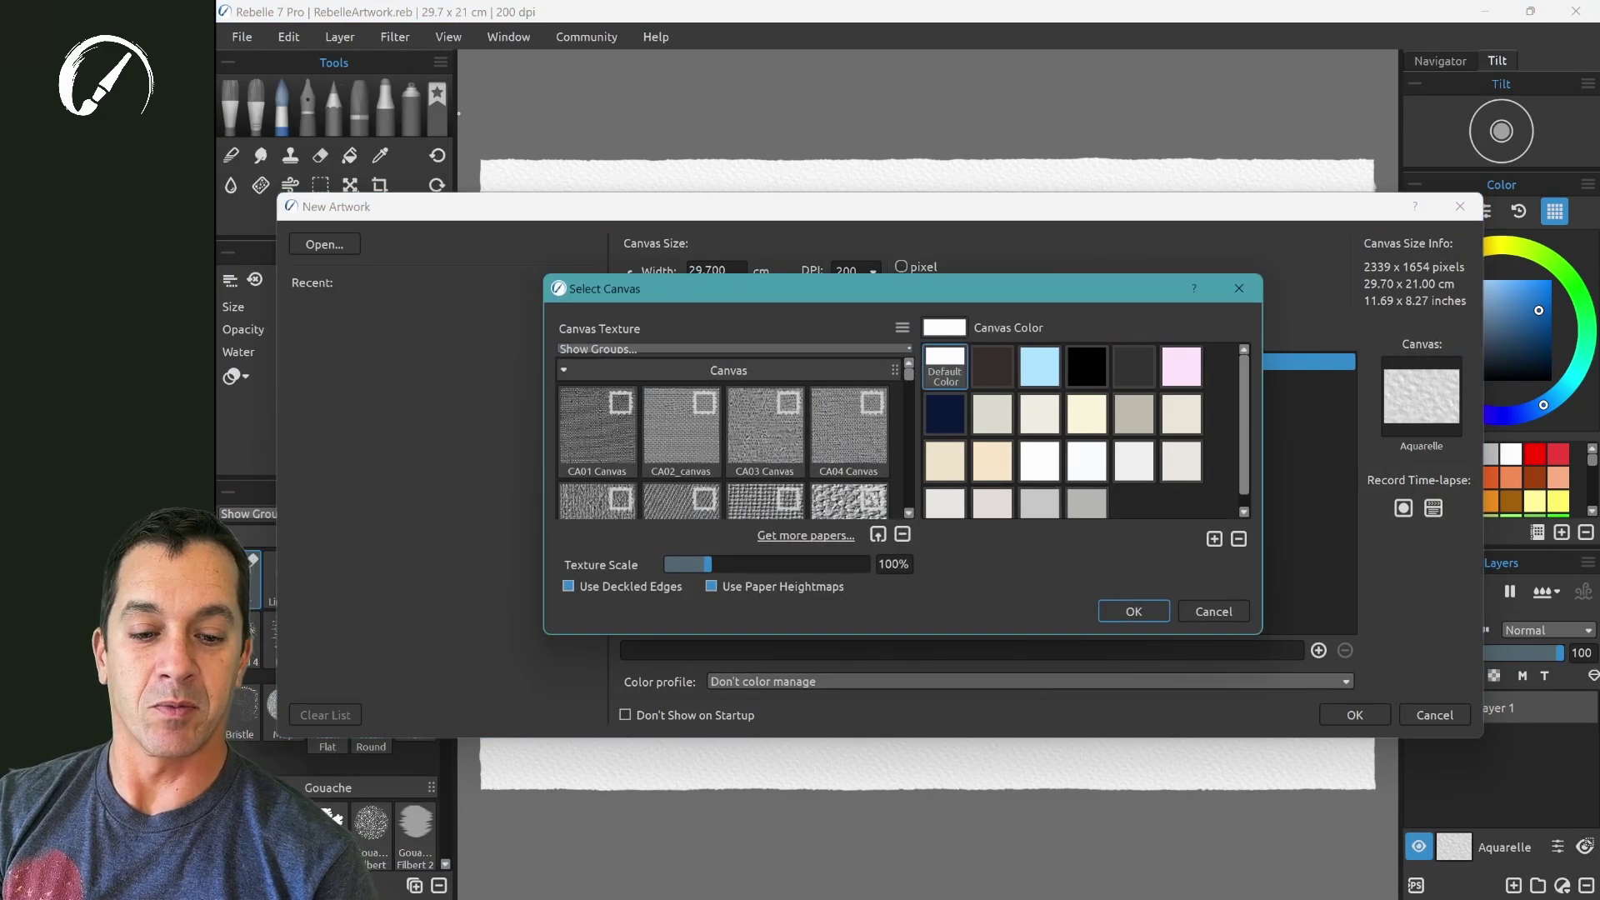
# Scroll down and back up through the Select Canvas texture list.
pyautogui.scroll(-3, 728, 438)
pyautogui.scroll(-3, 728, 437)
pyautogui.scroll(-5, 728, 438)
pyautogui.scroll(-5, 728, 437)
pyautogui.scroll(-5, 728, 437)
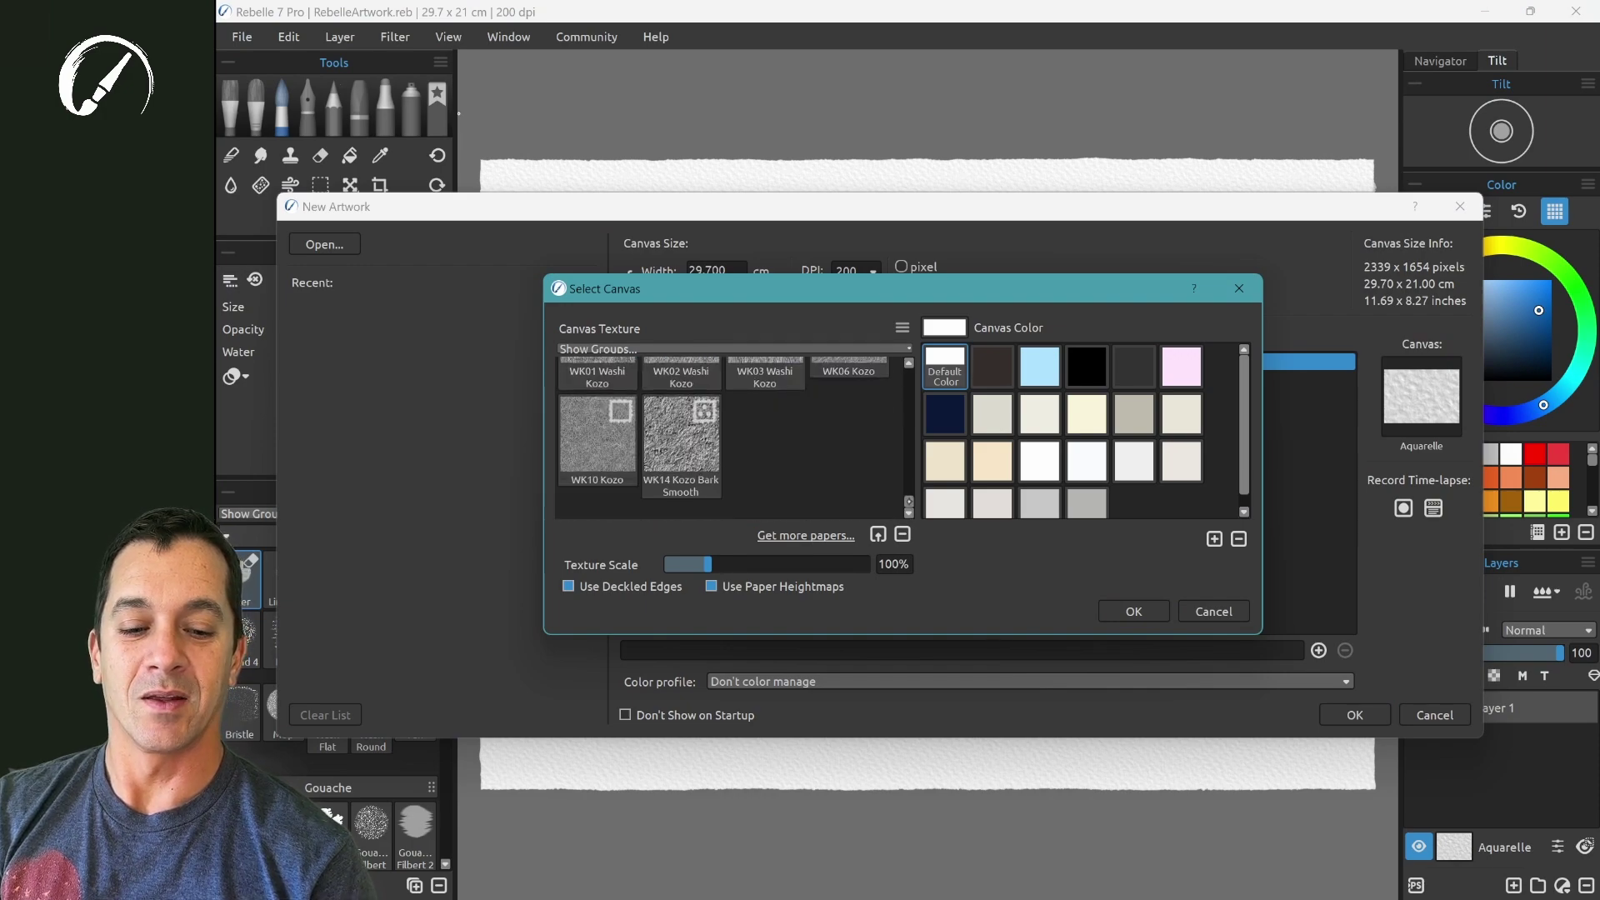
pyautogui.scroll(5, 729, 433)
pyautogui.scroll(5, 729, 433)
pyautogui.scroll(5, 729, 433)
pyautogui.scroll(5, 729, 434)
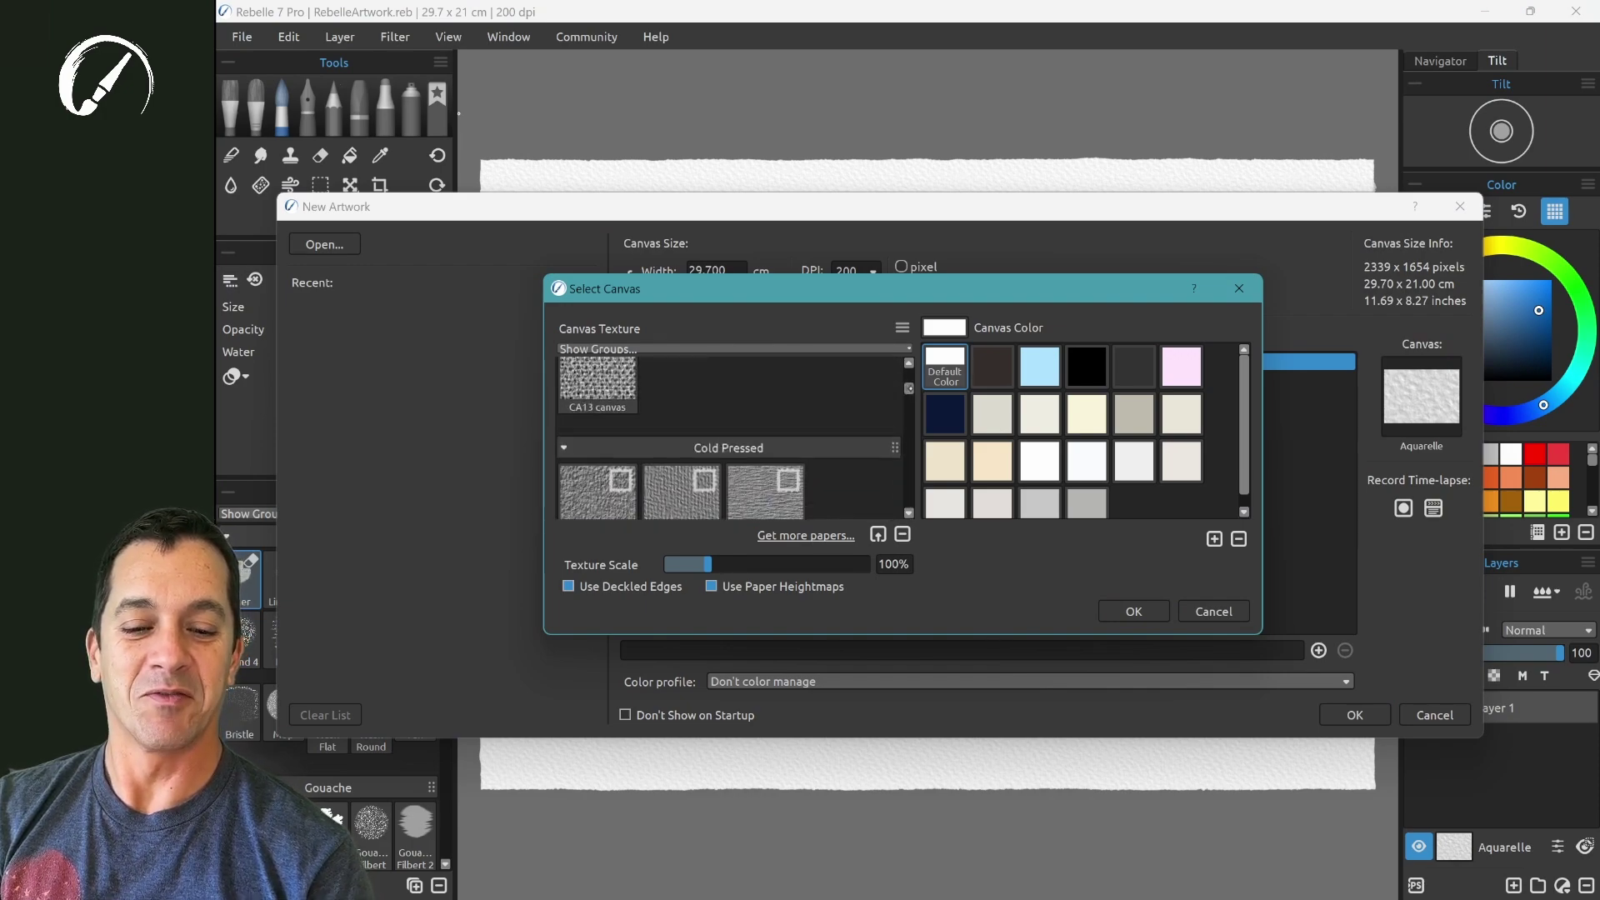
# Open the online papers catalogue and preview the Washi Fine sample images.
pyautogui.click(819, 534)
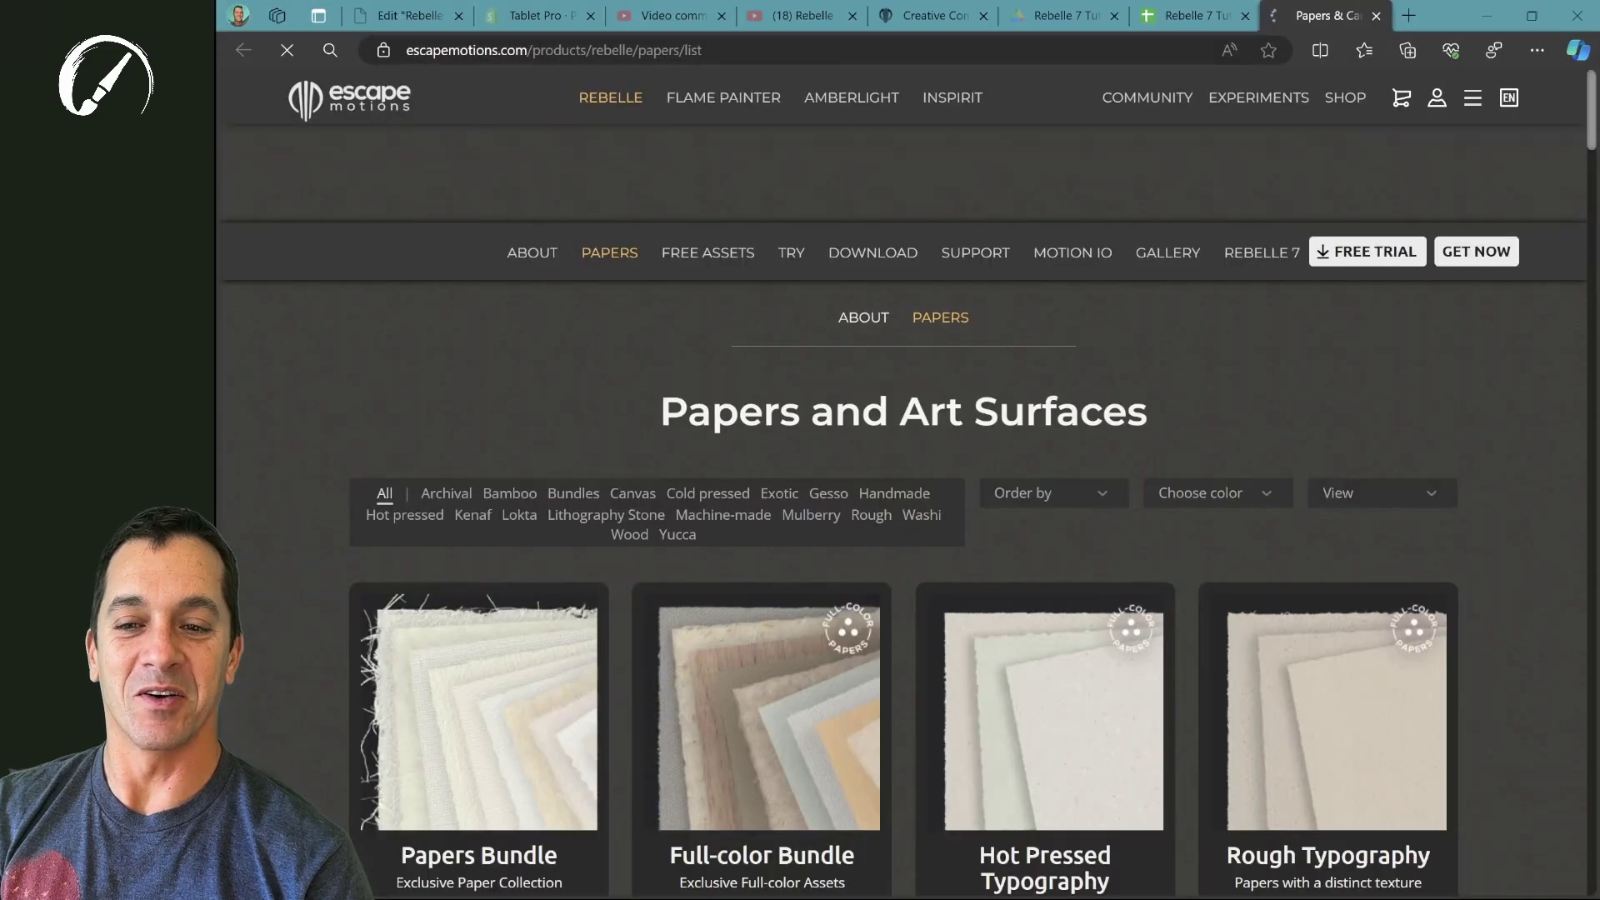
pyautogui.scroll(-10, 937, 566)
pyautogui.scroll(-10, 929, 550)
pyautogui.scroll(-10, 925, 542)
pyautogui.scroll(-10, 919, 531)
pyautogui.click(833, 533)
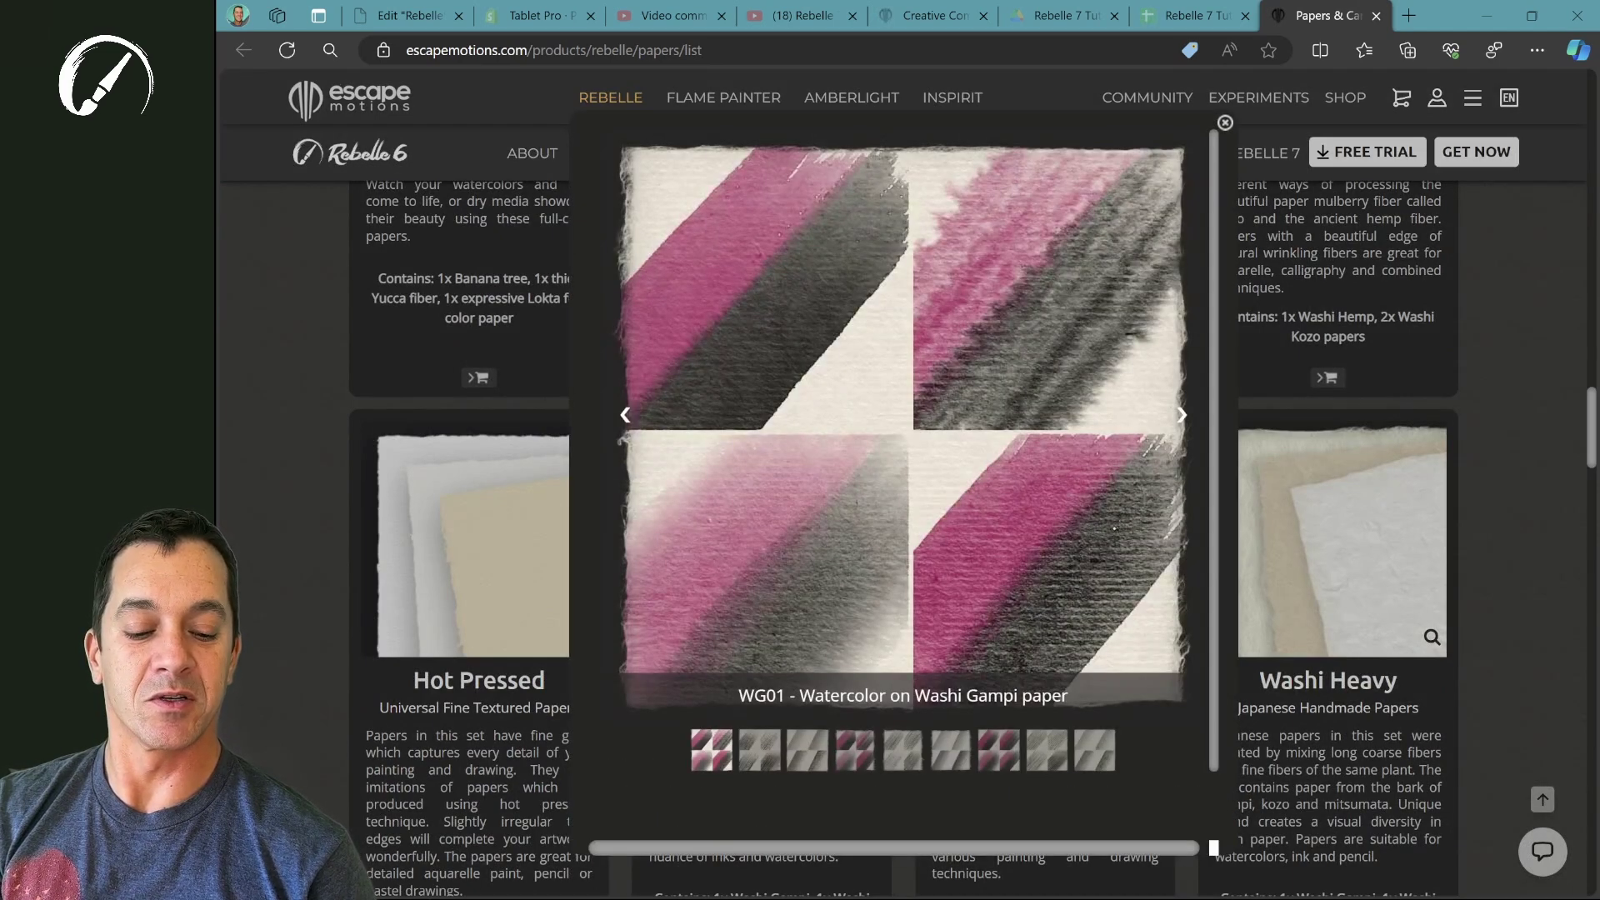
# Step through the Gampi, Kozo and Mitsumata Washi samples, then close the gallery.
pyautogui.click(1181, 415)
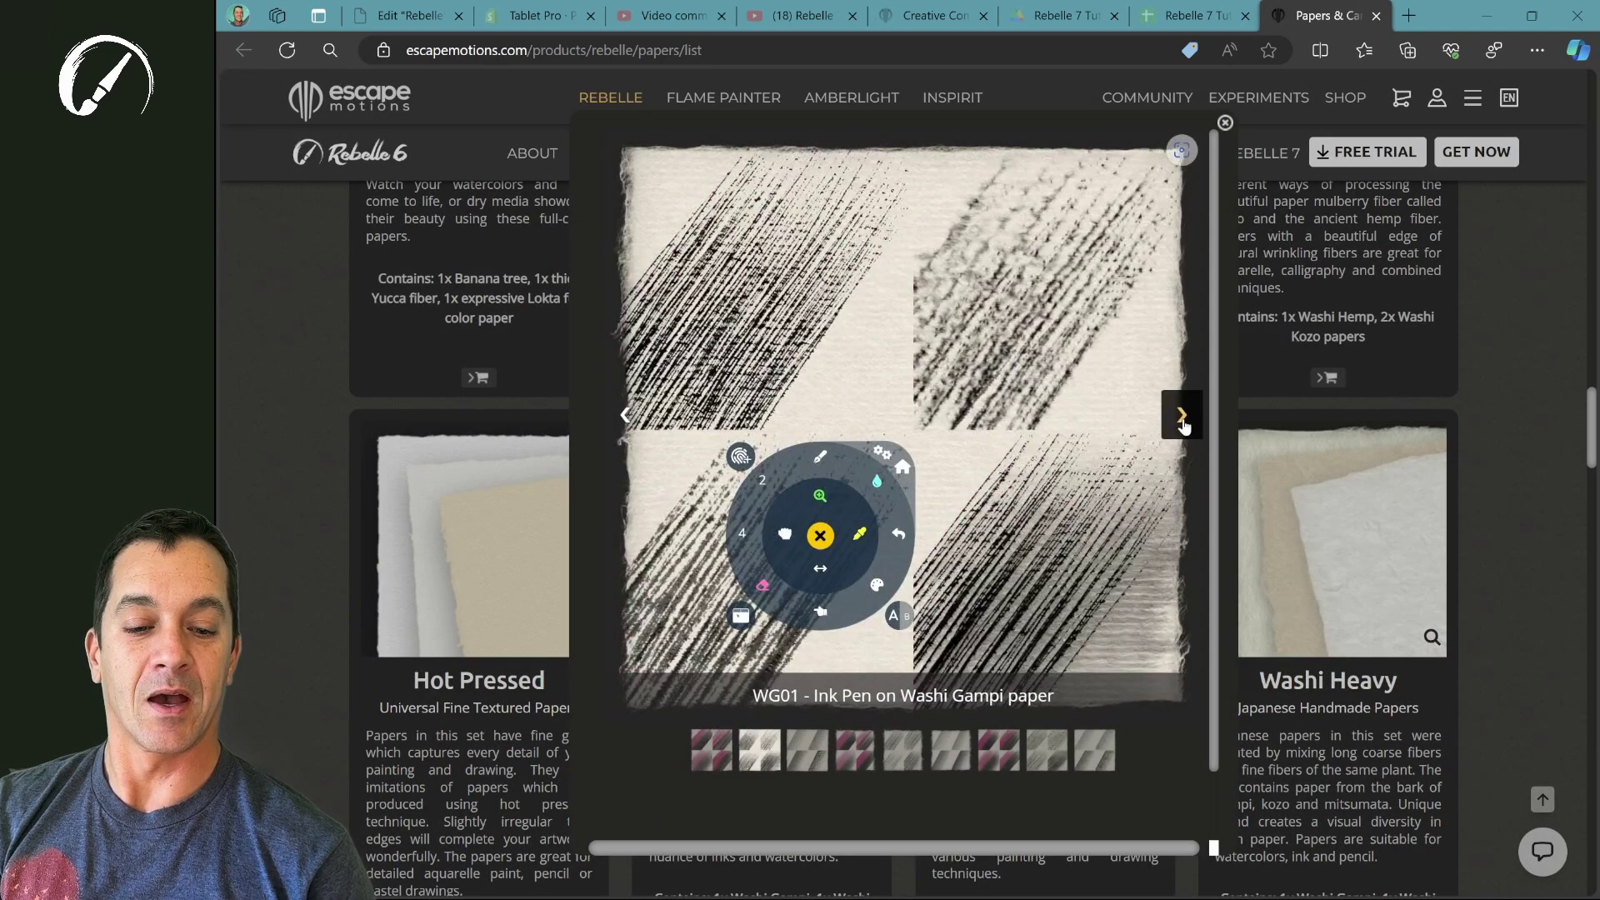
pyautogui.click(1183, 425)
pyautogui.click(819, 535)
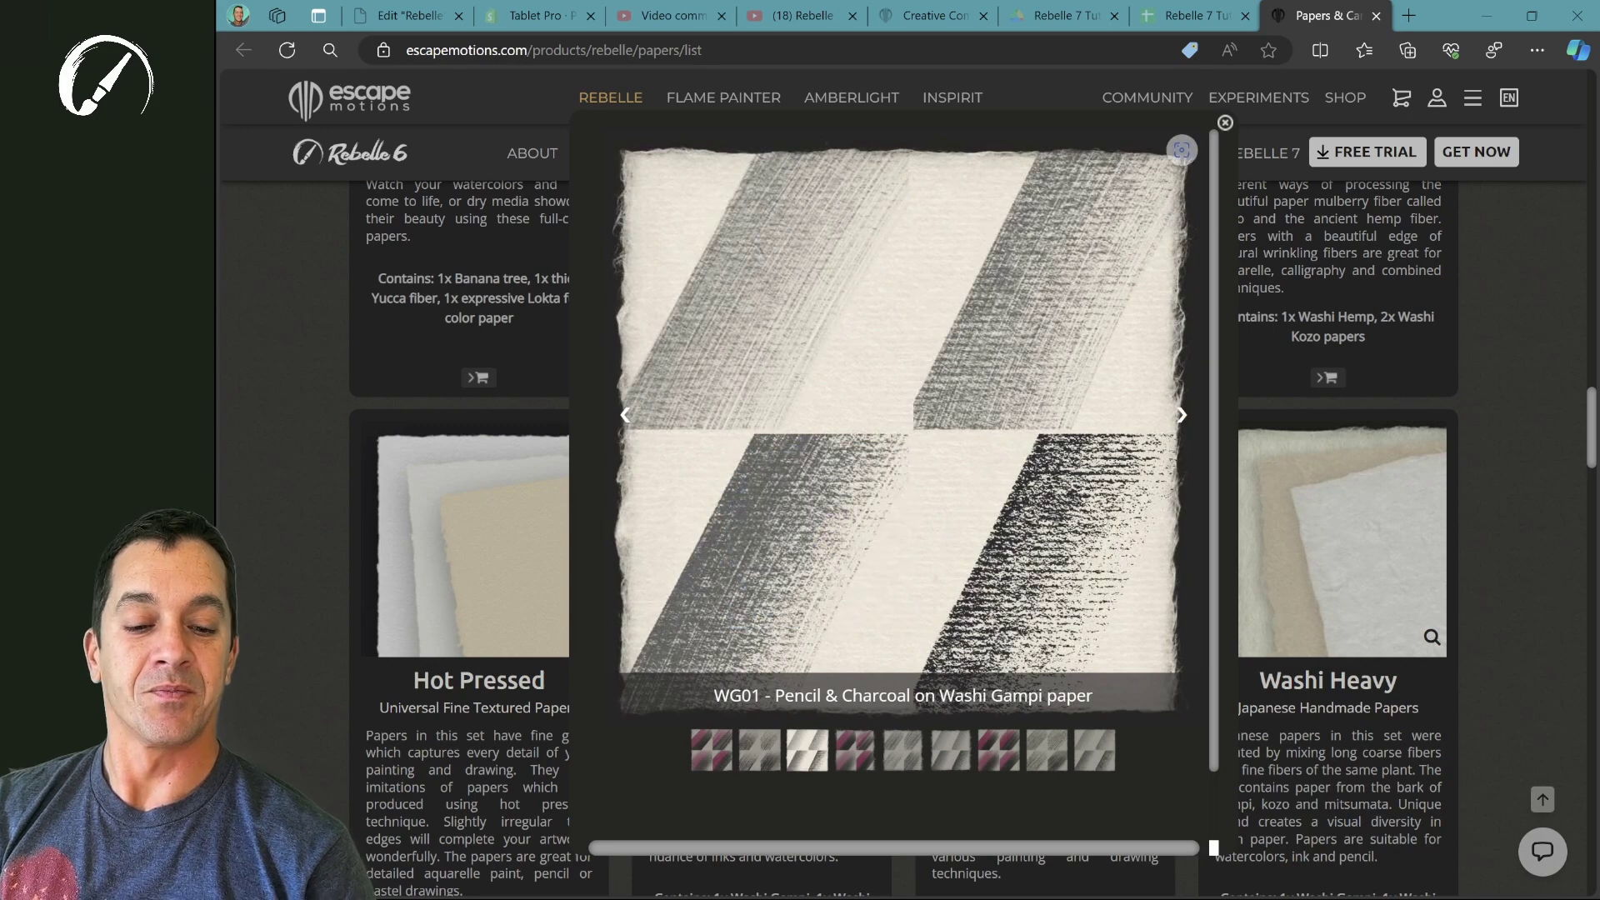
pyautogui.click(1181, 415)
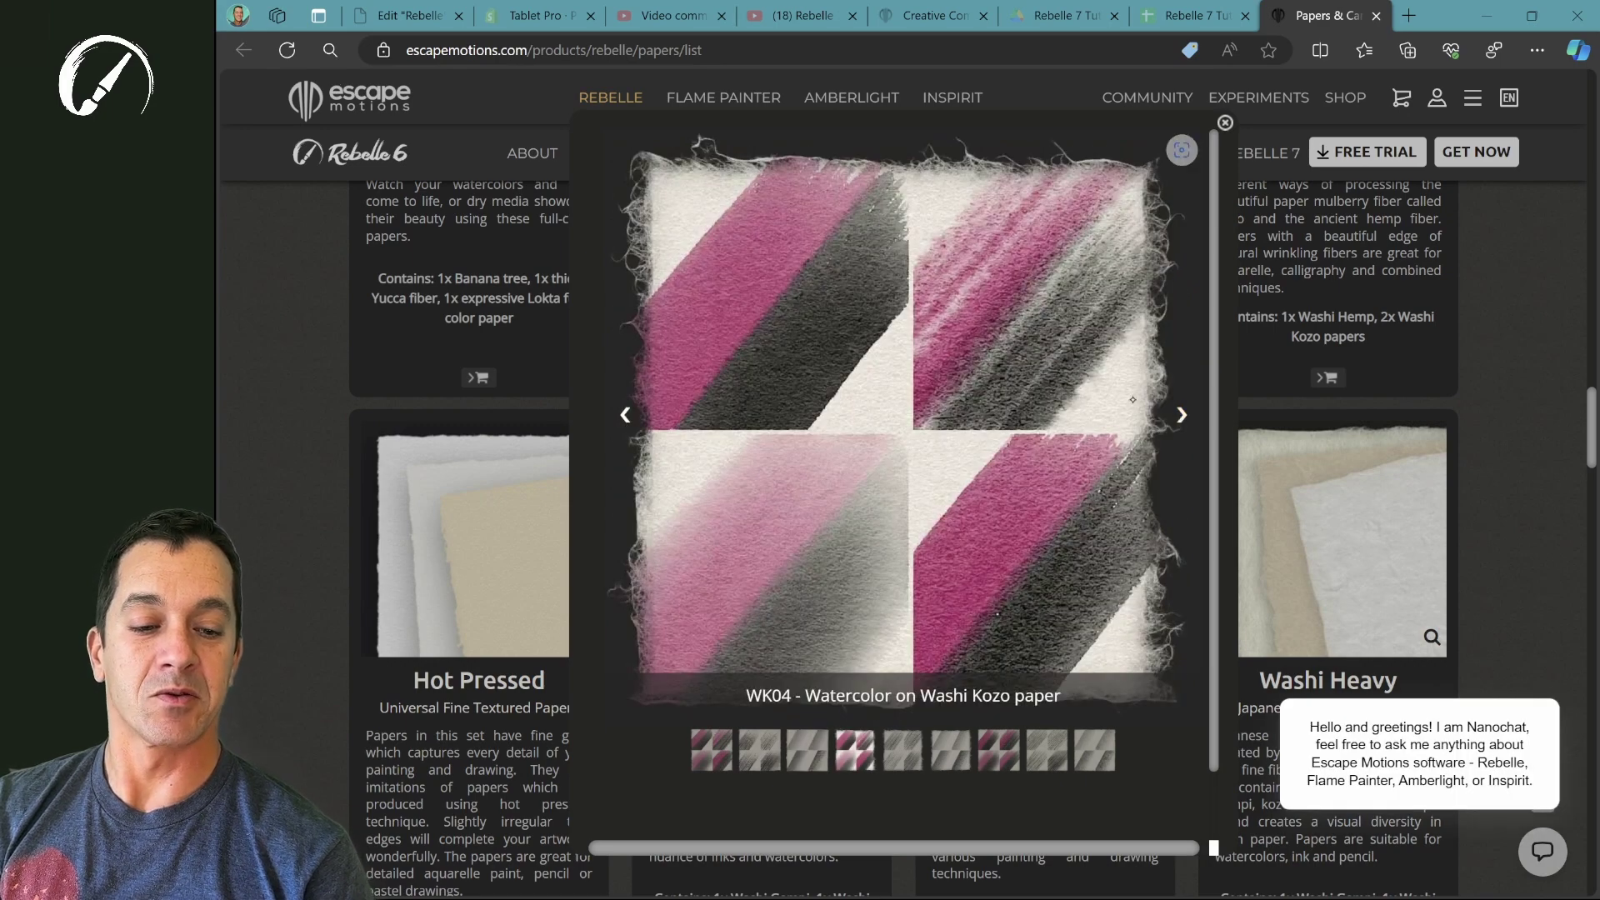
pyautogui.click(1181, 417)
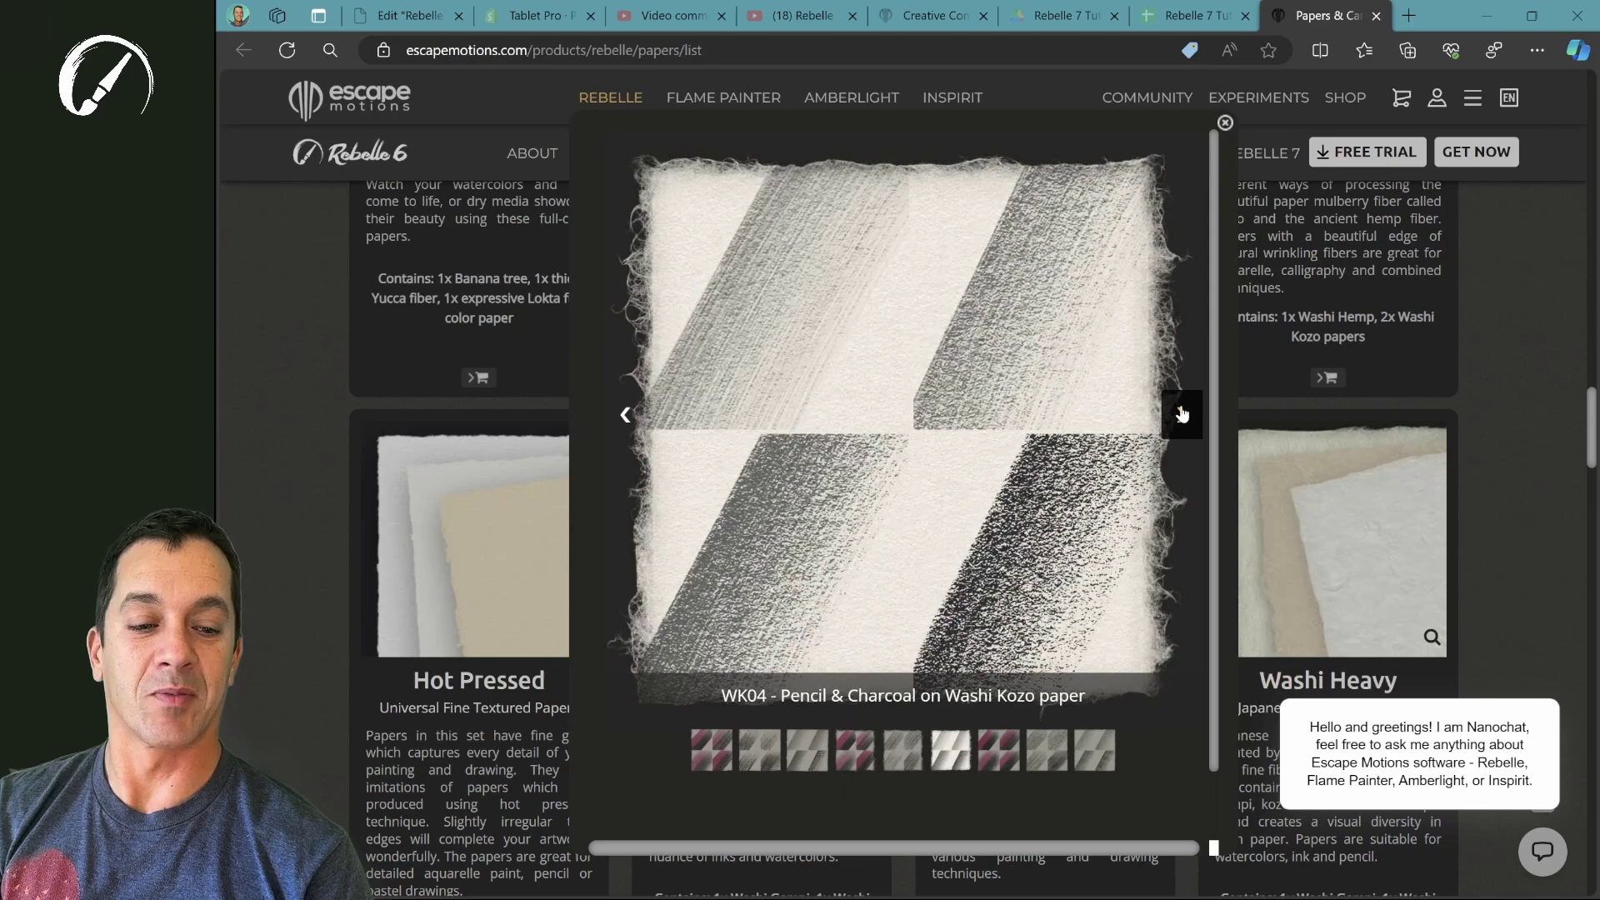
pyautogui.click(1182, 415)
pyautogui.click(1191, 412)
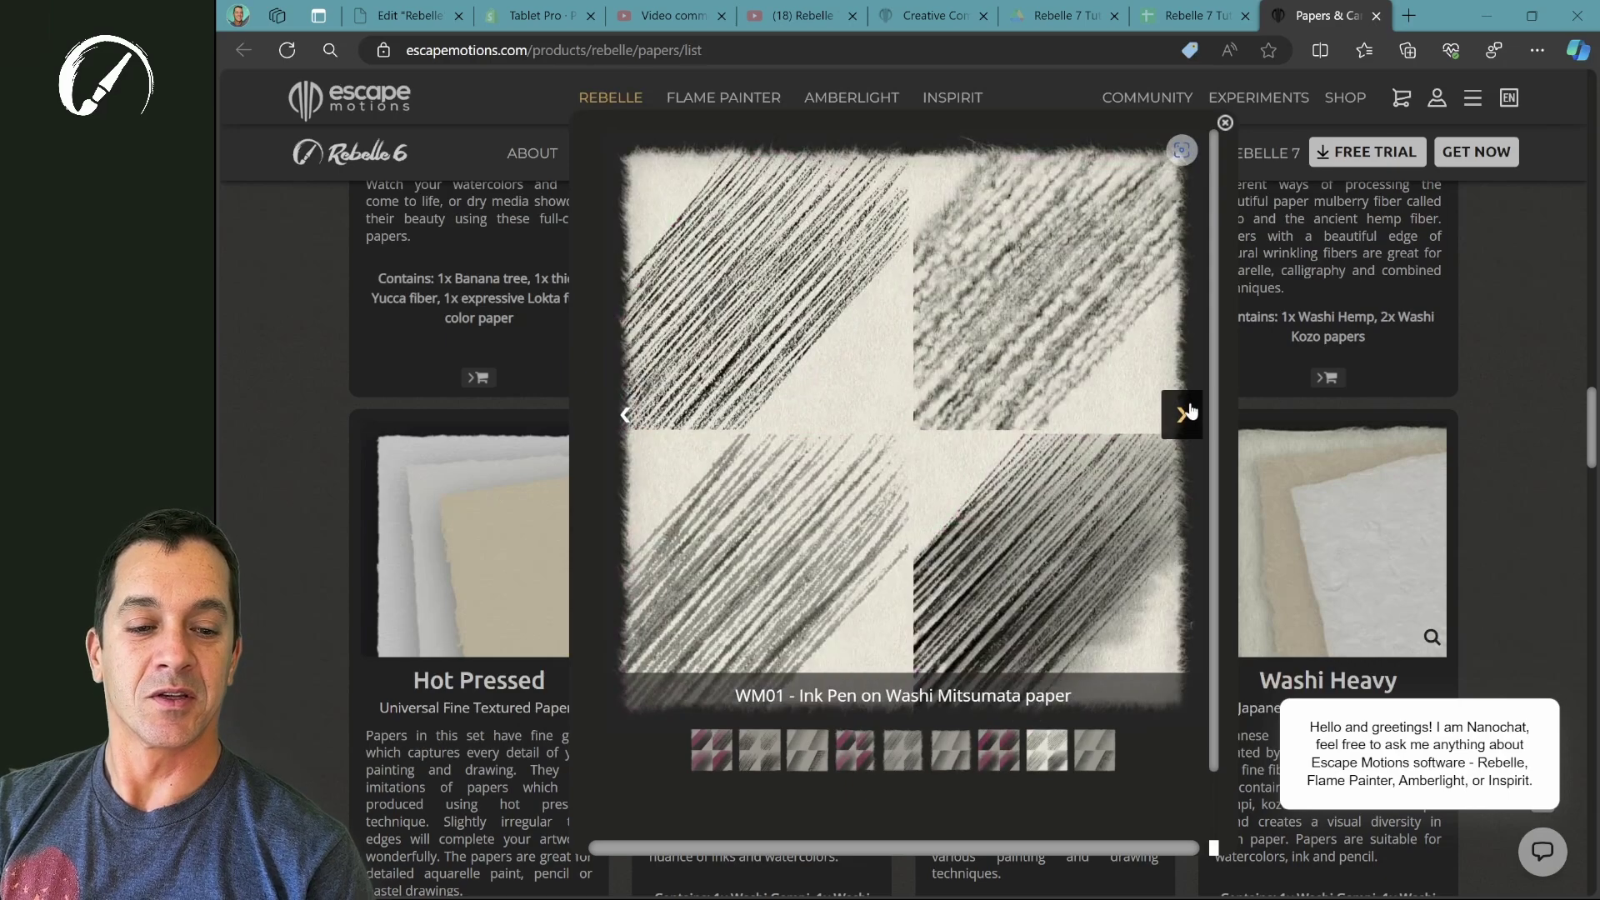
pyautogui.click(1192, 412)
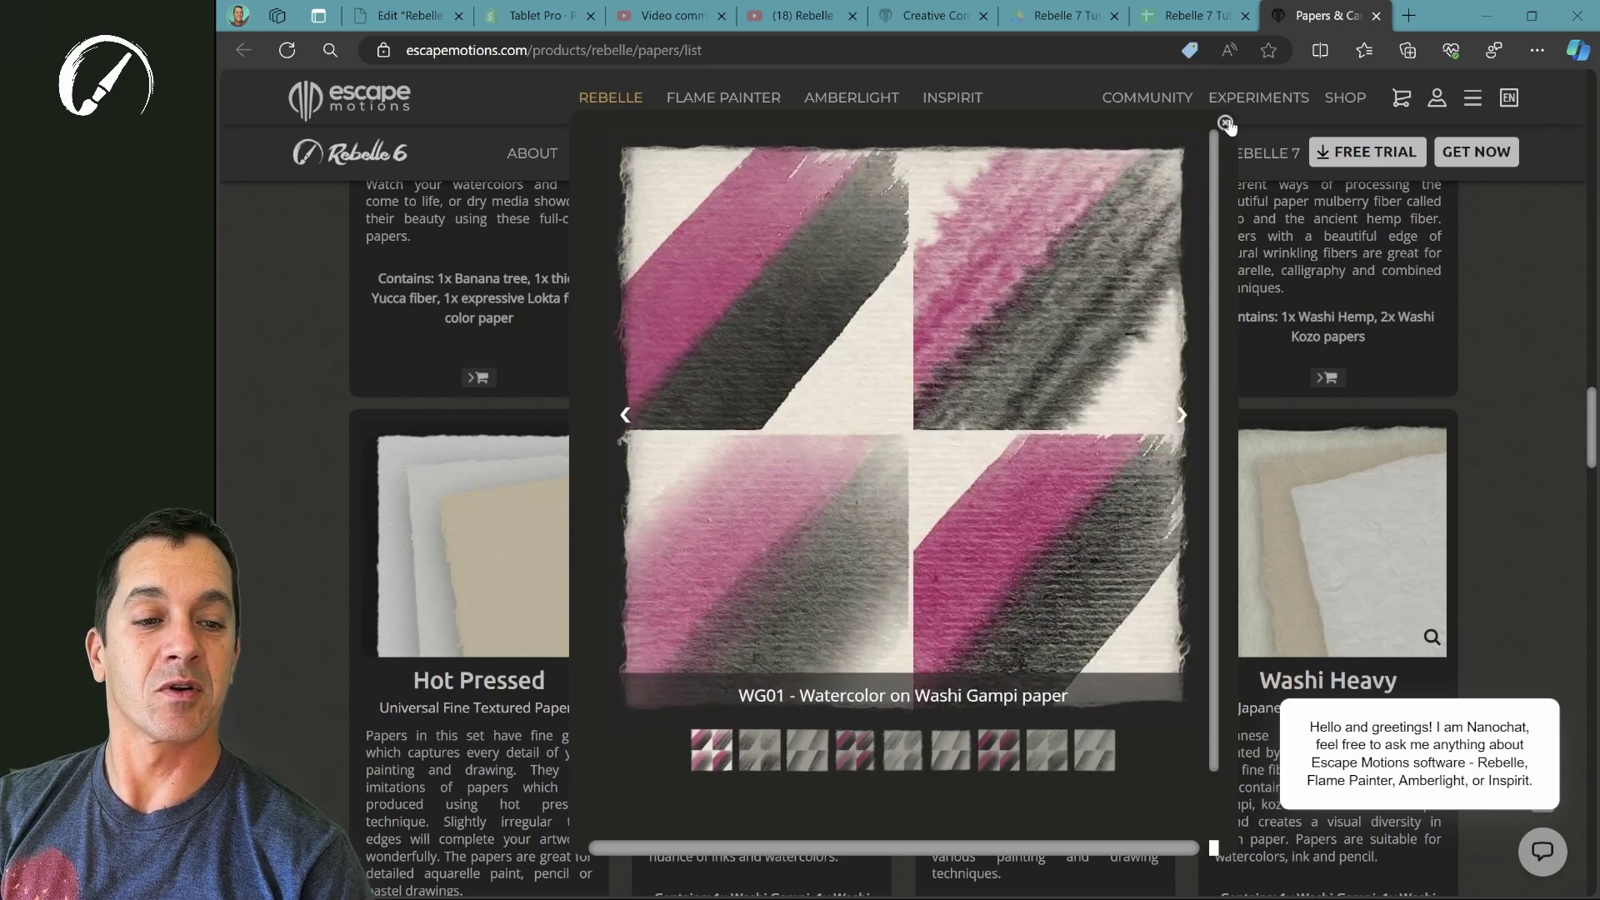
pyautogui.click(1225, 123)
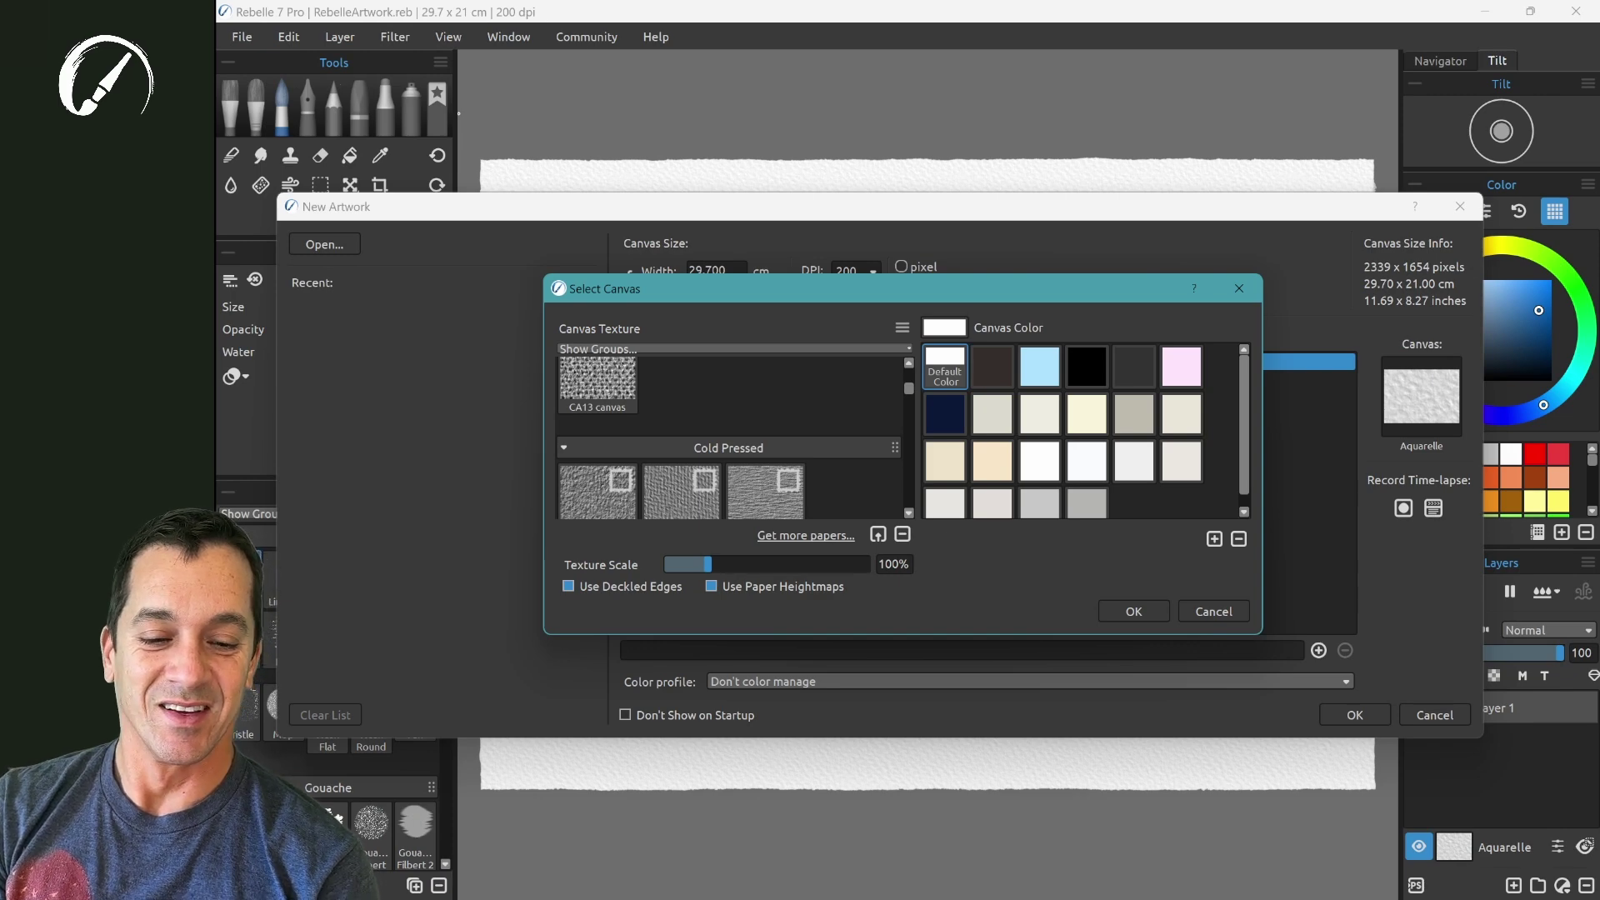
# Choose CP15 Wrinkled under Cold Pressed and create the new A4 artwork.
pyautogui.scroll(2, 729, 438)
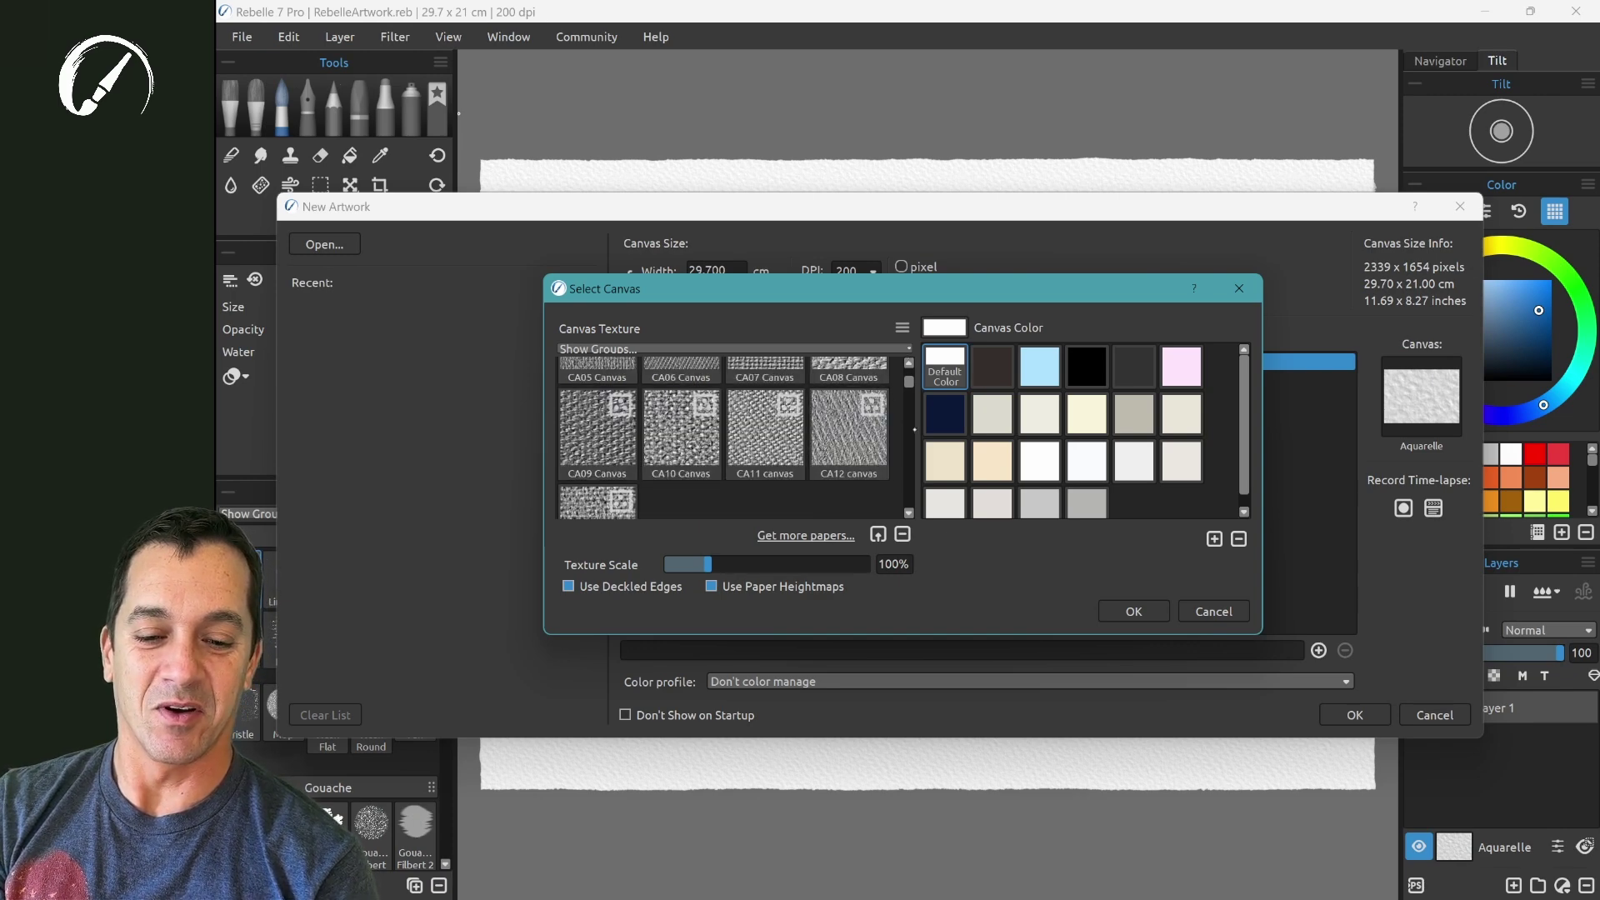
pyautogui.scroll(2, 893, 400)
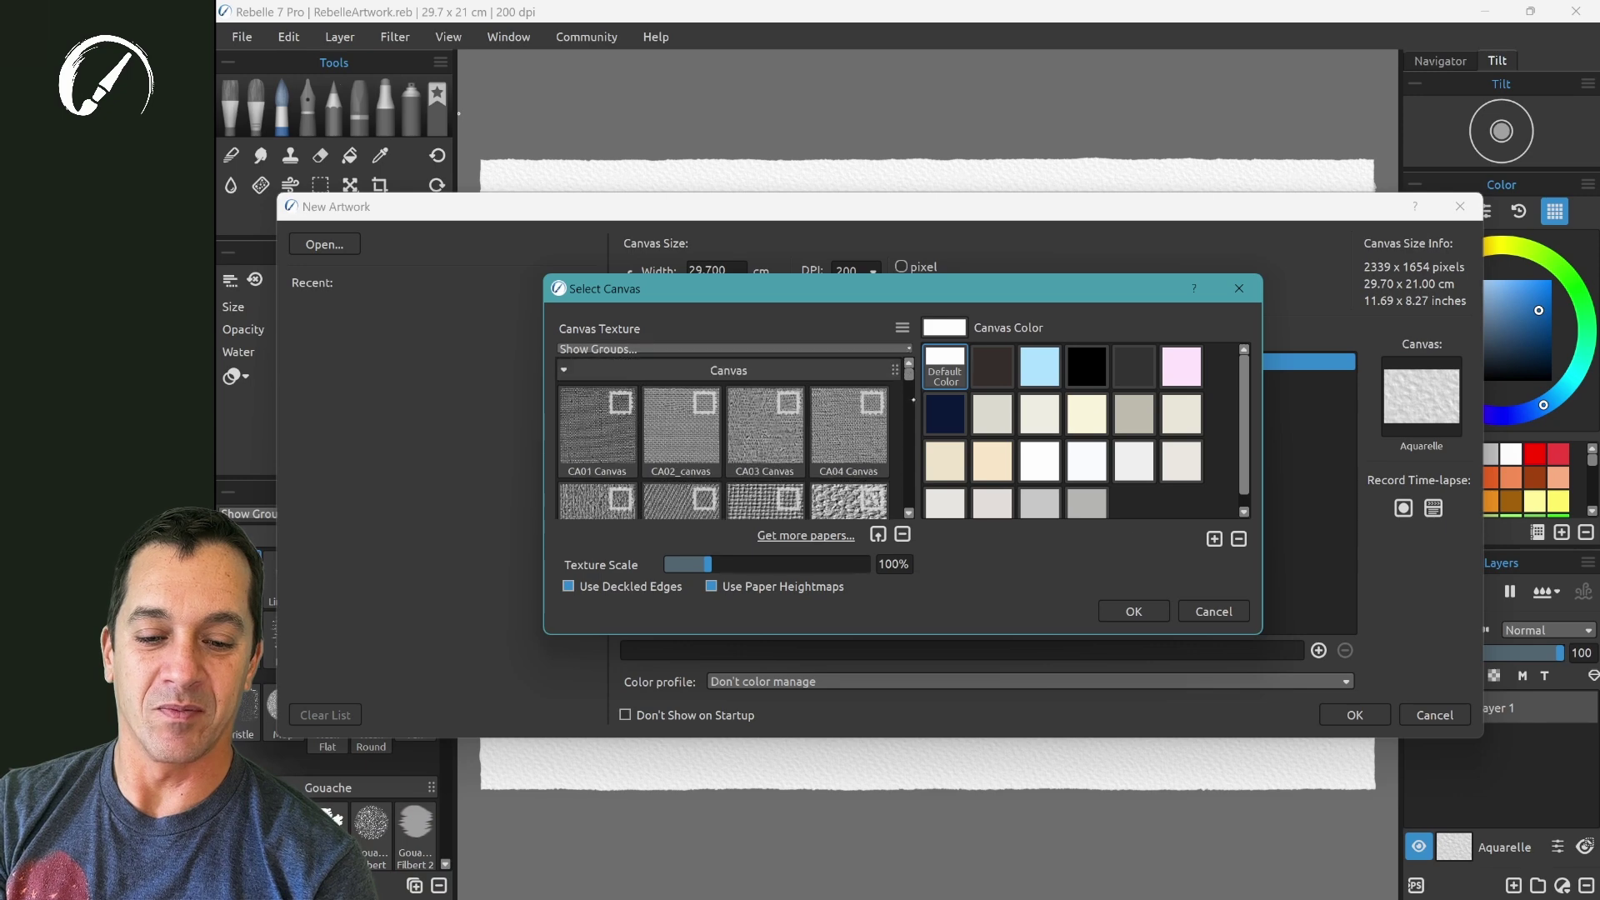
pyautogui.click(565, 370)
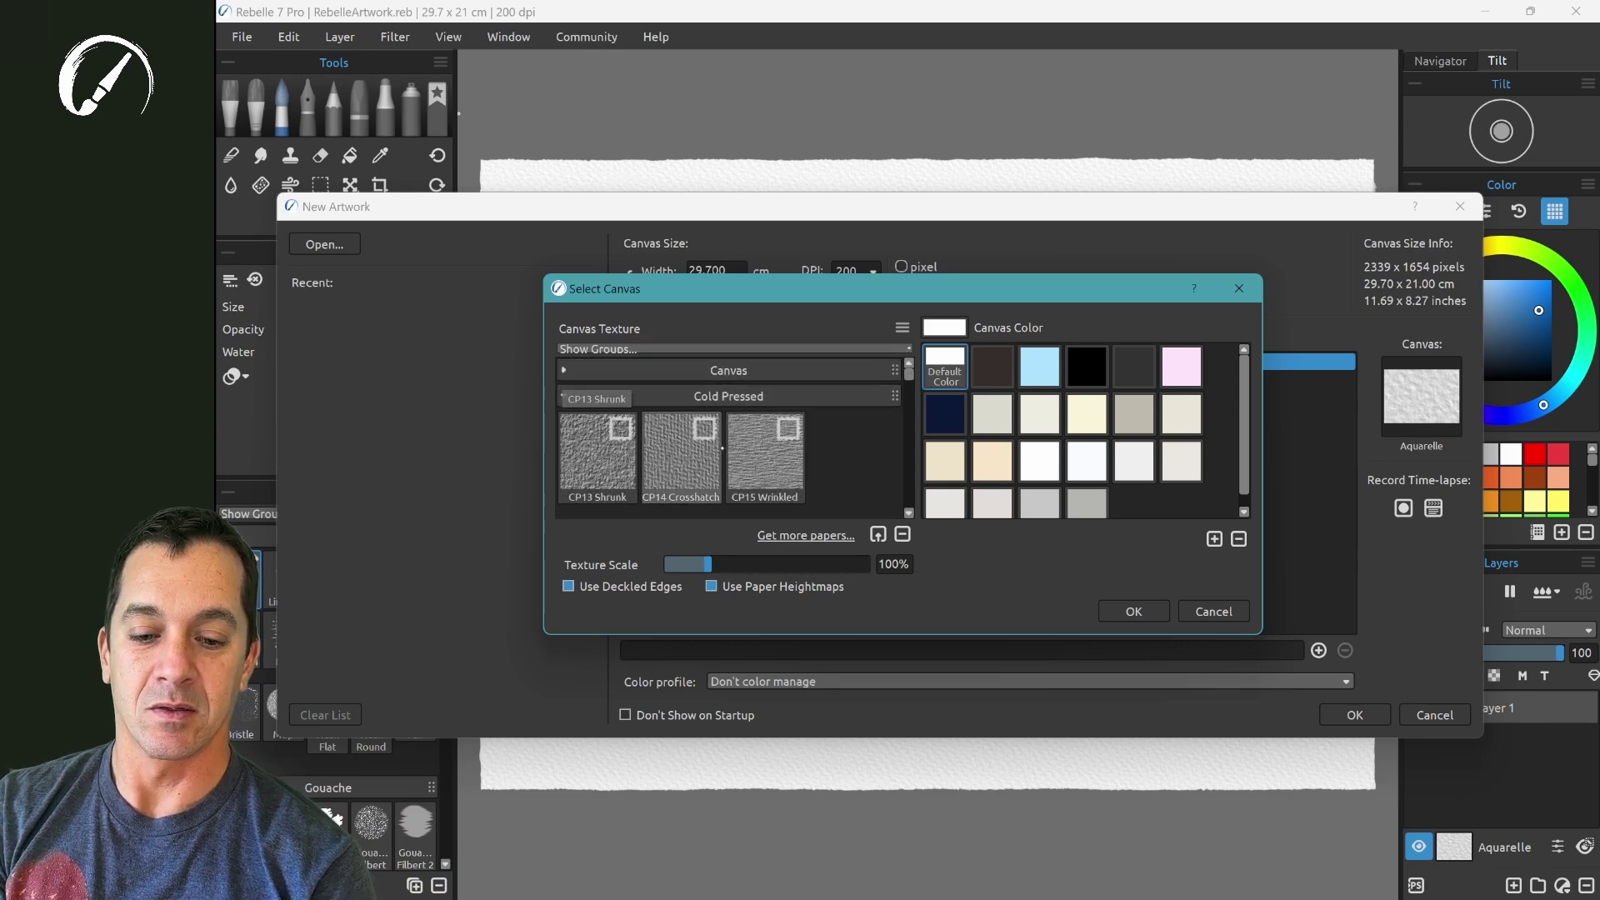
pyautogui.click(764, 454)
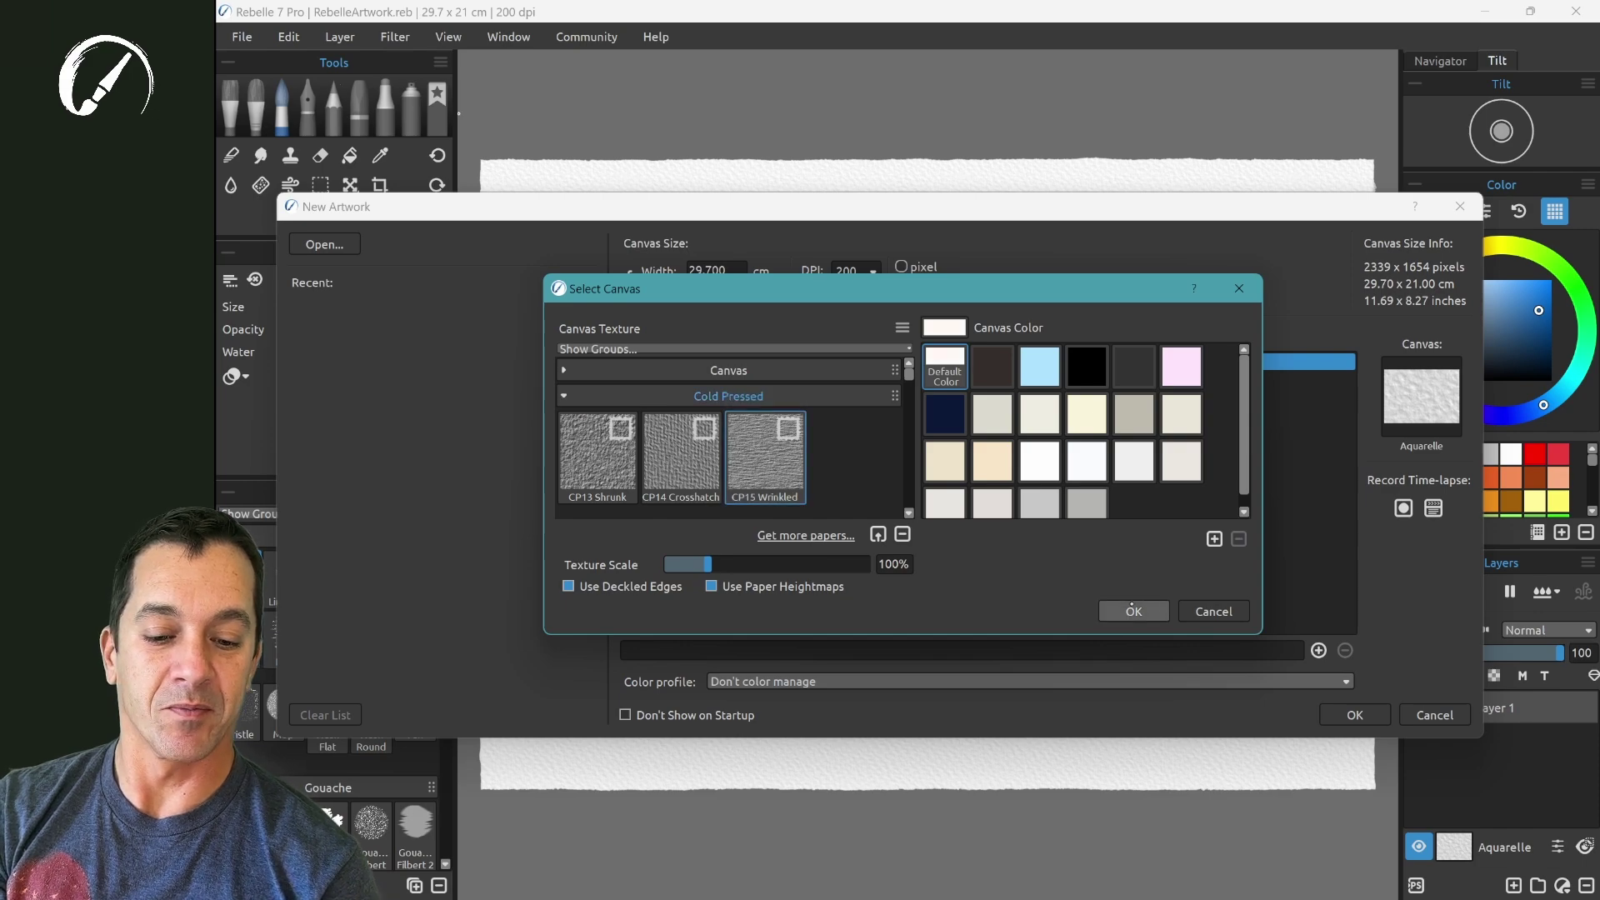
pyautogui.click(1135, 606)
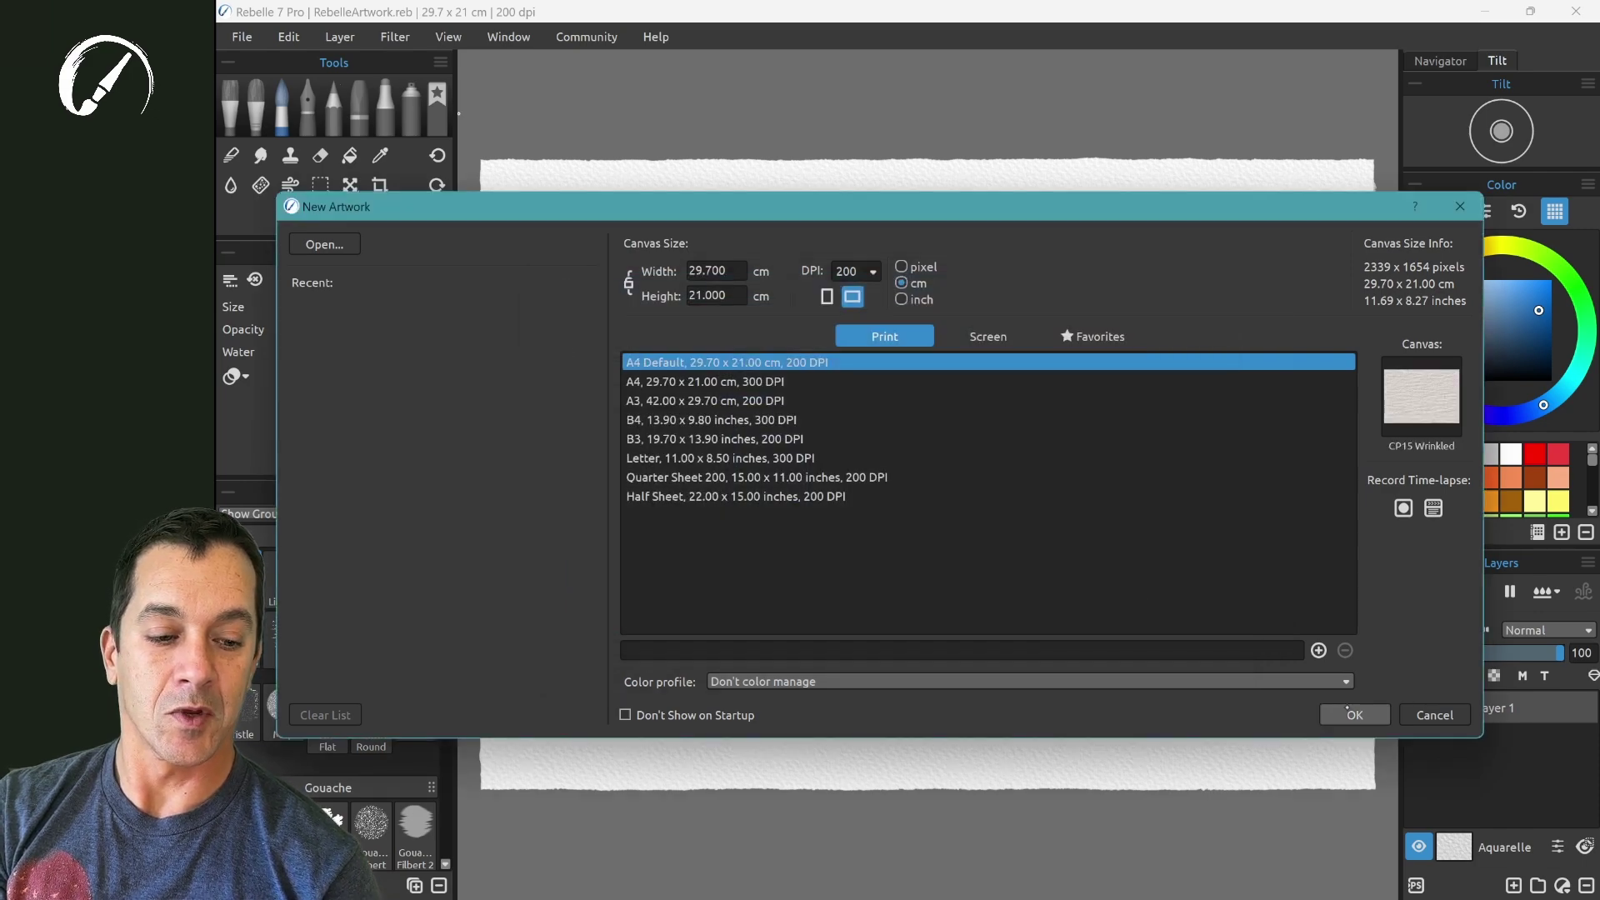
pyautogui.click(1350, 714)
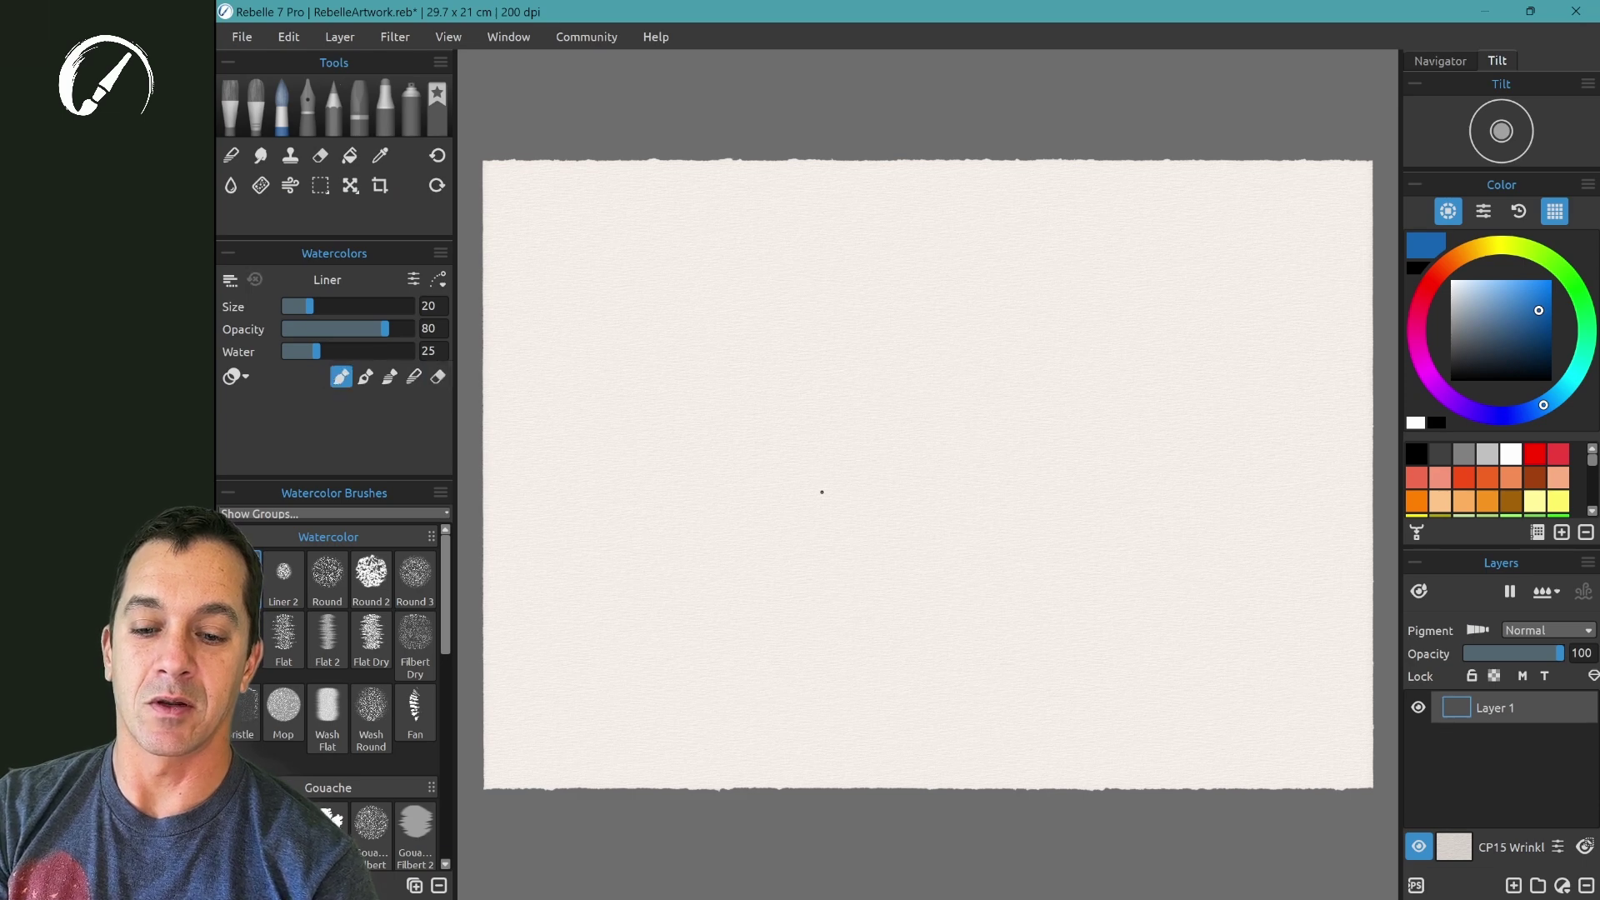
# Draw a blue Liner zig-zag and lay a soft blue Mop wash over it.
pyautogui.moveTo(775, 368); pyautogui.dragTo(823, 419)
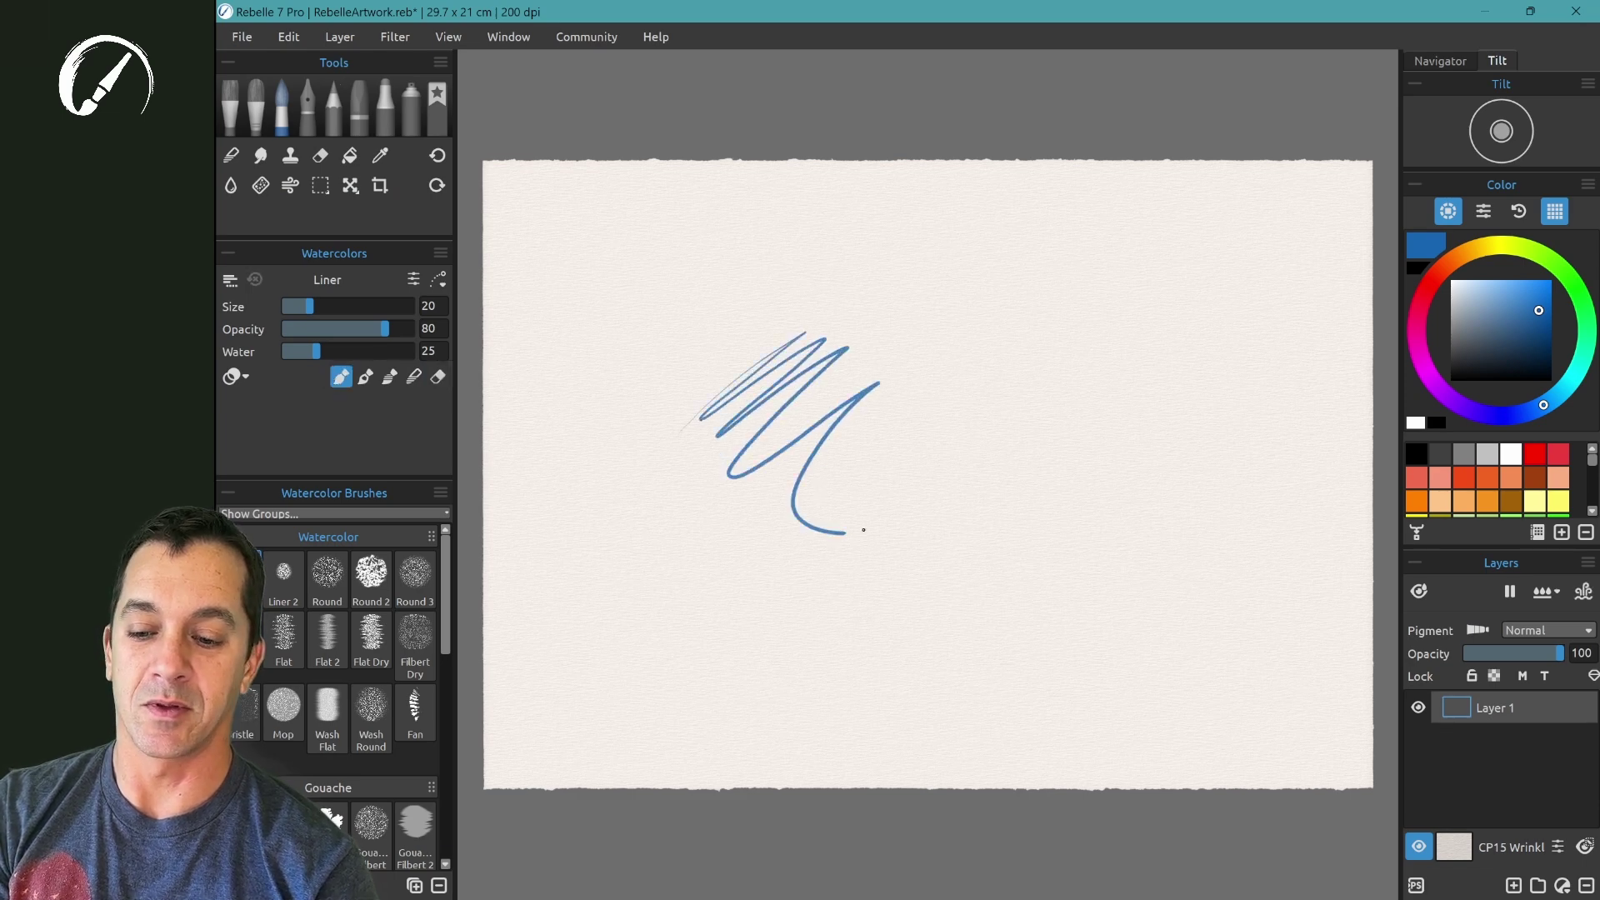
pyautogui.click(283, 704)
pyautogui.moveTo(861, 528)
pyautogui.mouseDown()
pyautogui.moveTo(733, 425)
pyautogui.moveTo(823, 490)
pyautogui.moveTo(868, 595)
pyautogui.mouseUp()
# Paint blue Gouache Filbert 2 strokes around the zig-zag.
pyautogui.scroll(-2, 350, 667)
pyautogui.scroll(-1, 350, 666)
pyautogui.click(415, 654)
pyautogui.moveTo(614, 593)
pyautogui.mouseDown()
pyautogui.moveTo(782, 534)
pyautogui.moveTo(864, 619)
pyautogui.mouseUp()
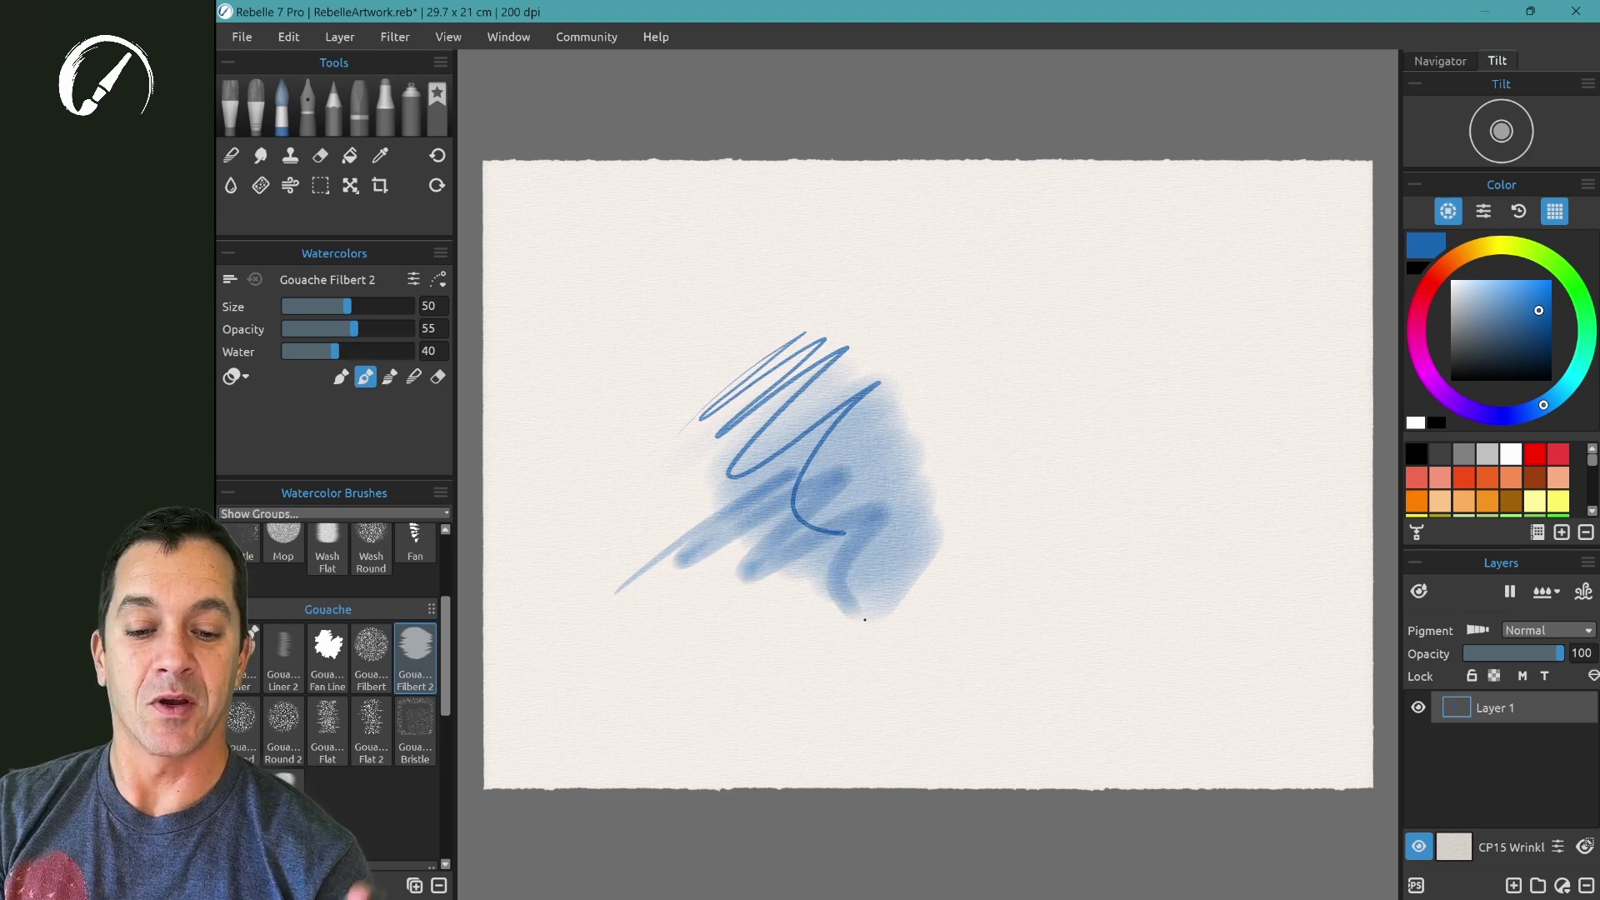
pyautogui.moveTo(688, 379)
pyautogui.mouseDown()
pyautogui.moveTo(679, 533)
pyautogui.moveTo(767, 447)
pyautogui.mouseUp()
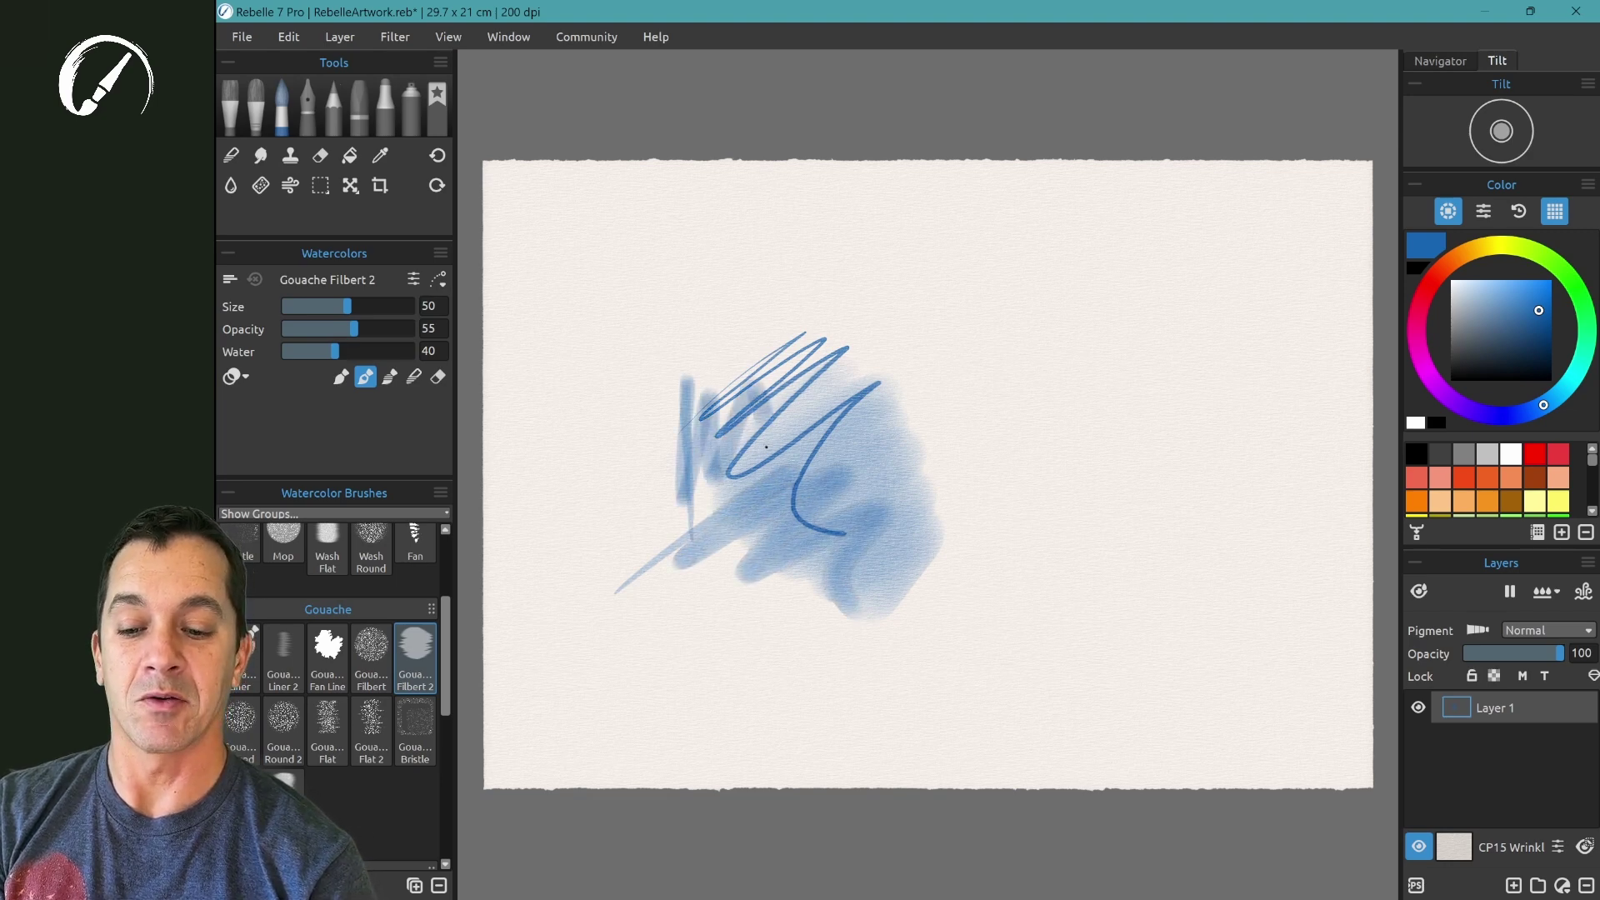
pyautogui.scroll(3, 342, 667)
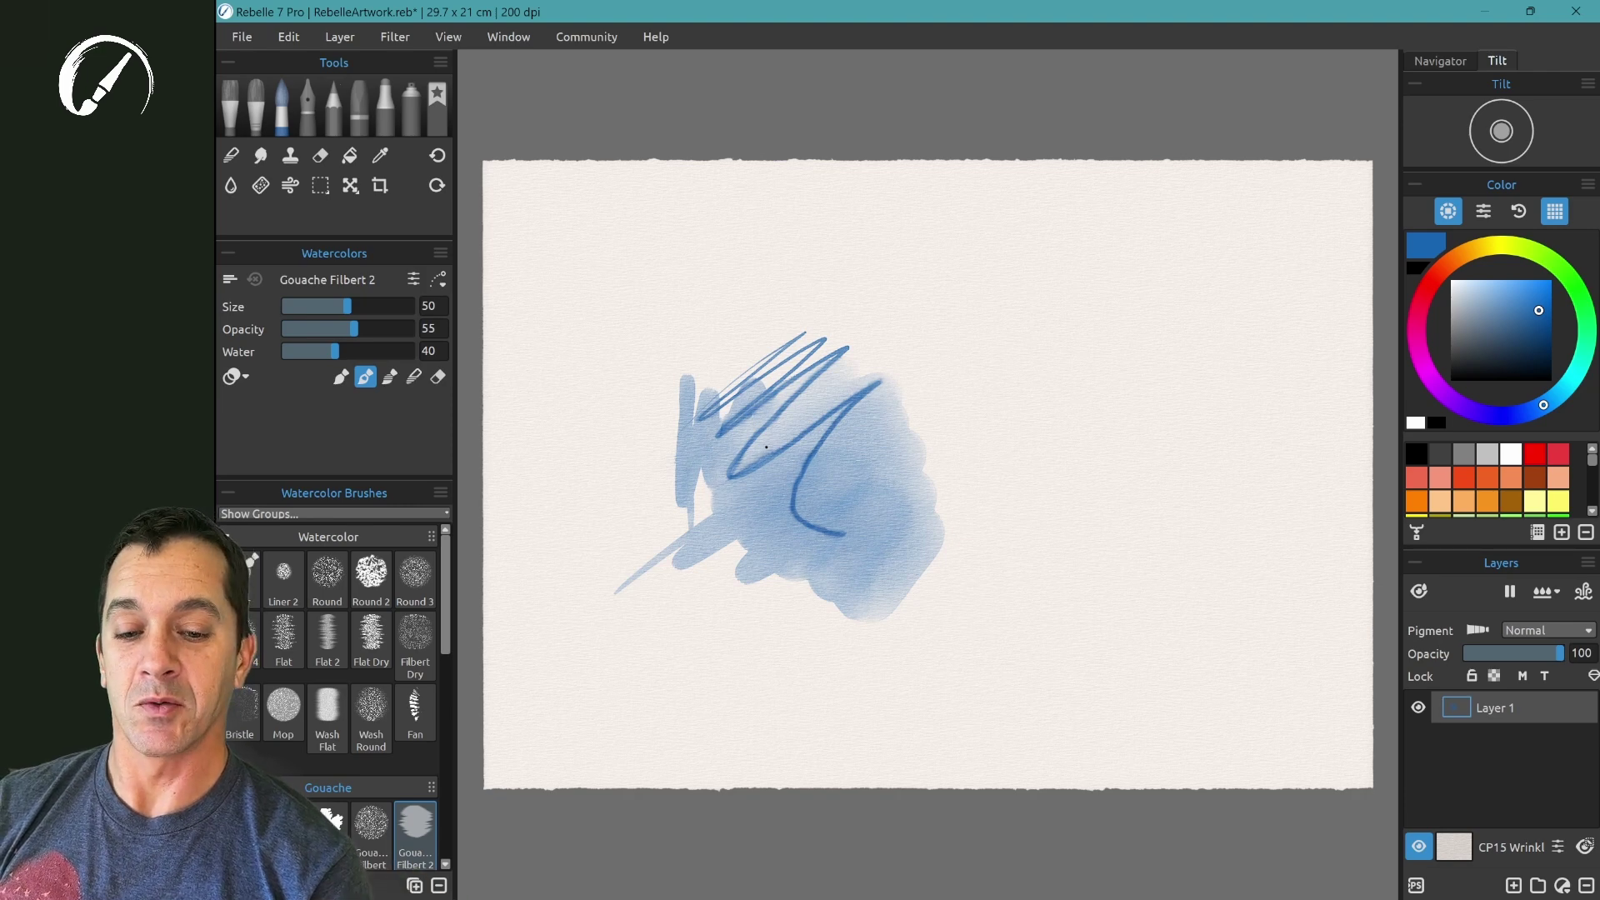
# Show the Structures panel over the canvas and open its Structure Library.
pyautogui.click(508, 36)
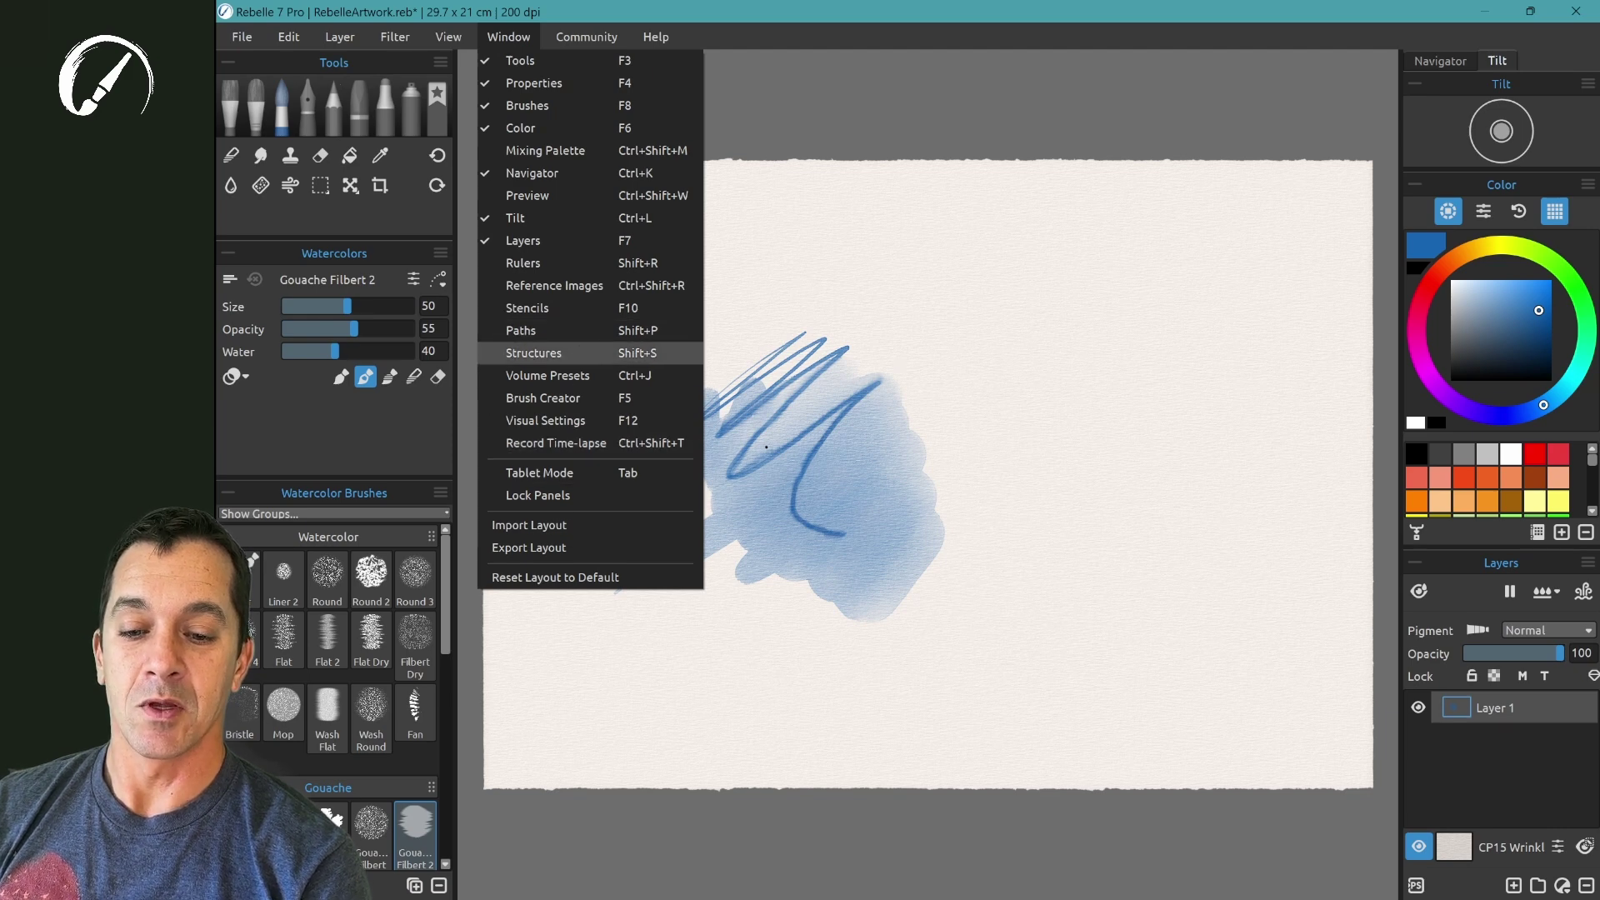
pyautogui.click(577, 353)
pyautogui.moveTo(260, 17); pyautogui.dragTo(877, 183)
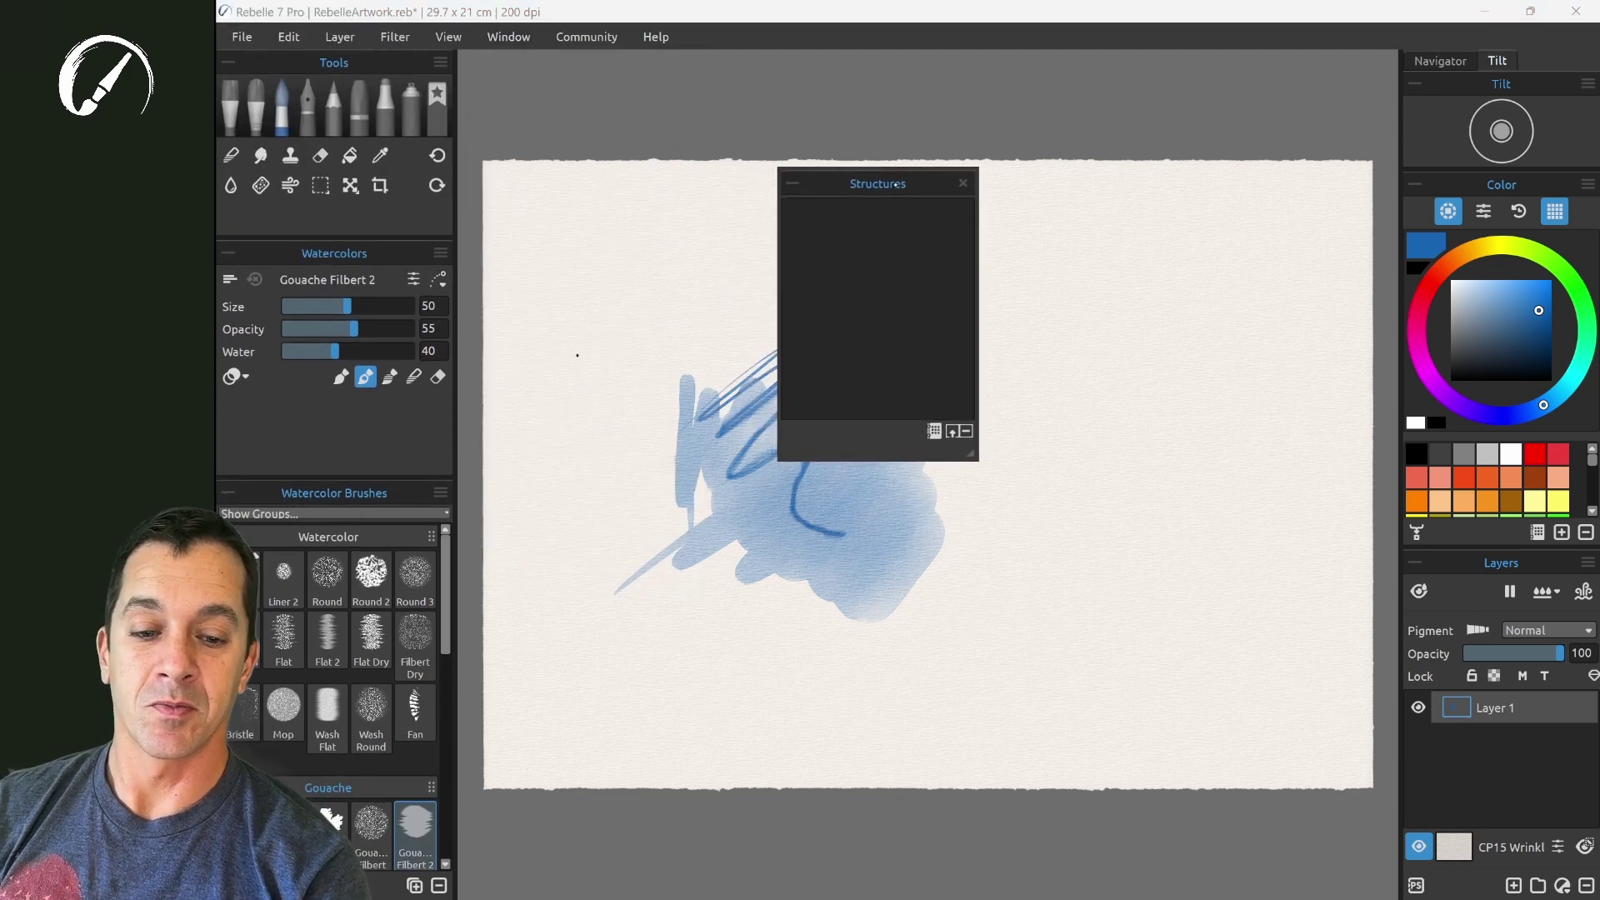
pyautogui.click(935, 430)
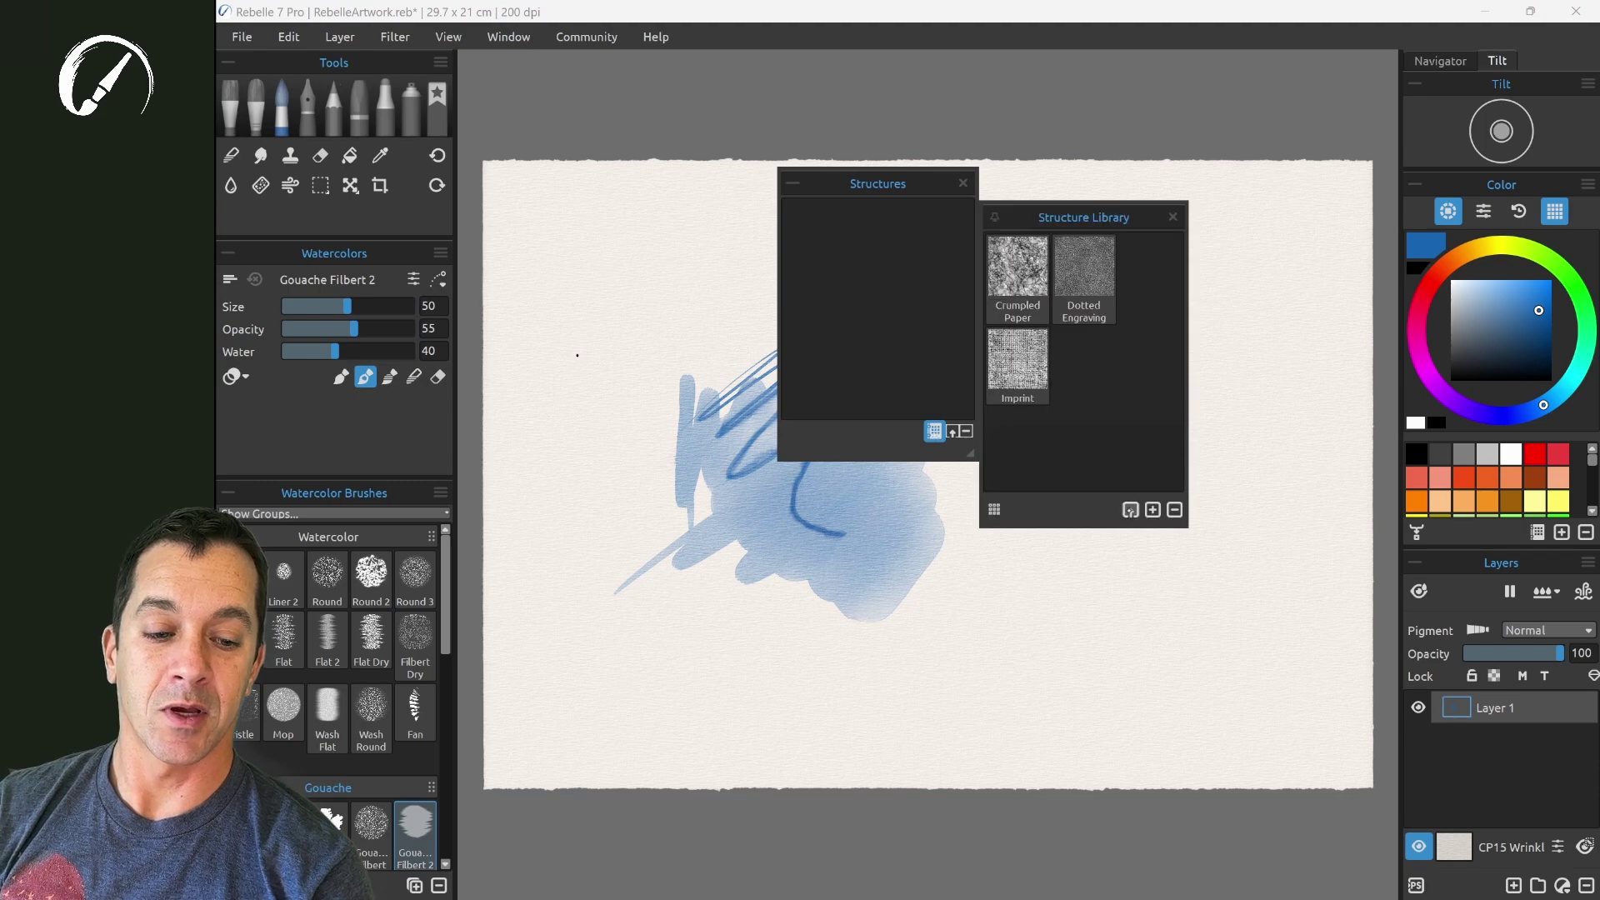
# In Import Structure, browse to the Rebelle 7 Beta 5 Structures folder and inspect the structure pack.
pyautogui.click(1129, 509)
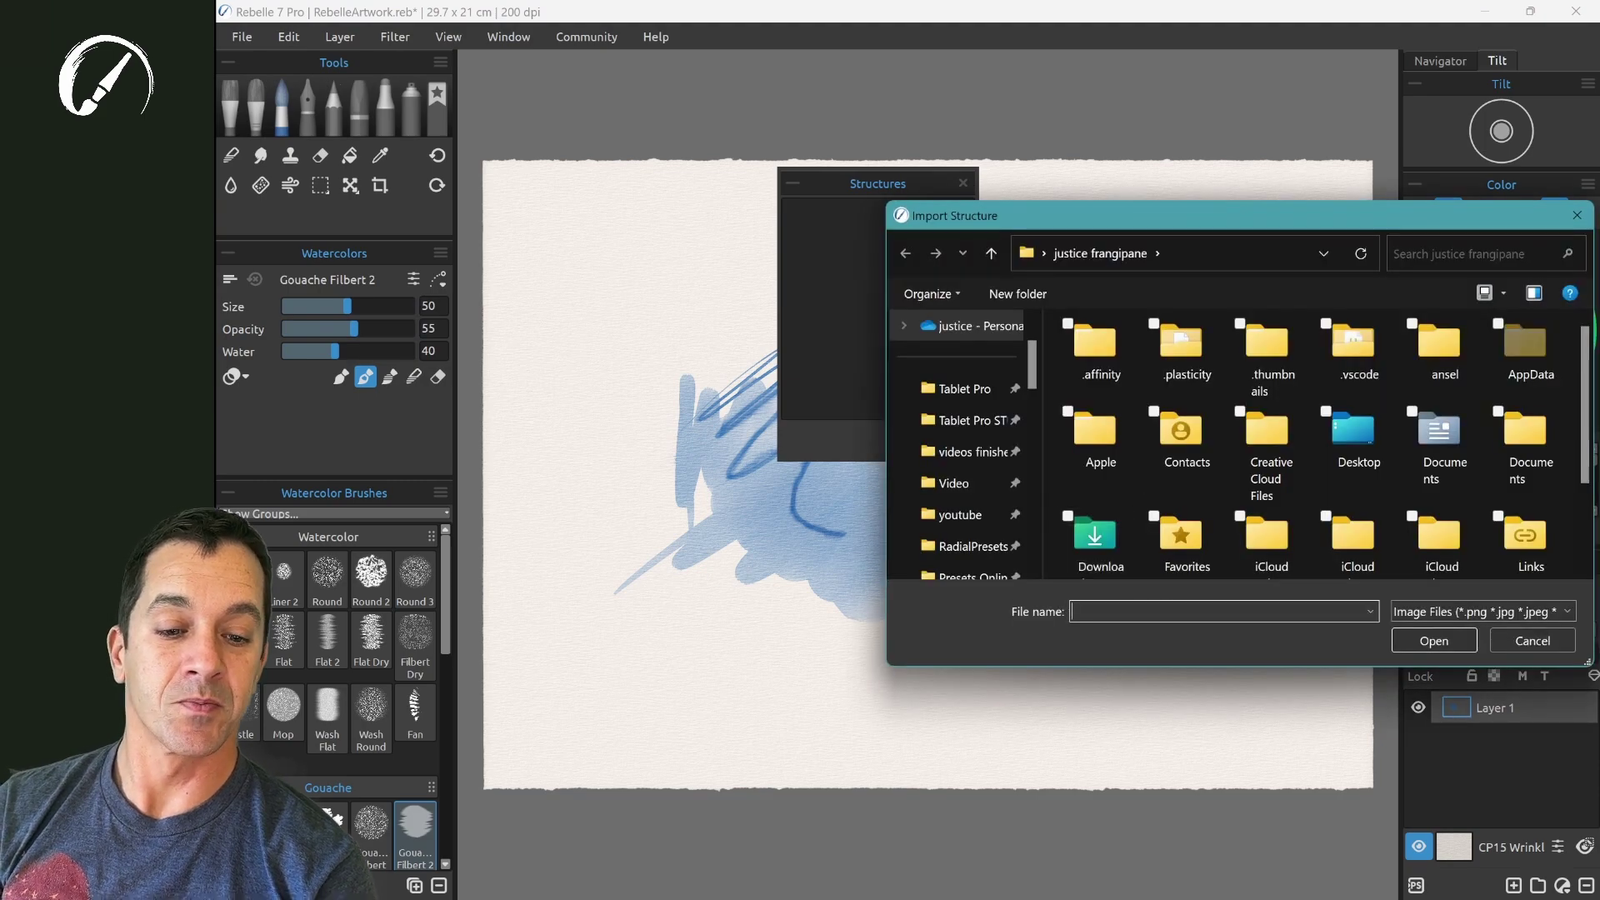
pyautogui.scroll(-2, 966, 450)
pyautogui.scroll(-3, 967, 450)
pyautogui.scroll(-2, 967, 450)
pyautogui.scroll(-2, 967, 450)
pyautogui.click(961, 393)
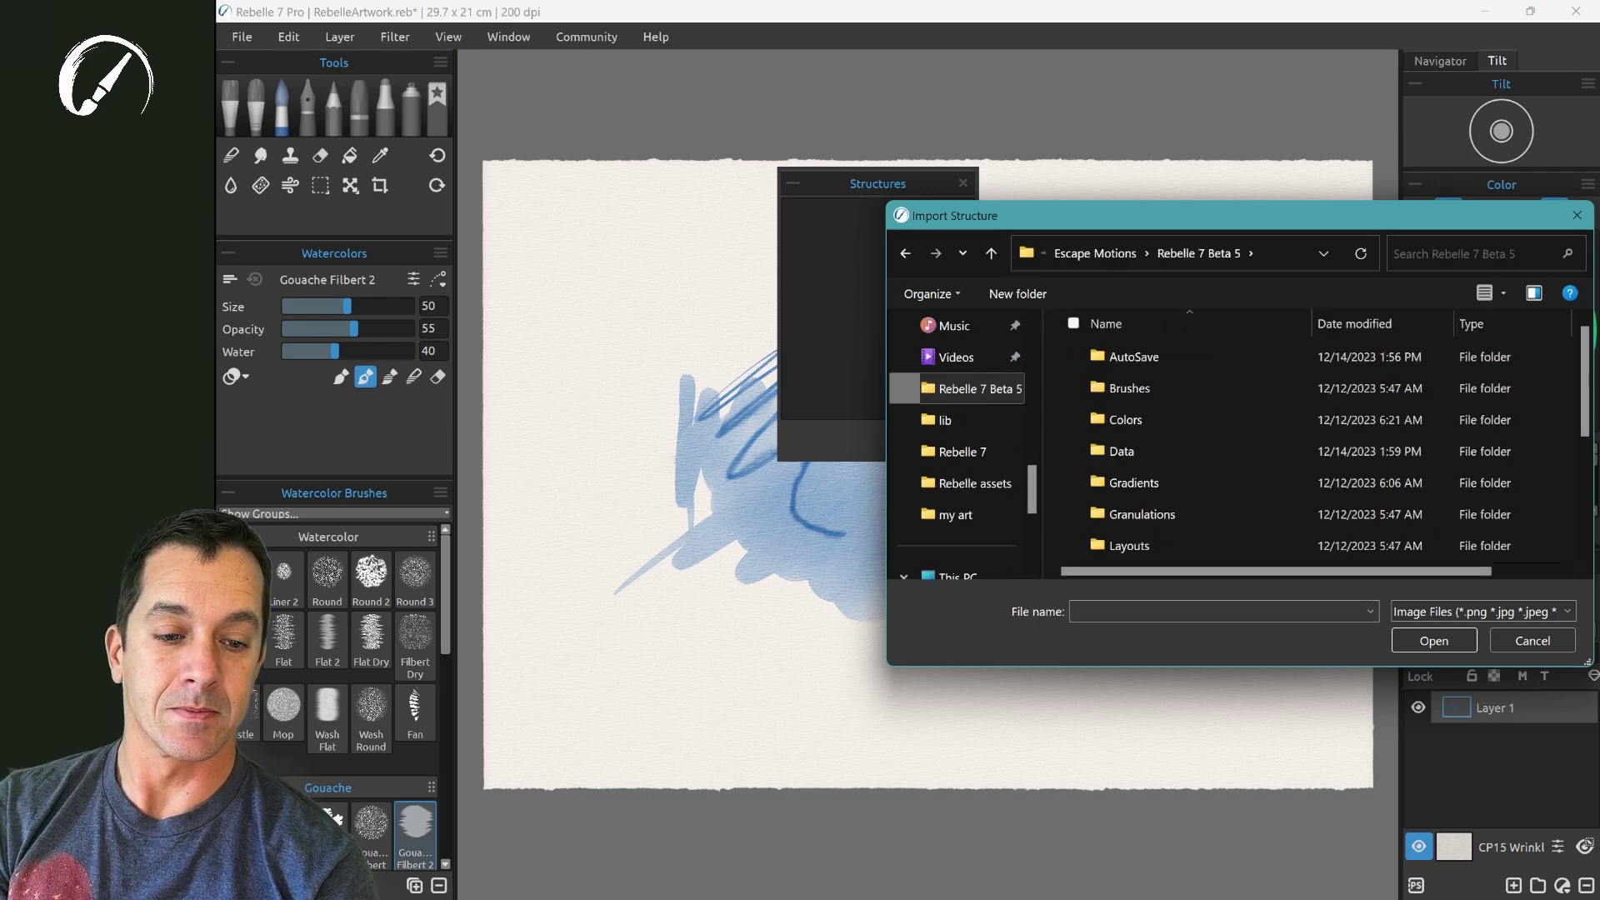
pyautogui.scroll(-1, 1188, 450)
pyautogui.scroll(-1, 1188, 450)
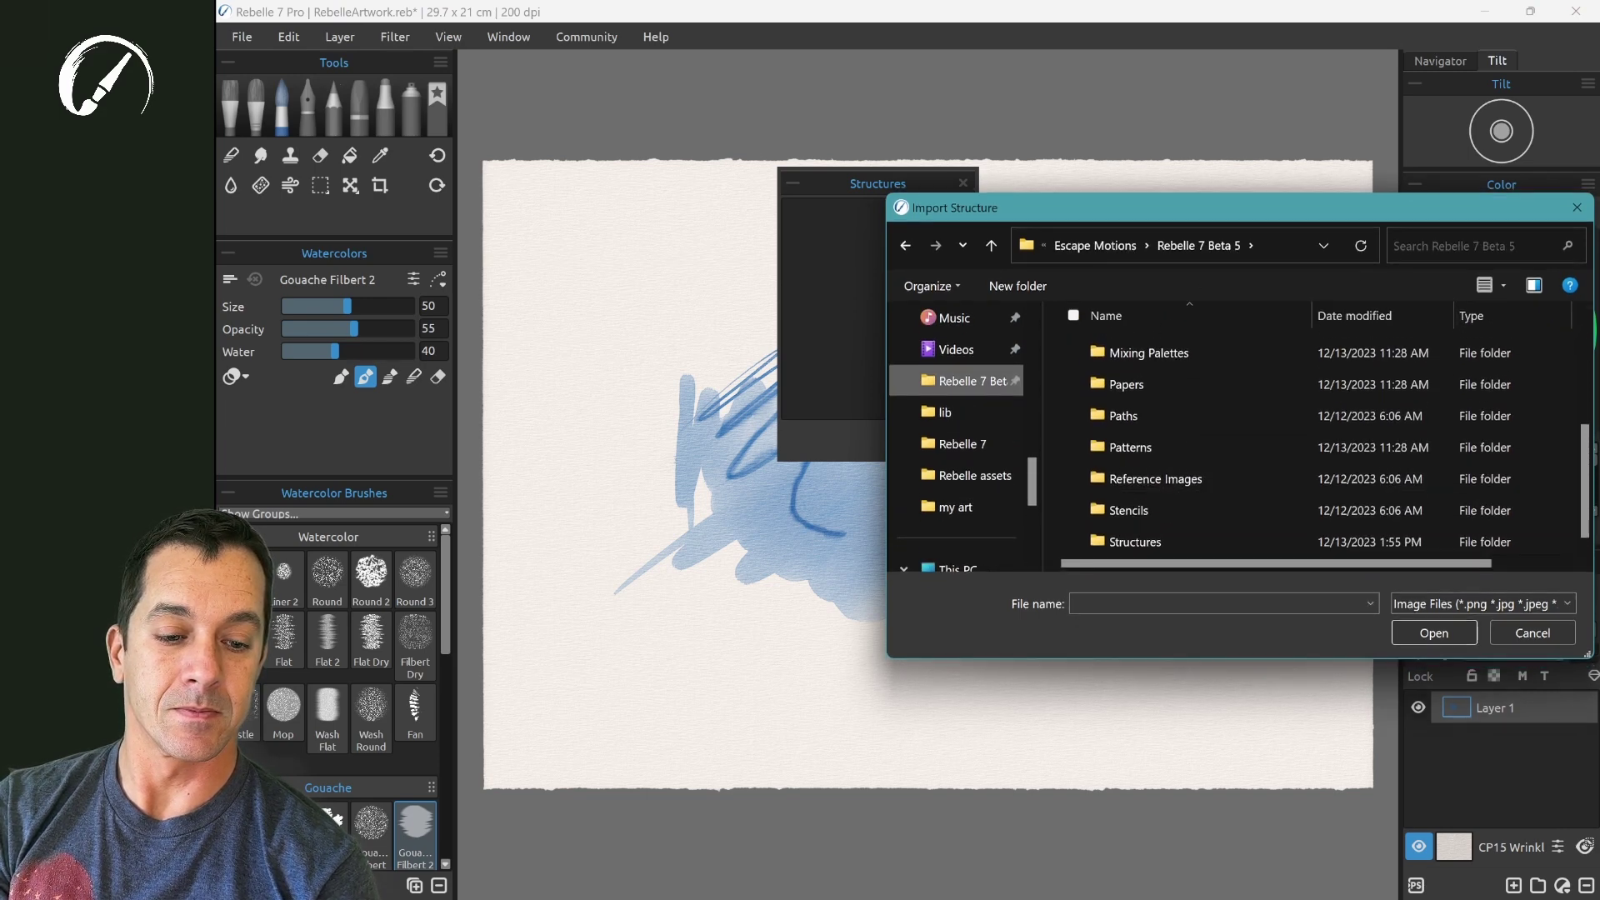
pyautogui.doubleClick(1134, 554)
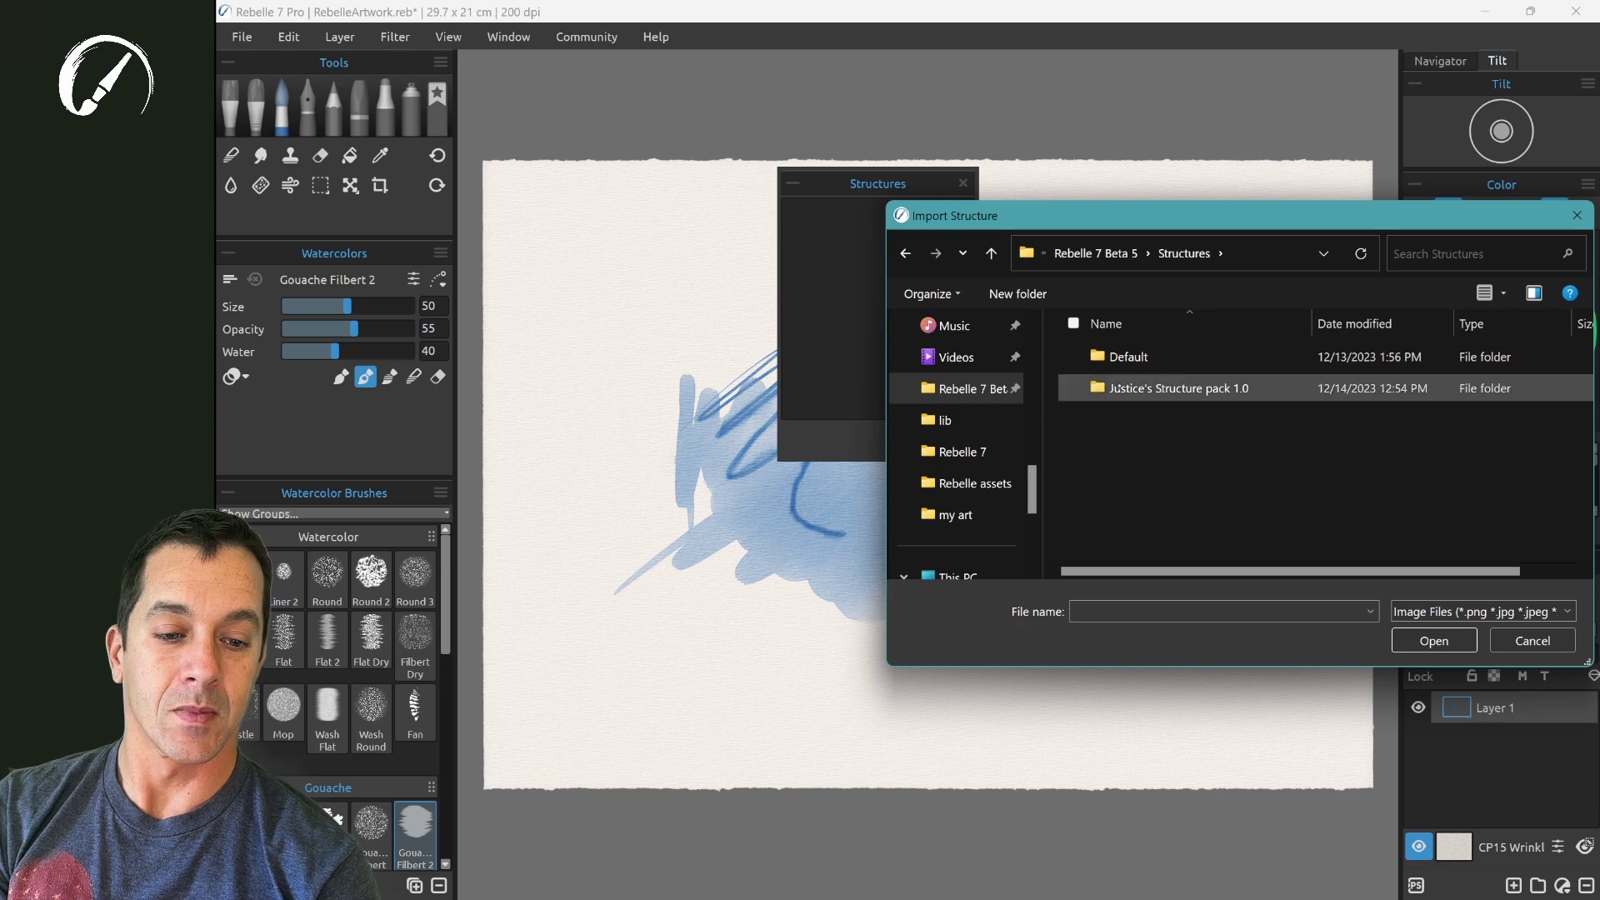
pyautogui.click(1098, 387)
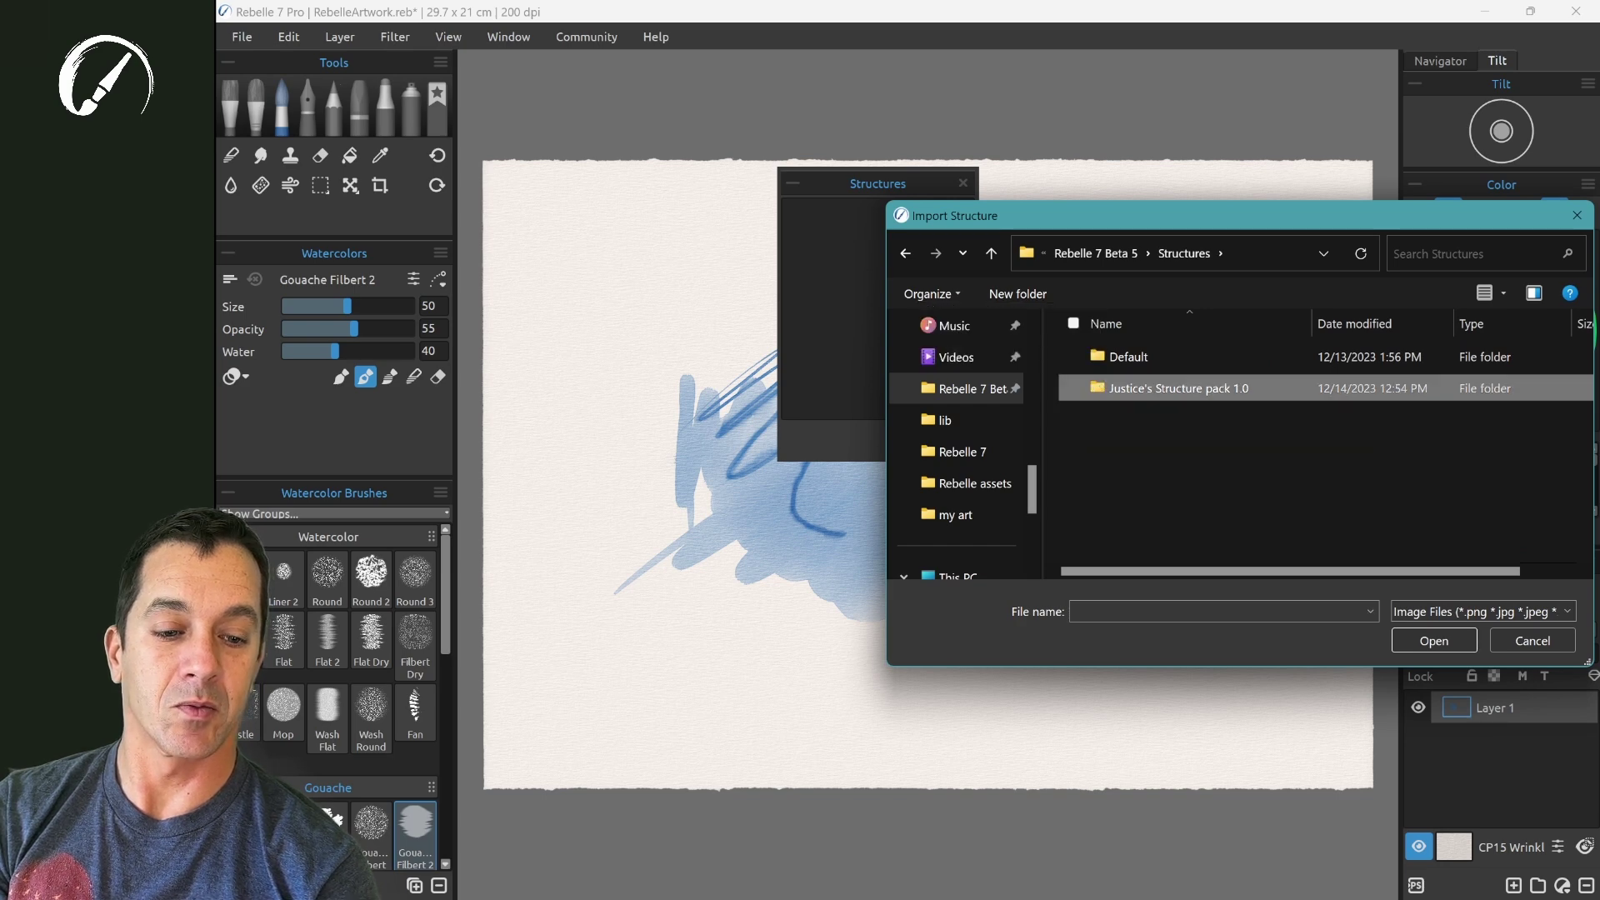
pyautogui.doubleClick(1098, 387)
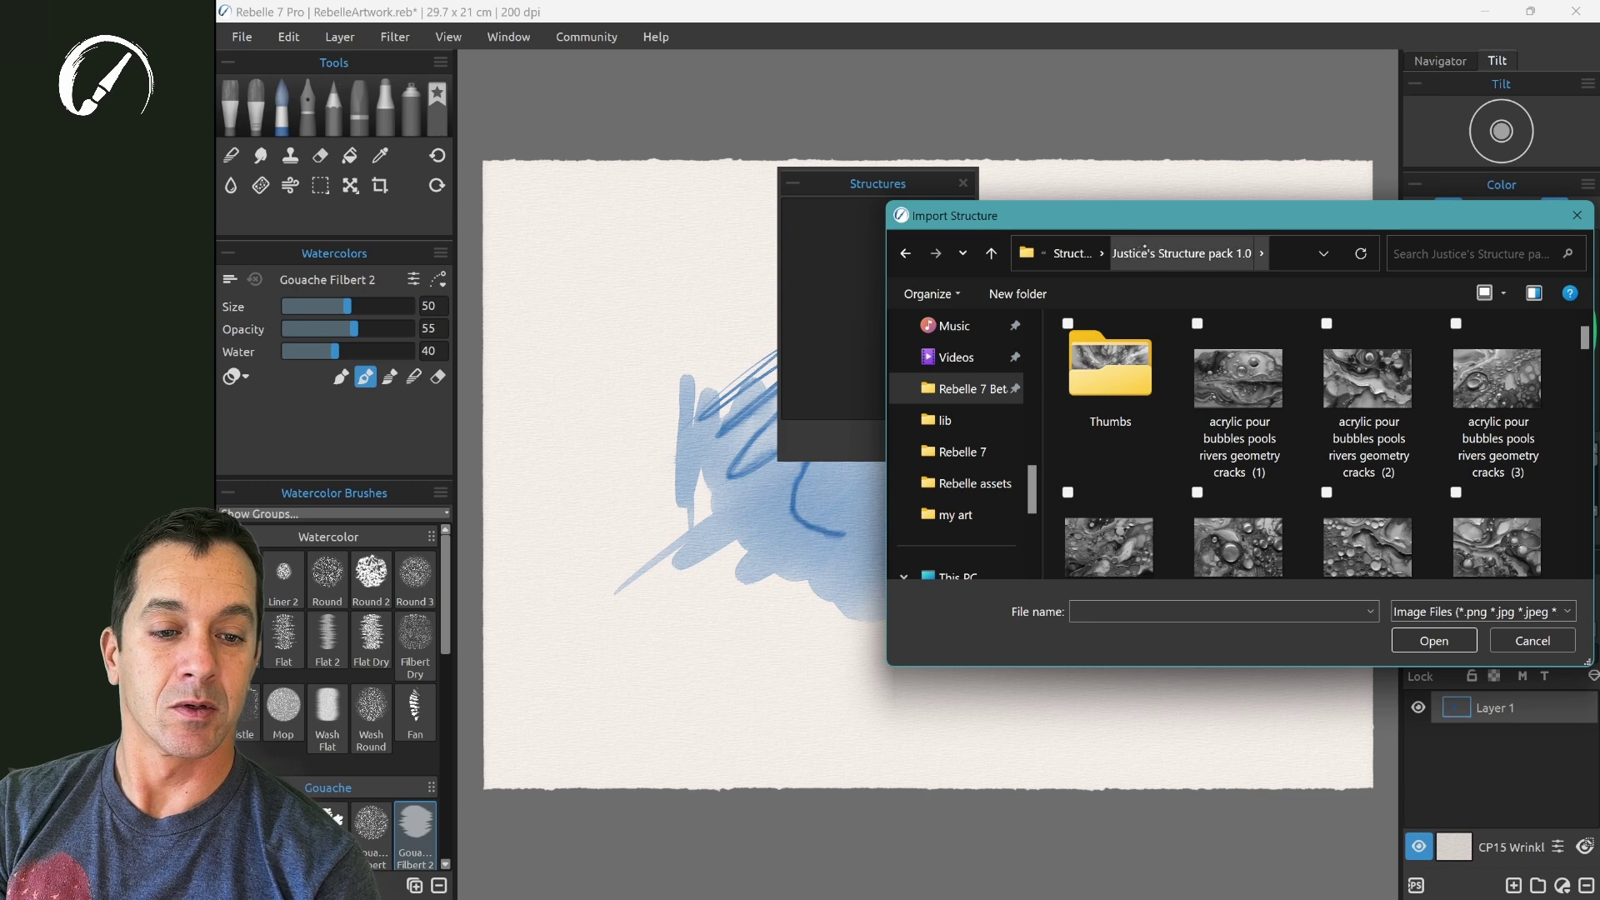
pyautogui.click(1071, 253)
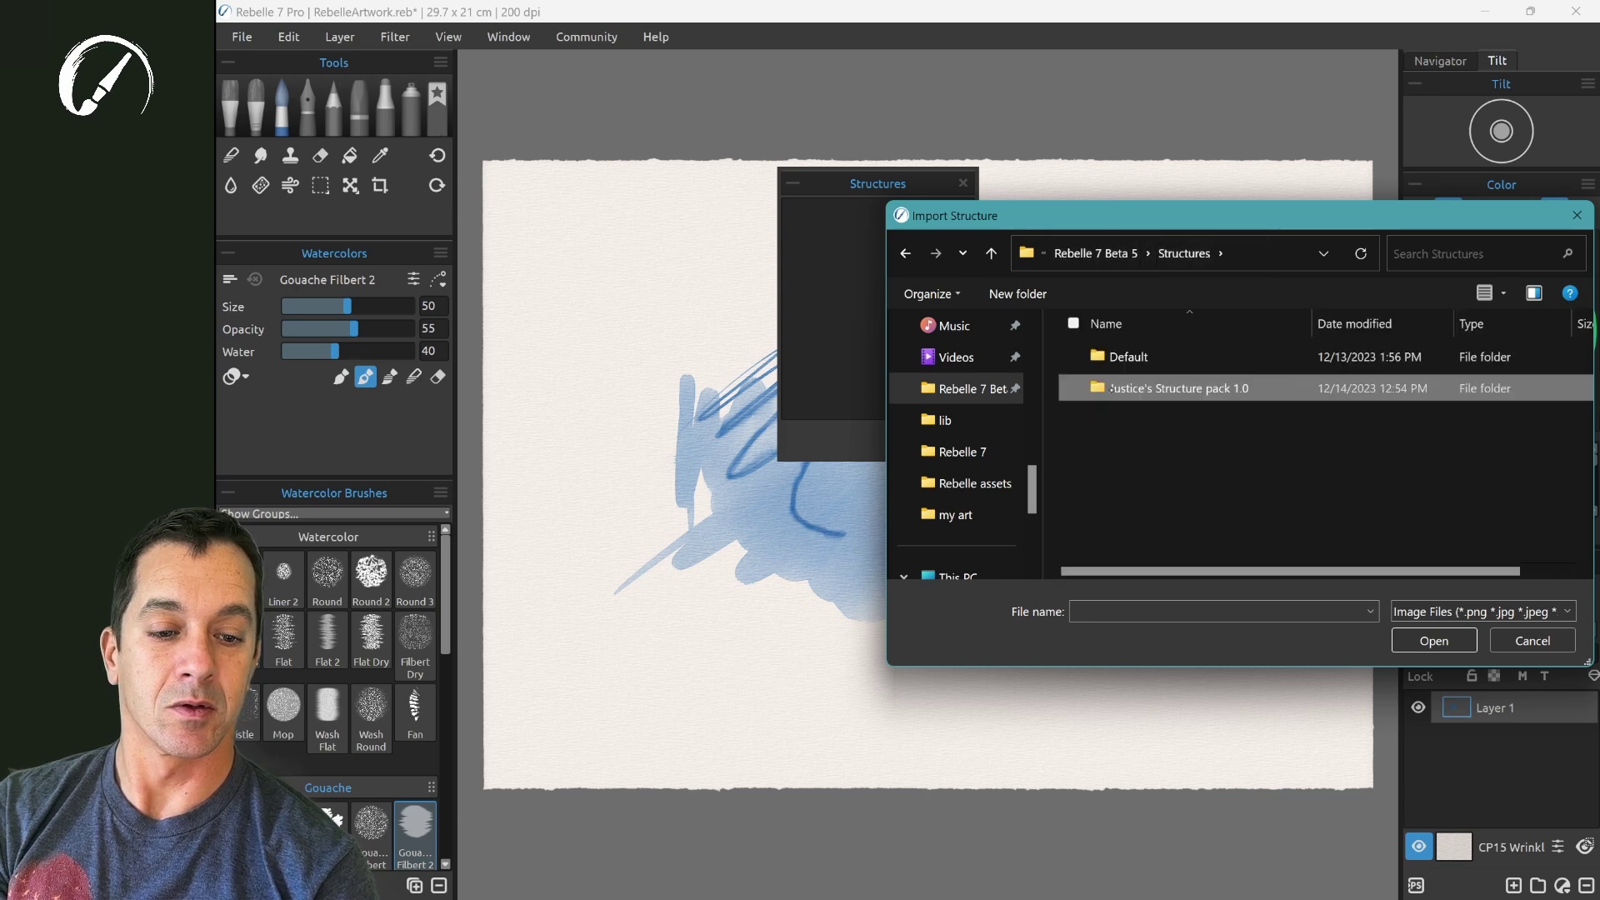
pyautogui.moveTo(1098, 387)
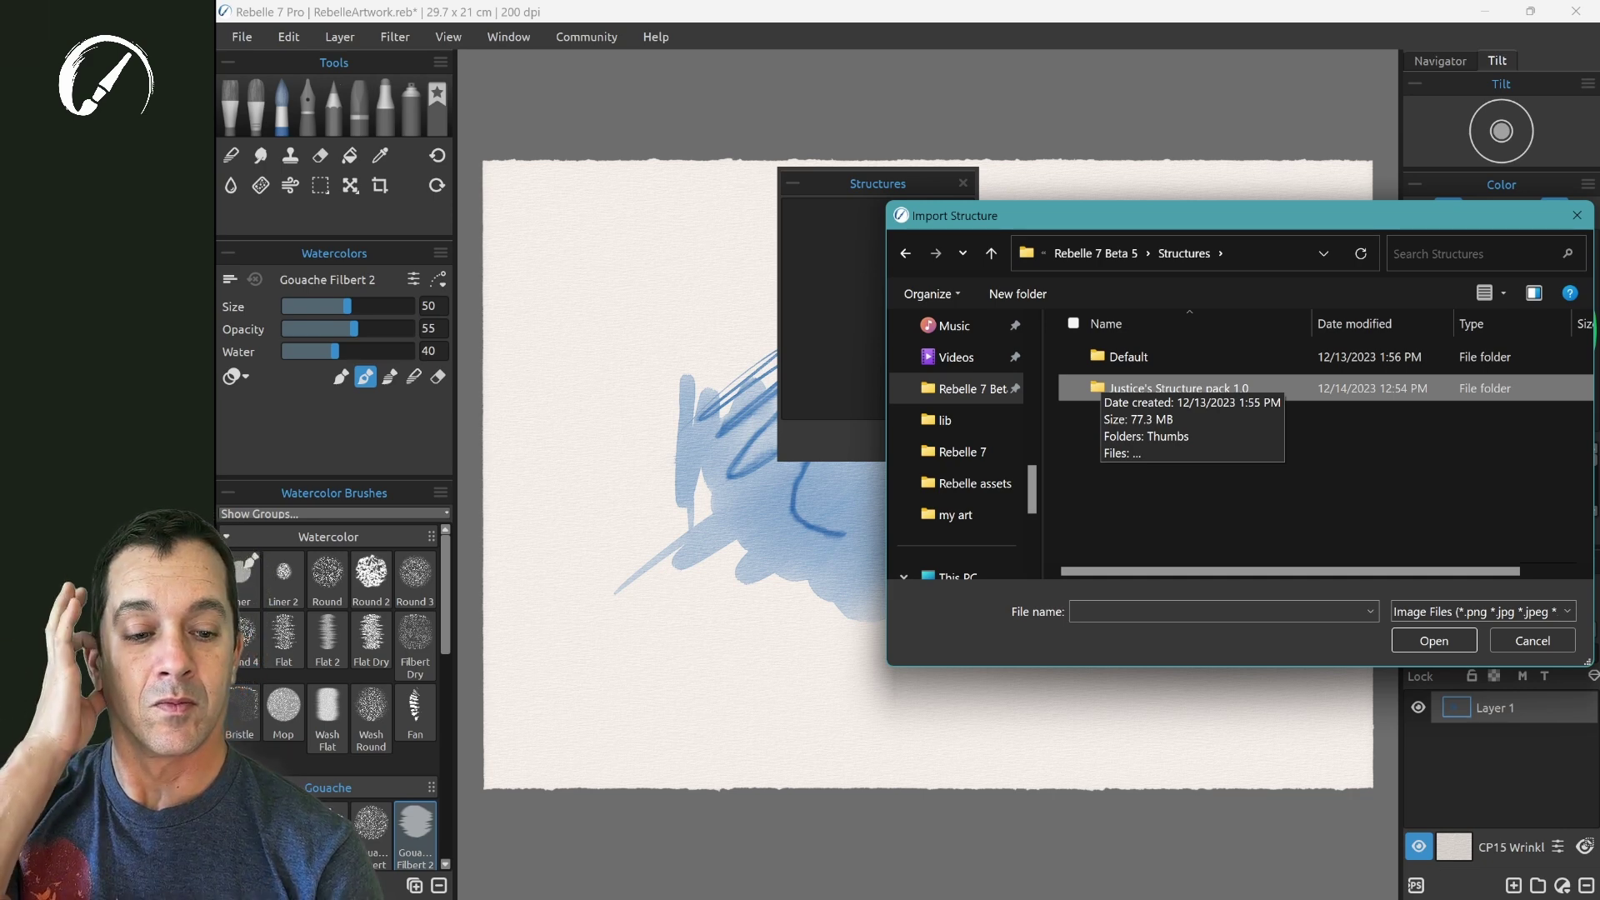
# Copy the structure pack folder and close the import window without importing.
pyautogui.hotkey('ctrl', 'c')
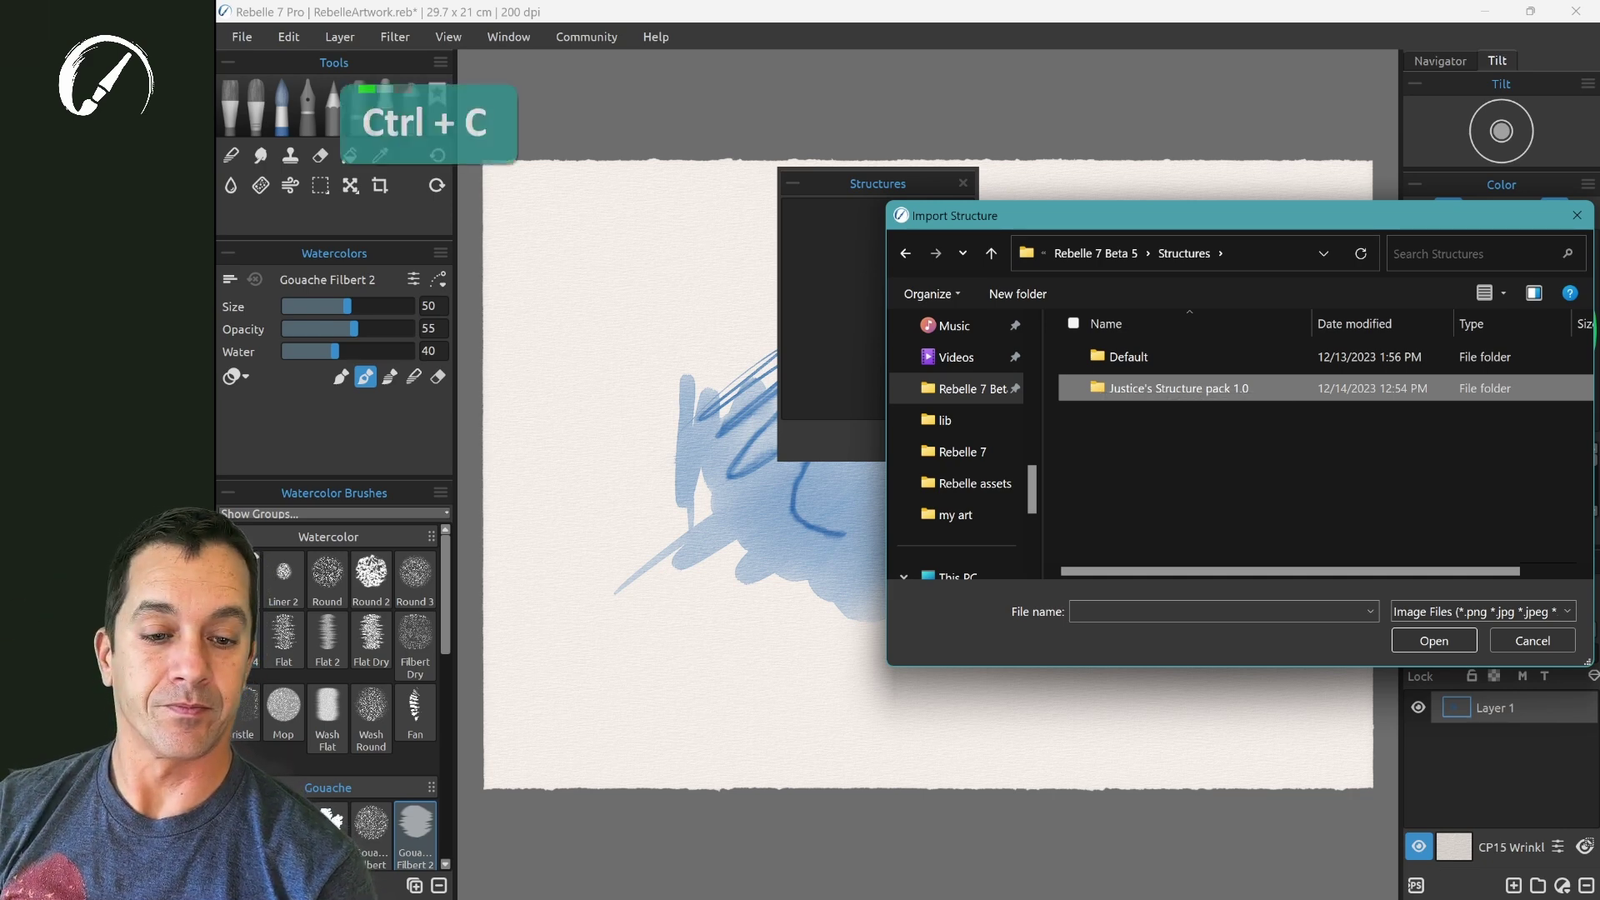
pyautogui.click(979, 451)
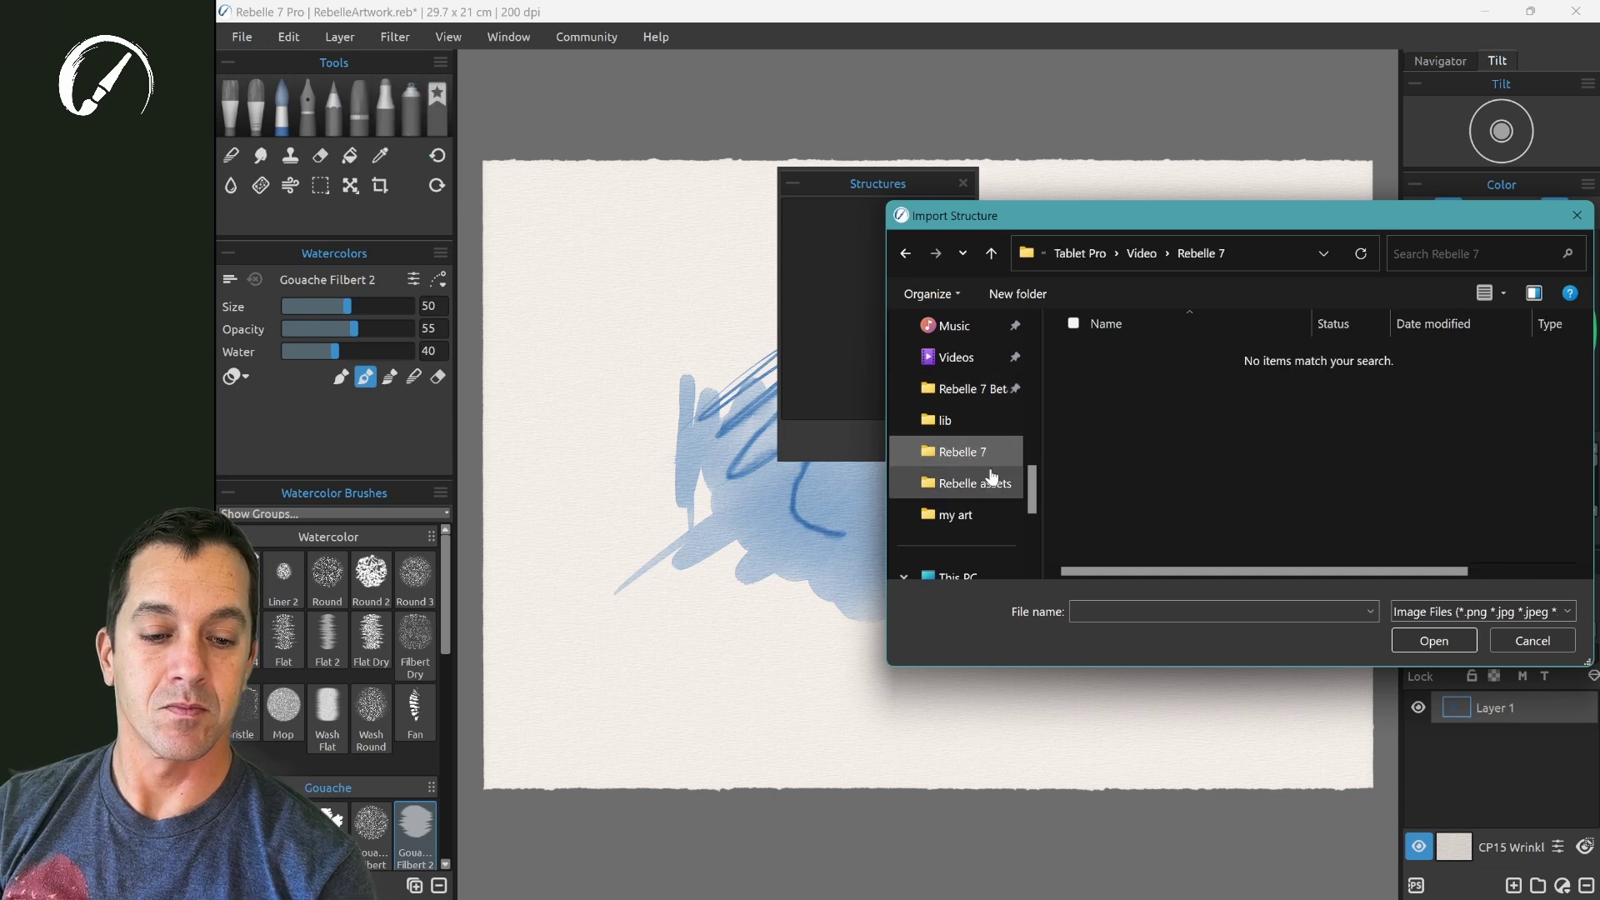
pyautogui.click(1142, 252)
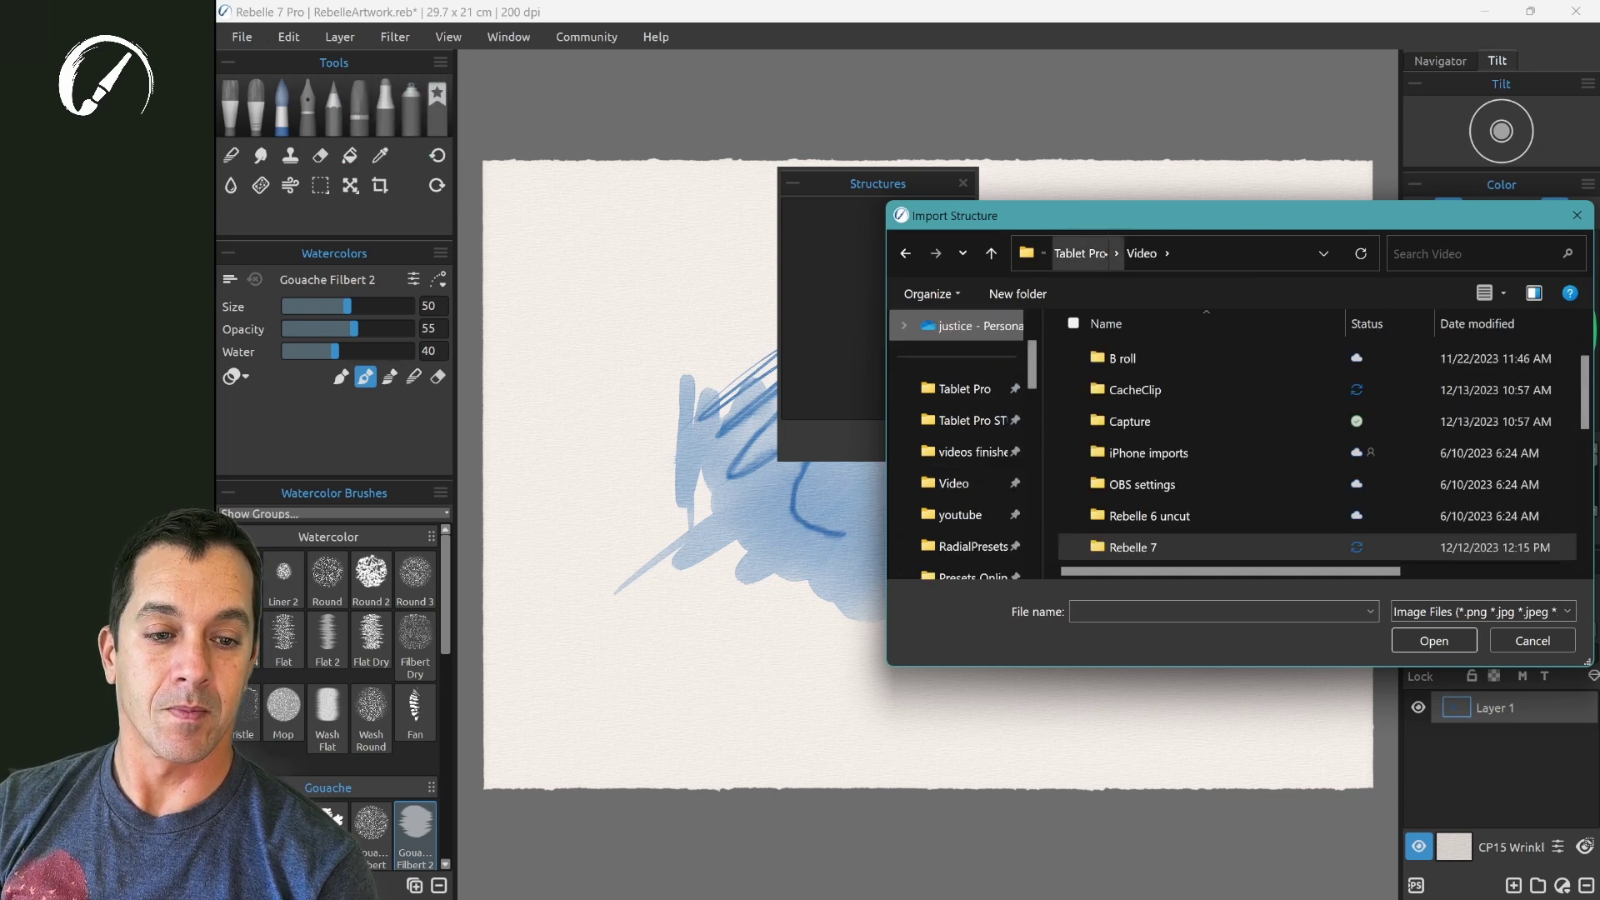
pyautogui.press('Escape')
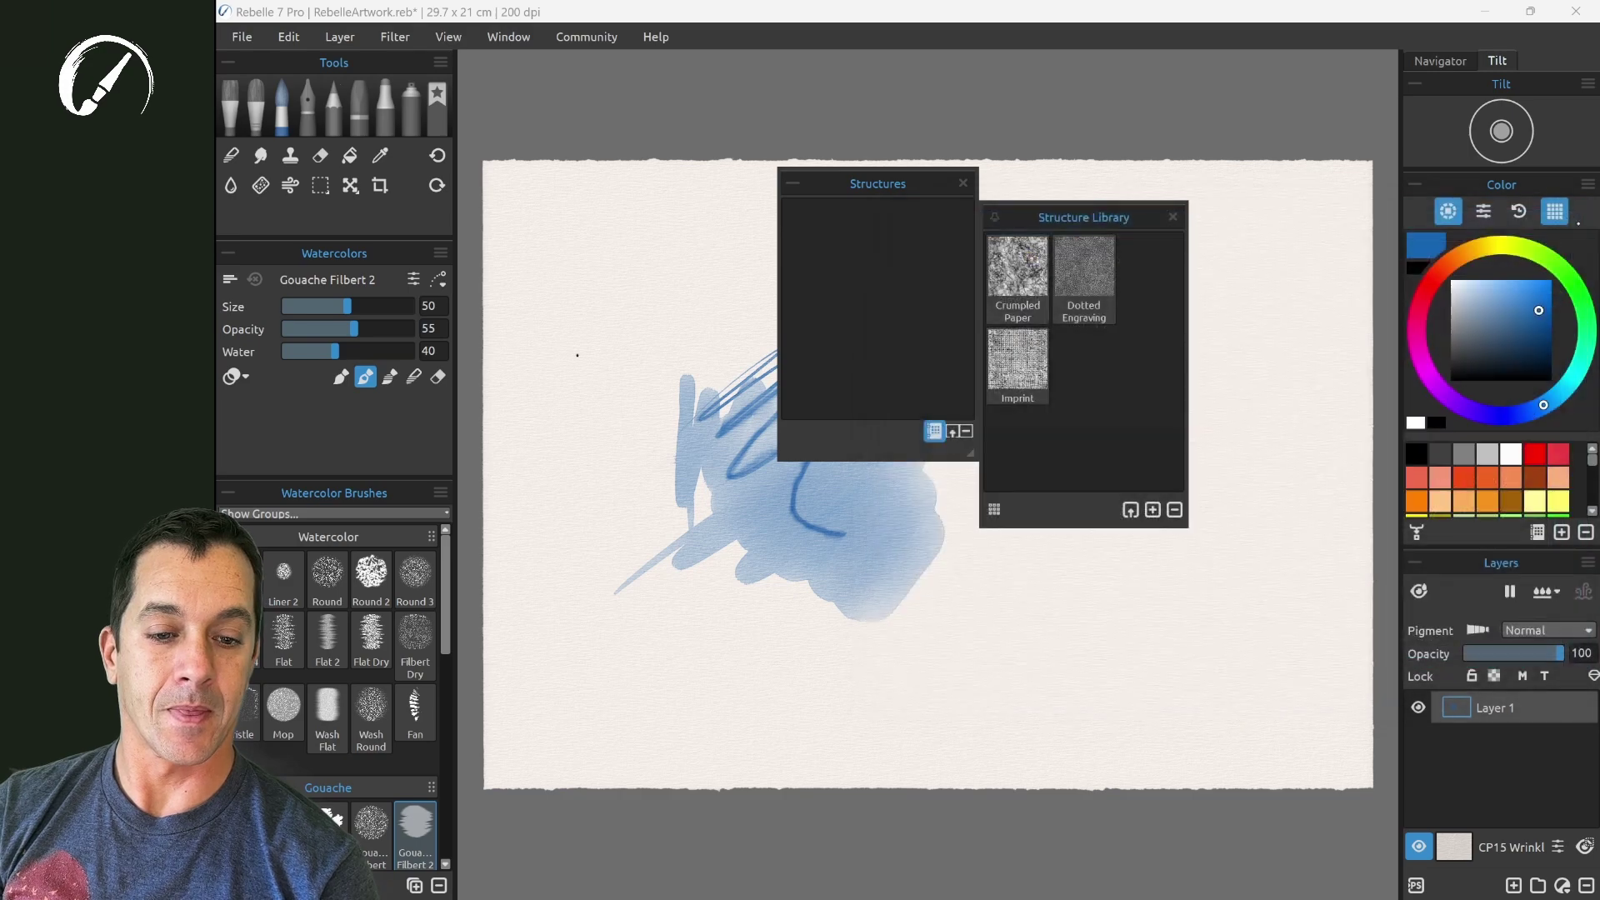
# Paste Justice's Structure pack 1.0 into Rebelle 7's Structures folder beside Default.
pyautogui.click(656, 37)
pyautogui.click(721, 222)
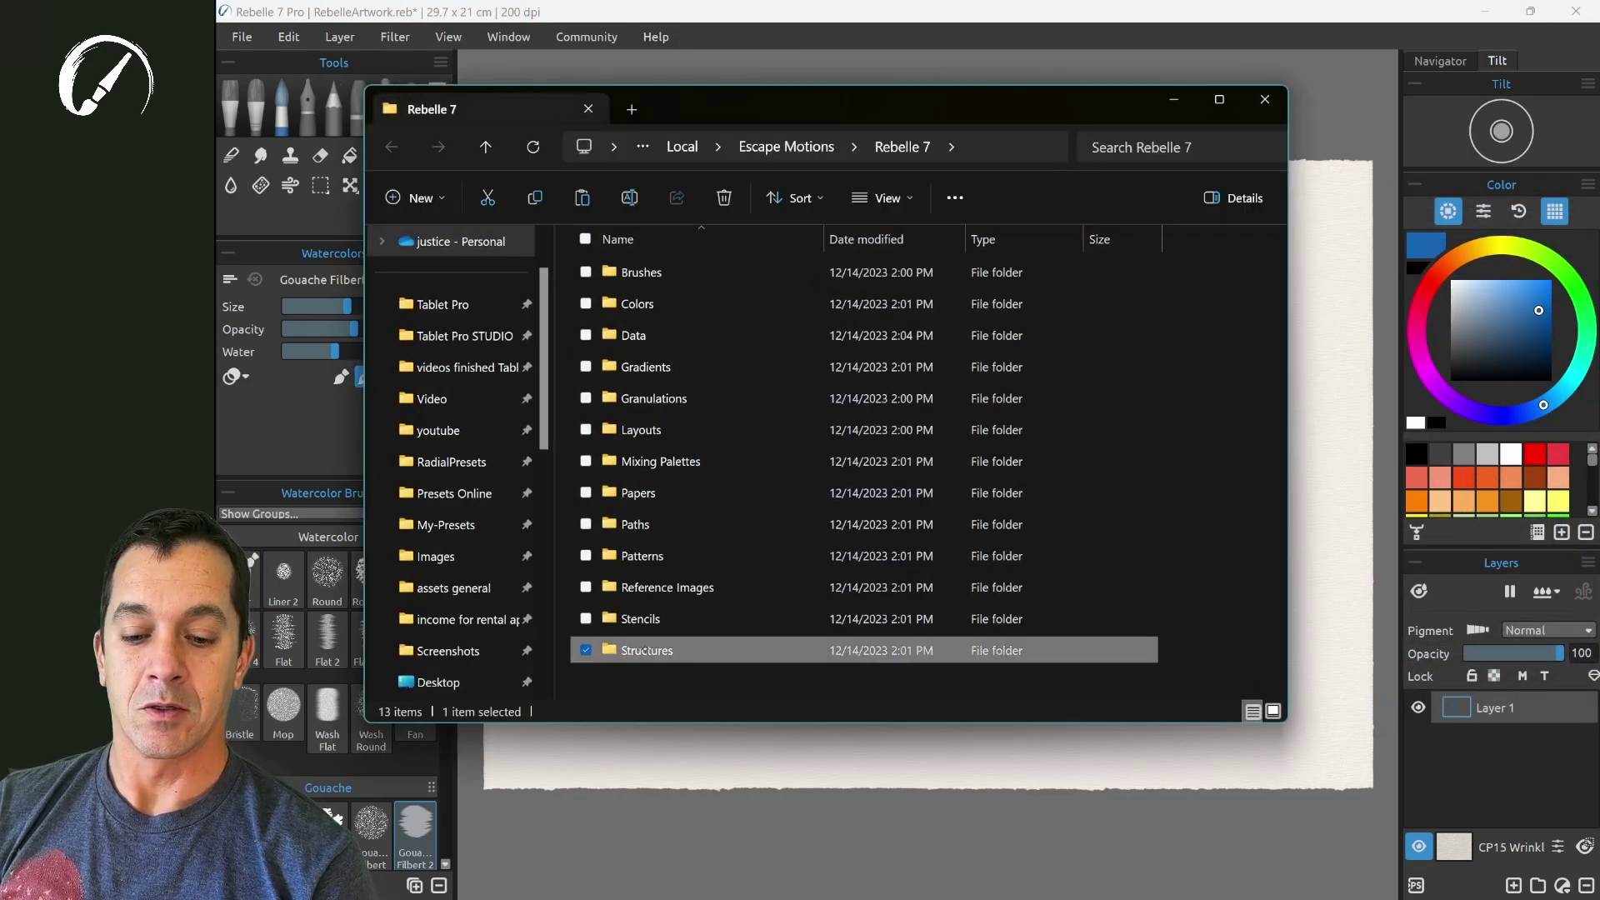
pyautogui.doubleClick(634, 650)
pyautogui.hotkey('ctrl', 'v')
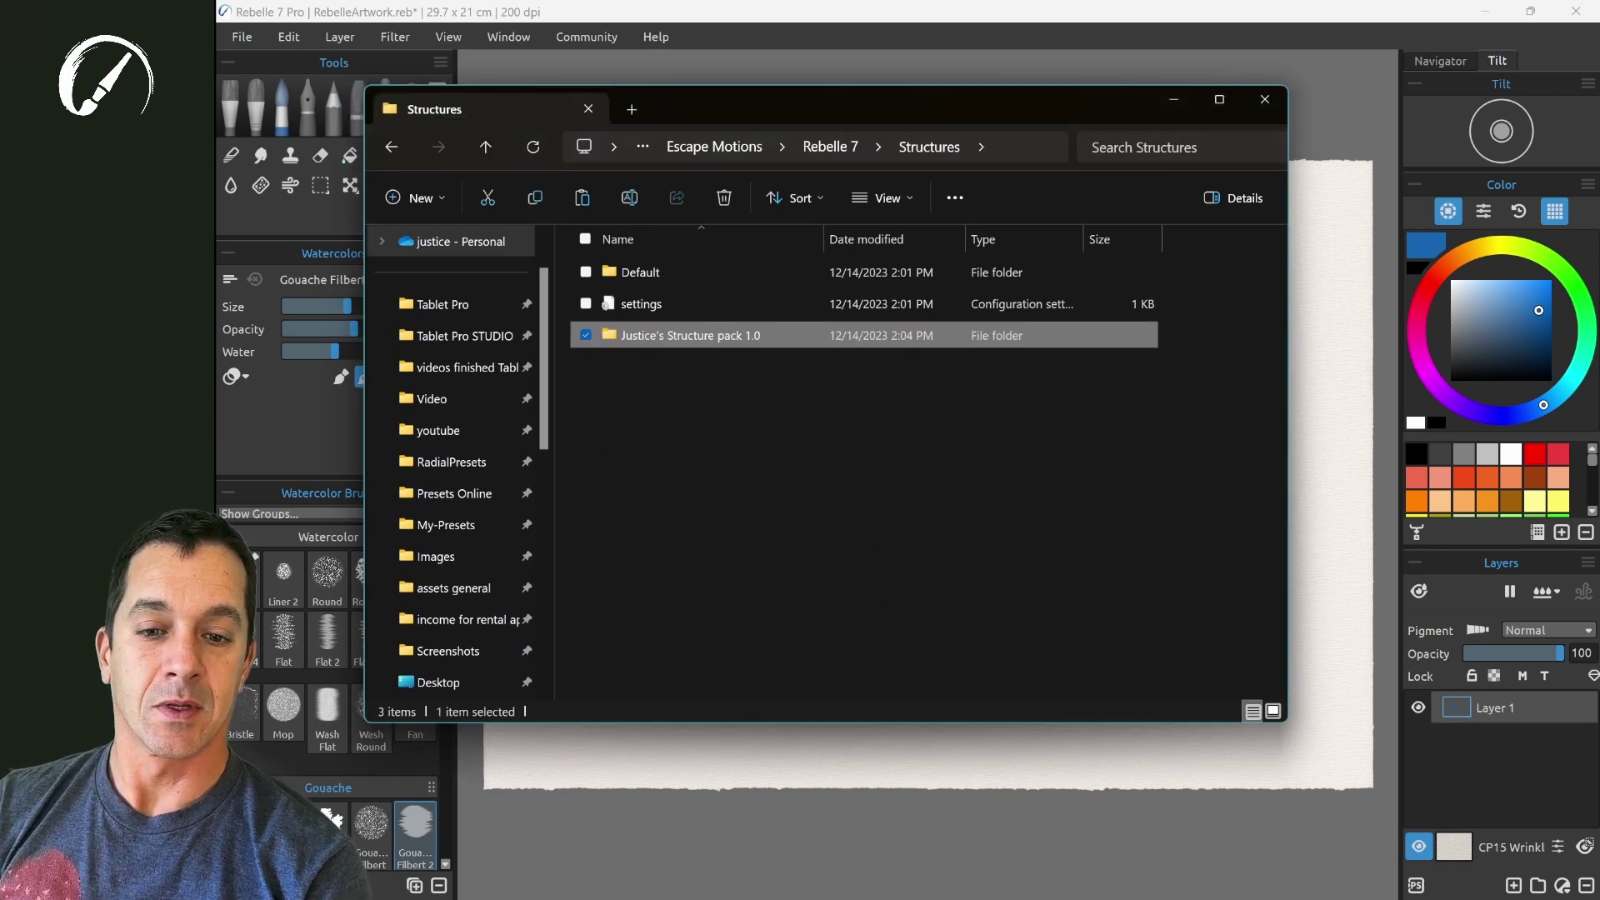
# Close Explorer and the artwork without saving, then start a new A4 Default canvas.
pyautogui.click(1263, 99)
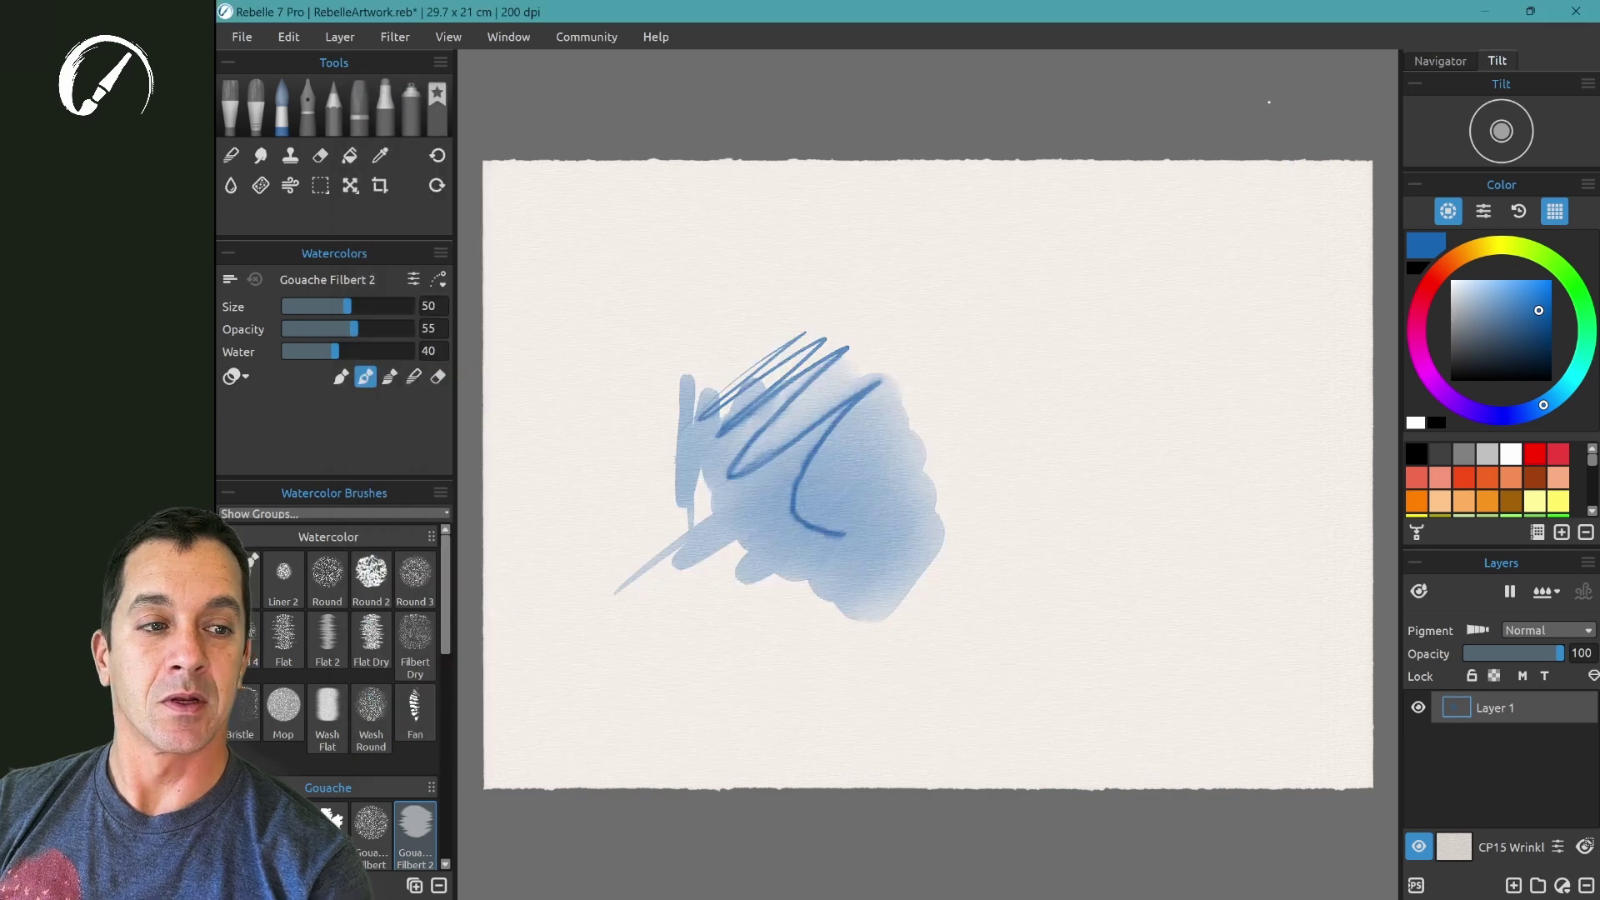
pyautogui.click(1575, 11)
pyautogui.click(949, 503)
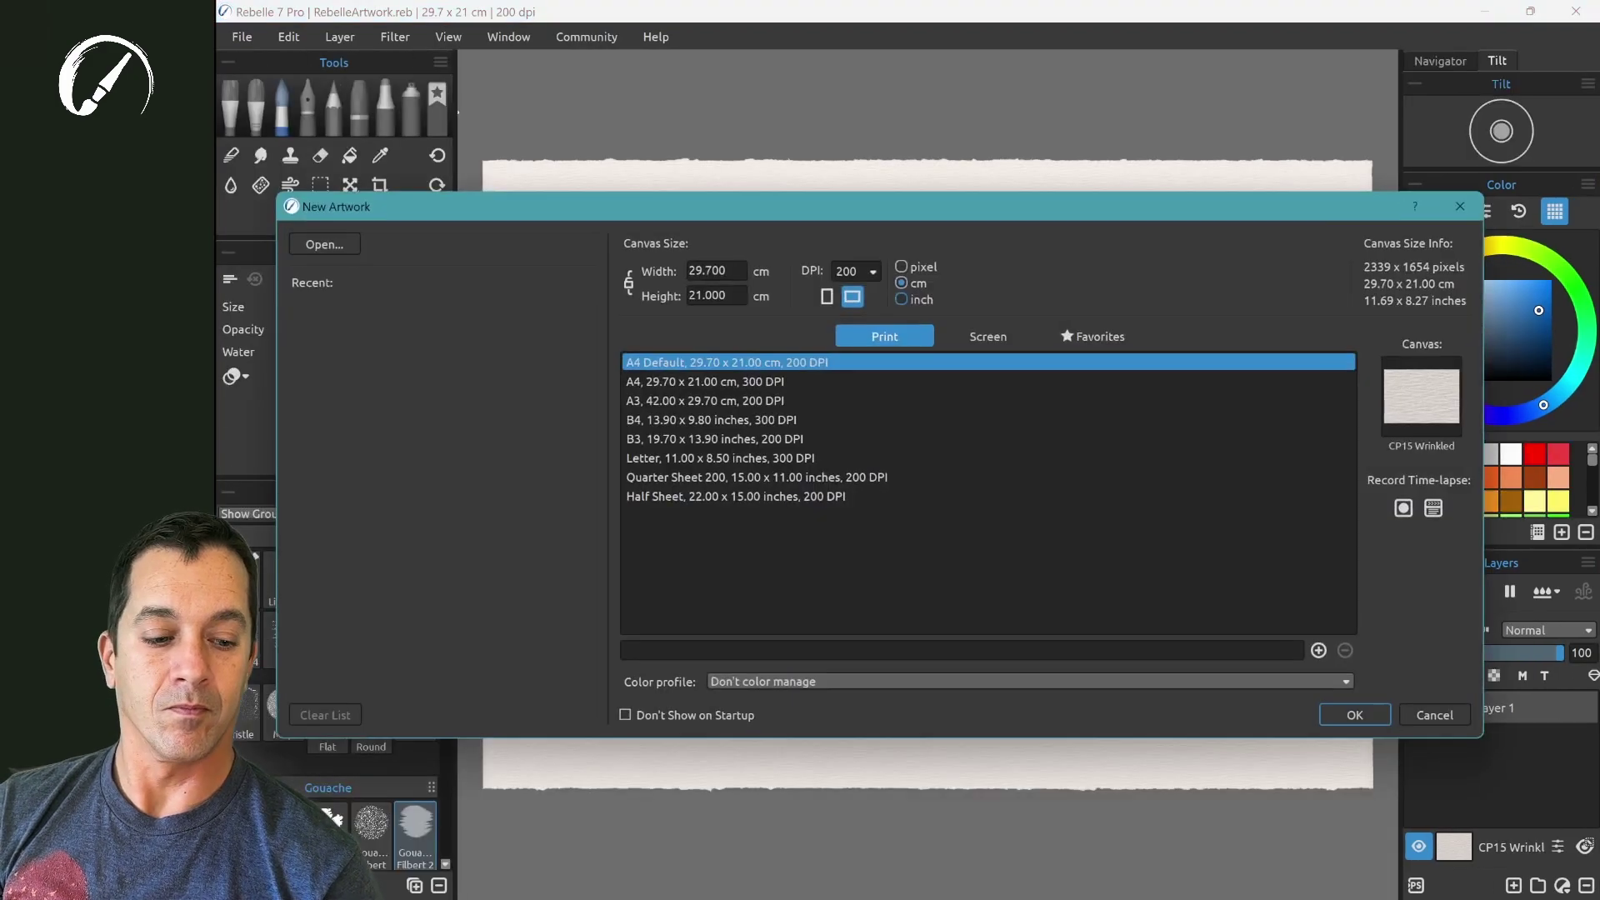
pyautogui.press('Return')
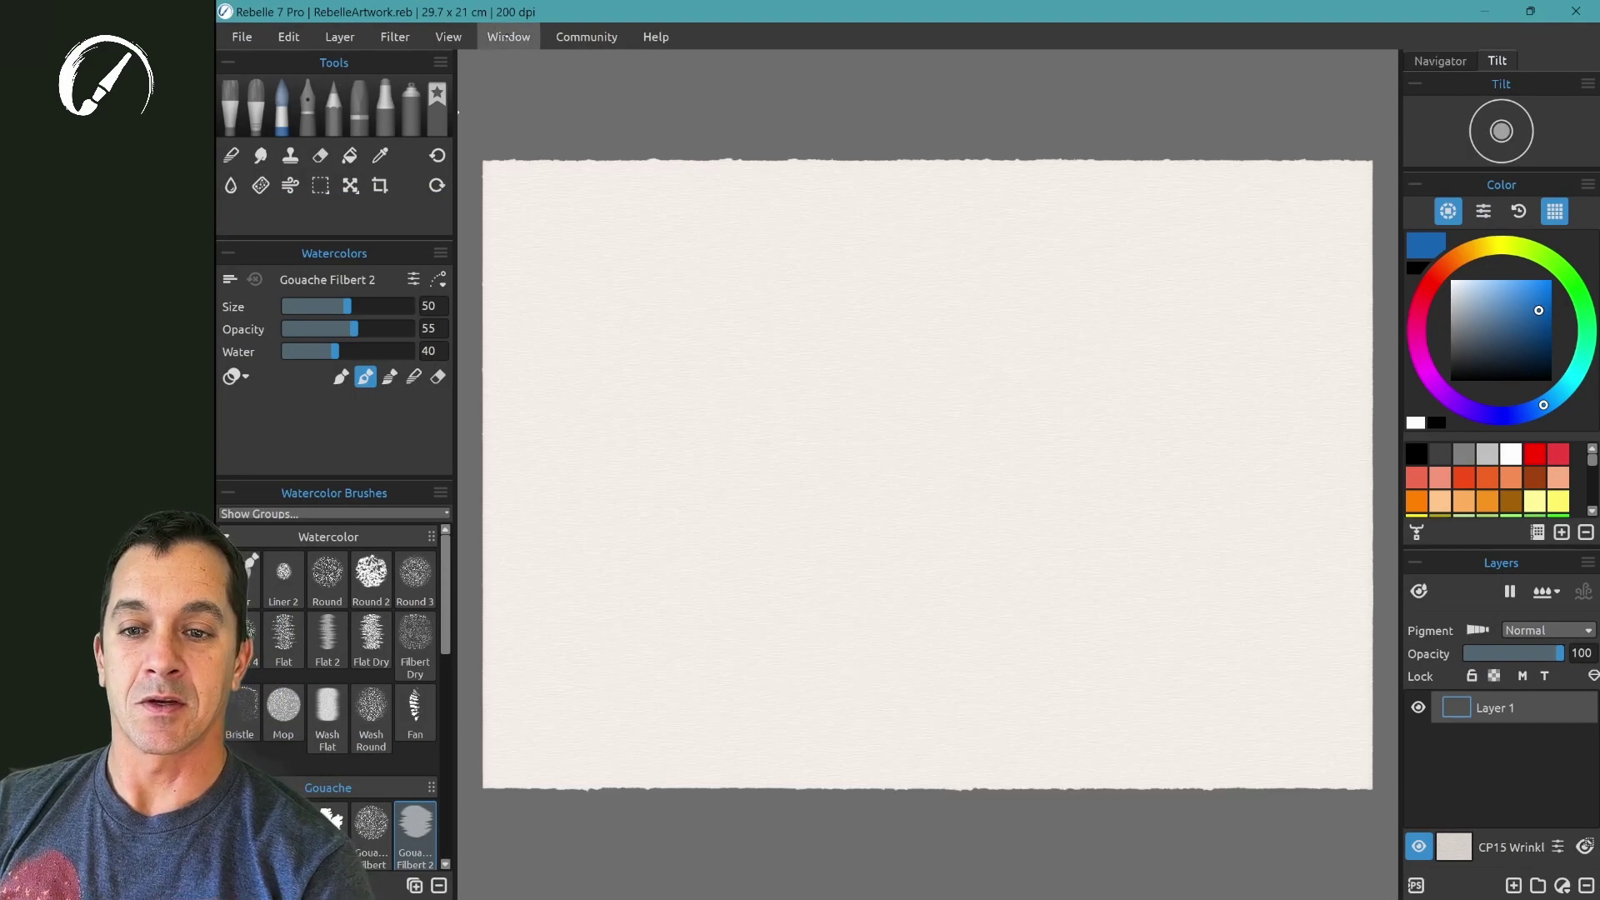
# Show the Structures panel and expand the new pack in the Structure Library.
pyautogui.click(508, 37)
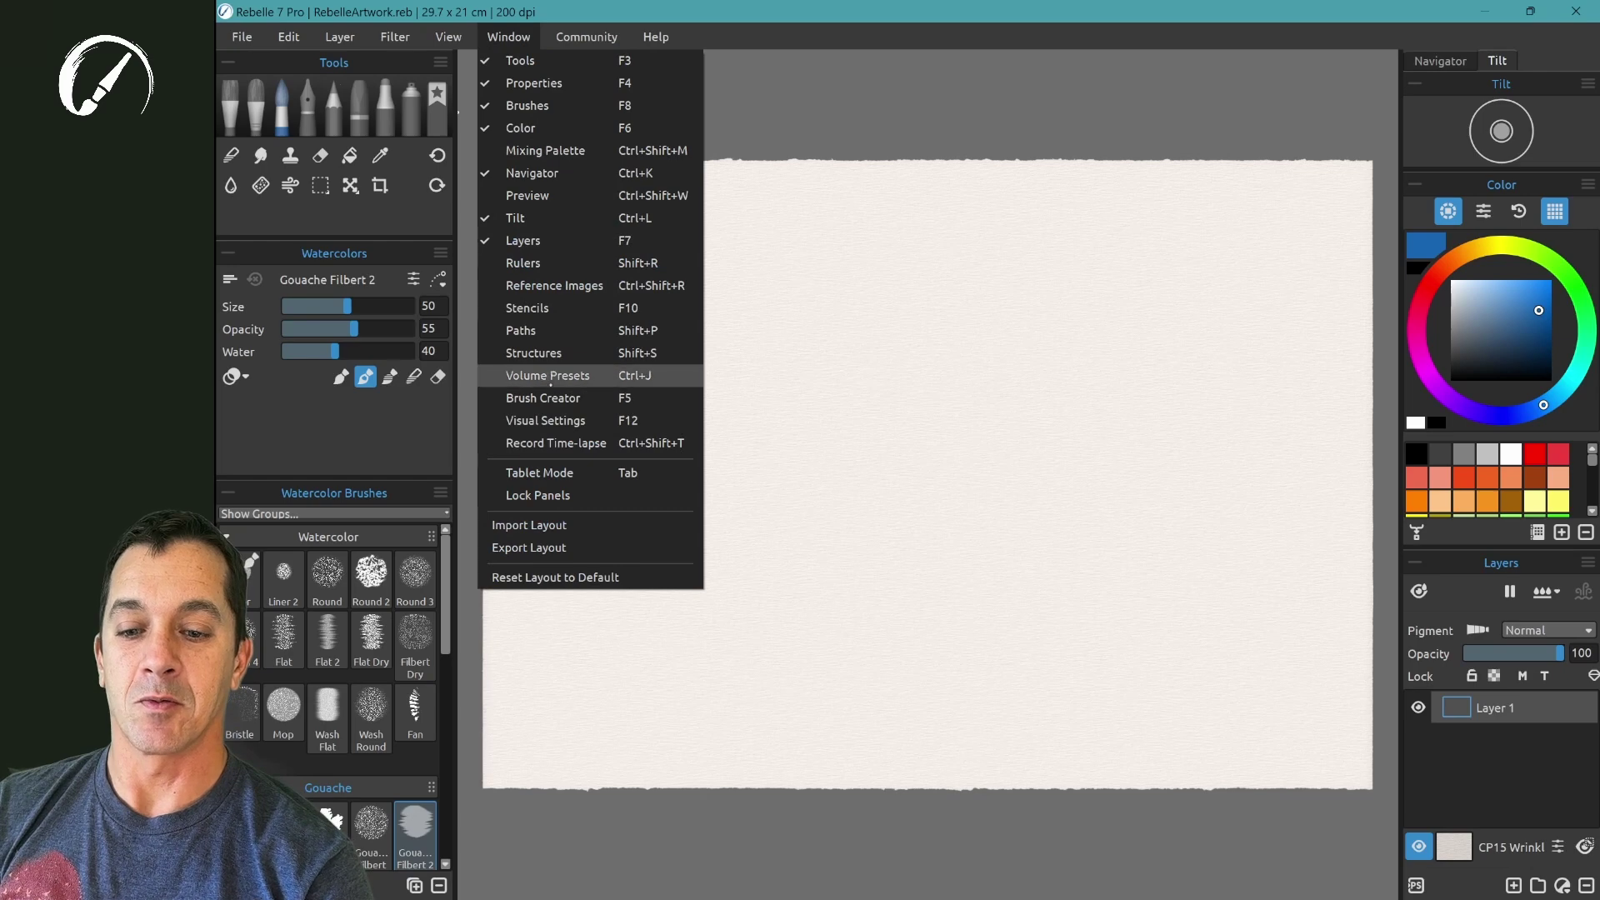
pyautogui.click(561, 357)
pyautogui.click(788, 409)
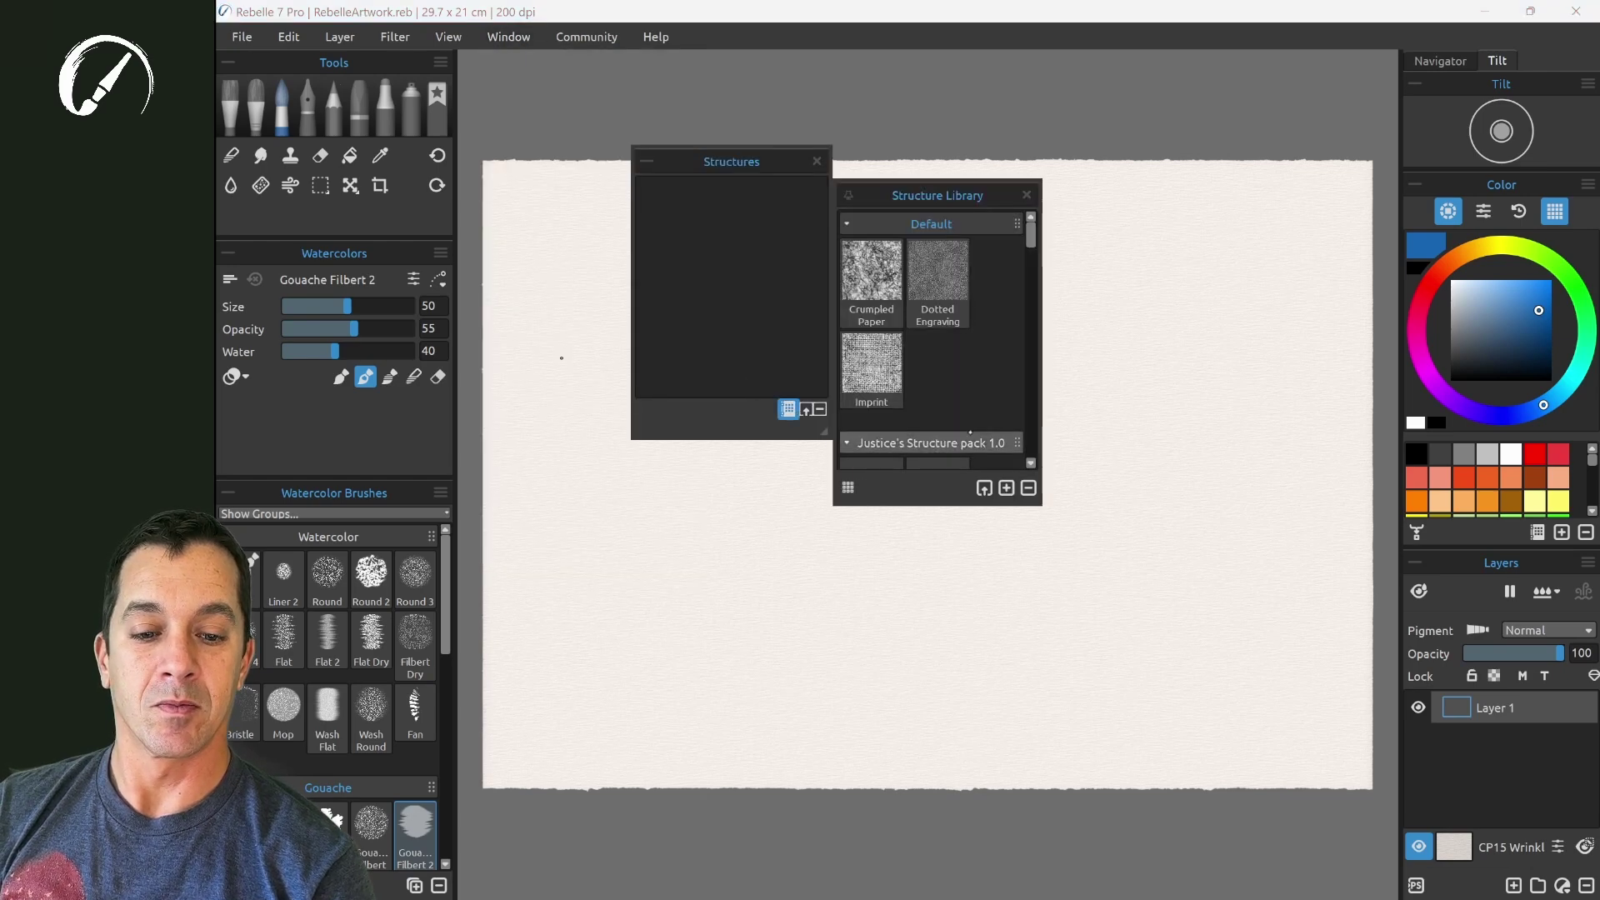
pyautogui.click(931, 443)
pyautogui.scroll(-3, 1037, 263)
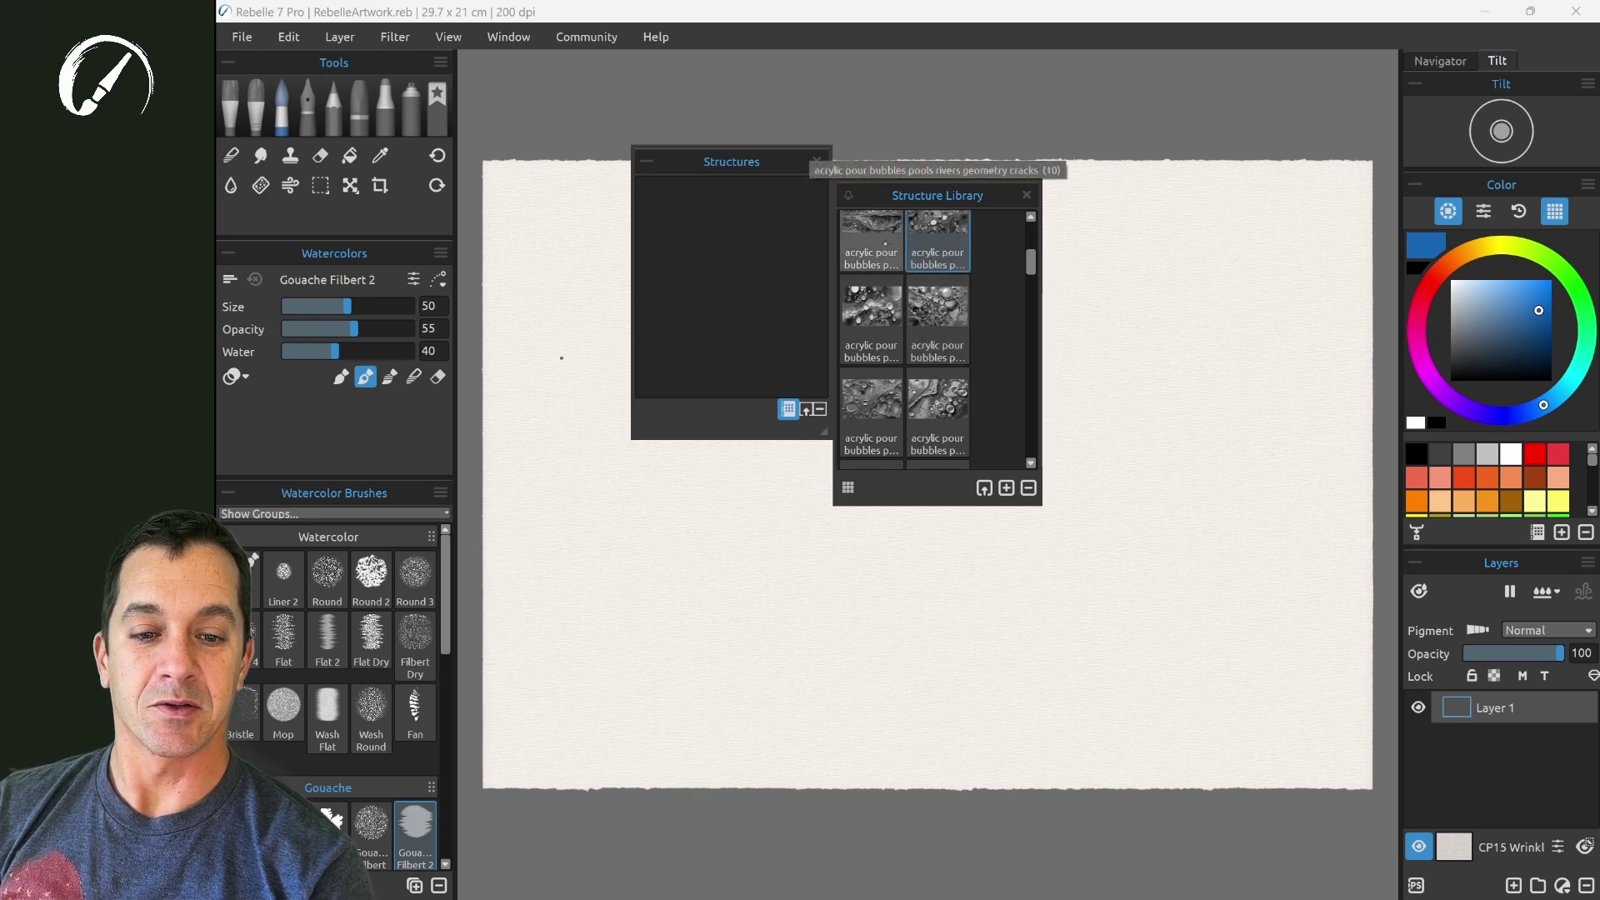
pyautogui.scroll(-2, 885, 244)
pyautogui.scroll(-2, 1030, 291)
# Apply a bubbles dots rivers texture and stretch it over the whole A4 sheet.
pyautogui.moveTo(1032, 292); pyautogui.dragTo(1036, 337)
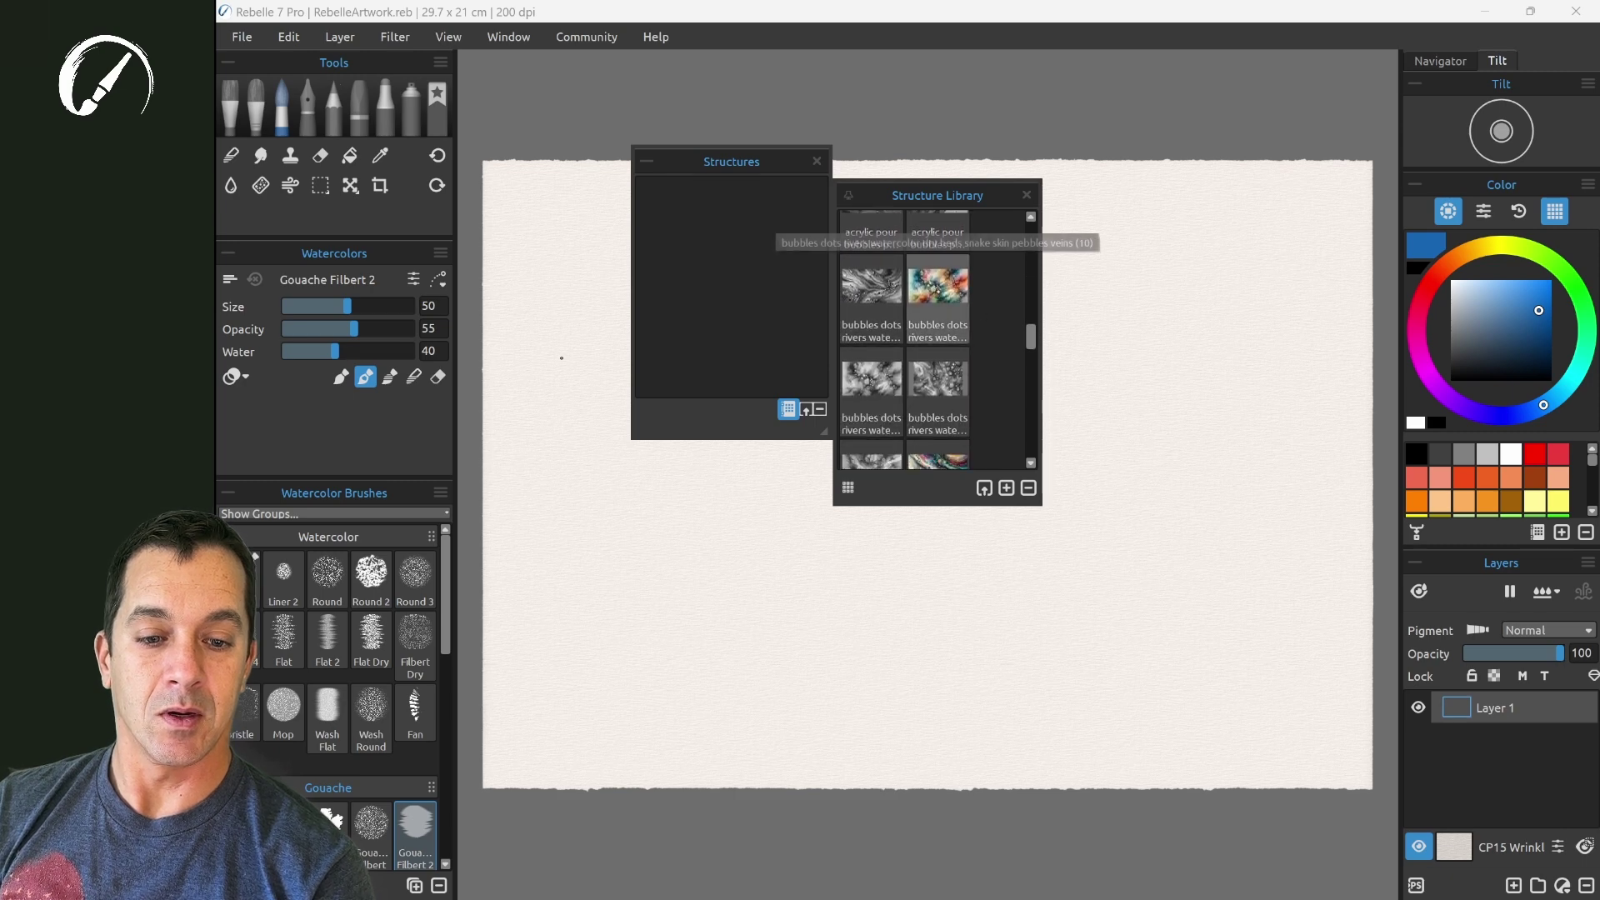
pyautogui.click(937, 288)
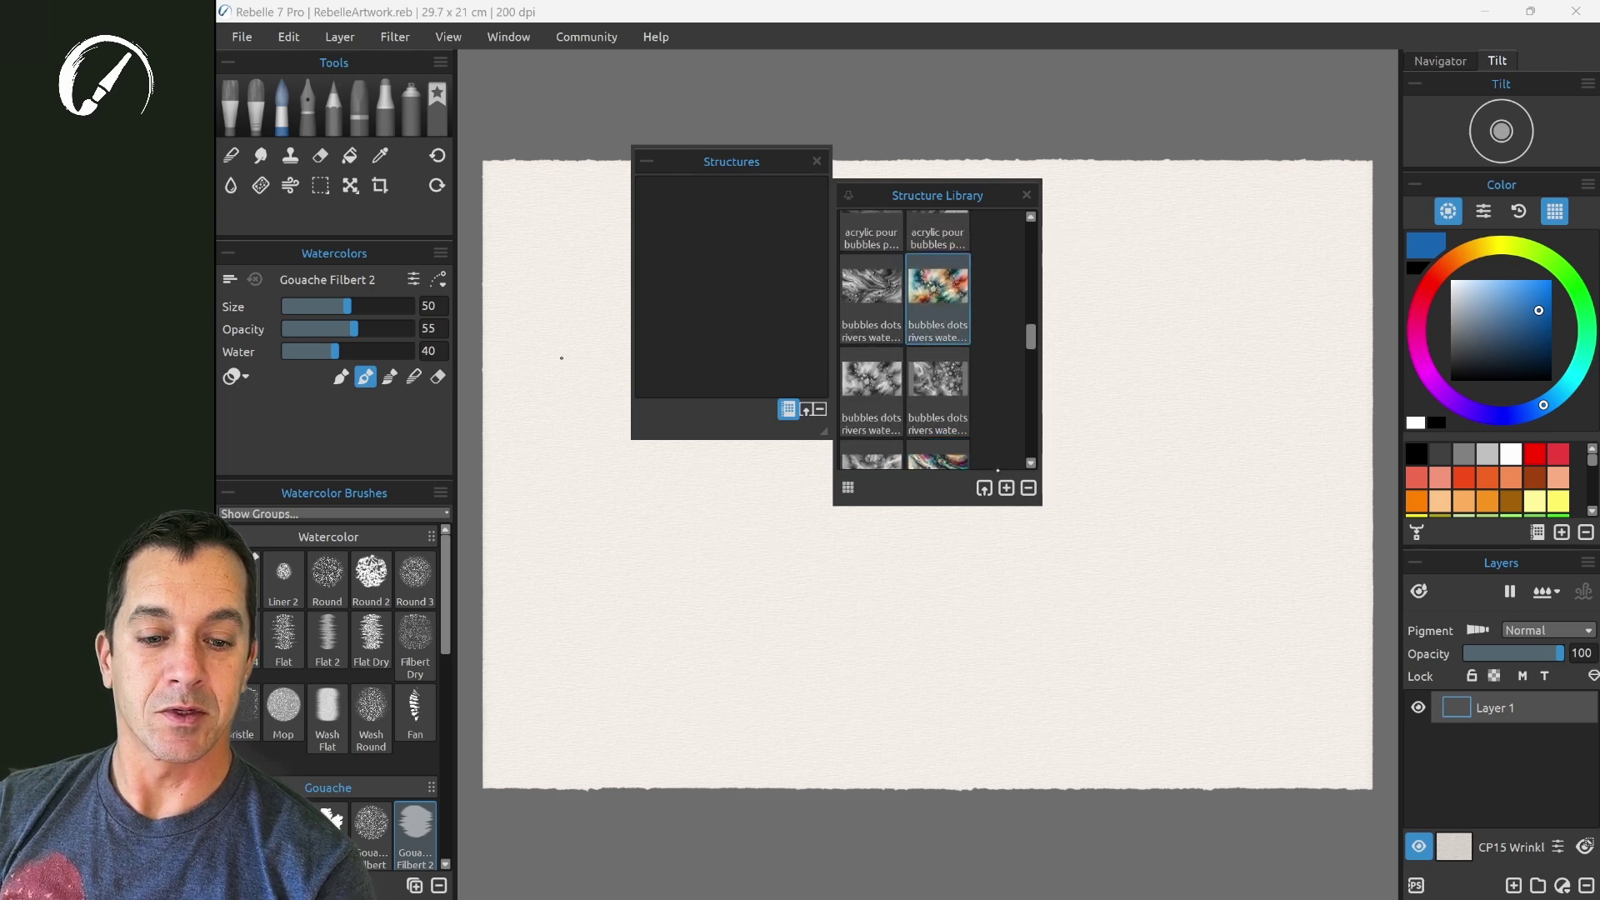
pyautogui.moveTo(937, 287); pyautogui.dragTo(658, 208)
pyautogui.moveTo(1118, 463); pyautogui.dragTo(994, 333)
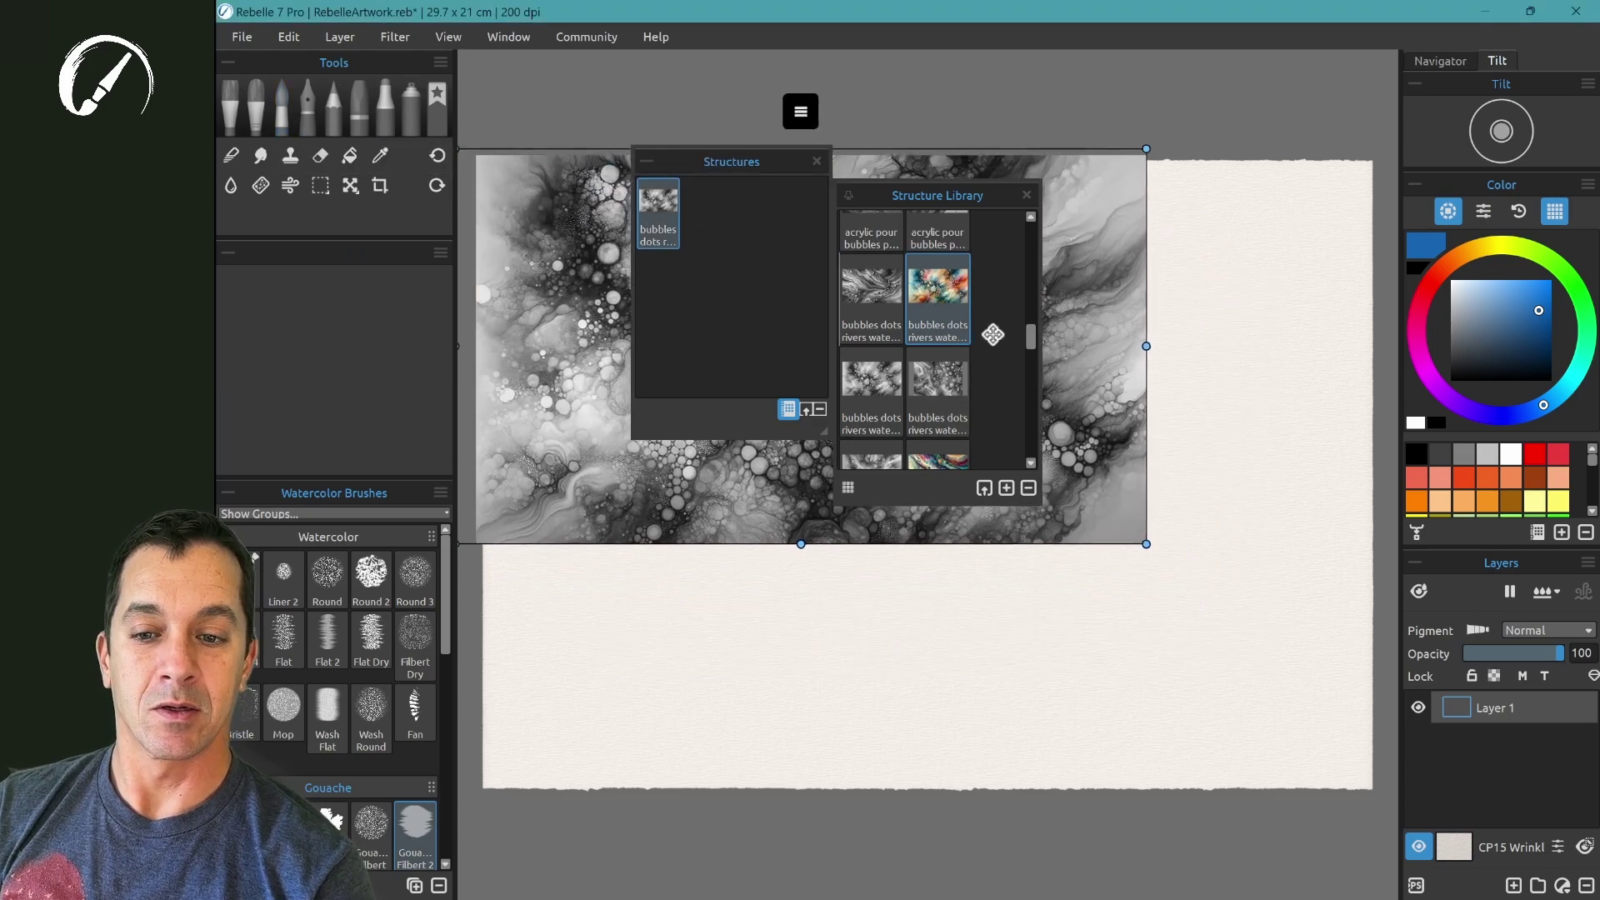
pyautogui.moveTo(1149, 542); pyautogui.dragTo(1375, 803)
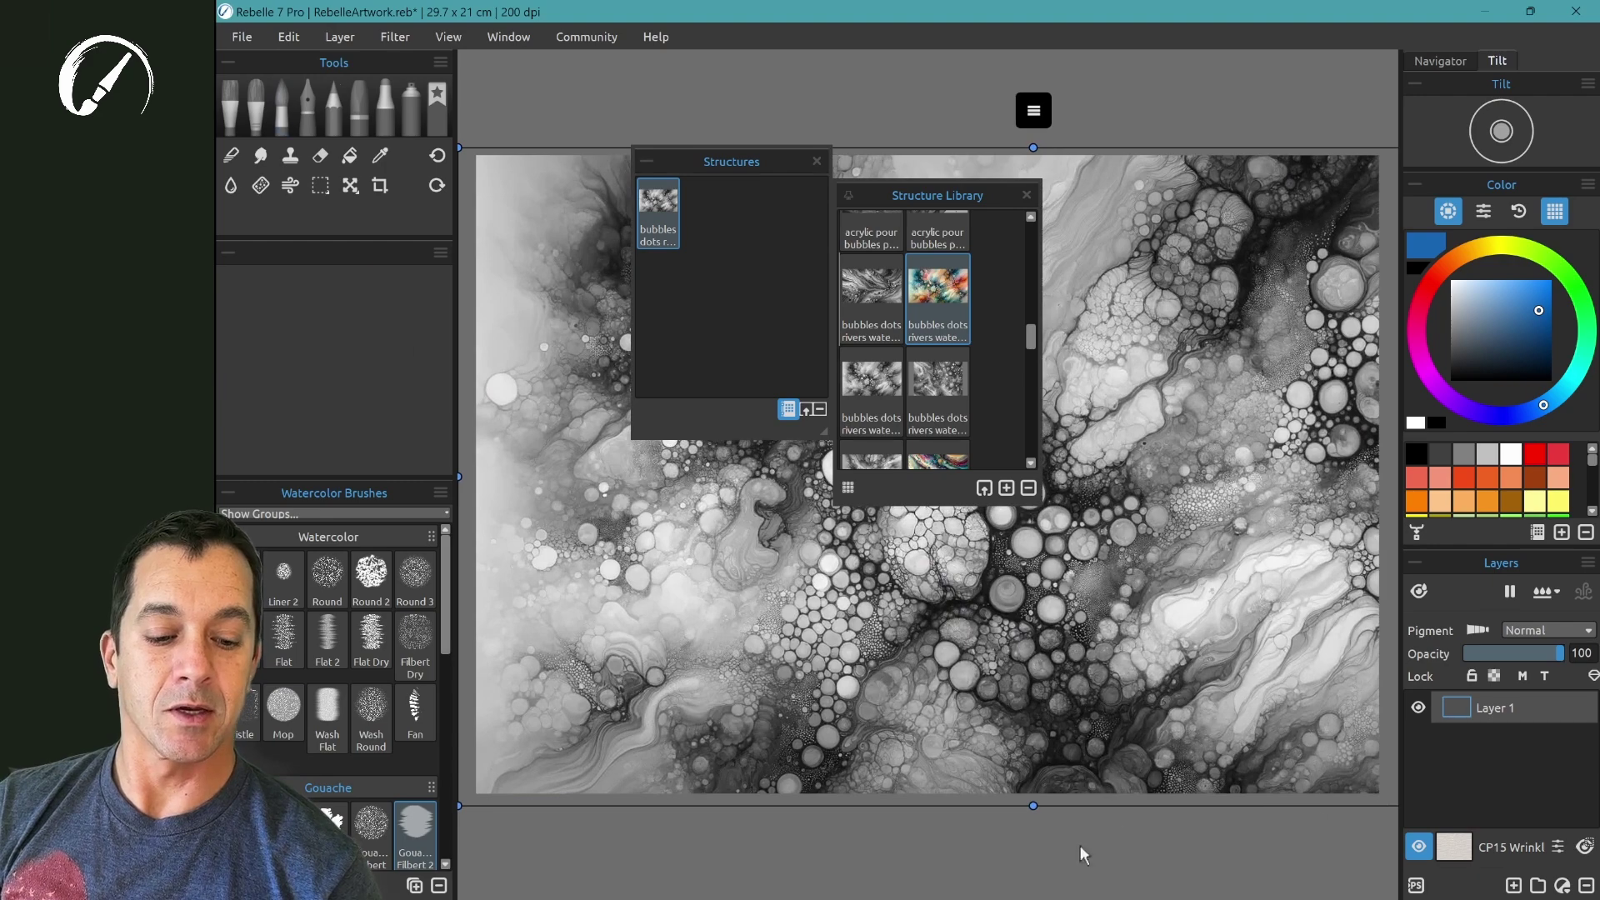
pyautogui.press('Return')
# Zoom in, select the Wash Round brush and wet the whole layer.
pyautogui.click(815, 161)
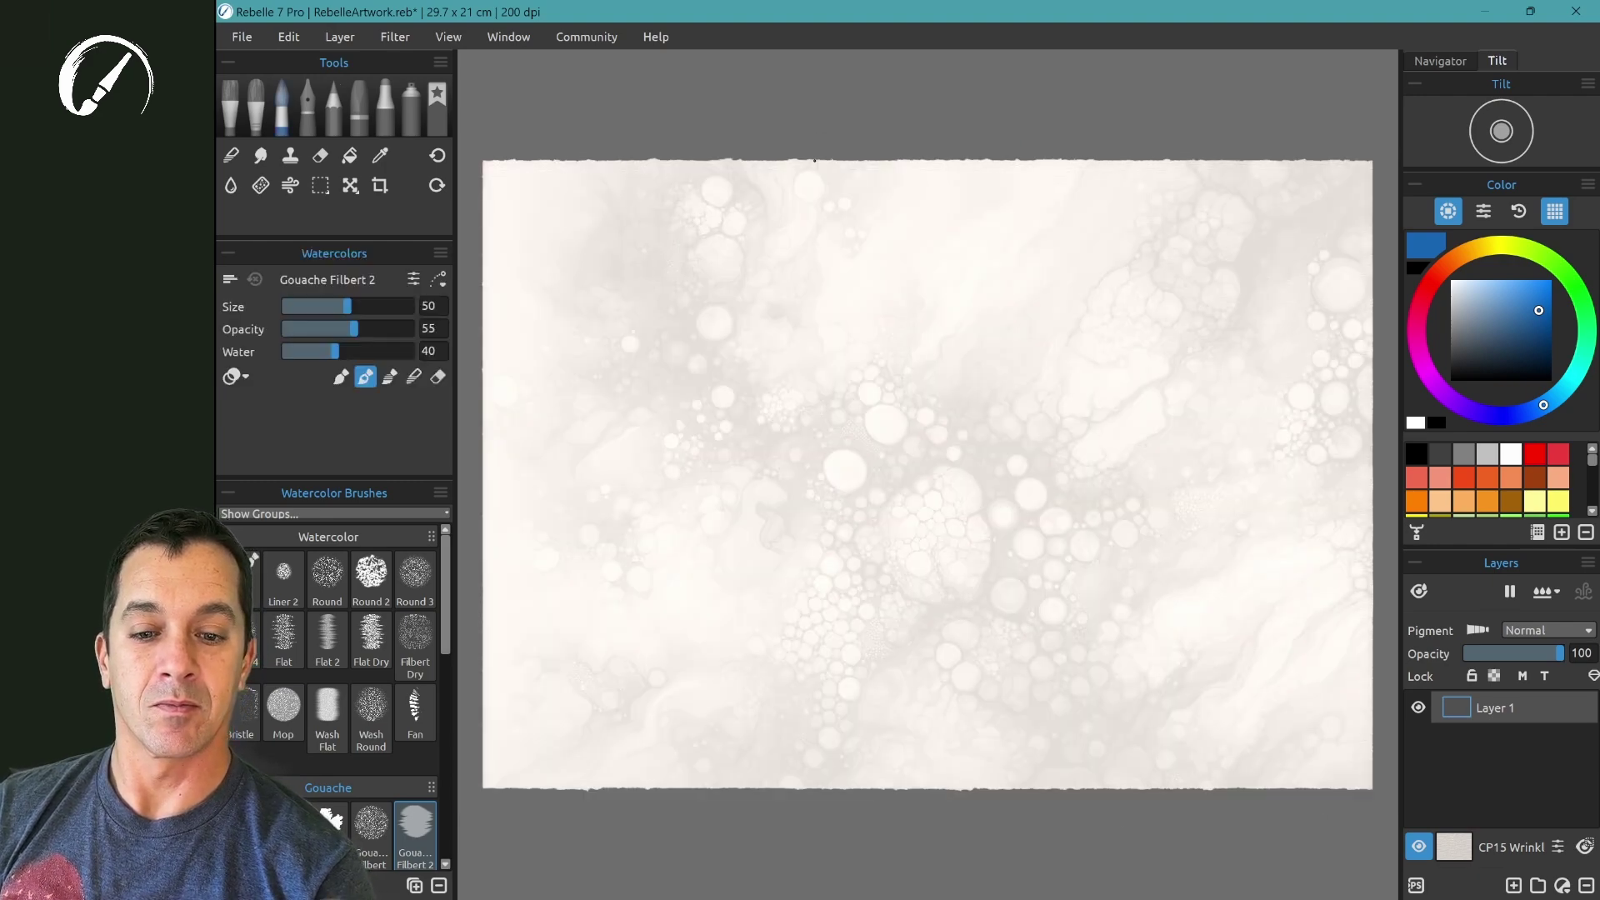
pyautogui.hotkey('ctrl', '+')
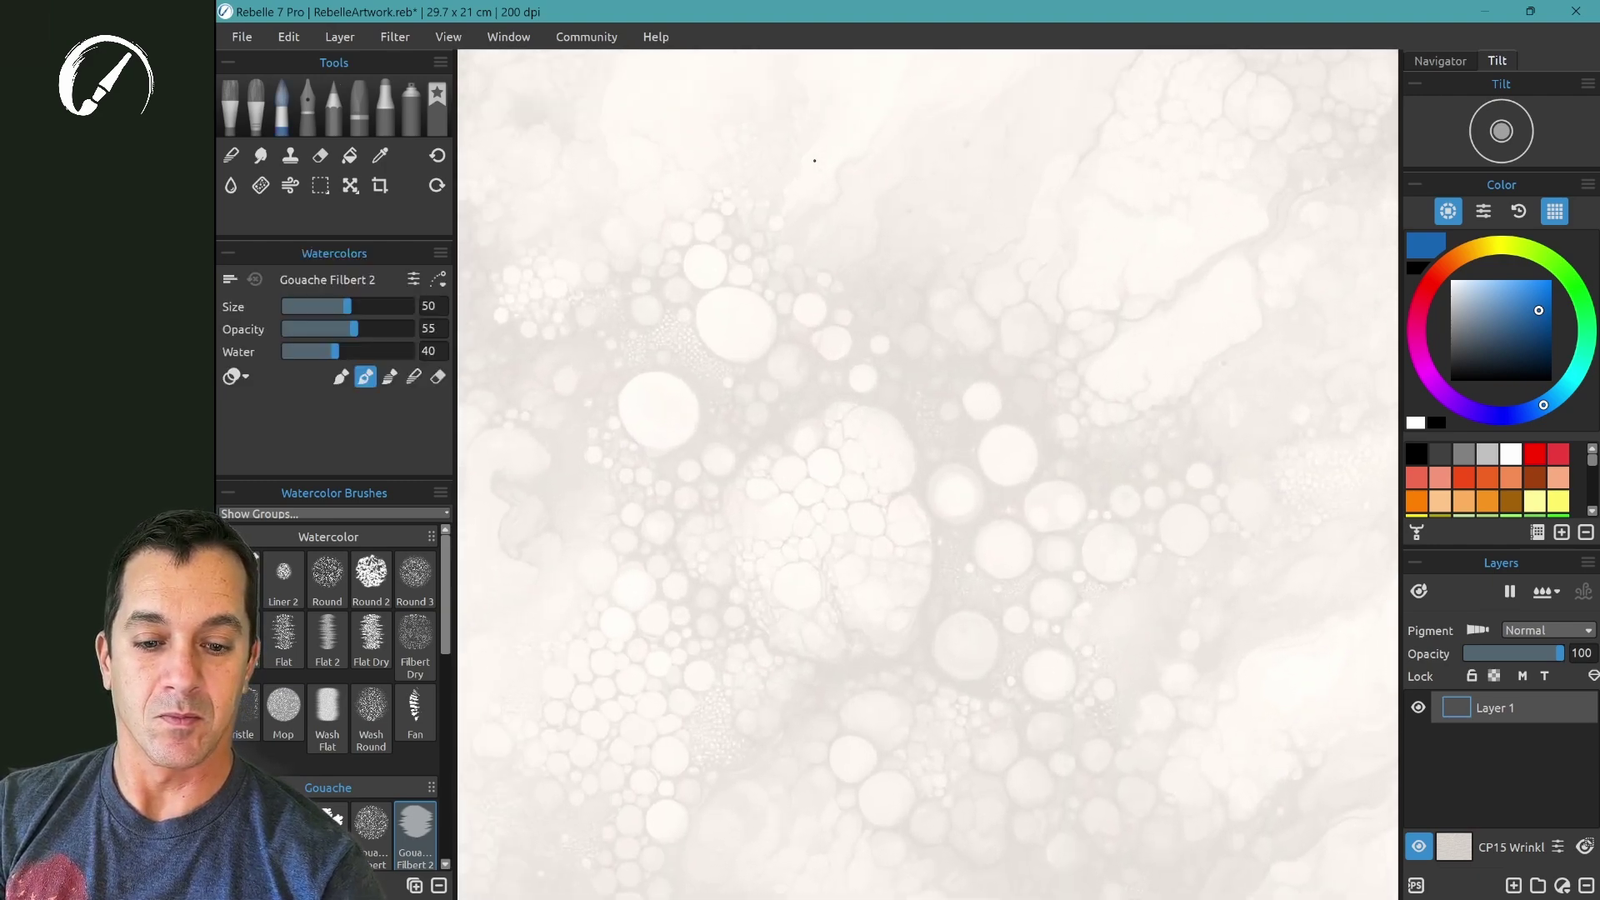
pyautogui.scroll(-3, 814, 160)
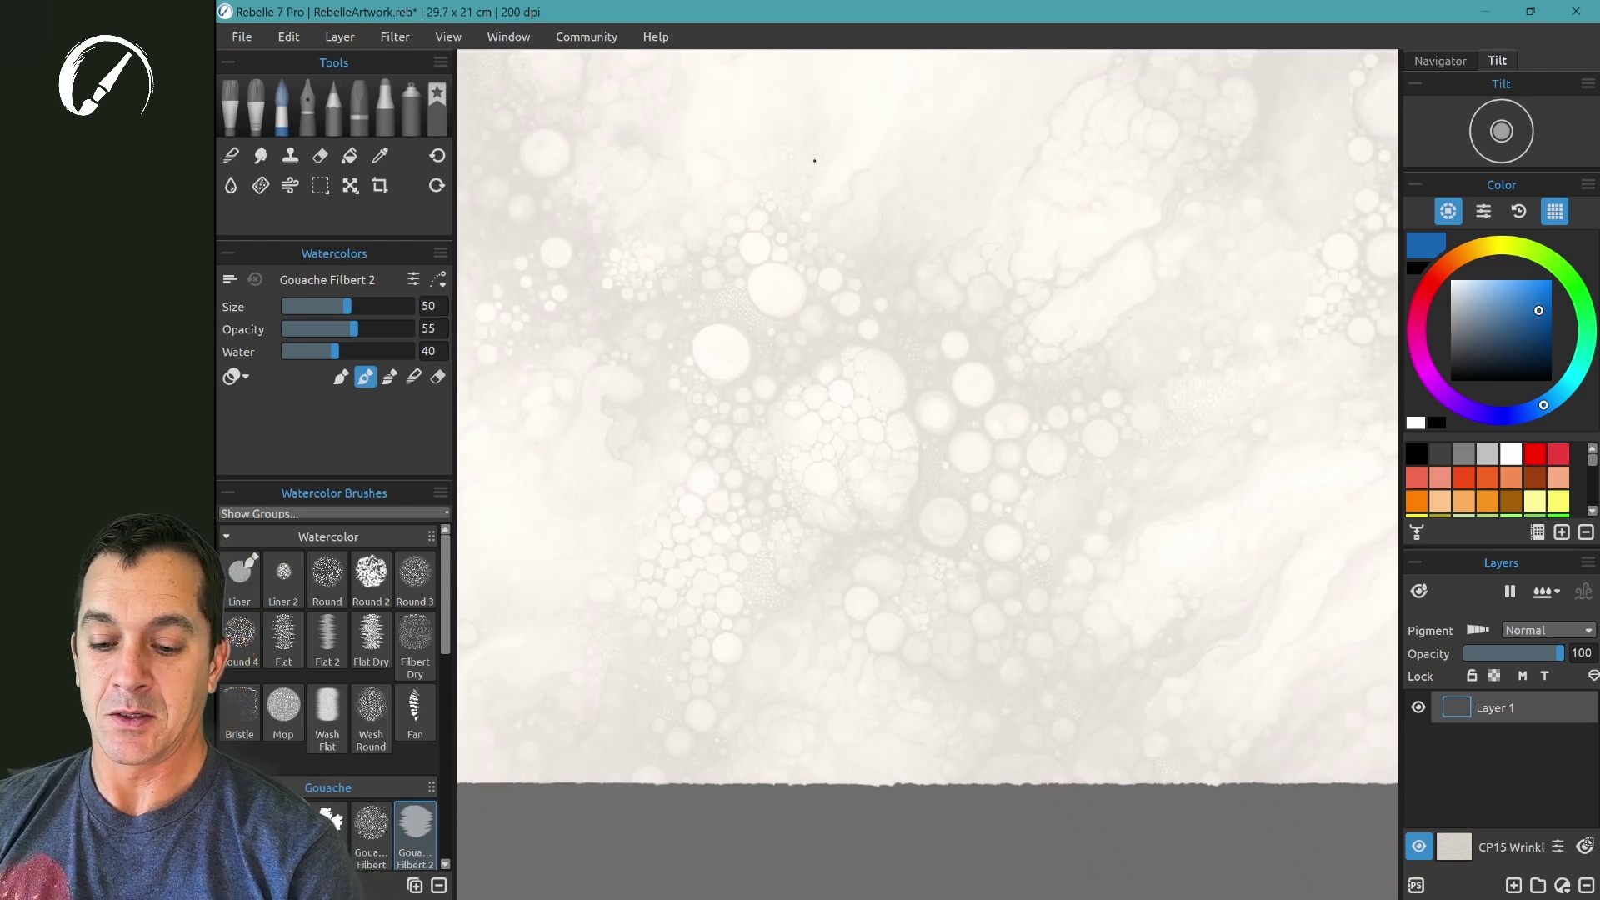
pyautogui.press('w')
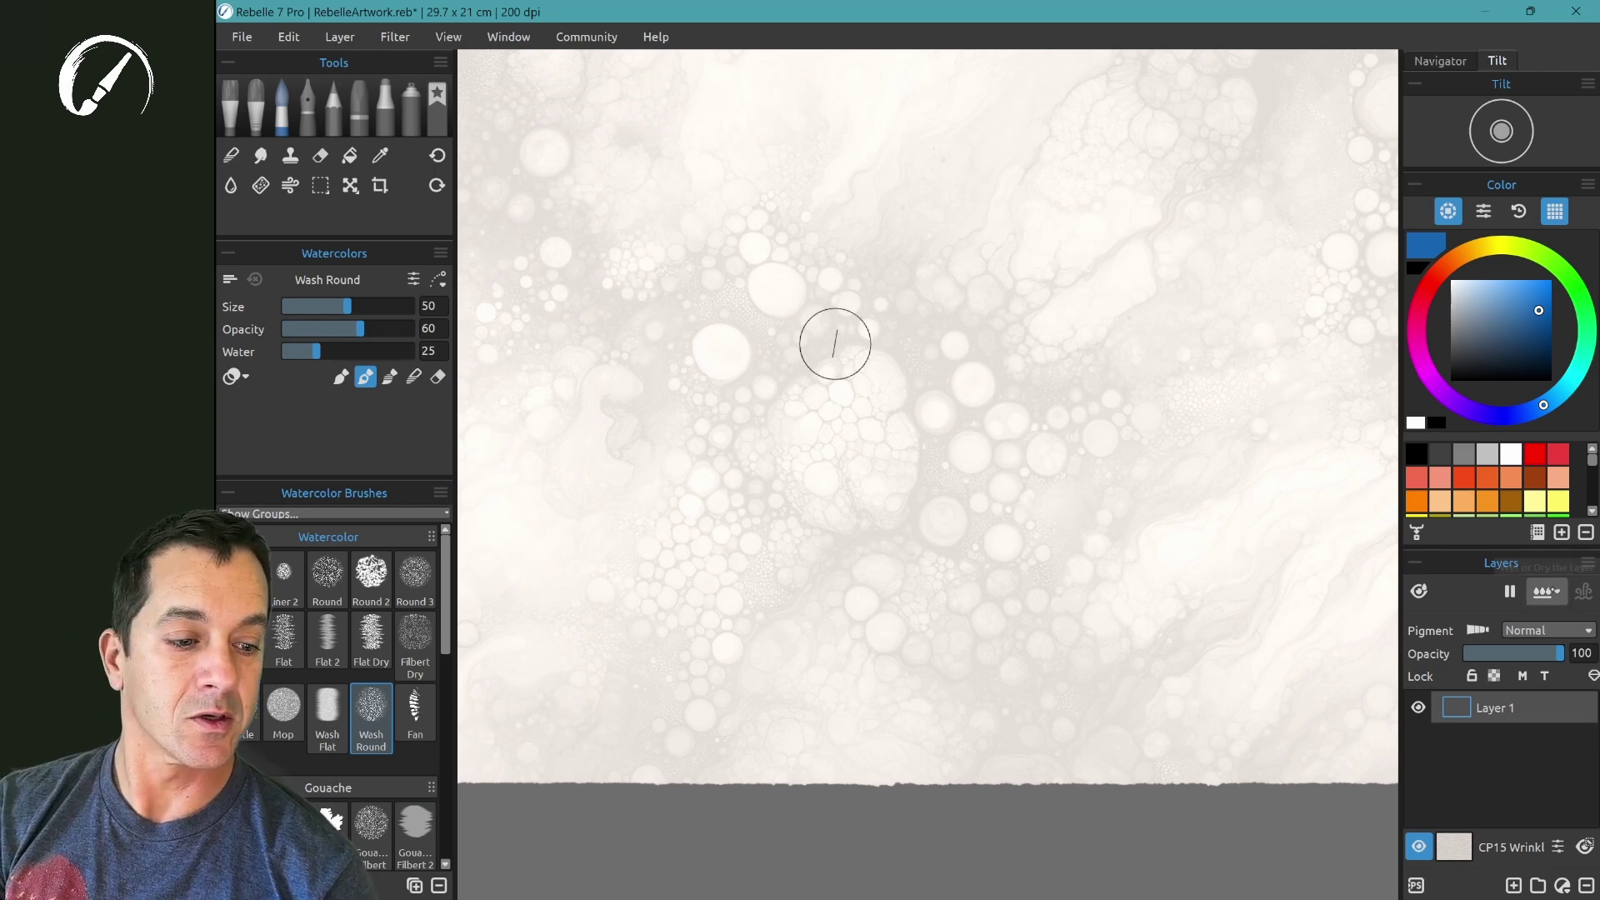
pyautogui.click(1545, 591)
pyautogui.click(1497, 625)
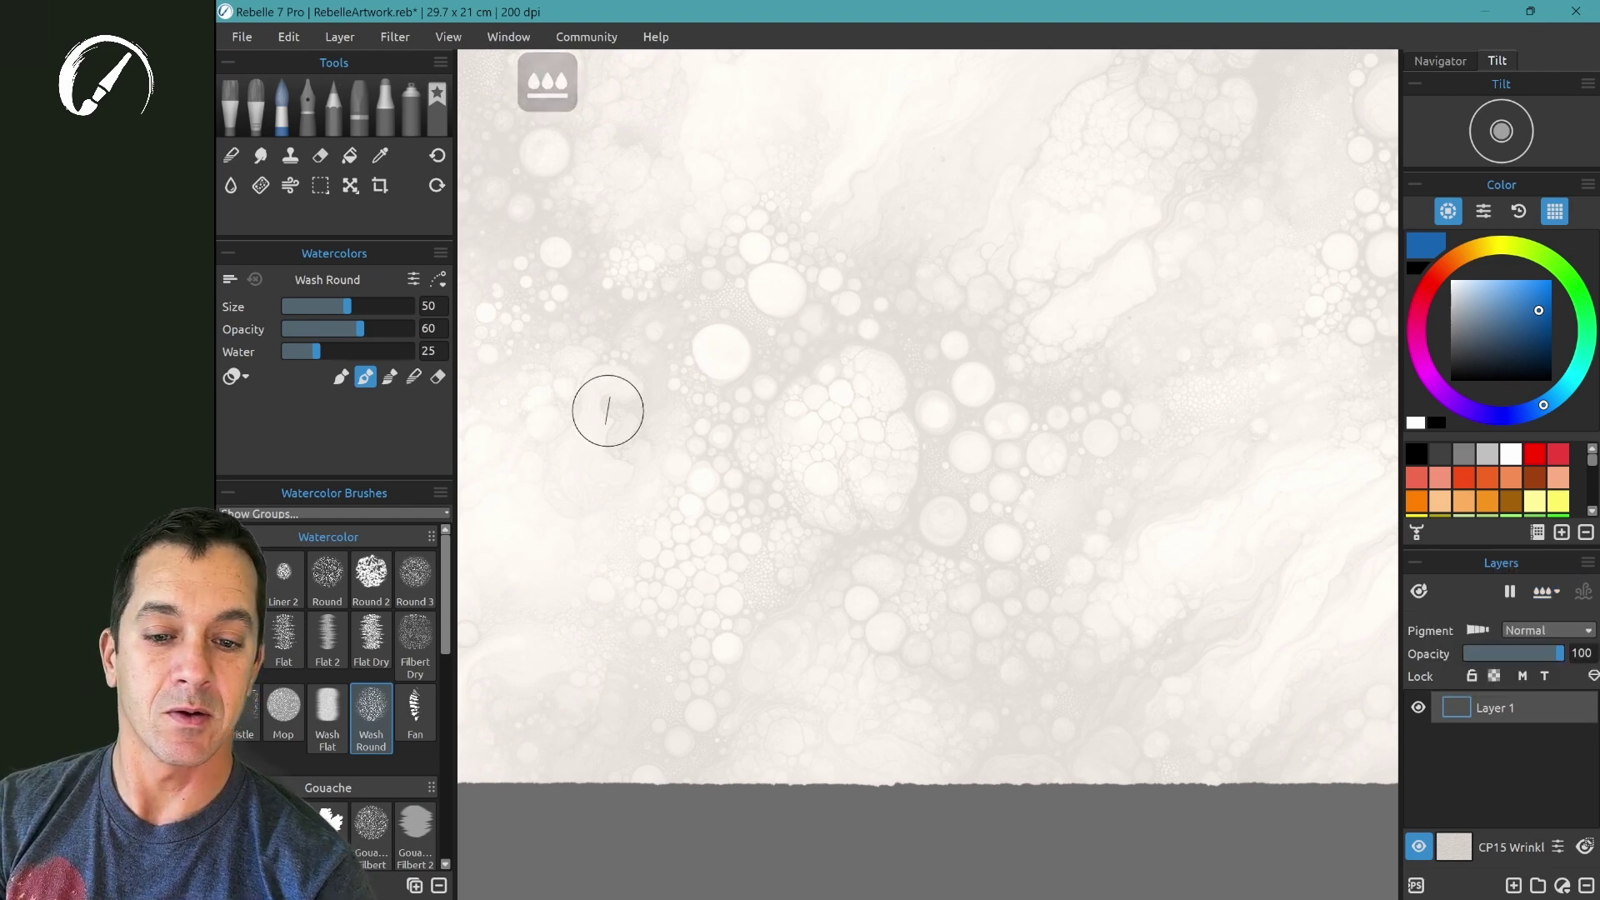
# Paint a central blue wash with orange washes along its right and top edges.
pyautogui.moveTo(612, 416)
pyautogui.mouseDown()
pyautogui.moveTo(1001, 295)
pyautogui.moveTo(764, 542)
pyautogui.moveTo(1111, 442)
pyautogui.moveTo(1153, 575)
pyautogui.mouseUp()
pyautogui.moveTo(1128, 257)
pyautogui.mouseDown()
pyautogui.moveTo(1175, 279)
pyautogui.moveTo(1086, 468)
pyautogui.moveTo(1209, 614)
pyautogui.mouseUp()
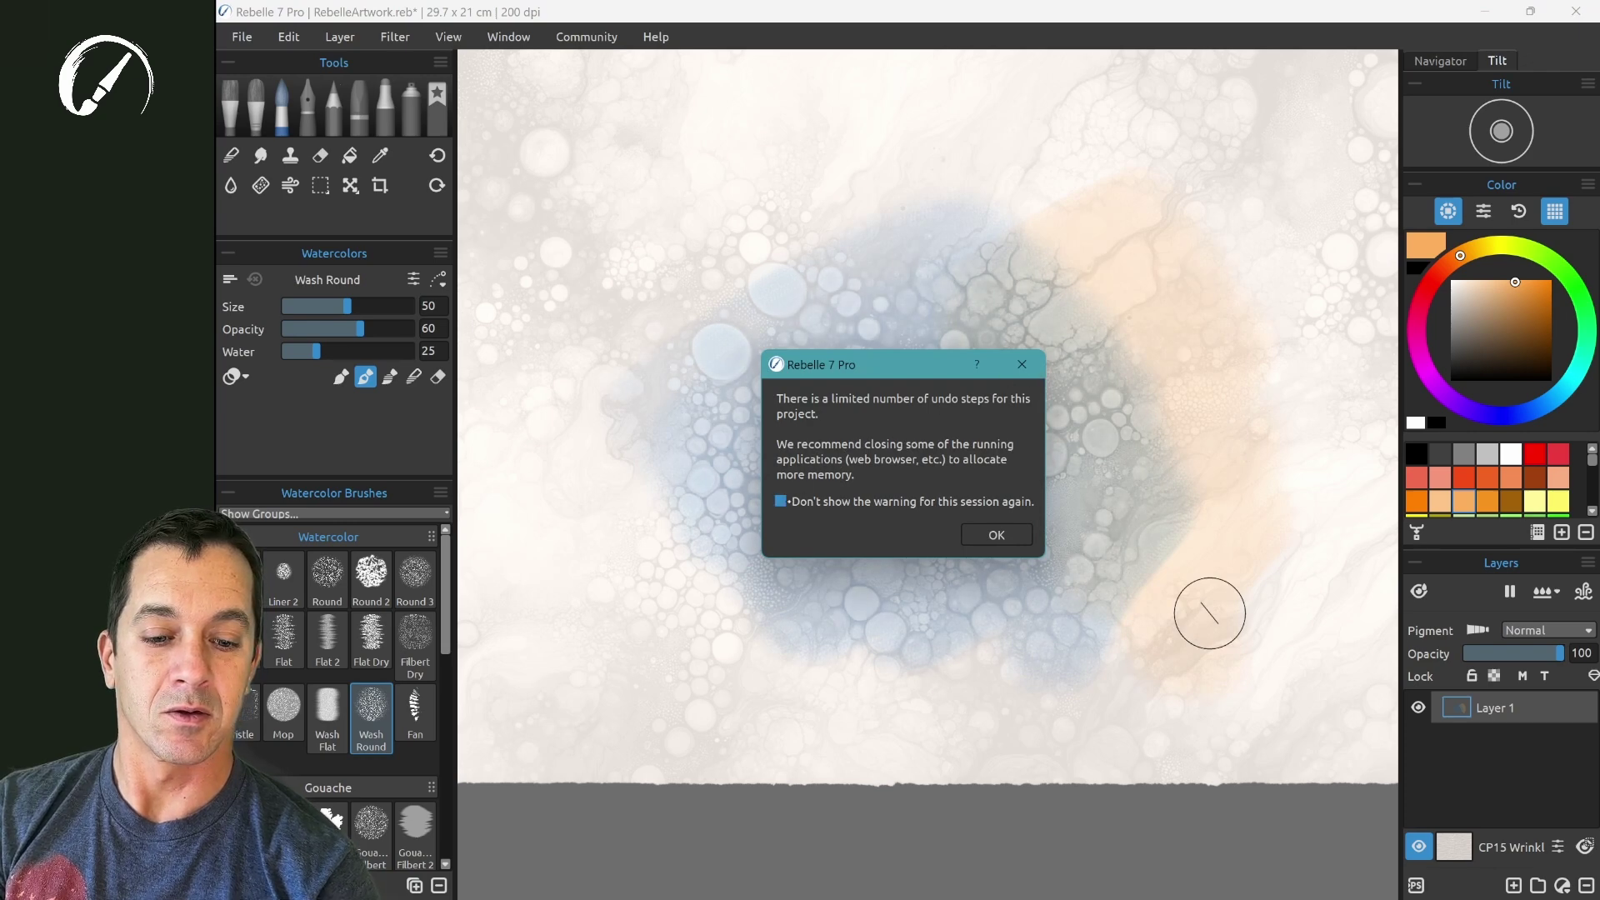
pyautogui.click(995, 534)
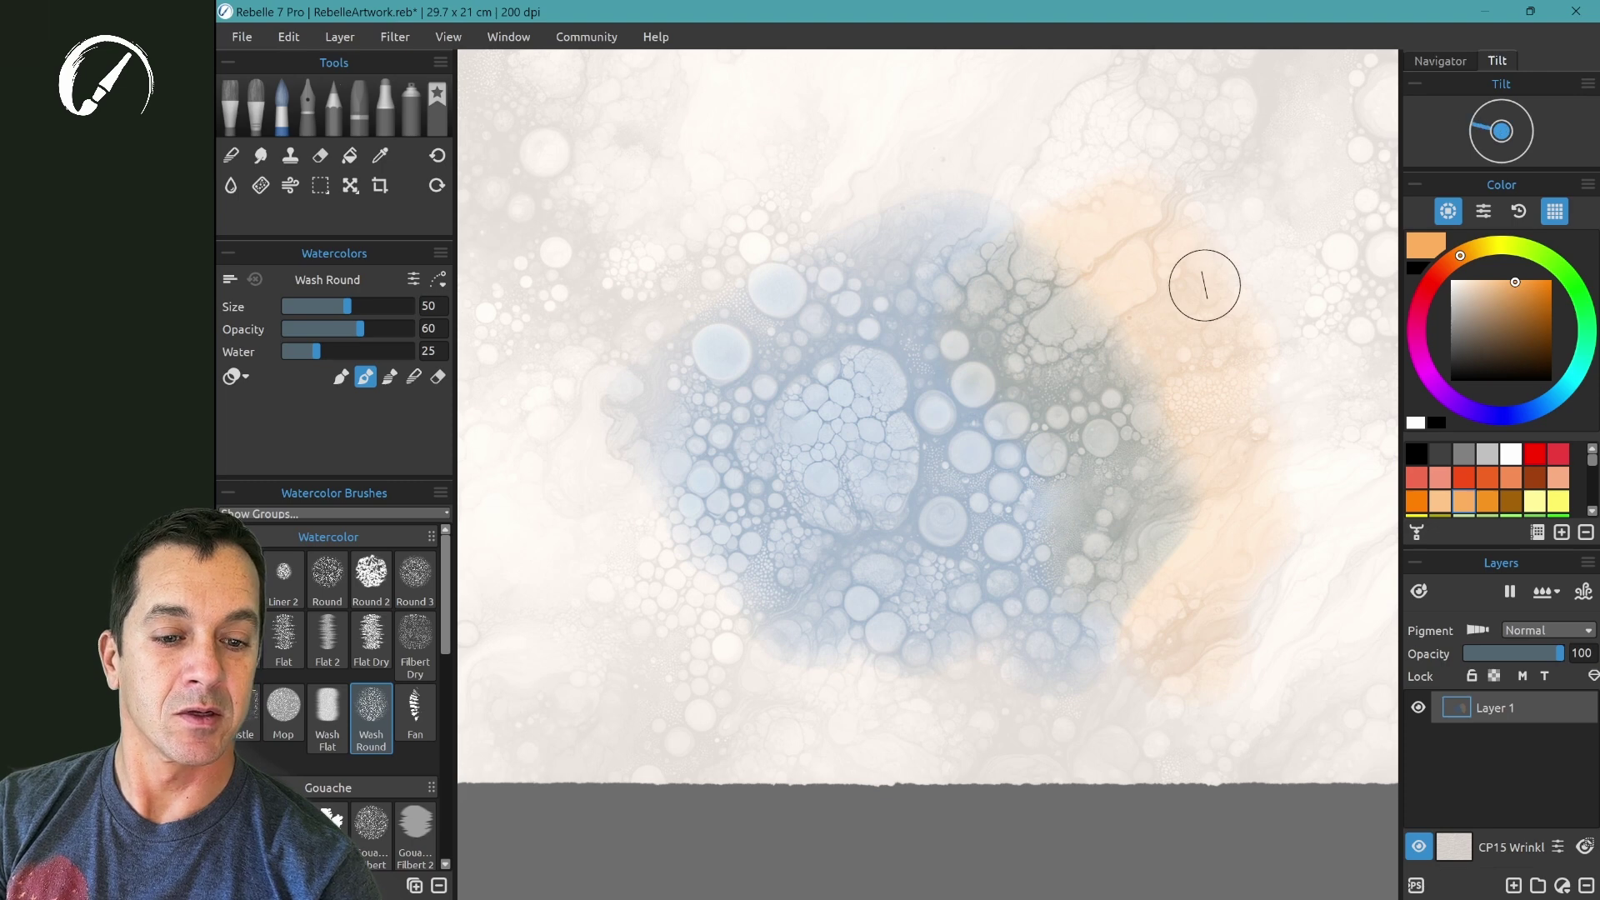
pyautogui.moveTo(1204, 285); pyautogui.dragTo(666, 242)
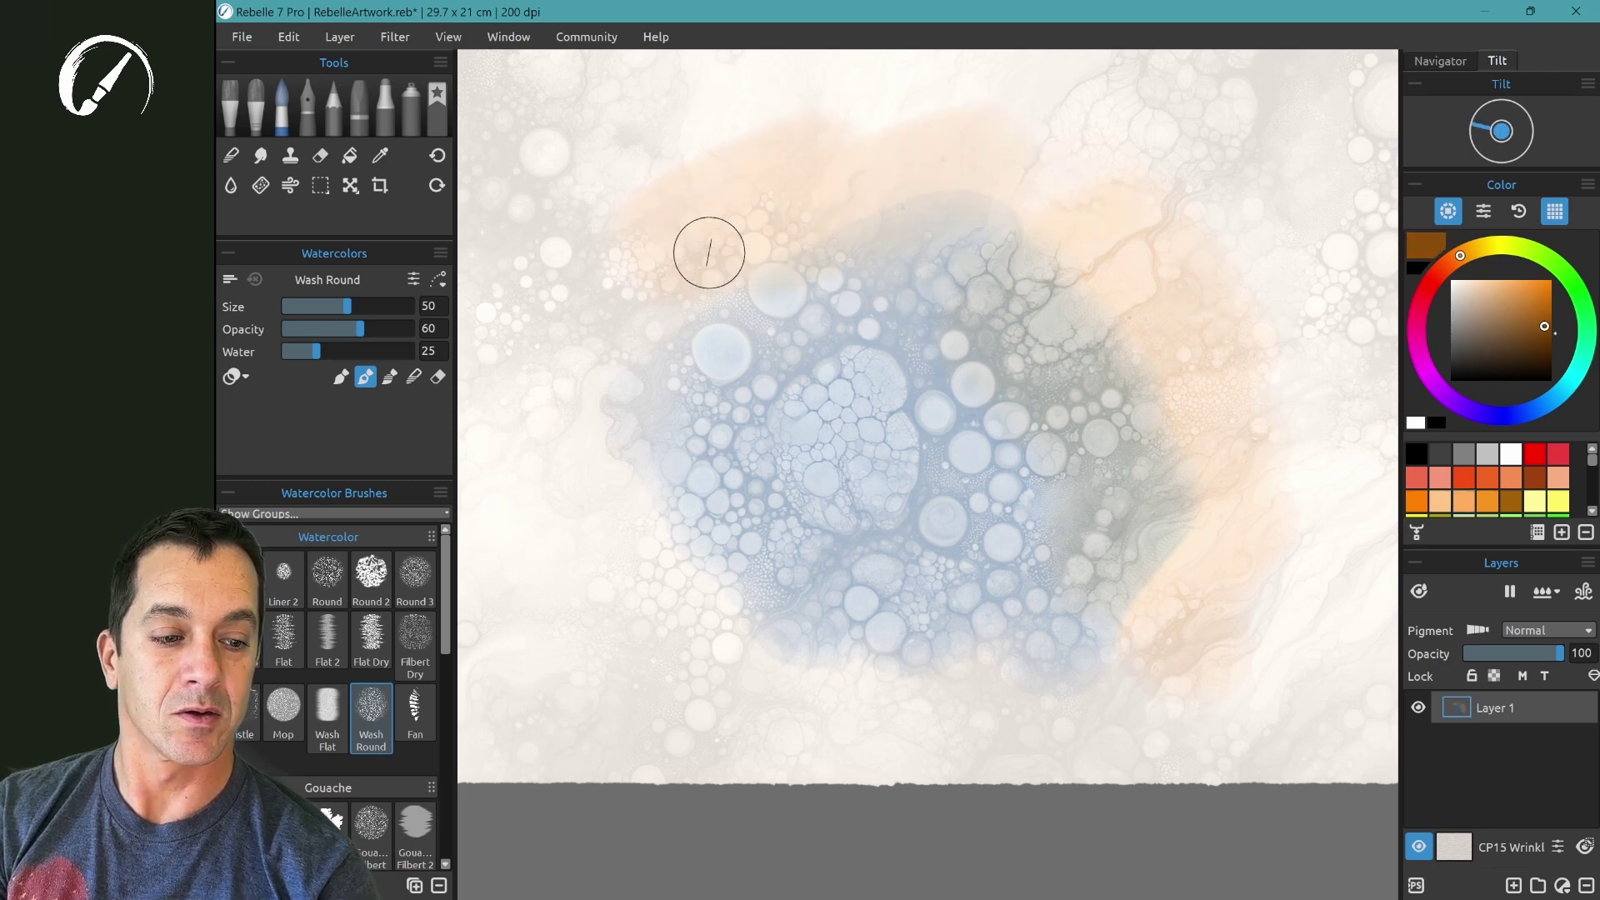
pyautogui.moveTo(1215, 365)
pyautogui.mouseDown()
pyautogui.moveTo(1112, 370)
pyautogui.moveTo(828, 207)
pyautogui.moveTo(1117, 368)
pyautogui.mouseUp()
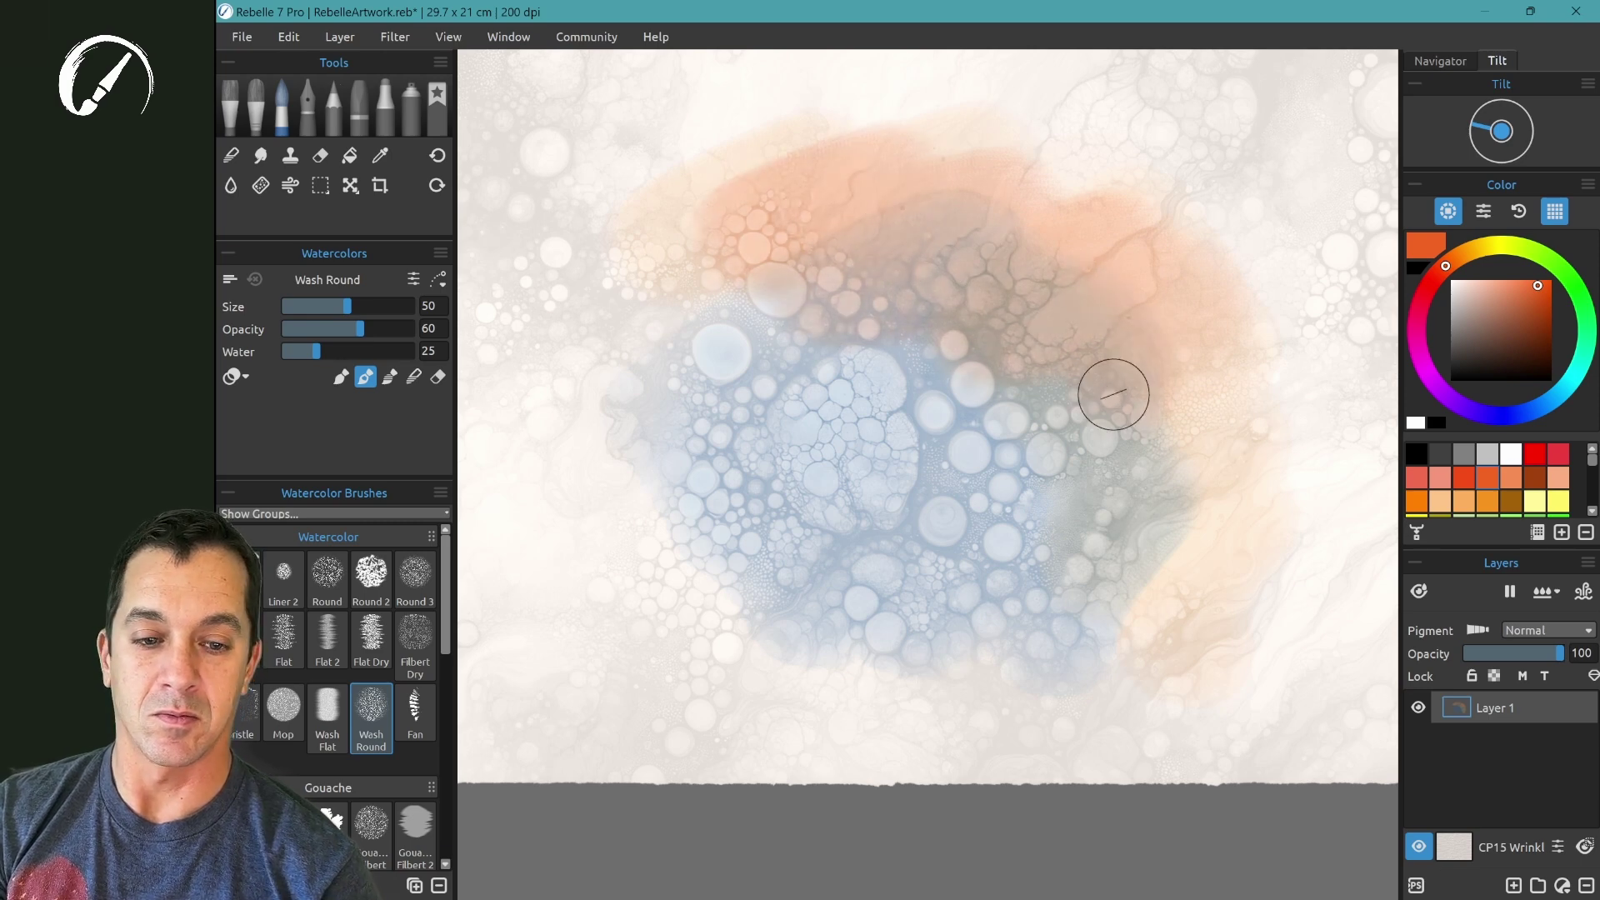
pyautogui.scroll(2, 1113, 394)
pyautogui.scroll(1, 1113, 395)
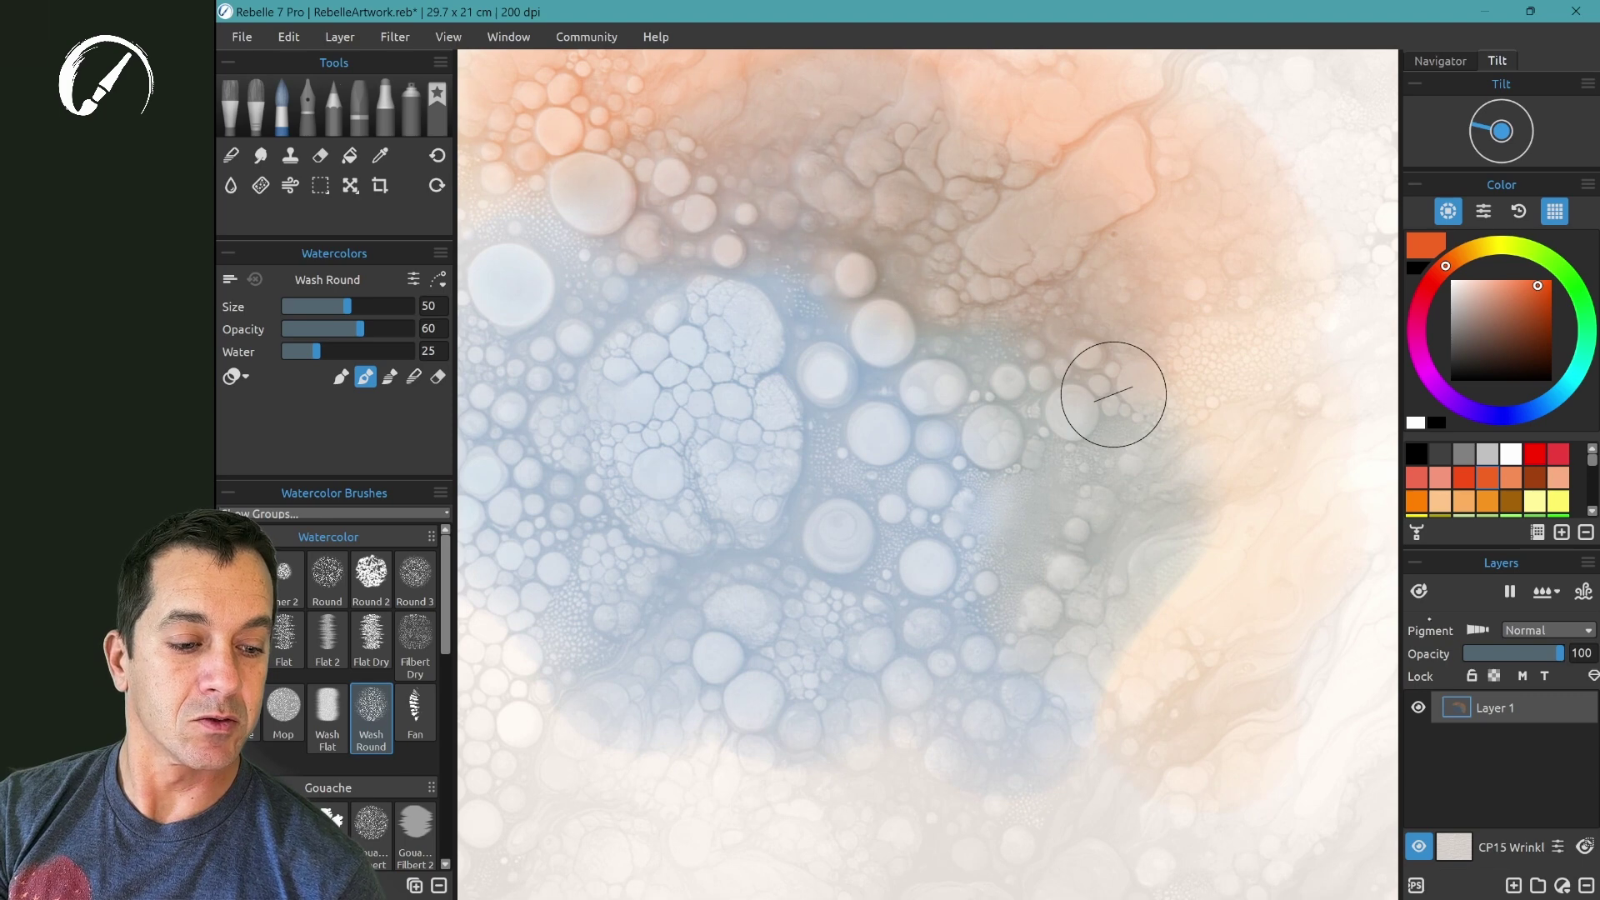
# Max out Texture Influence in the watercolour Visual Settings and scroll through the remaining options.
pyautogui.click(1557, 847)
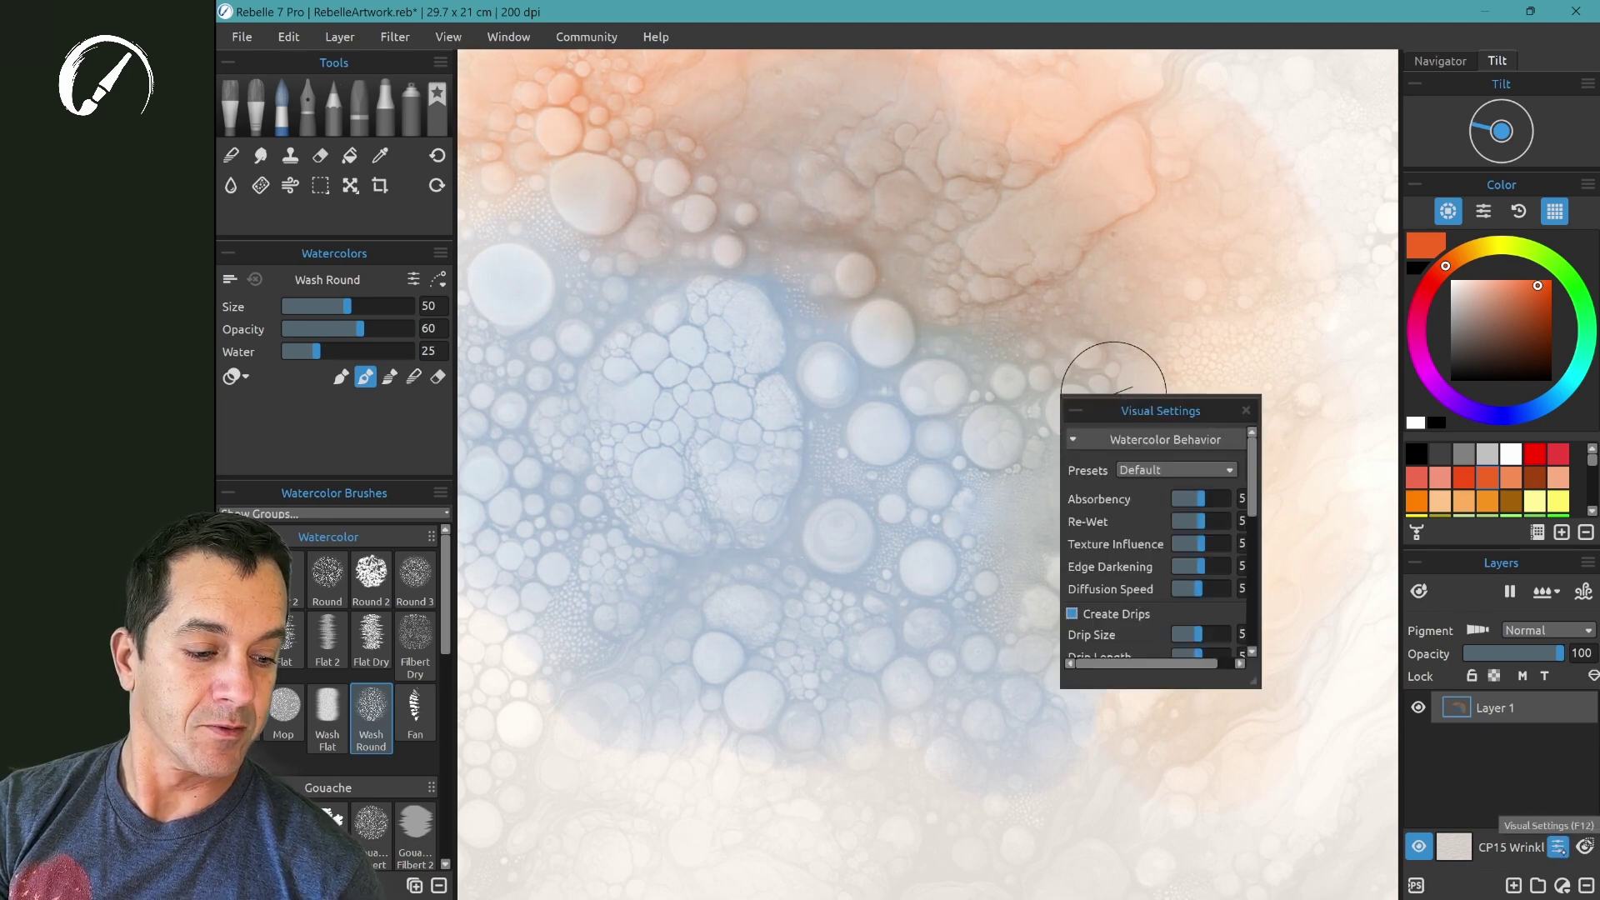
pyautogui.click(1225, 543)
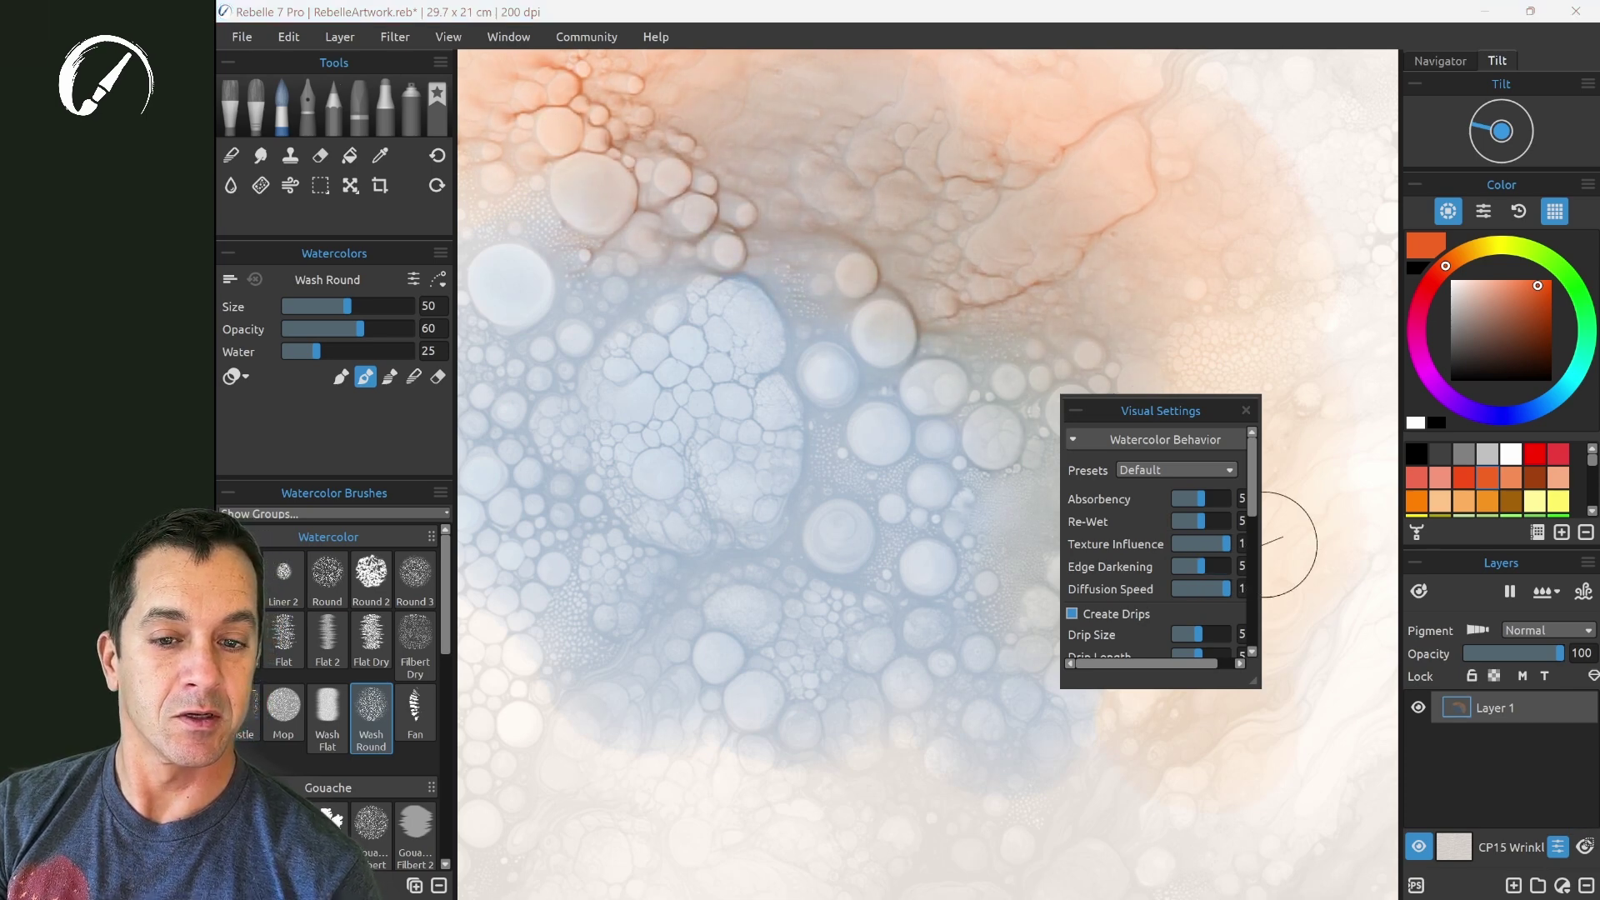
pyautogui.moveTo(1251, 500); pyautogui.dragTo(1251, 612)
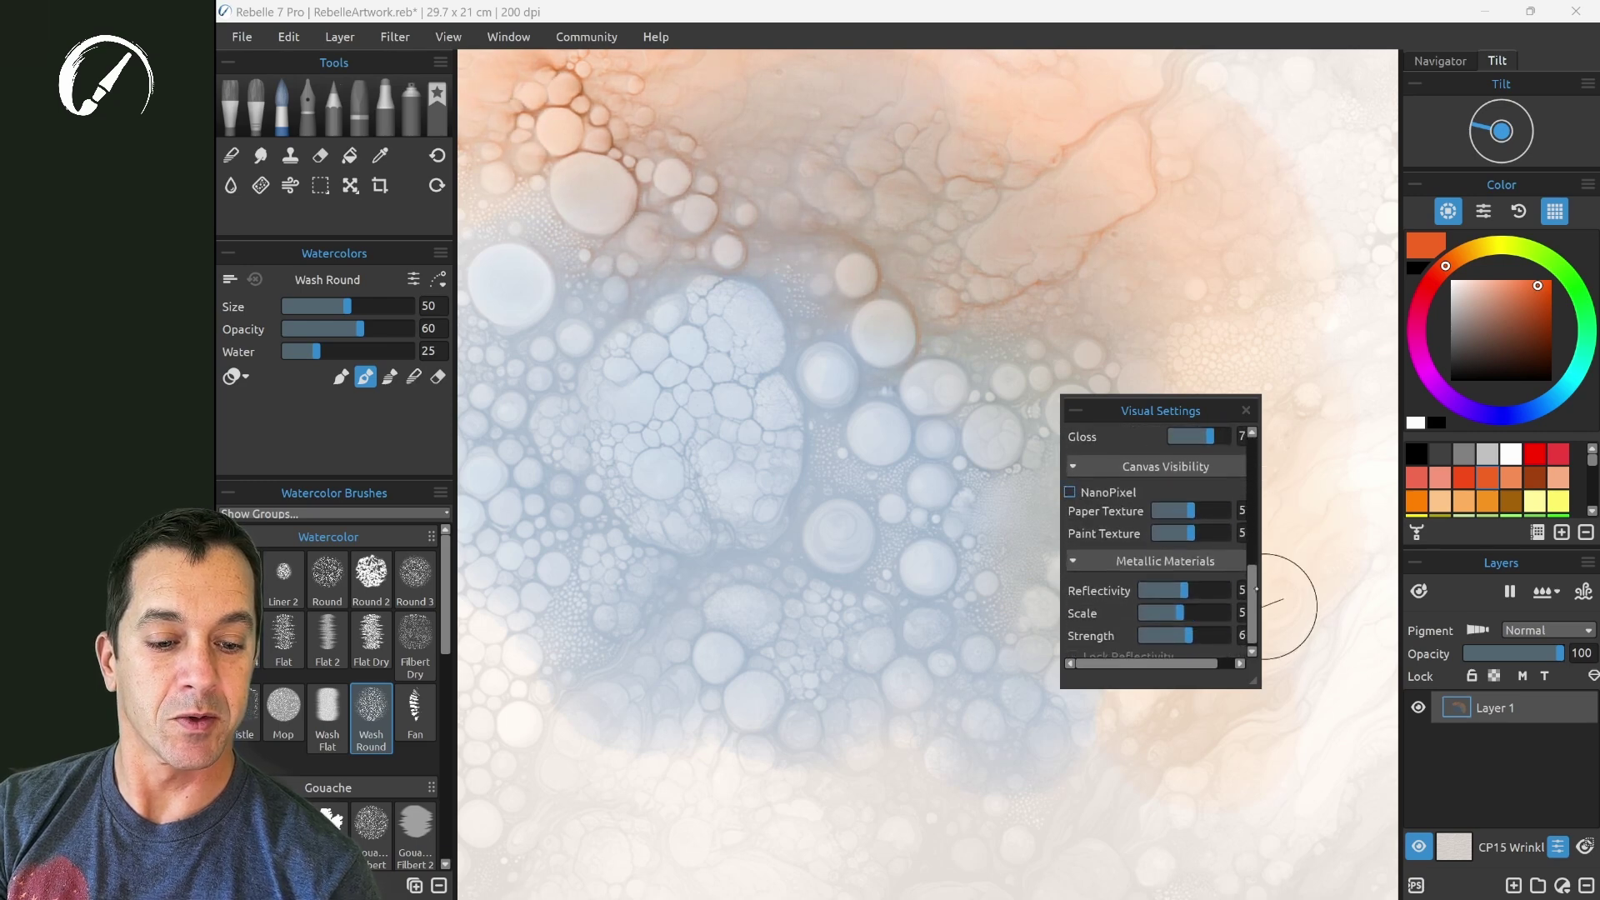
pyautogui.moveTo(1251, 580); pyautogui.dragTo(1249, 621)
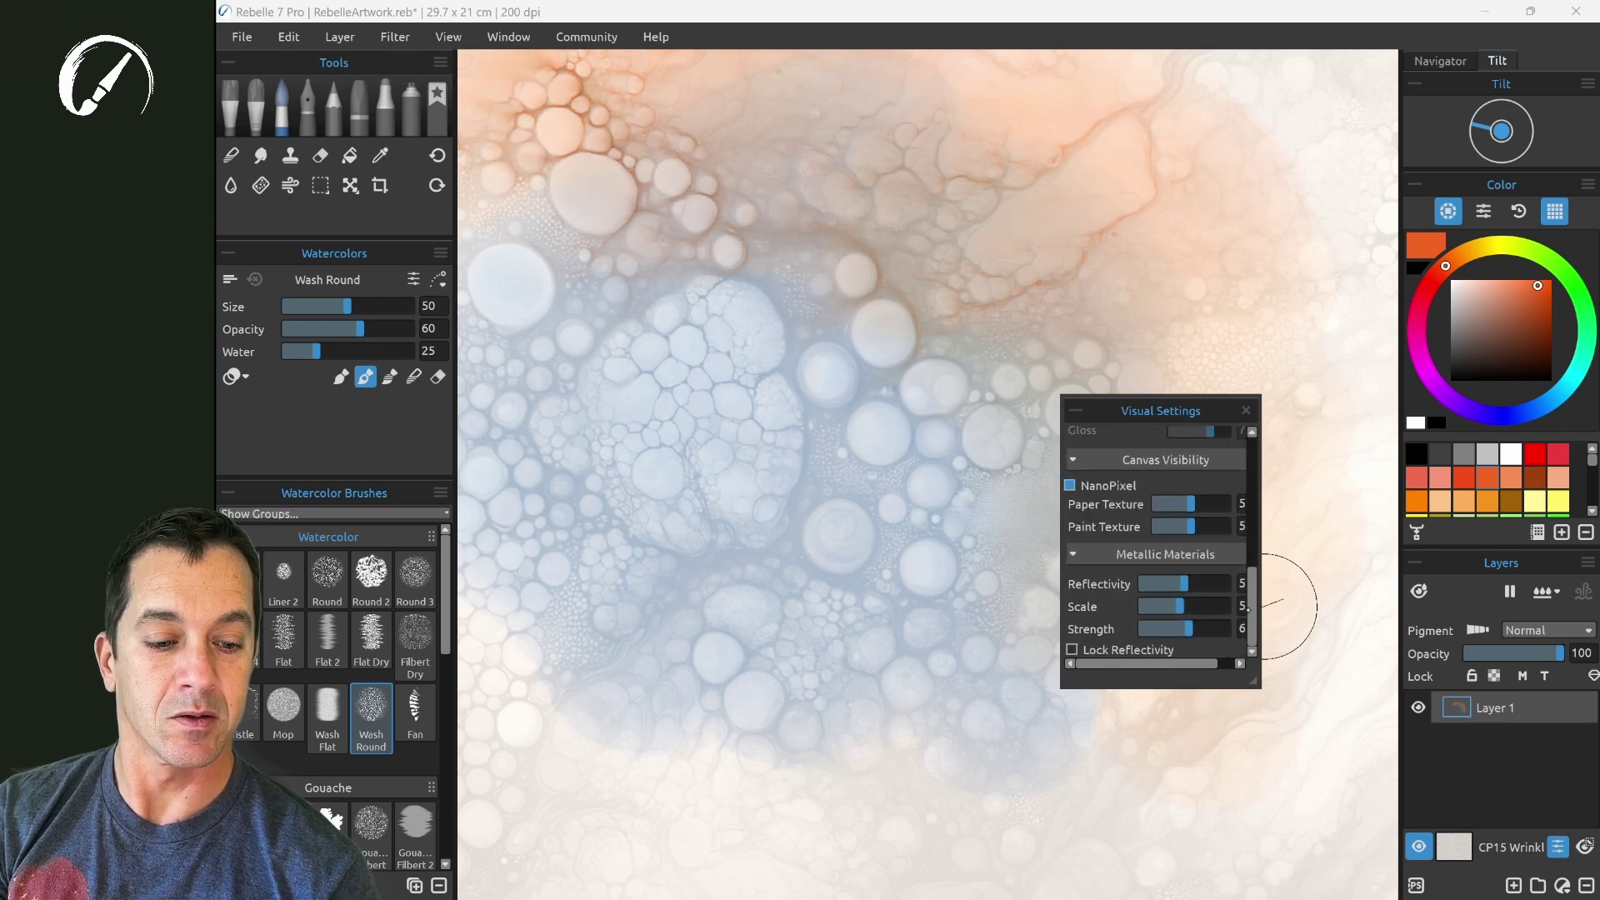
# Close the behaviour settings and wash teal-blue across the central bubbles.
pyautogui.click(1245, 410)
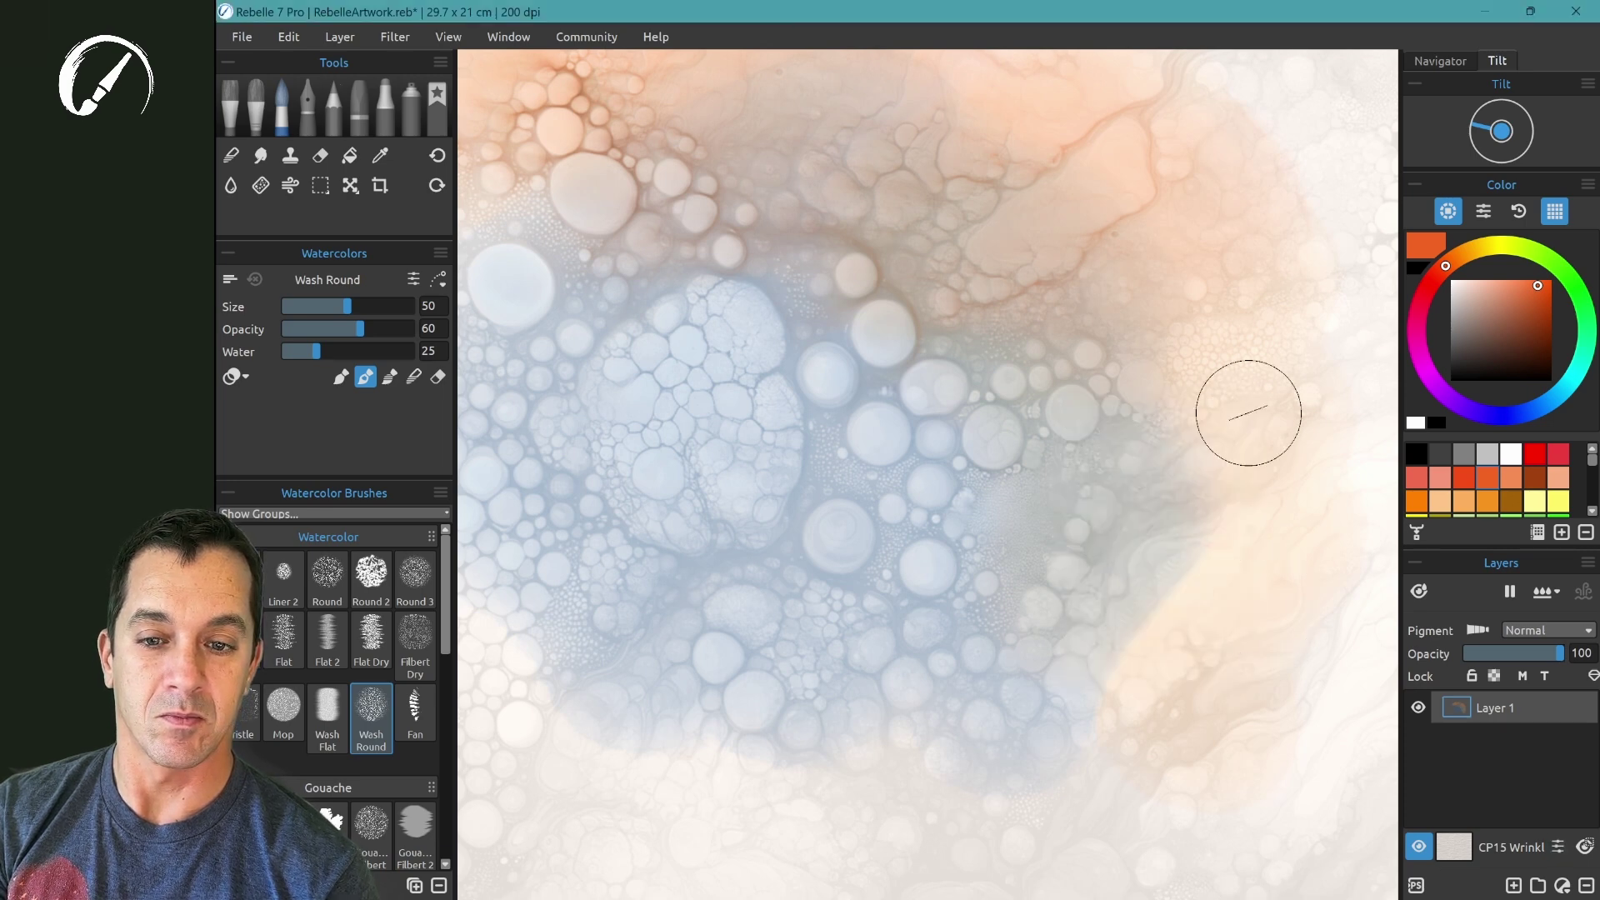
pyautogui.scroll(-3, 1248, 412)
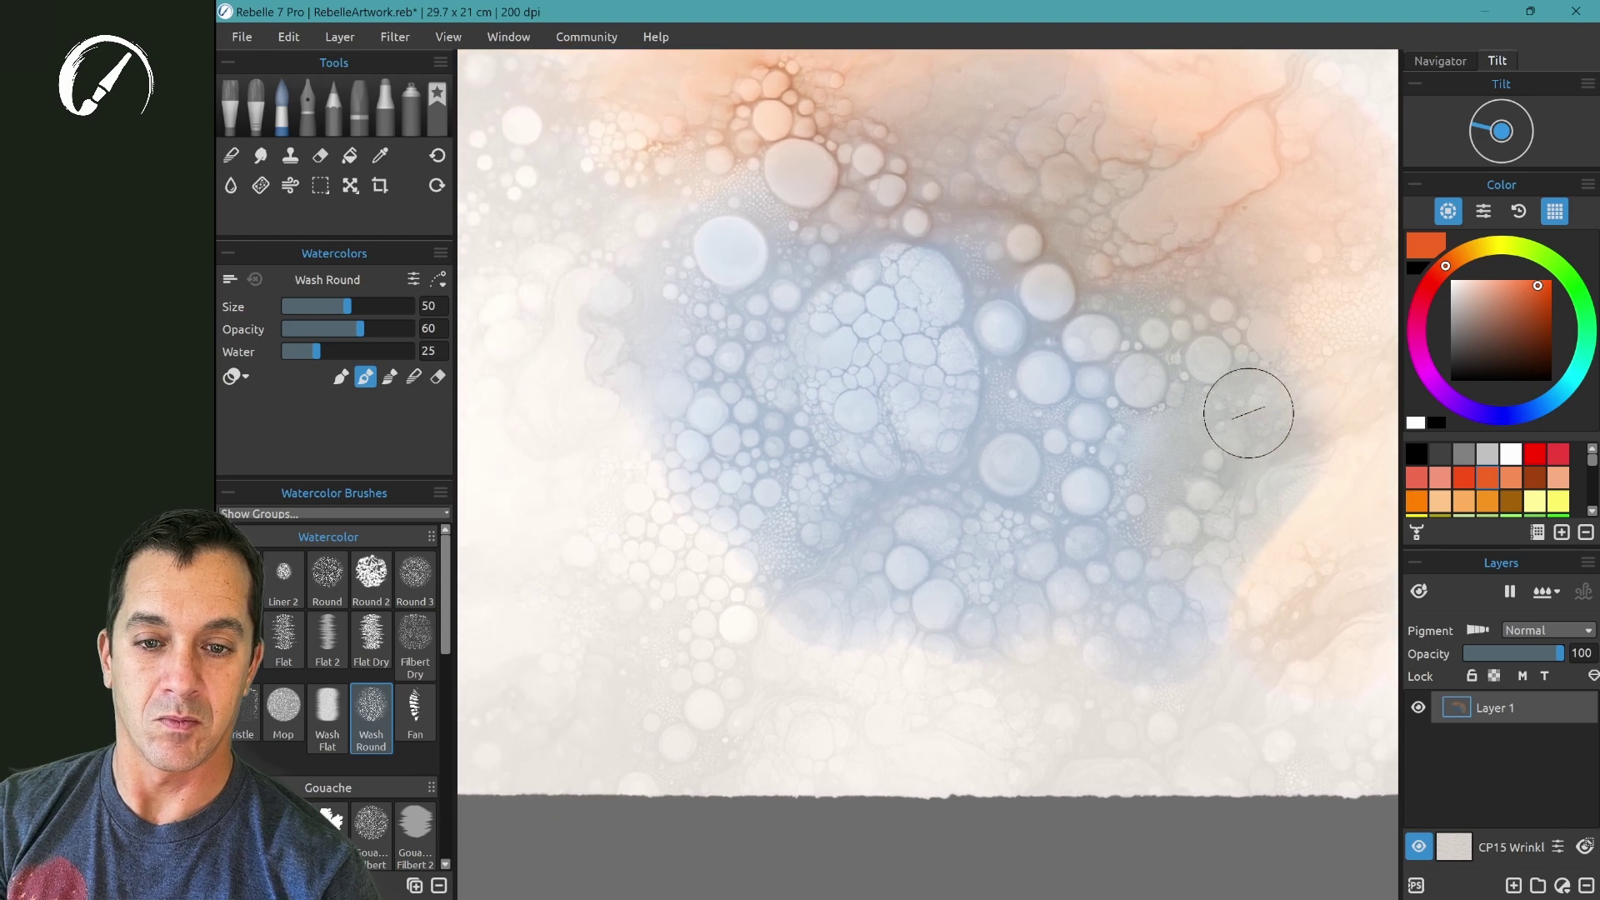
pyautogui.moveTo(790, 533)
pyautogui.mouseDown()
pyautogui.moveTo(796, 500)
pyautogui.moveTo(815, 572)
pyautogui.mouseUp()
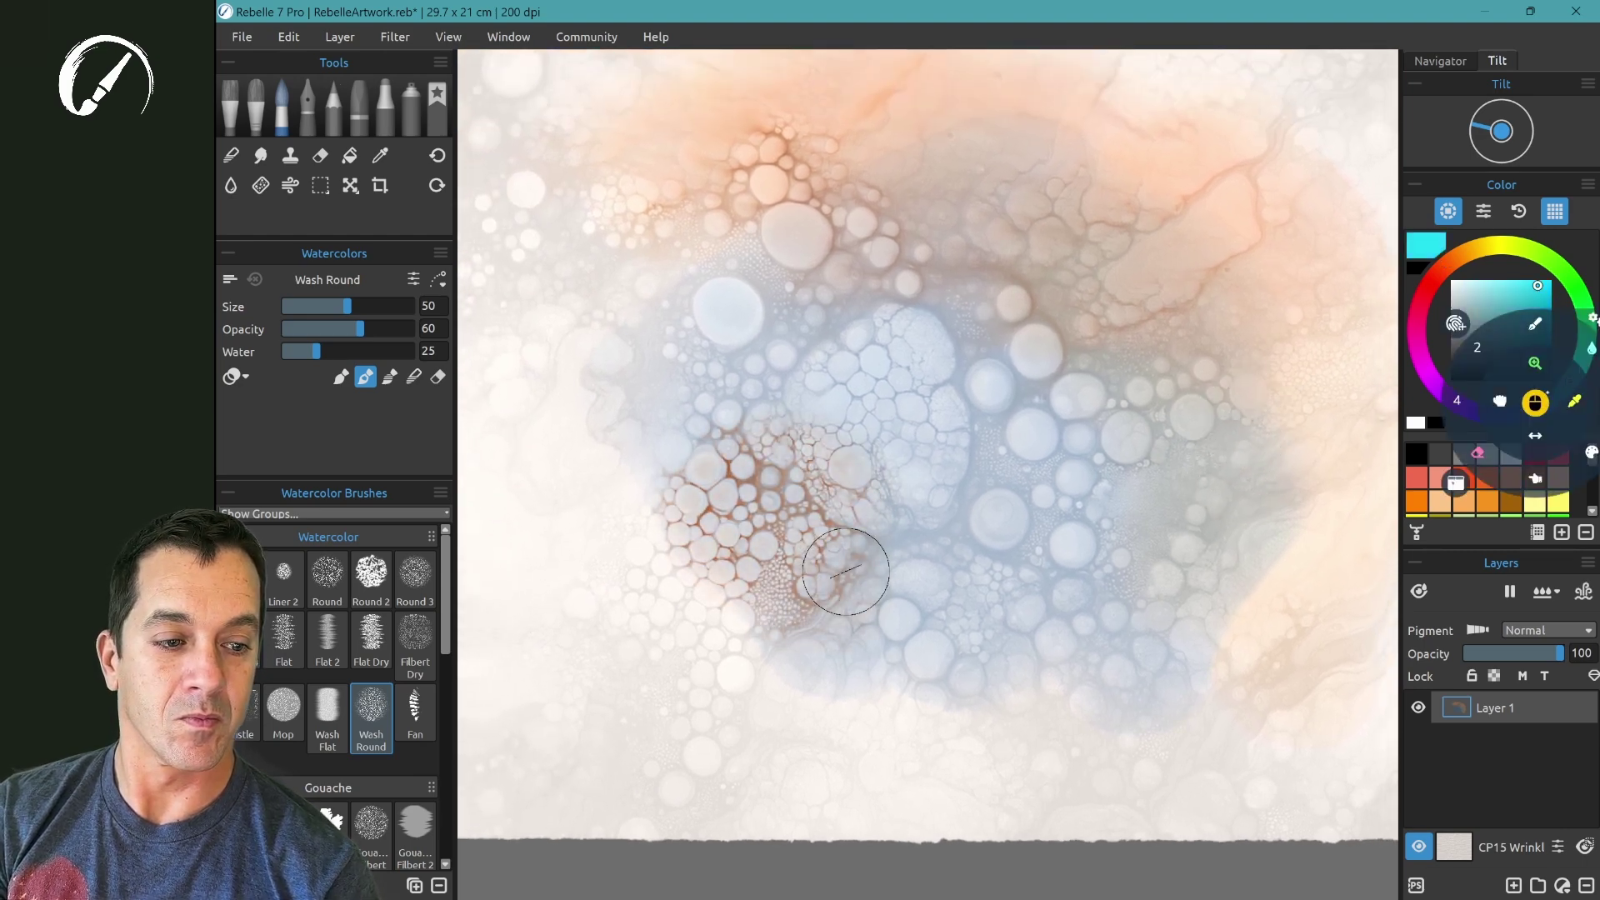
pyautogui.click(1535, 404)
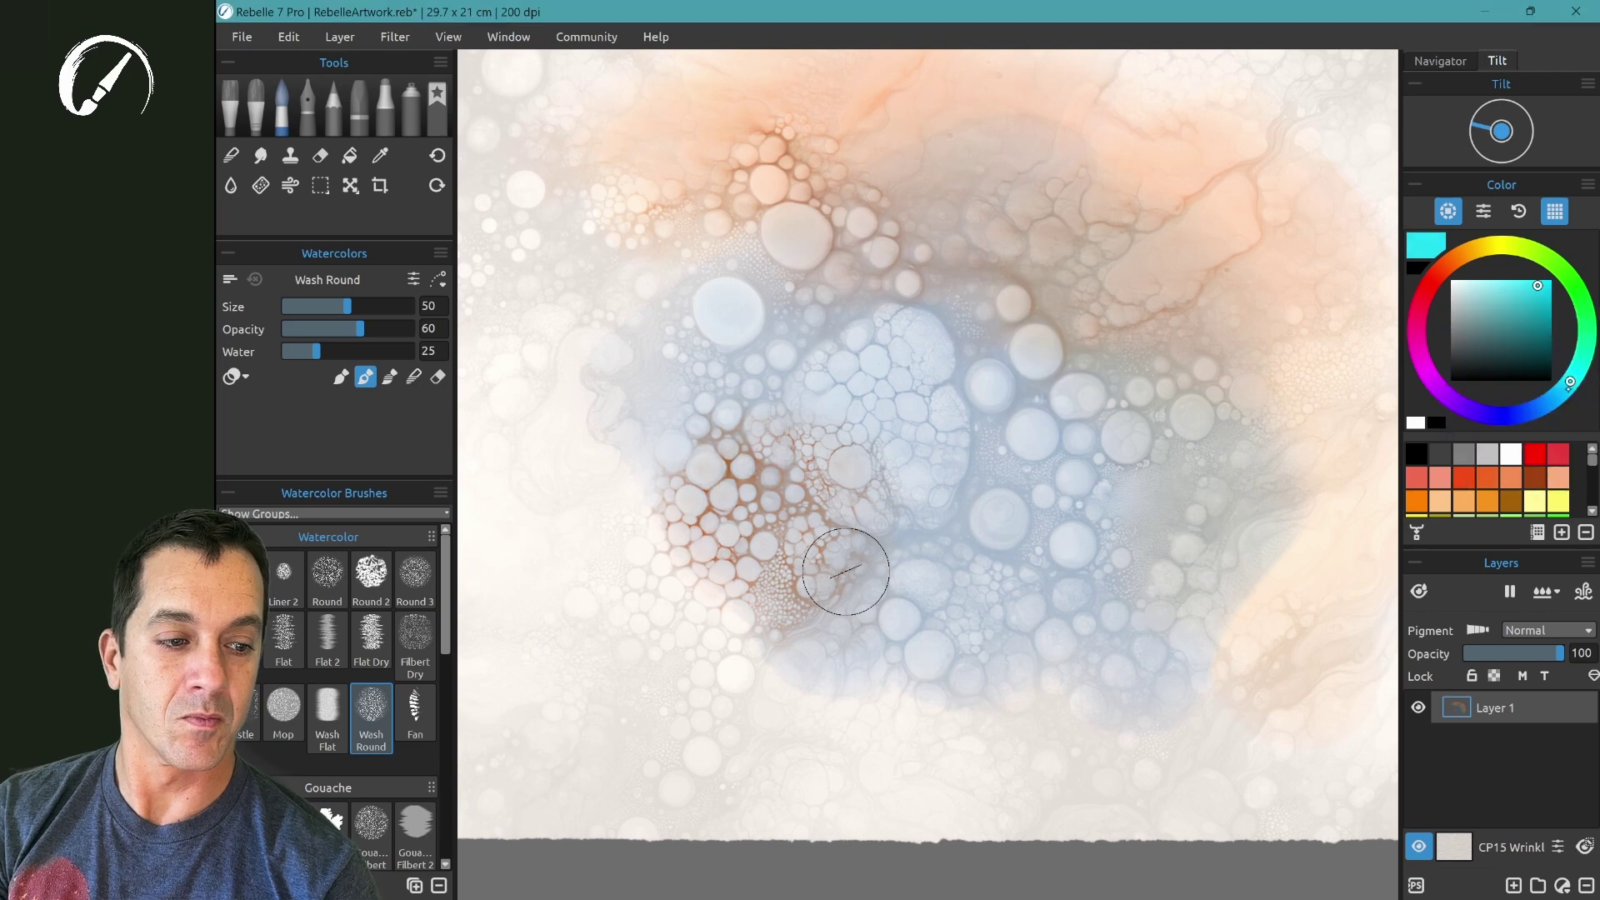
pyautogui.moveTo(1139, 339)
pyautogui.mouseDown()
pyautogui.moveTo(1017, 357)
pyautogui.moveTo(1017, 500)
pyautogui.moveTo(1068, 512)
pyautogui.moveTo(911, 358)
pyautogui.moveTo(751, 305)
pyautogui.moveTo(759, 333)
pyautogui.mouseUp()
# Add a yellow-green wash over the centre and pink-red over the lower bubbles.
pyautogui.click(1558, 498)
pyautogui.moveTo(1079, 617)
pyautogui.mouseDown()
pyautogui.moveTo(957, 553)
pyautogui.moveTo(832, 440)
pyautogui.mouseUp()
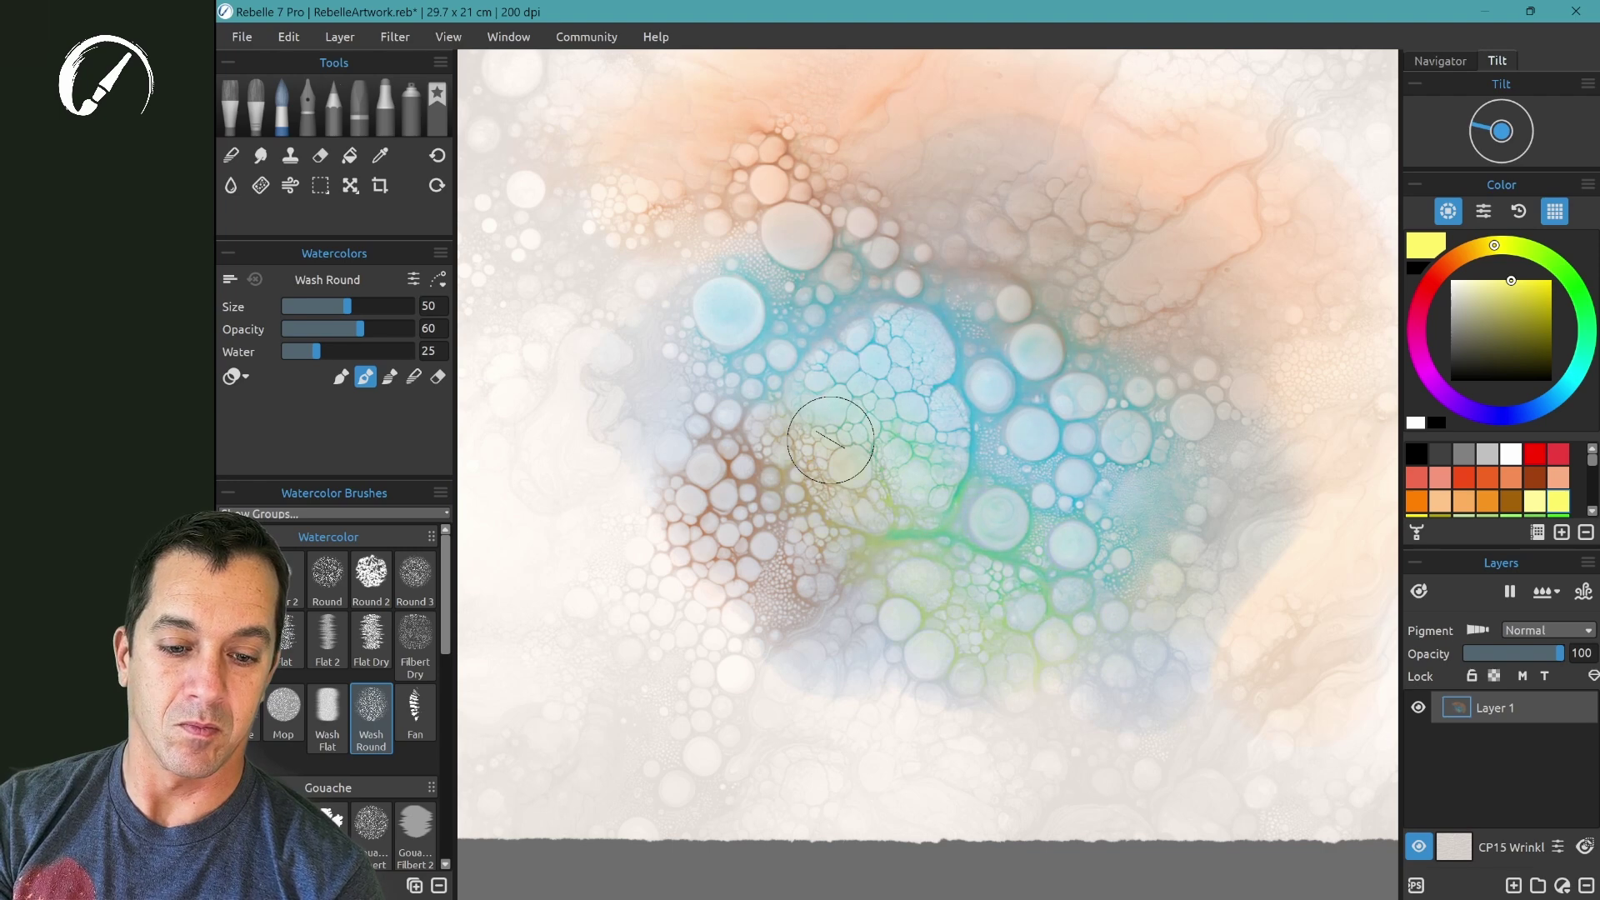
pyautogui.scroll(2, 830, 440)
pyautogui.scroll(1, 830, 440)
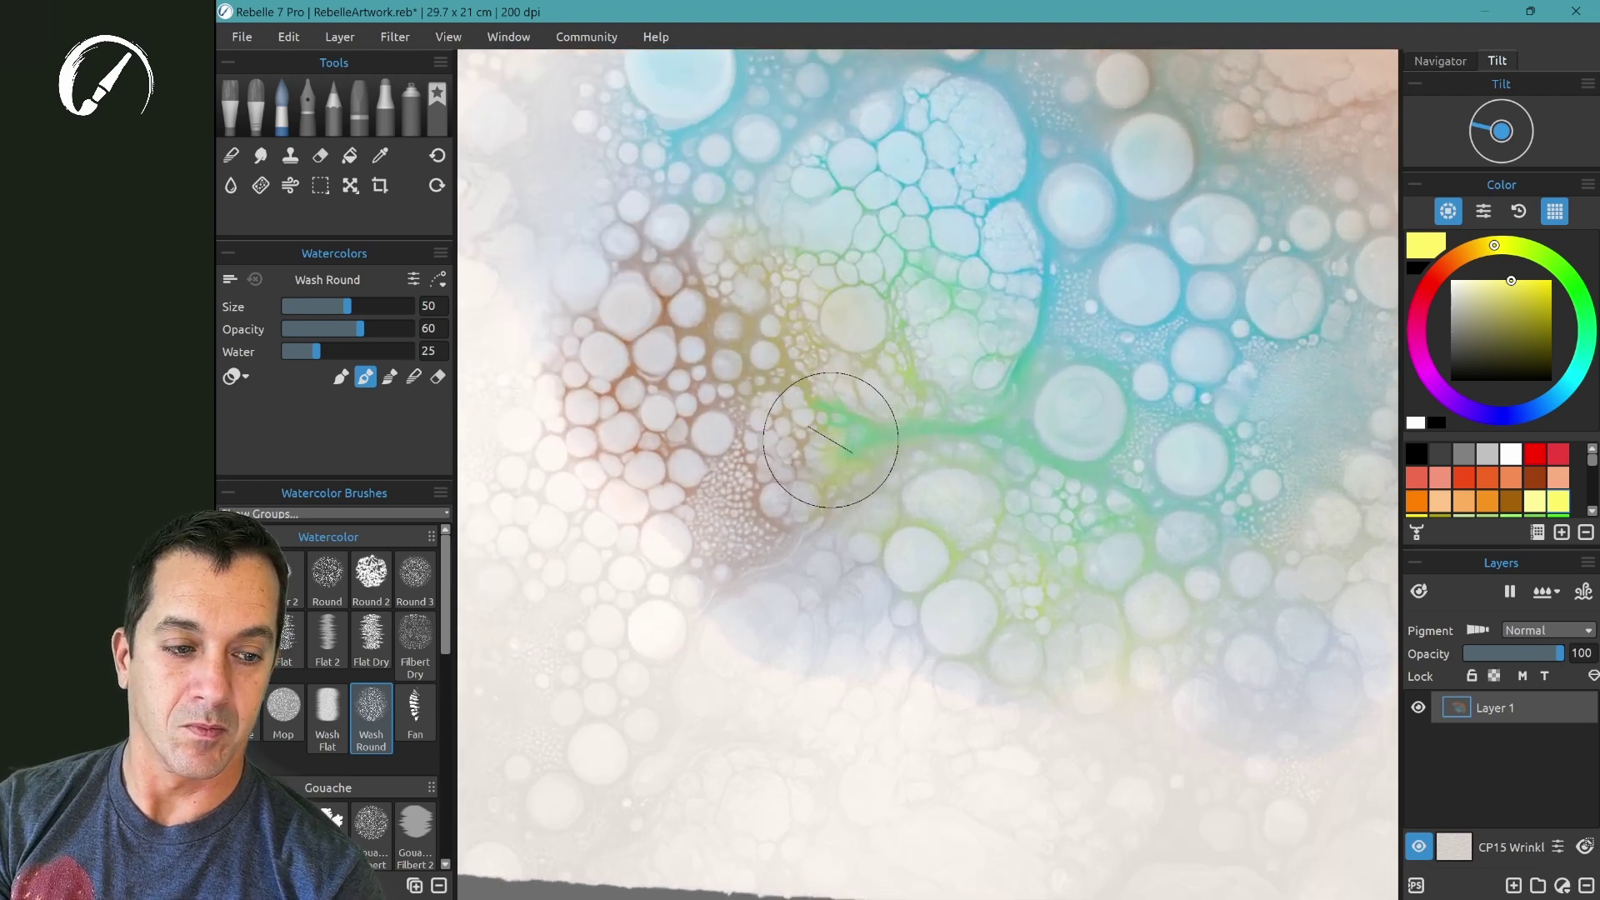
pyautogui.click(1535, 454)
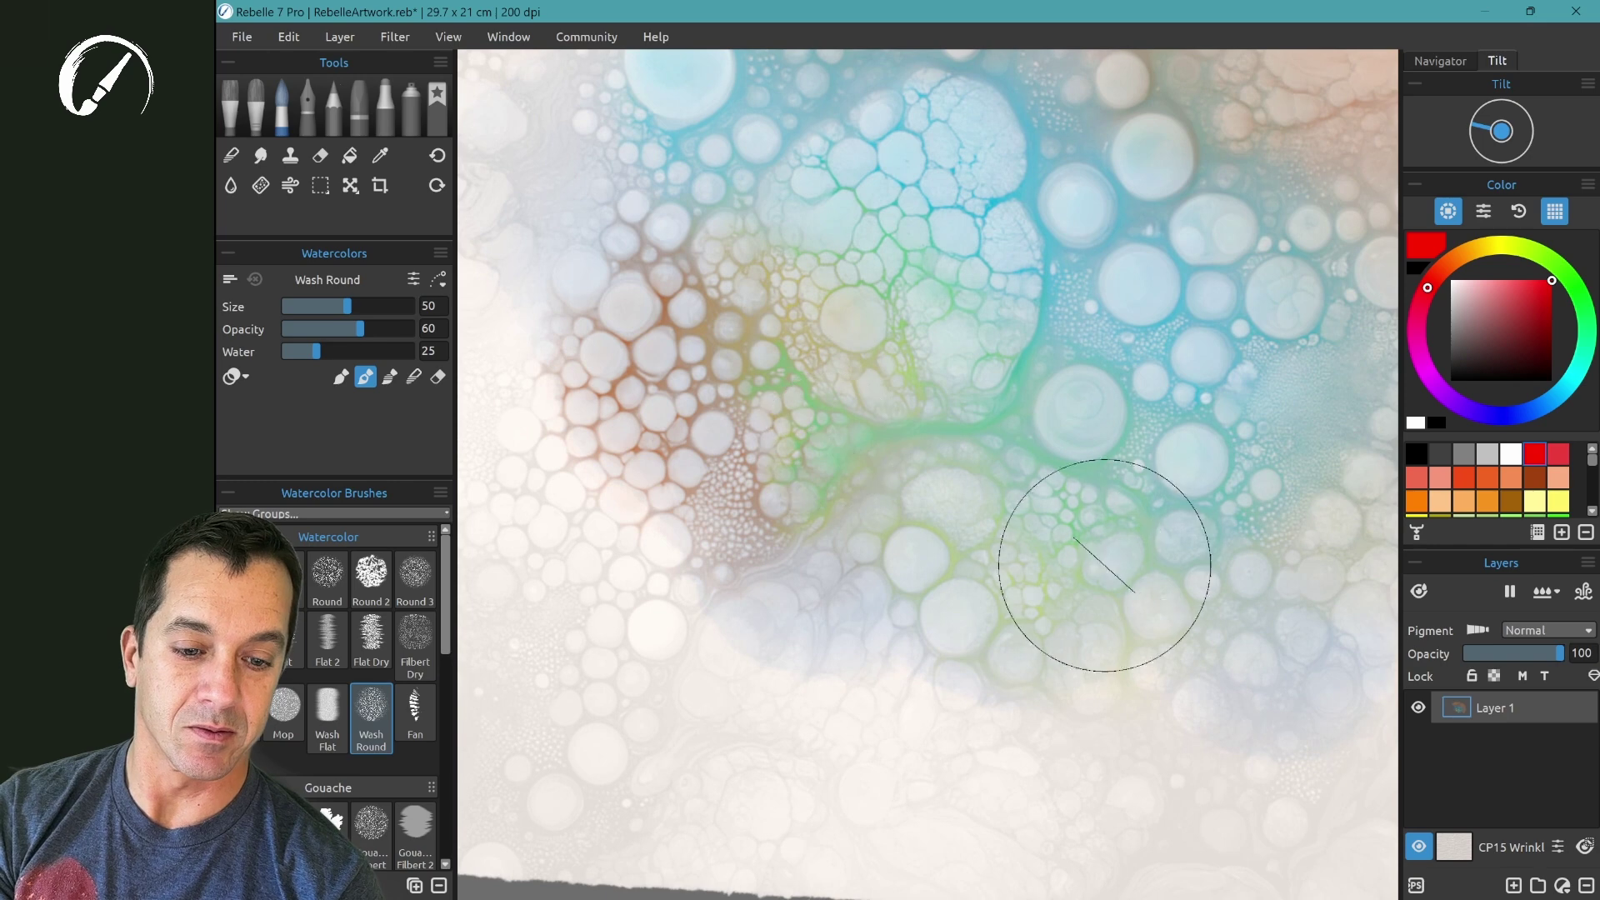
pyautogui.moveTo(1064, 571)
pyautogui.mouseDown()
pyautogui.moveTo(1042, 696)
pyautogui.moveTo(878, 725)
pyautogui.moveTo(807, 678)
pyautogui.moveTo(1150, 668)
pyautogui.moveTo(1085, 702)
pyautogui.mouseUp()
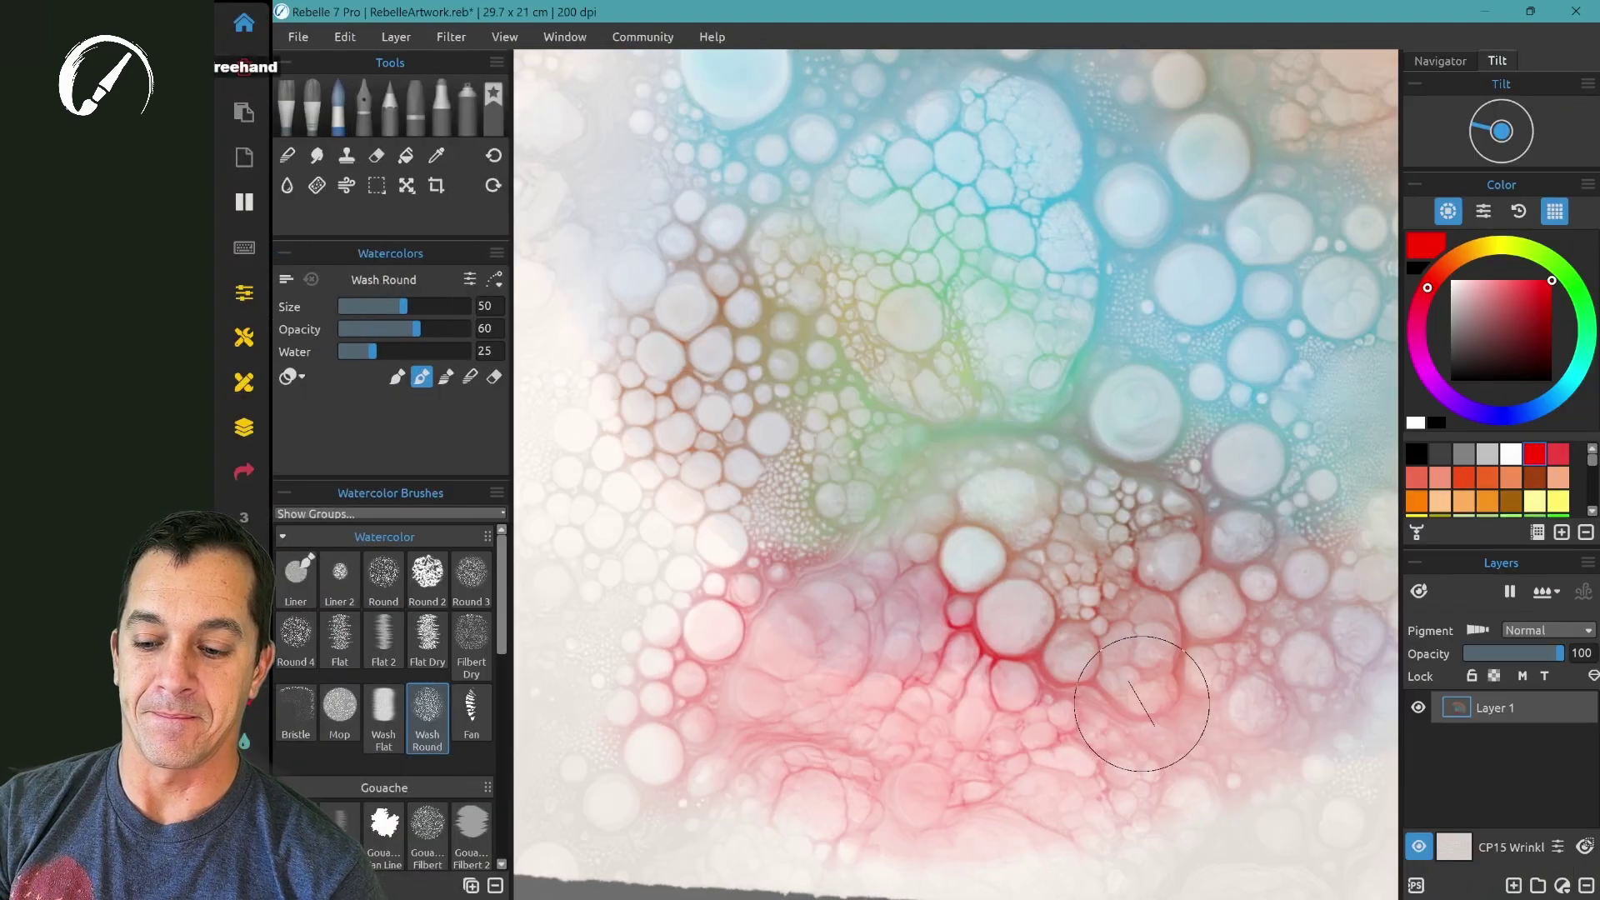
# Enlarge the Blow tool and lay a cyan wash over the pink-red area.
pyautogui.press('o')
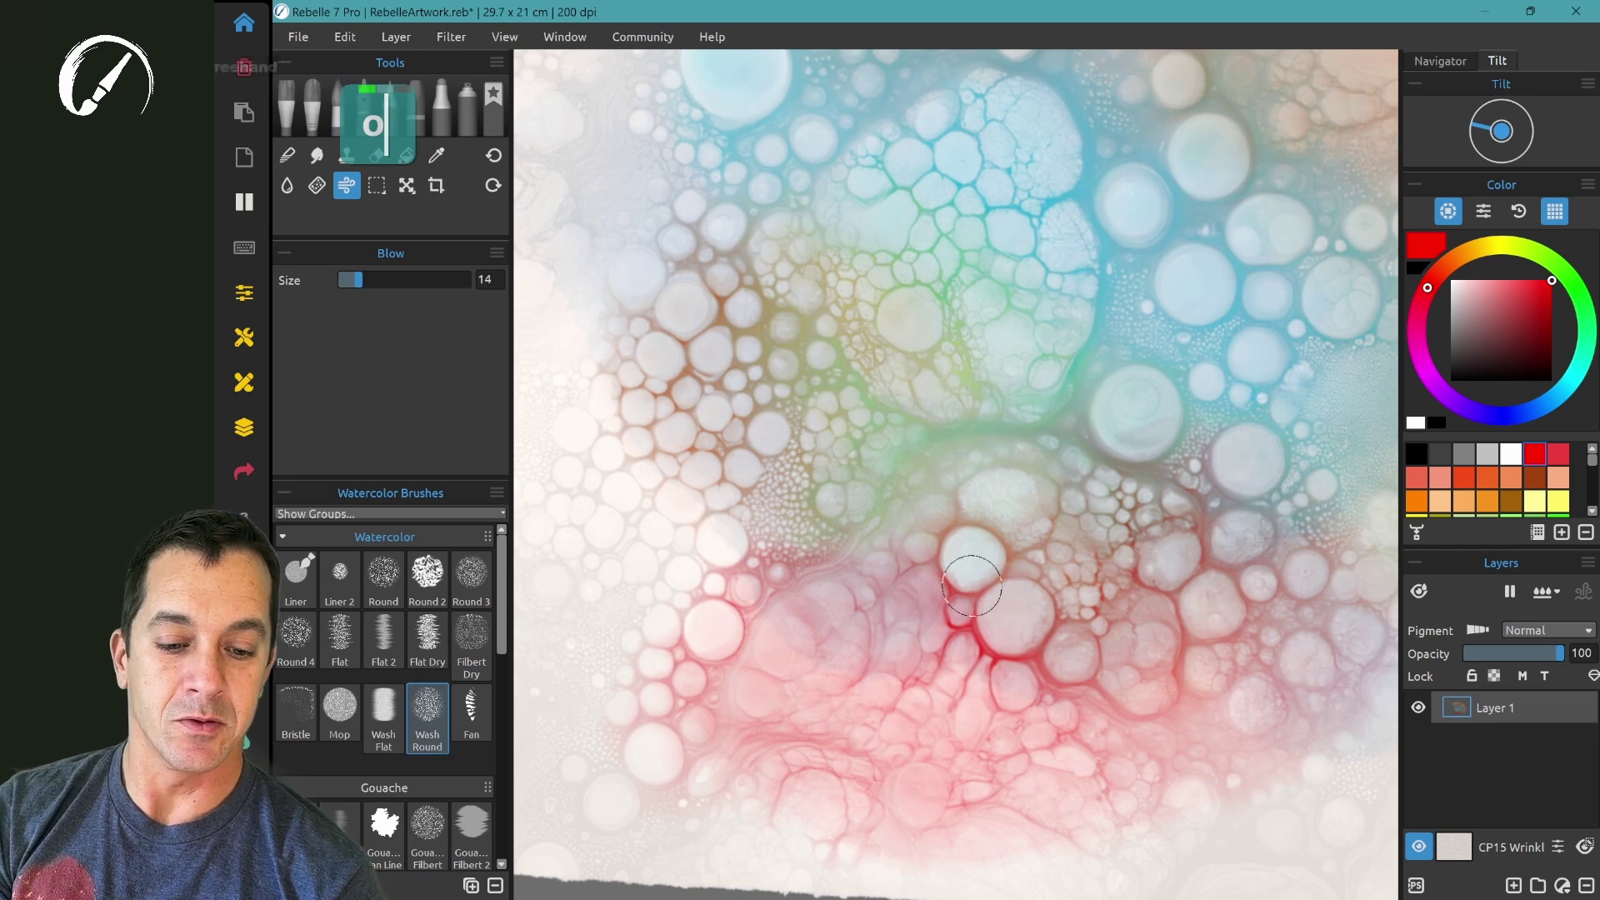
pyautogui.moveTo(968, 474); pyautogui.dragTo(1038, 752)
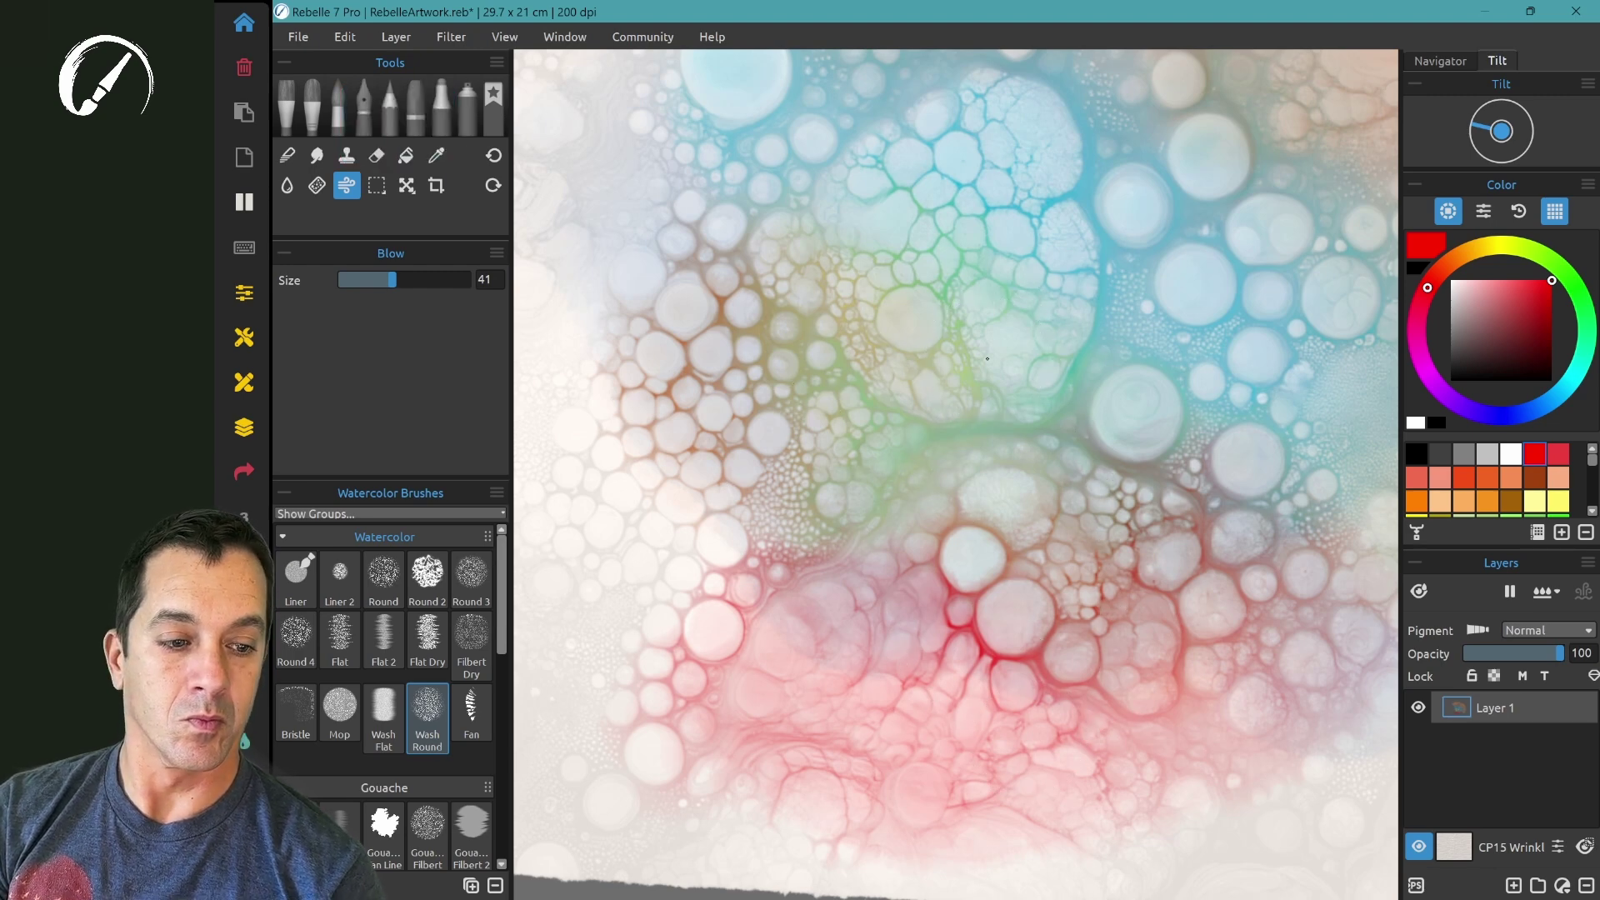
pyautogui.scroll(-1, 1487, 480)
pyautogui.scroll(-1, 1487, 479)
pyautogui.scroll(-2, 1487, 479)
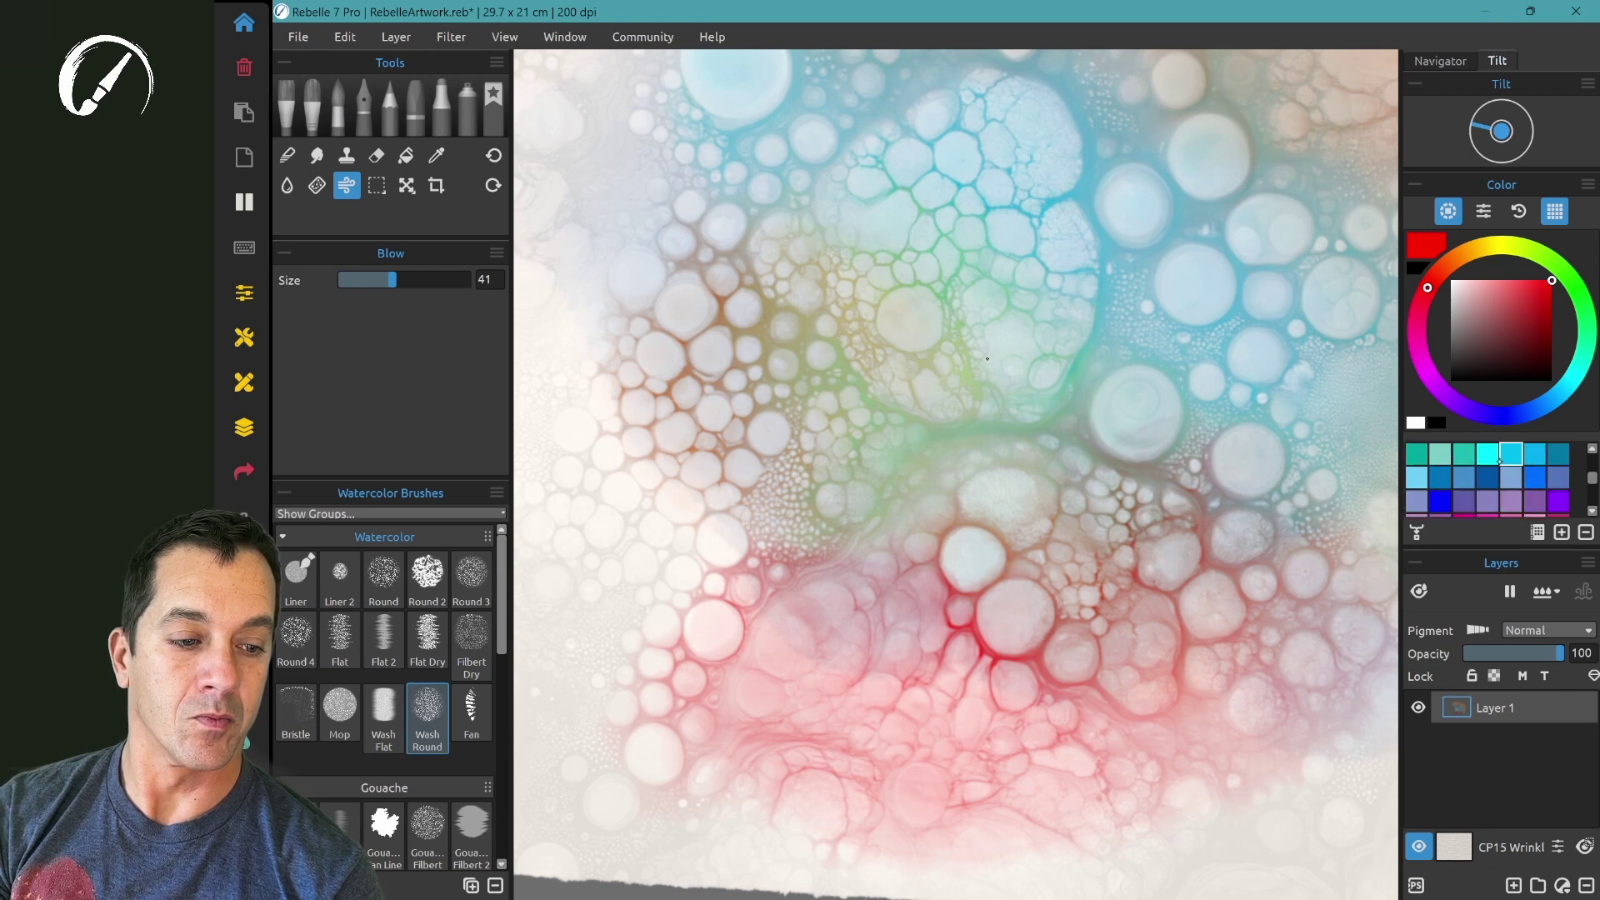
pyautogui.click(1487, 454)
pyautogui.moveTo(1026, 733)
pyautogui.mouseDown()
pyautogui.moveTo(1130, 692)
pyautogui.moveTo(1003, 705)
pyautogui.moveTo(1053, 697)
pyautogui.moveTo(1060, 679)
pyautogui.moveTo(958, 707)
pyautogui.moveTo(1032, 635)
pyautogui.mouseUp()
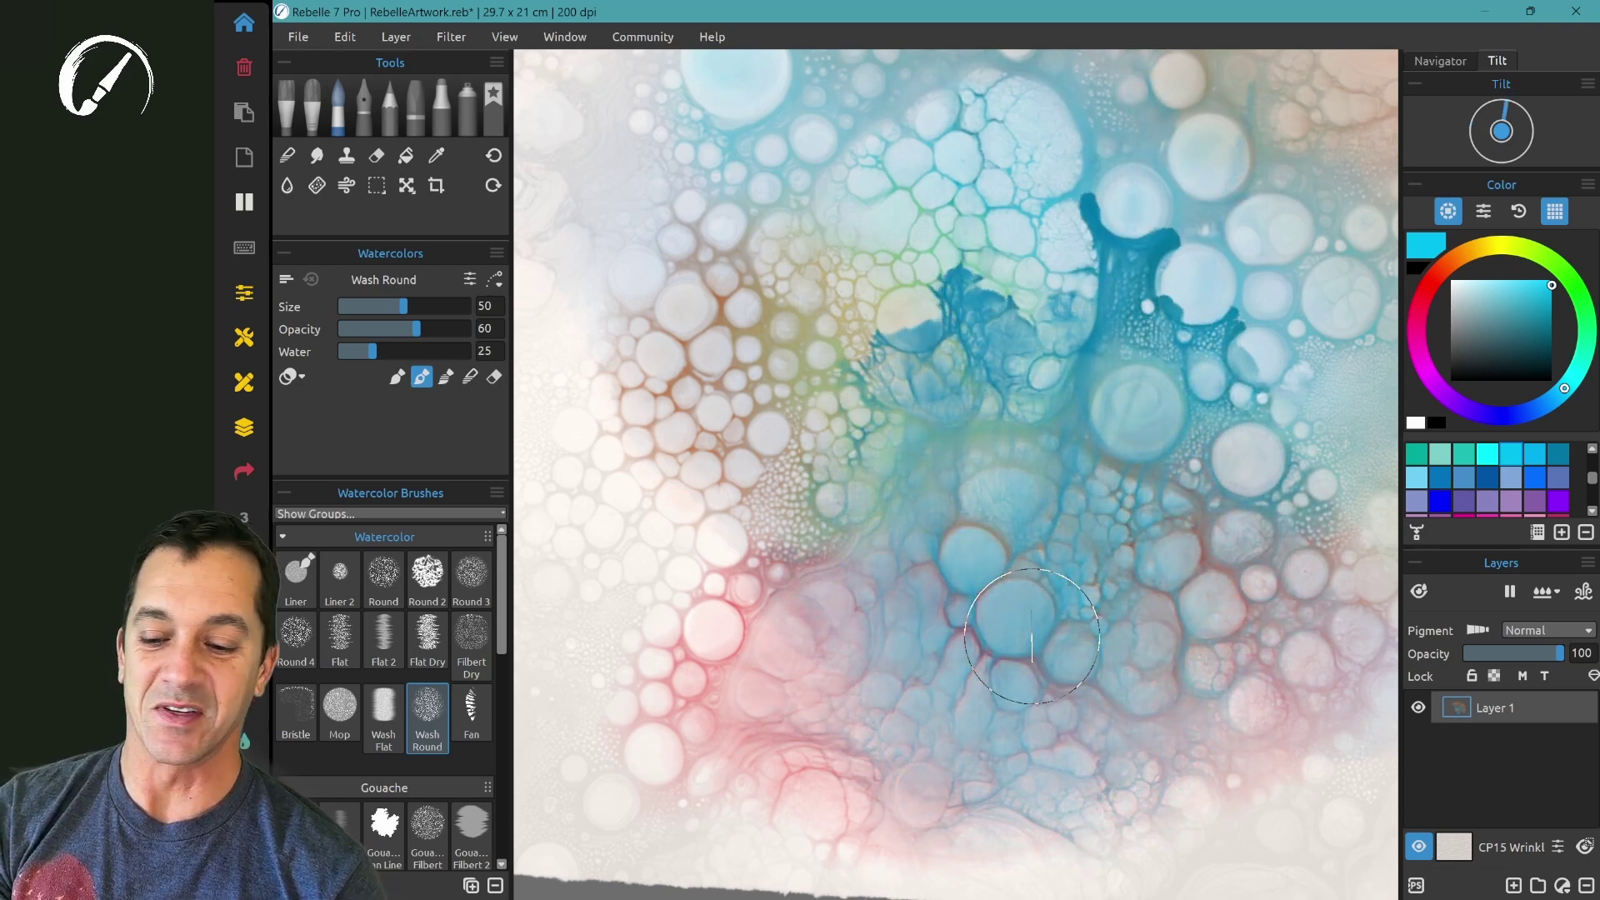
# Blow the wet cyan paint into branching shapes across the lower bubbles.
pyautogui.press('o')
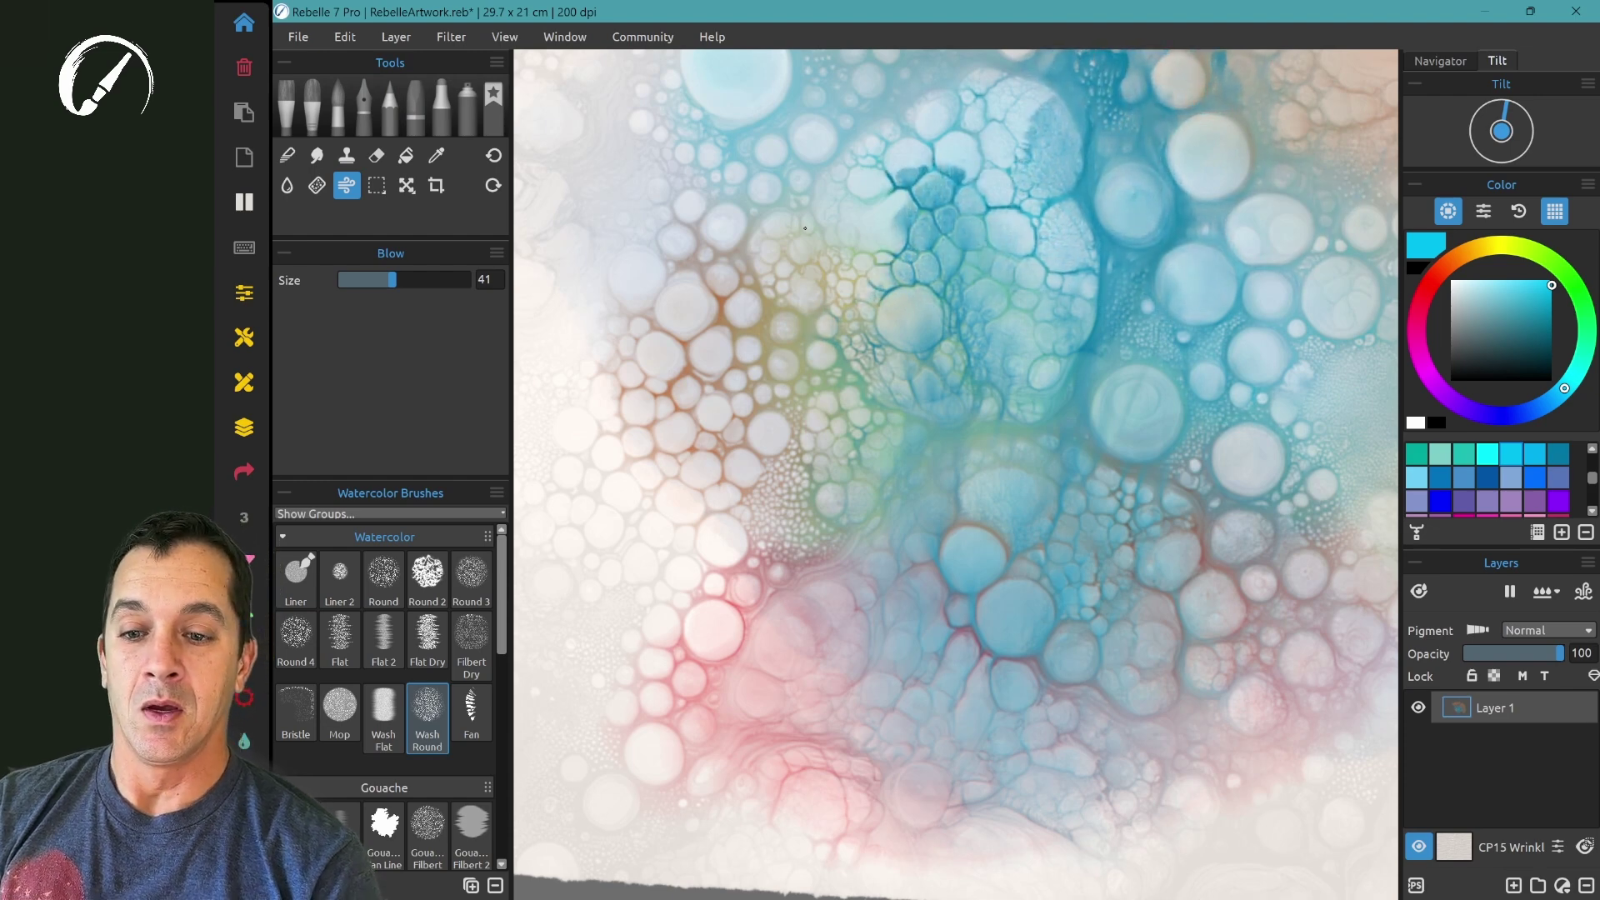
pyautogui.press('b')
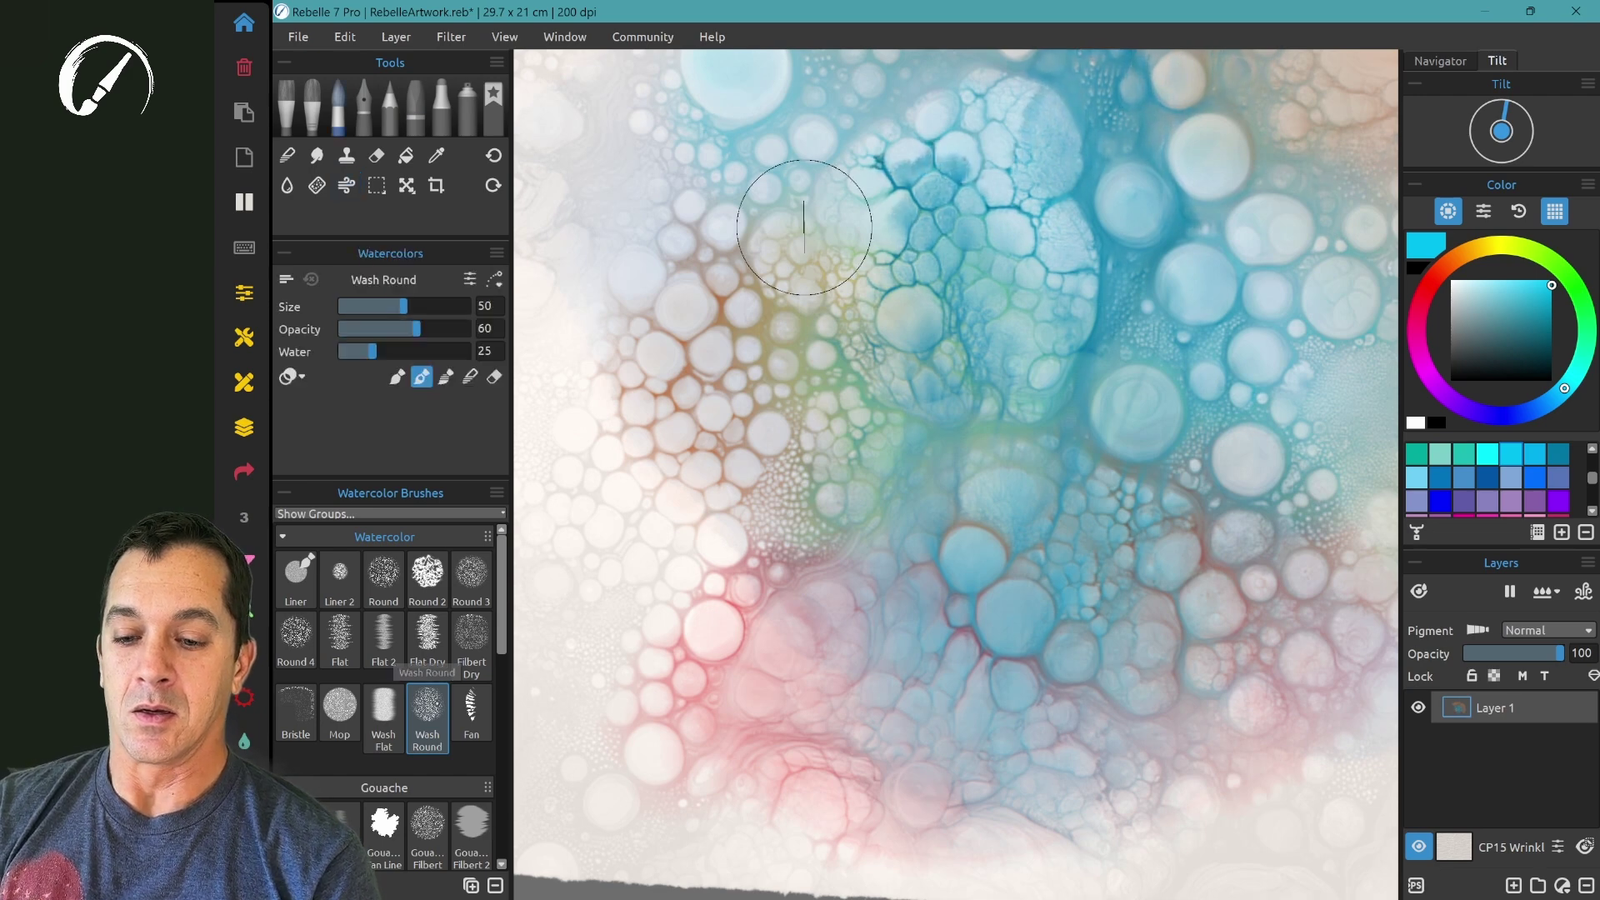
pyautogui.press('e')
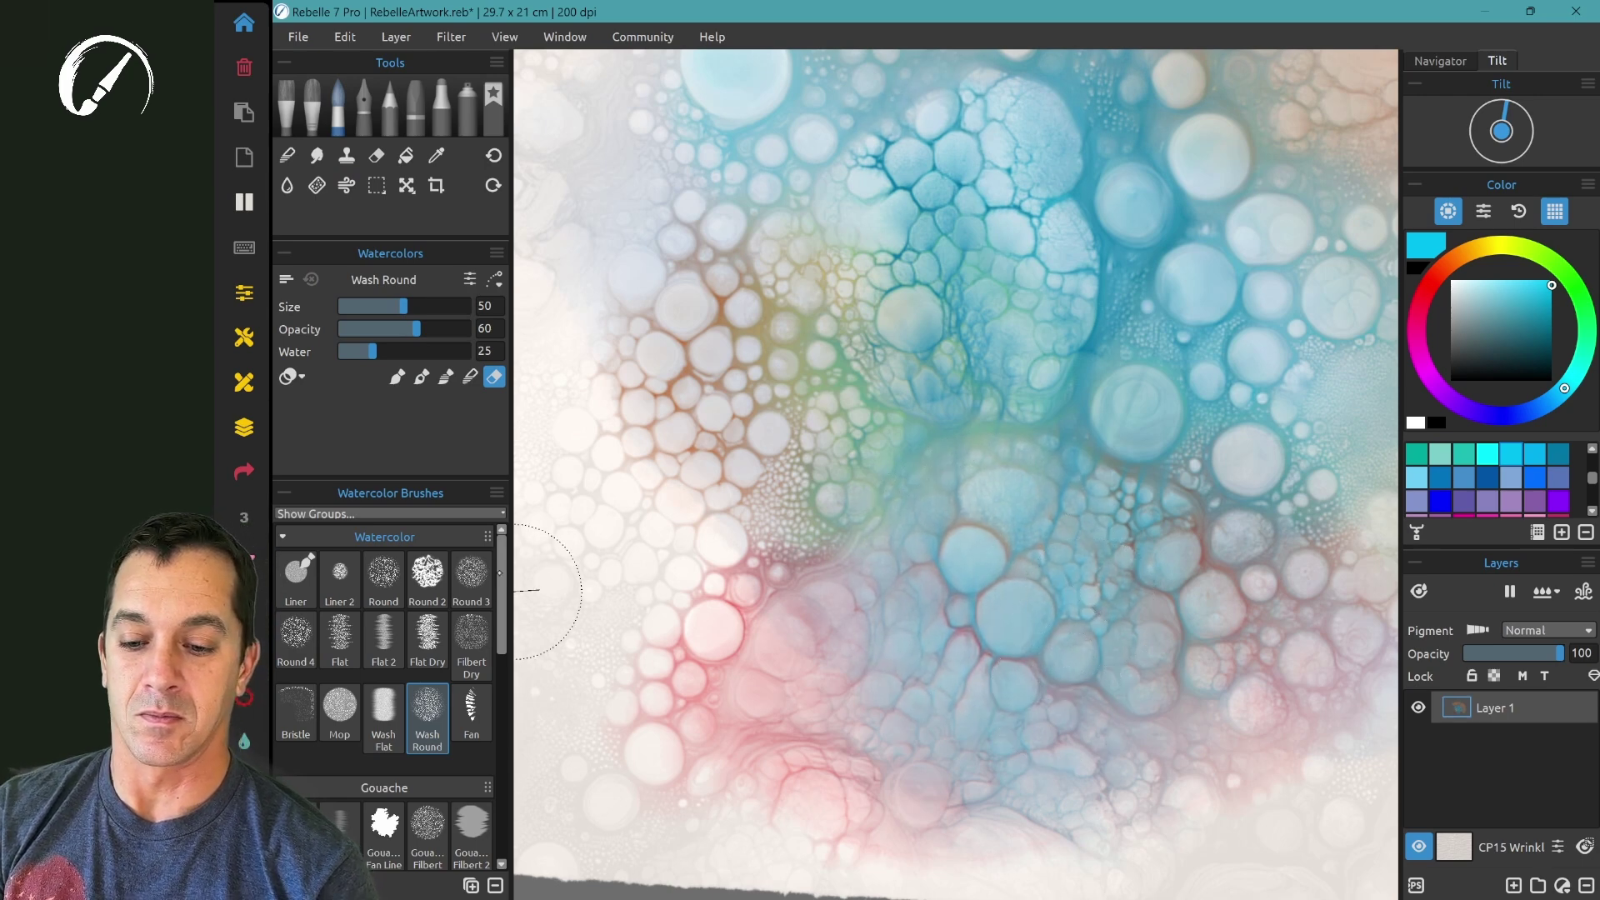
pyautogui.scroll(-3, 417, 625)
pyautogui.scroll(-2, 417, 624)
pyautogui.scroll(-2, 387, 683)
pyautogui.scroll(-2, 387, 684)
pyautogui.scroll(-1, 387, 683)
pyautogui.scroll(6, 387, 683)
pyautogui.scroll(-2, 388, 683)
pyautogui.scroll(-2, 387, 683)
pyautogui.scroll(6, 387, 683)
pyautogui.press('p')
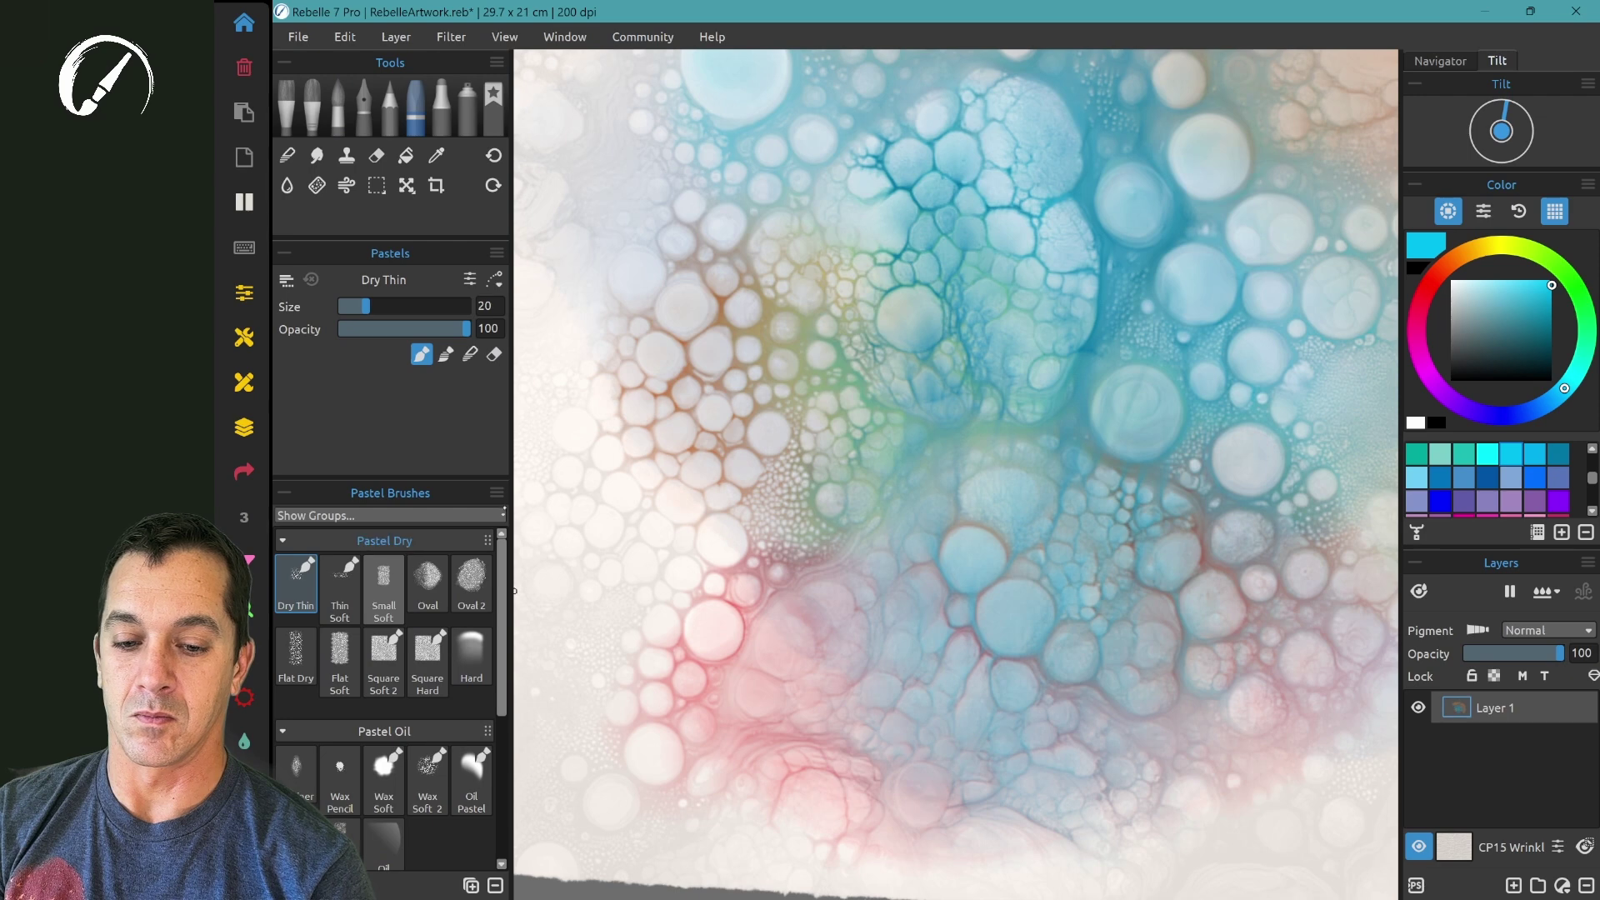
# With the Small Soft pastel, lay cyan then dark teal over the lower and left bubbles.
pyautogui.click(384, 583)
pyautogui.moveTo(1021, 487); pyautogui.dragTo(950, 555)
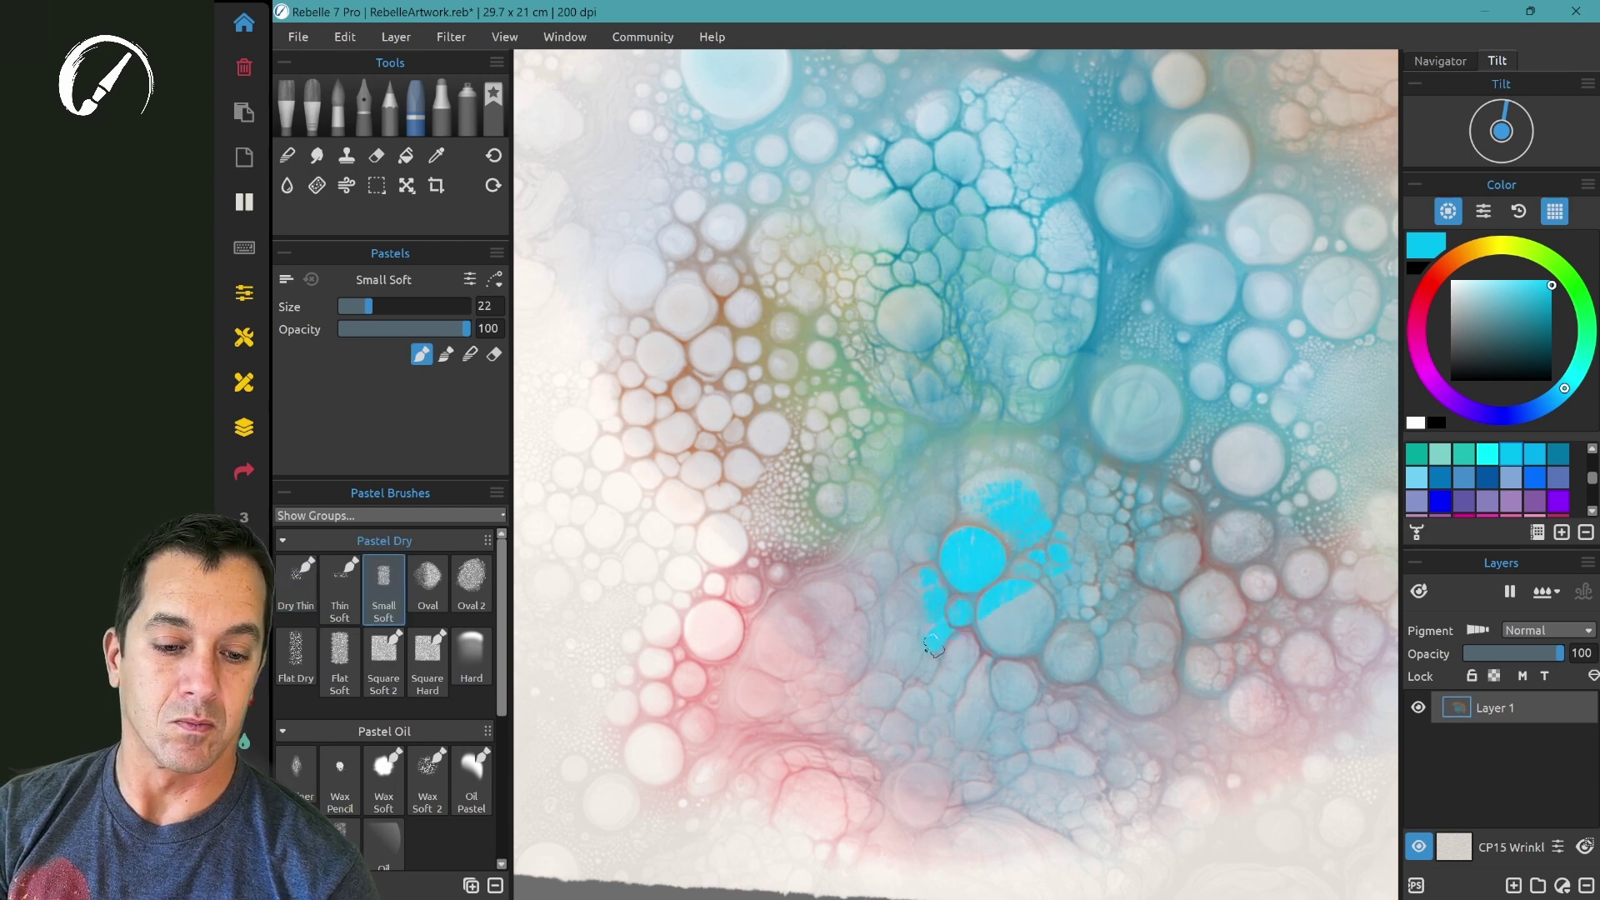
pyautogui.moveTo(942, 639); pyautogui.dragTo(1055, 644)
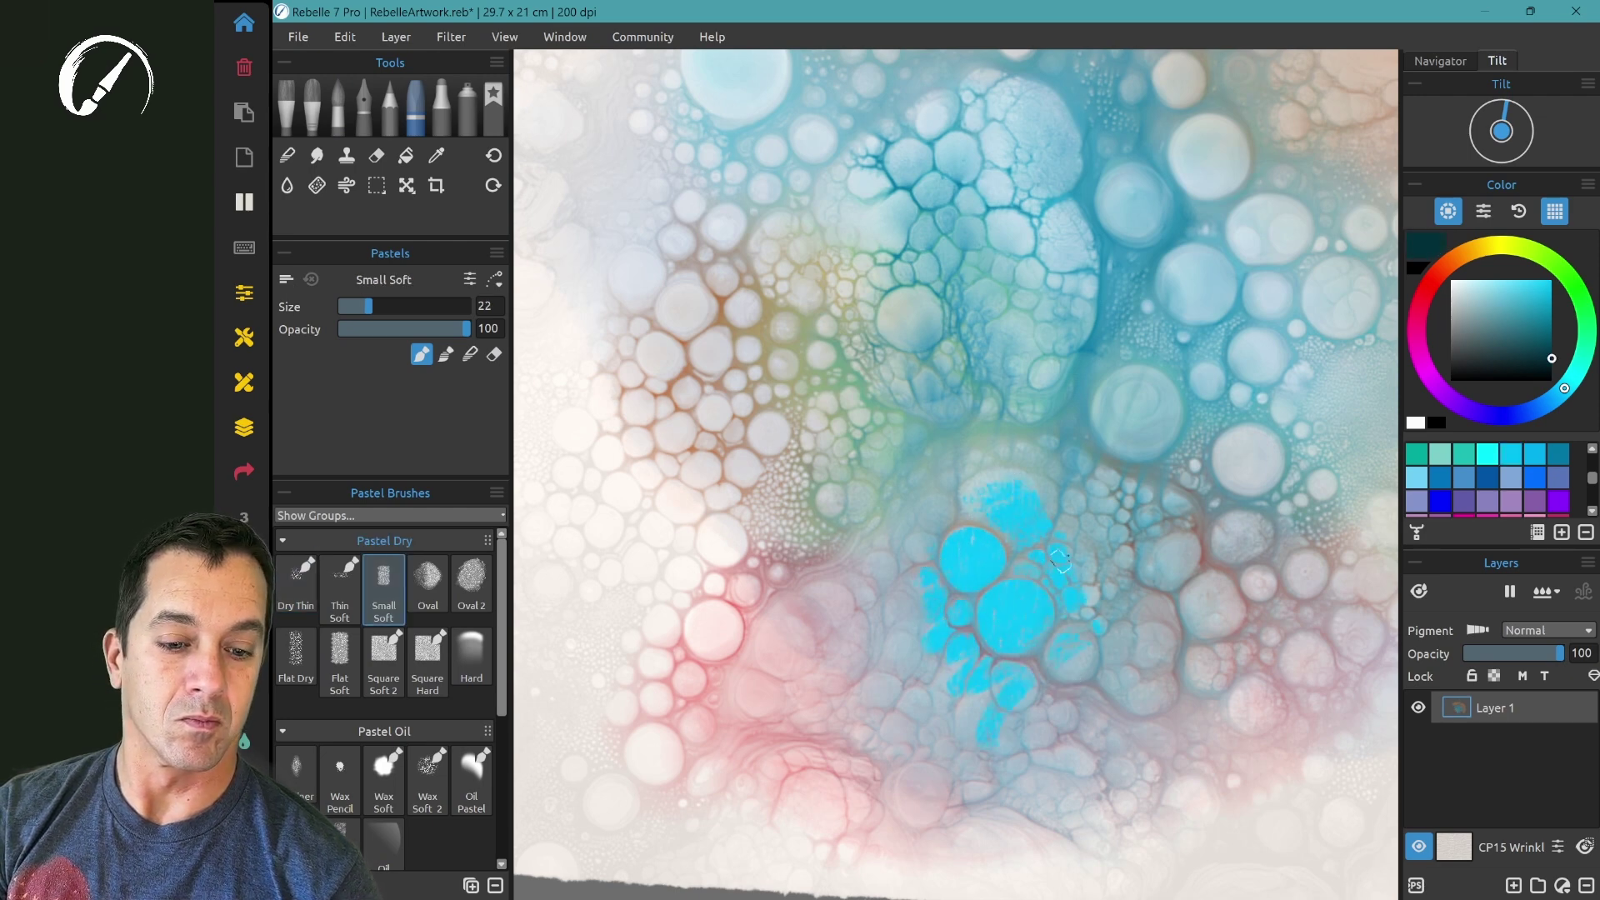
pyautogui.moveTo(1046, 553); pyautogui.dragTo(1002, 793)
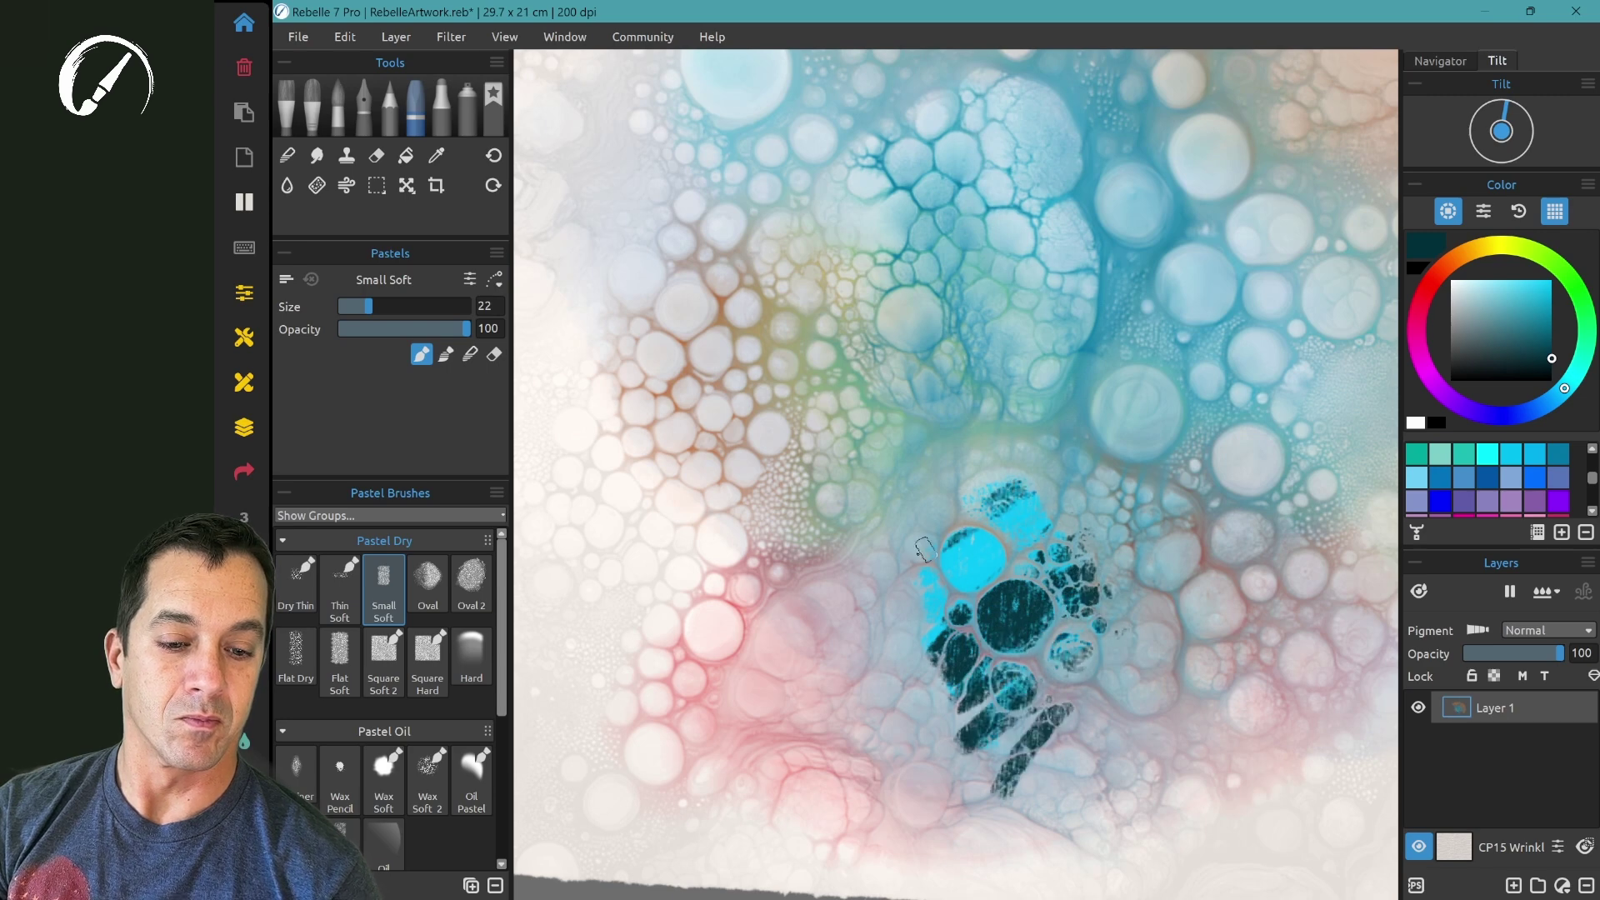
pyautogui.moveTo(737, 512)
pyautogui.mouseDown()
pyautogui.moveTo(816, 450)
pyautogui.moveTo(776, 534)
pyautogui.mouseUp()
pyautogui.moveTo(816, 464); pyautogui.dragTo(640, 383)
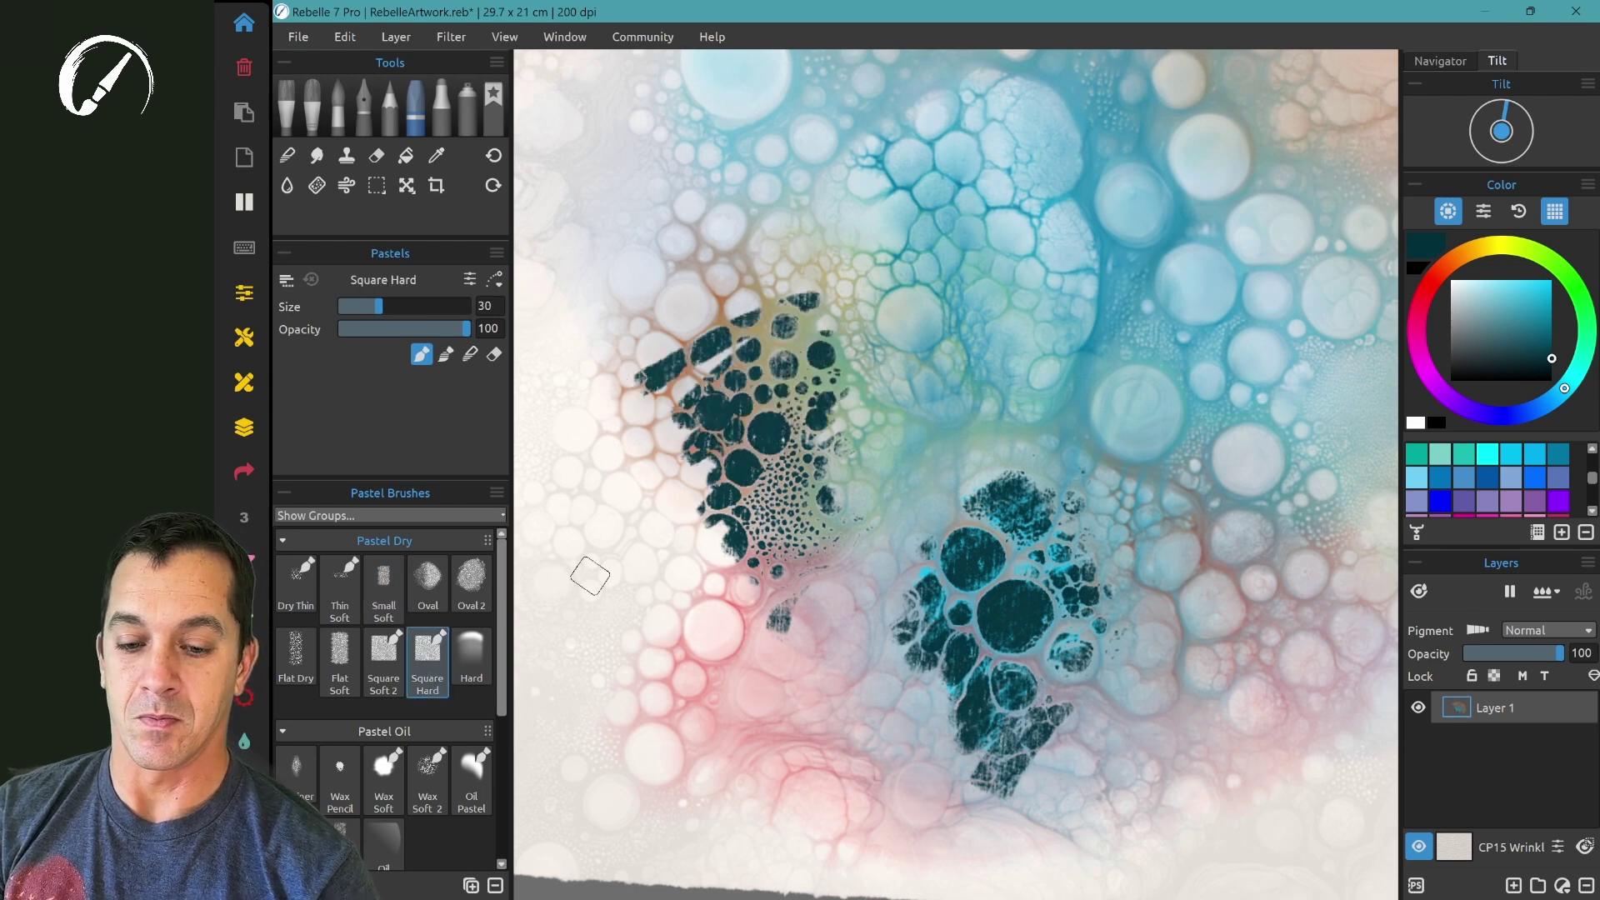
pyautogui.moveTo(587, 580); pyautogui.dragTo(837, 649)
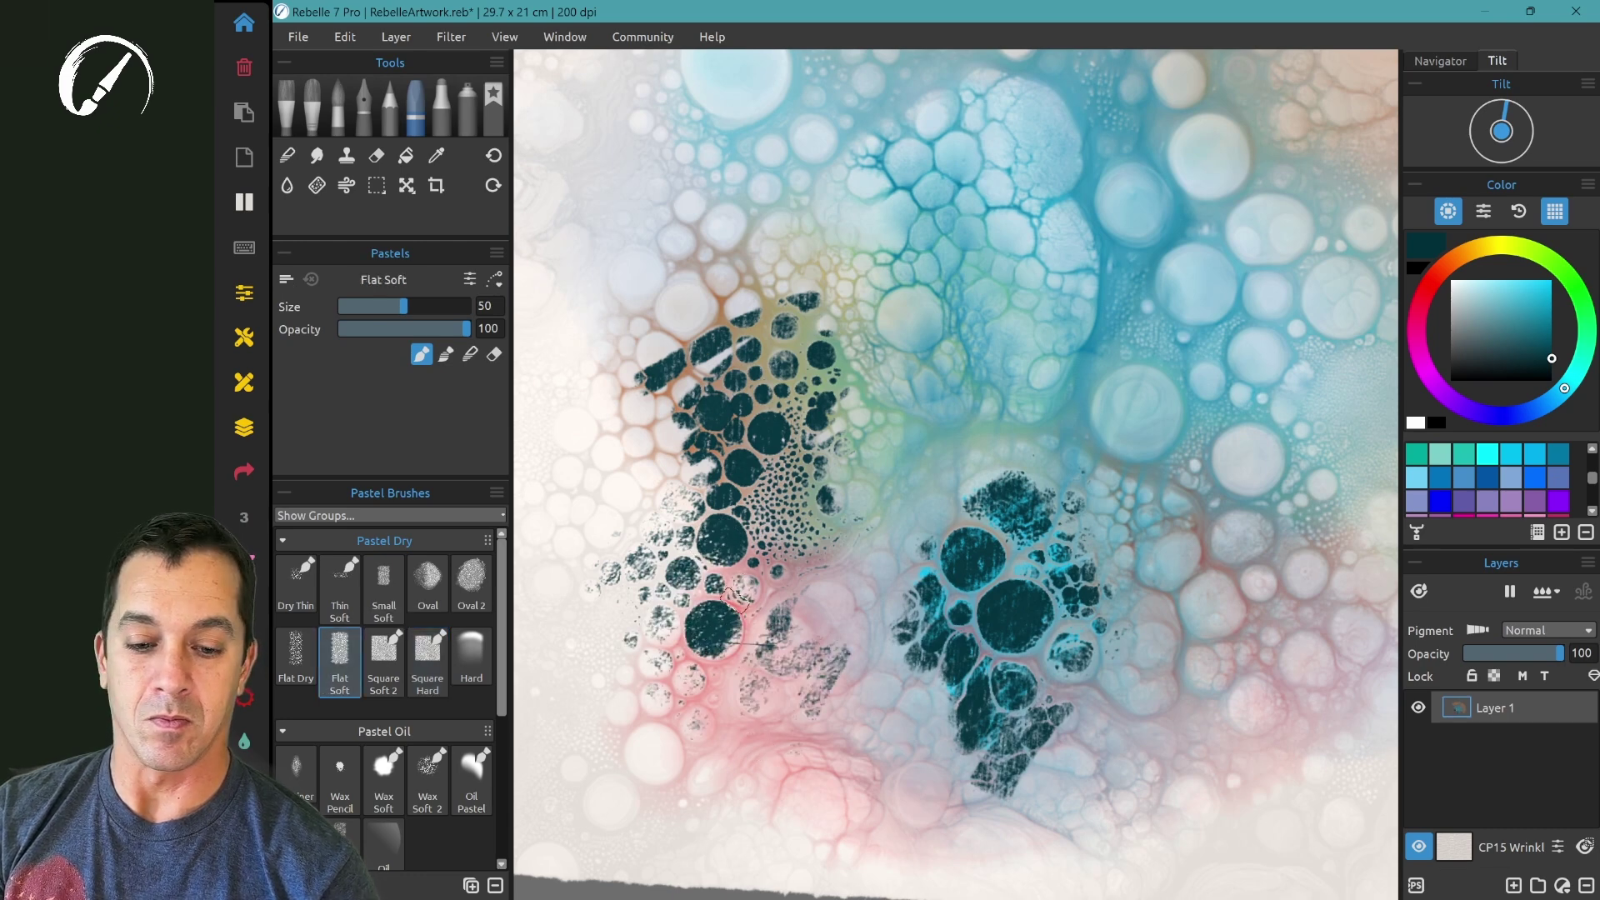
pyautogui.moveTo(813, 631); pyautogui.dragTo(867, 775)
# Cover the upper bubbles with dark teal pastel, using harder pastels for the edges.
pyautogui.moveTo(999, 350)
pyautogui.mouseDown()
pyautogui.moveTo(900, 433)
pyautogui.moveTo(850, 167)
pyautogui.moveTo(709, 243)
pyautogui.mouseUp()
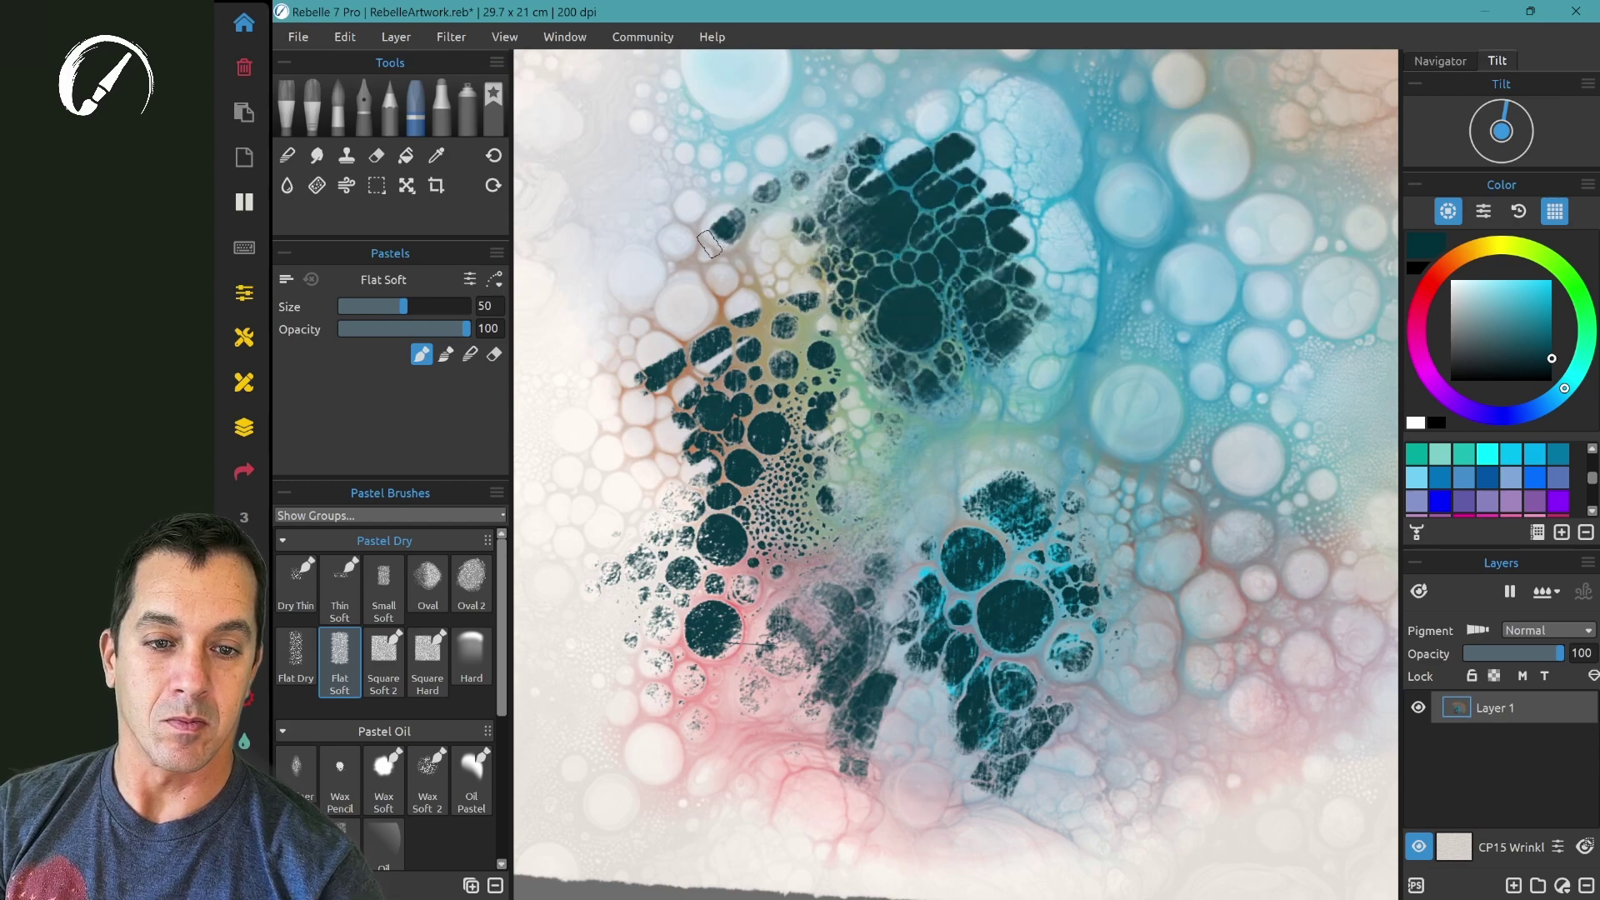
pyautogui.moveTo(1003, 110)
pyautogui.mouseDown()
pyautogui.moveTo(942, 125)
pyautogui.moveTo(1083, 200)
pyautogui.moveTo(983, 283)
pyautogui.moveTo(1084, 297)
pyautogui.moveTo(999, 450)
pyautogui.moveTo(1125, 417)
pyautogui.mouseUp()
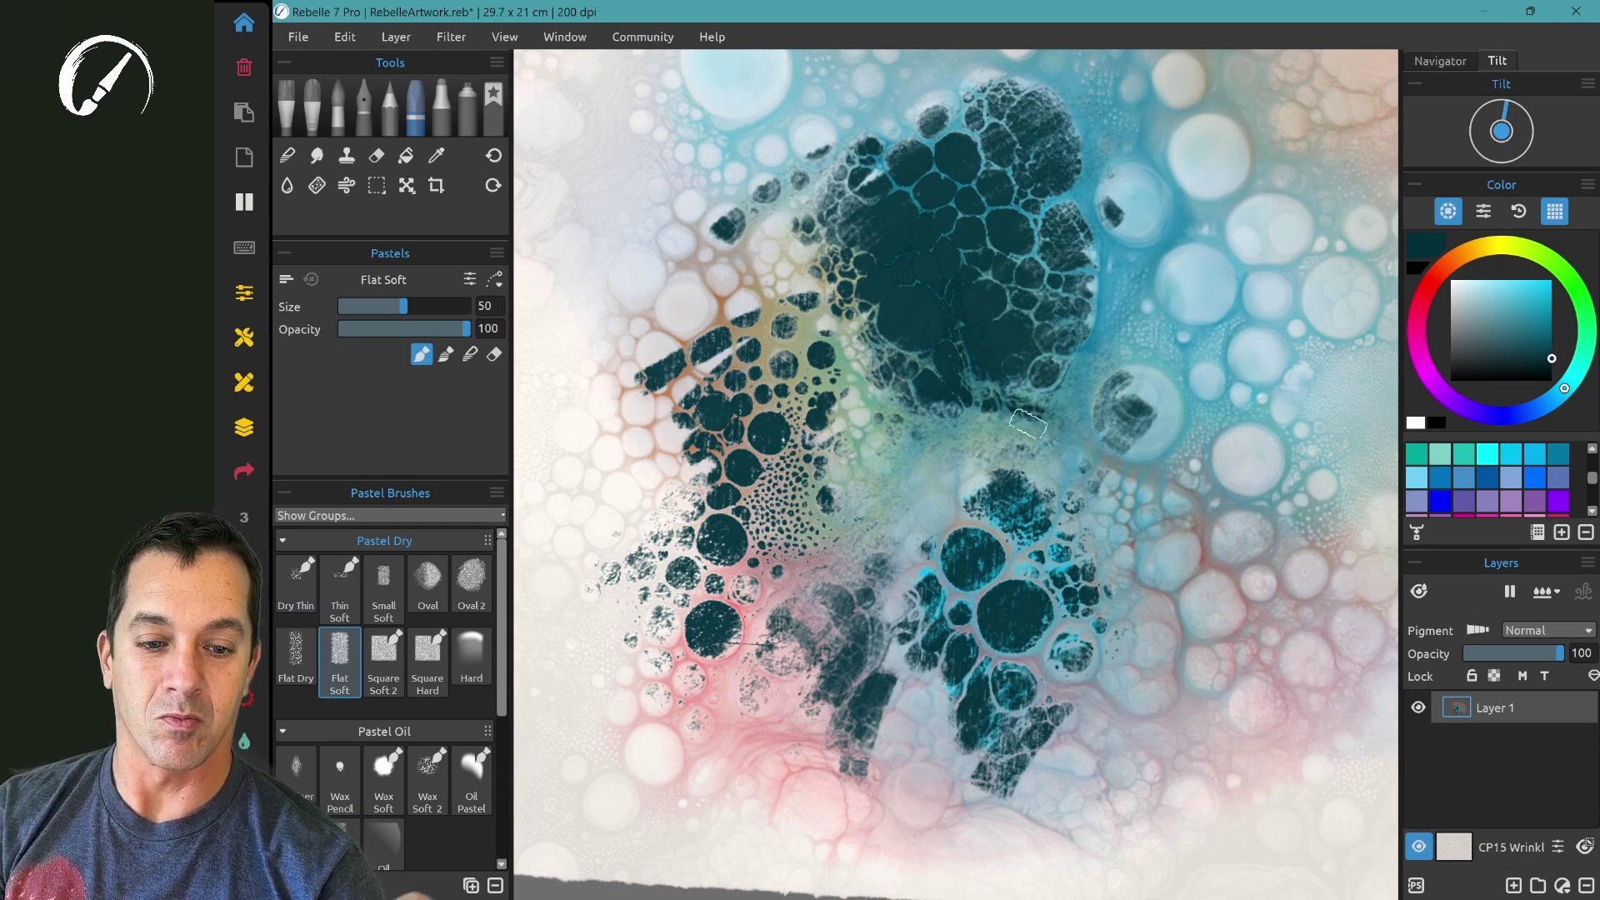
pyautogui.click(471, 658)
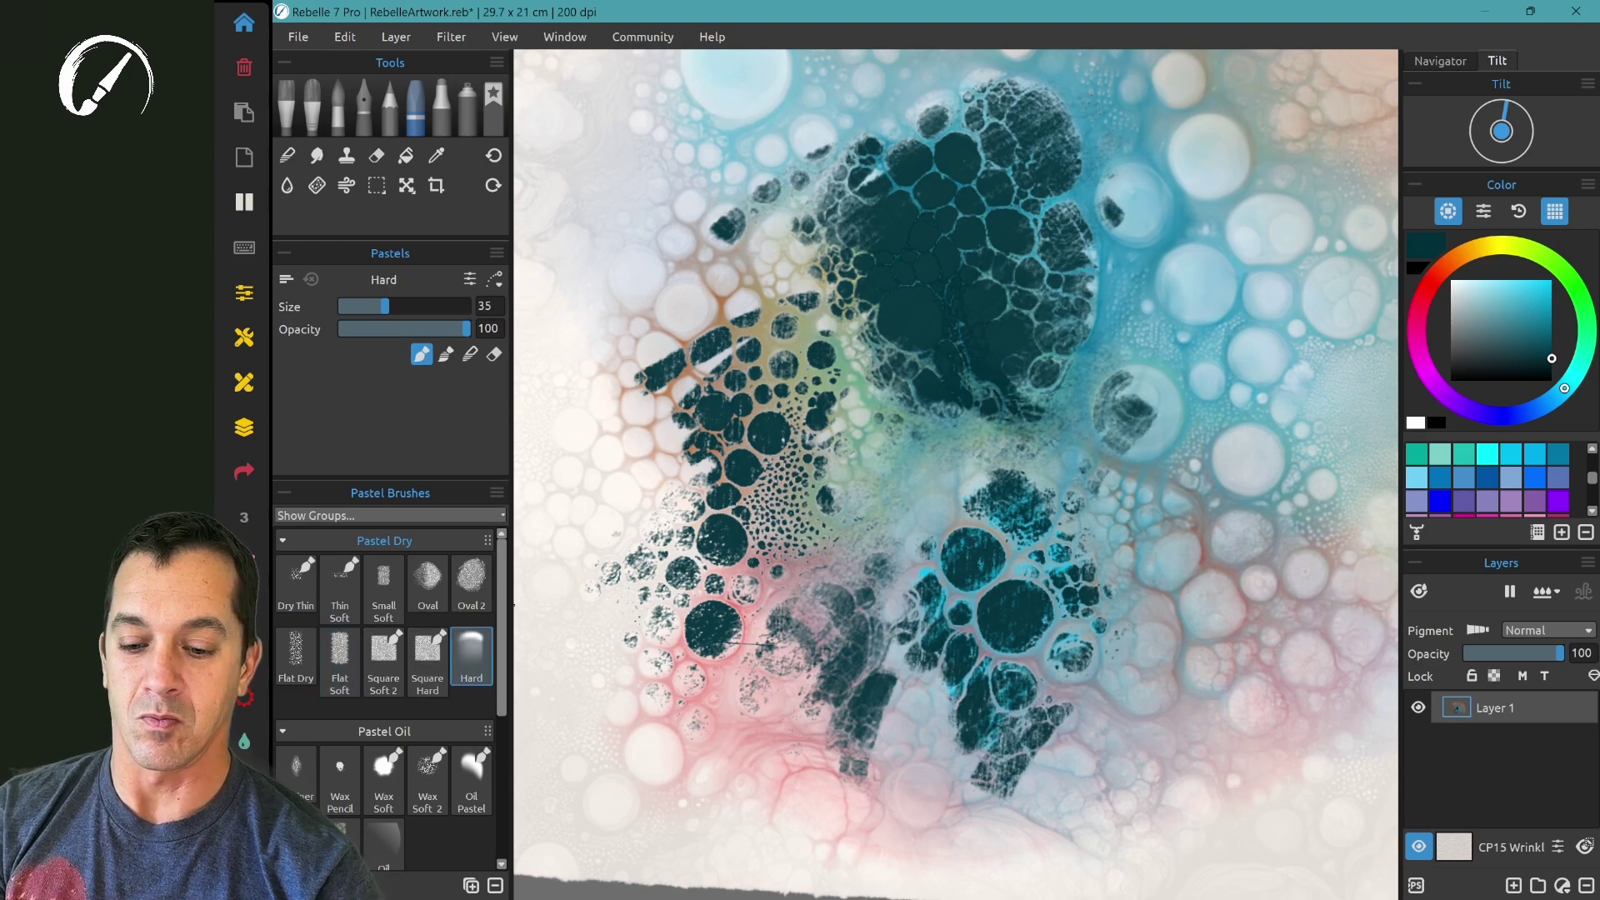
pyautogui.moveTo(829, 467); pyautogui.dragTo(955, 403)
pyautogui.moveTo(894, 448)
pyautogui.mouseDown()
pyautogui.moveTo(824, 325)
pyautogui.moveTo(633, 375)
pyautogui.moveTo(583, 250)
pyautogui.moveTo(607, 176)
pyautogui.mouseUp()
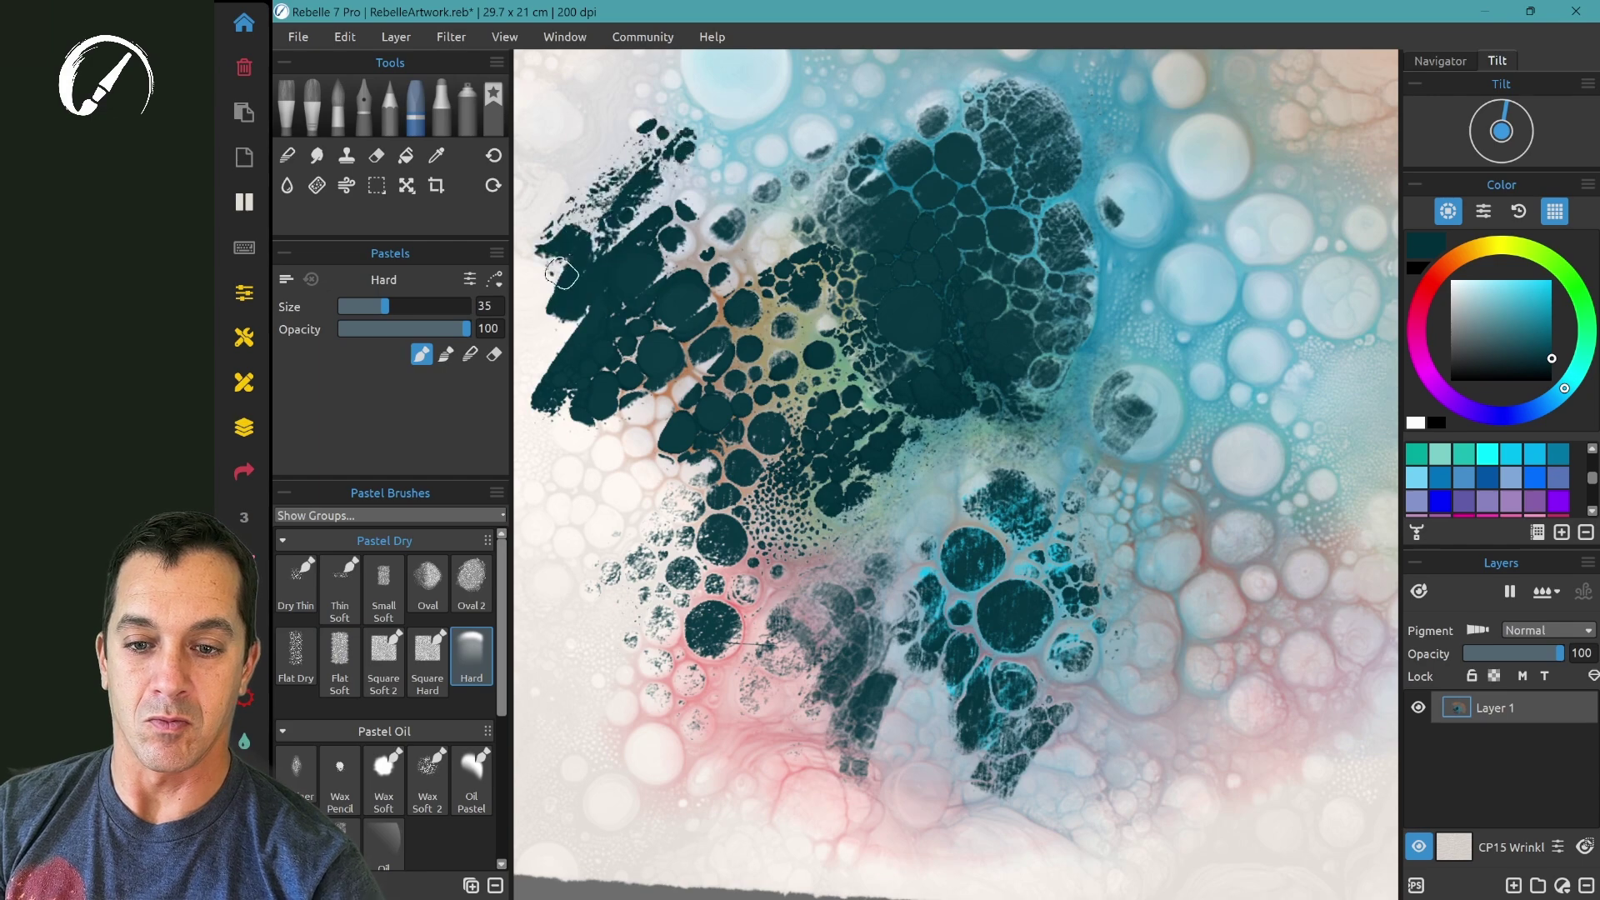
pyautogui.moveTo(552, 418)
pyautogui.mouseDown()
pyautogui.moveTo(583, 516)
pyautogui.moveTo(666, 616)
pyautogui.mouseUp()
# Blend the teal strokes with the Soft water brush and hide the wet-area preview.
pyautogui.press('w')
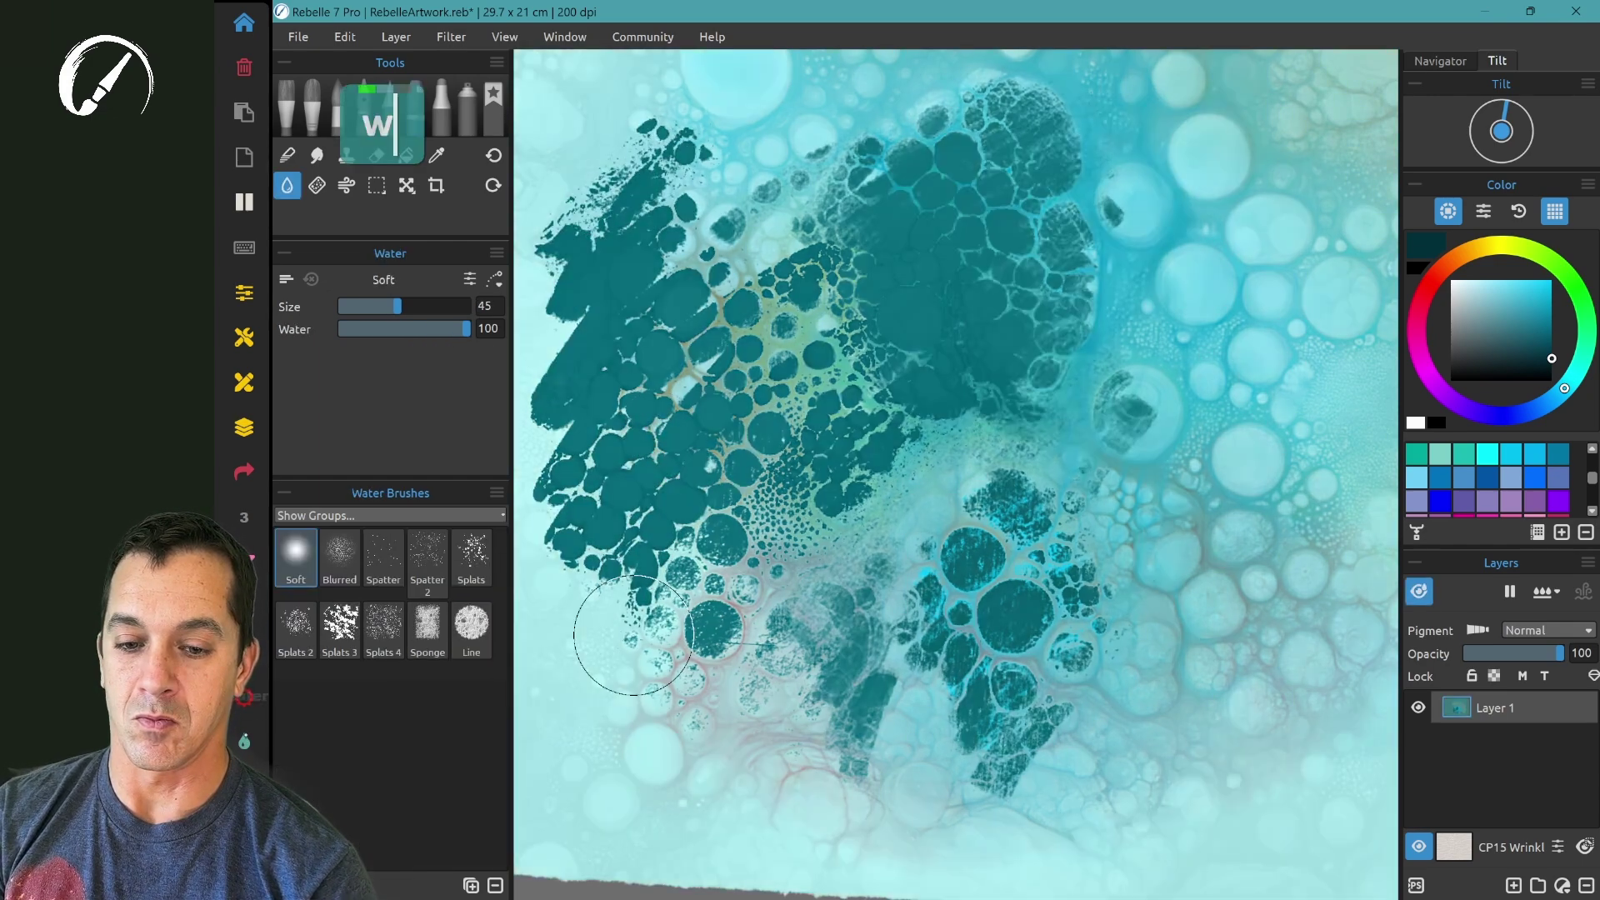
pyautogui.moveTo(690, 293); pyautogui.dragTo(649, 473)
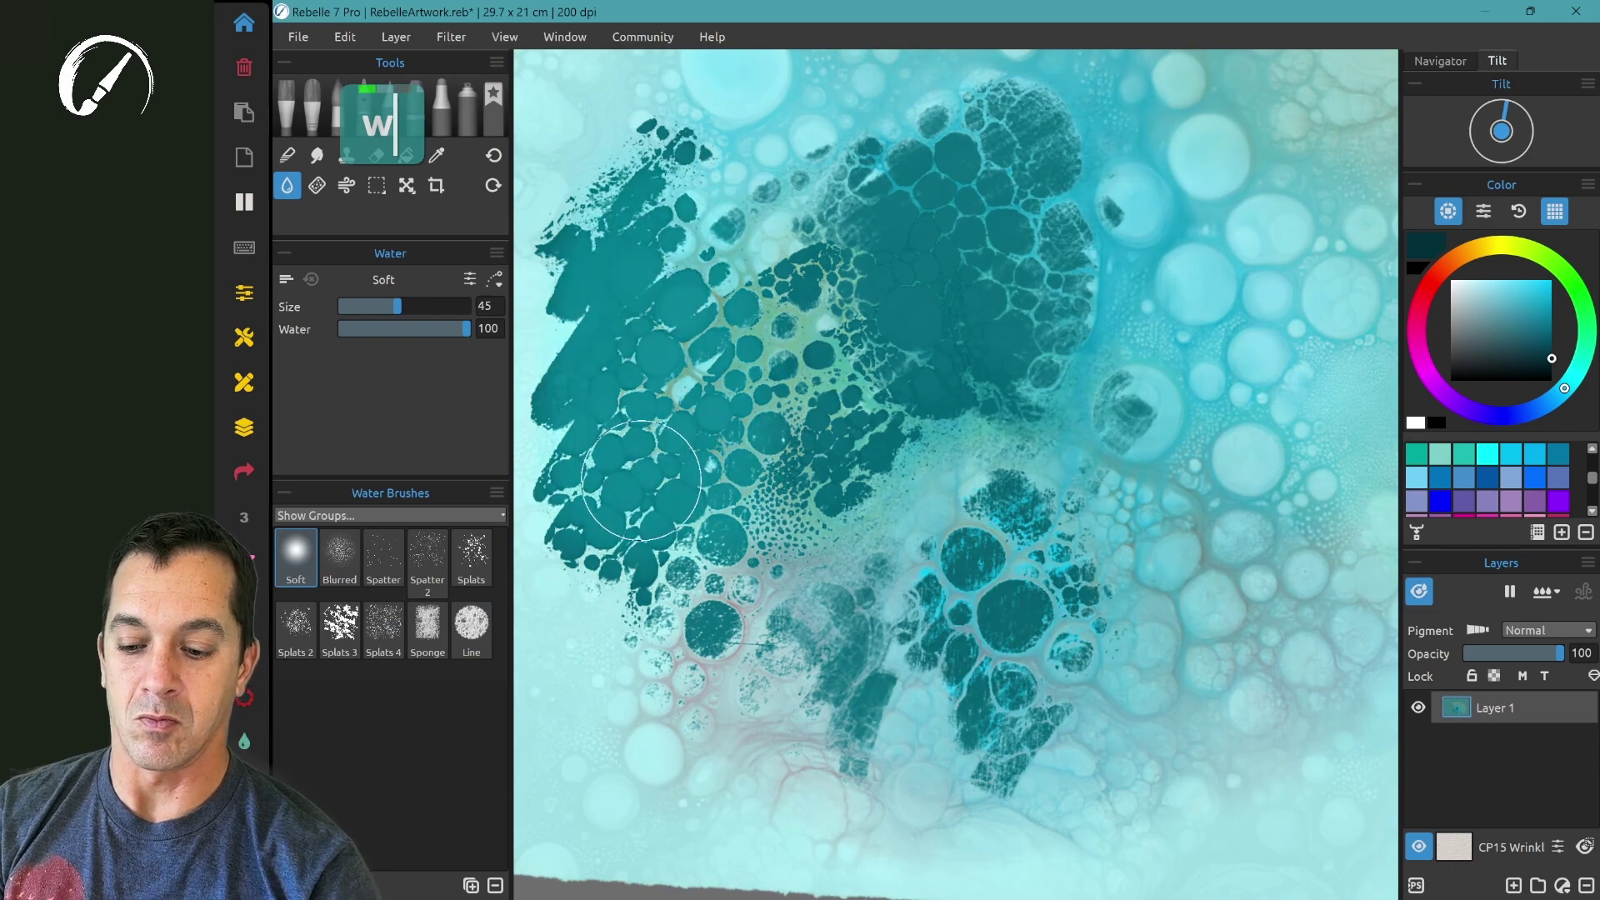
pyautogui.press('h')
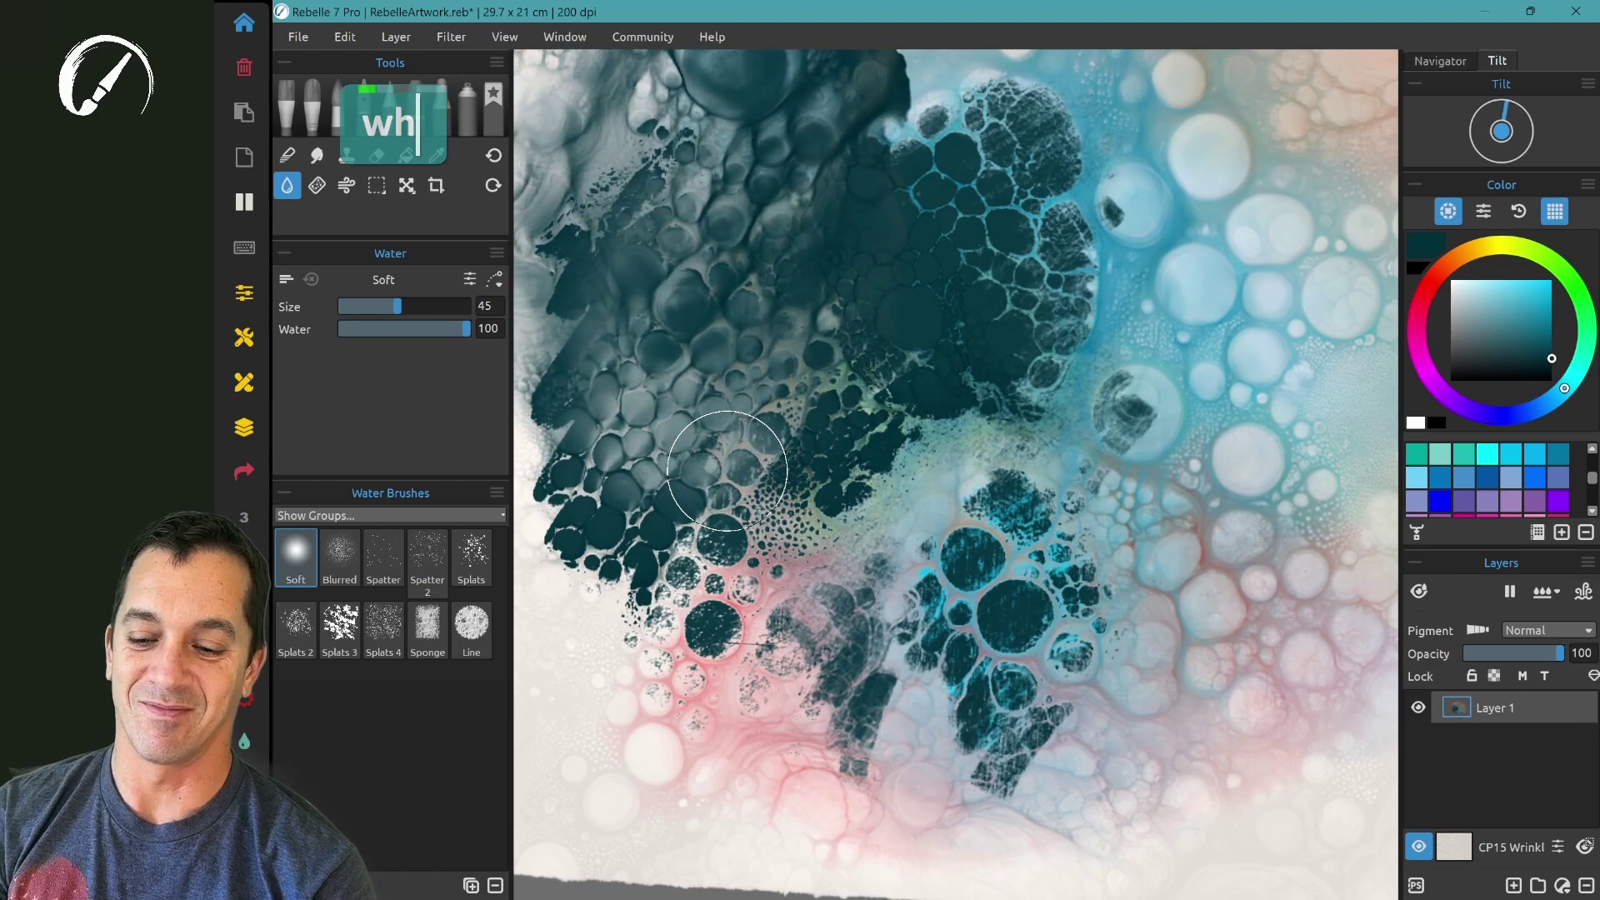
pyautogui.press('p')
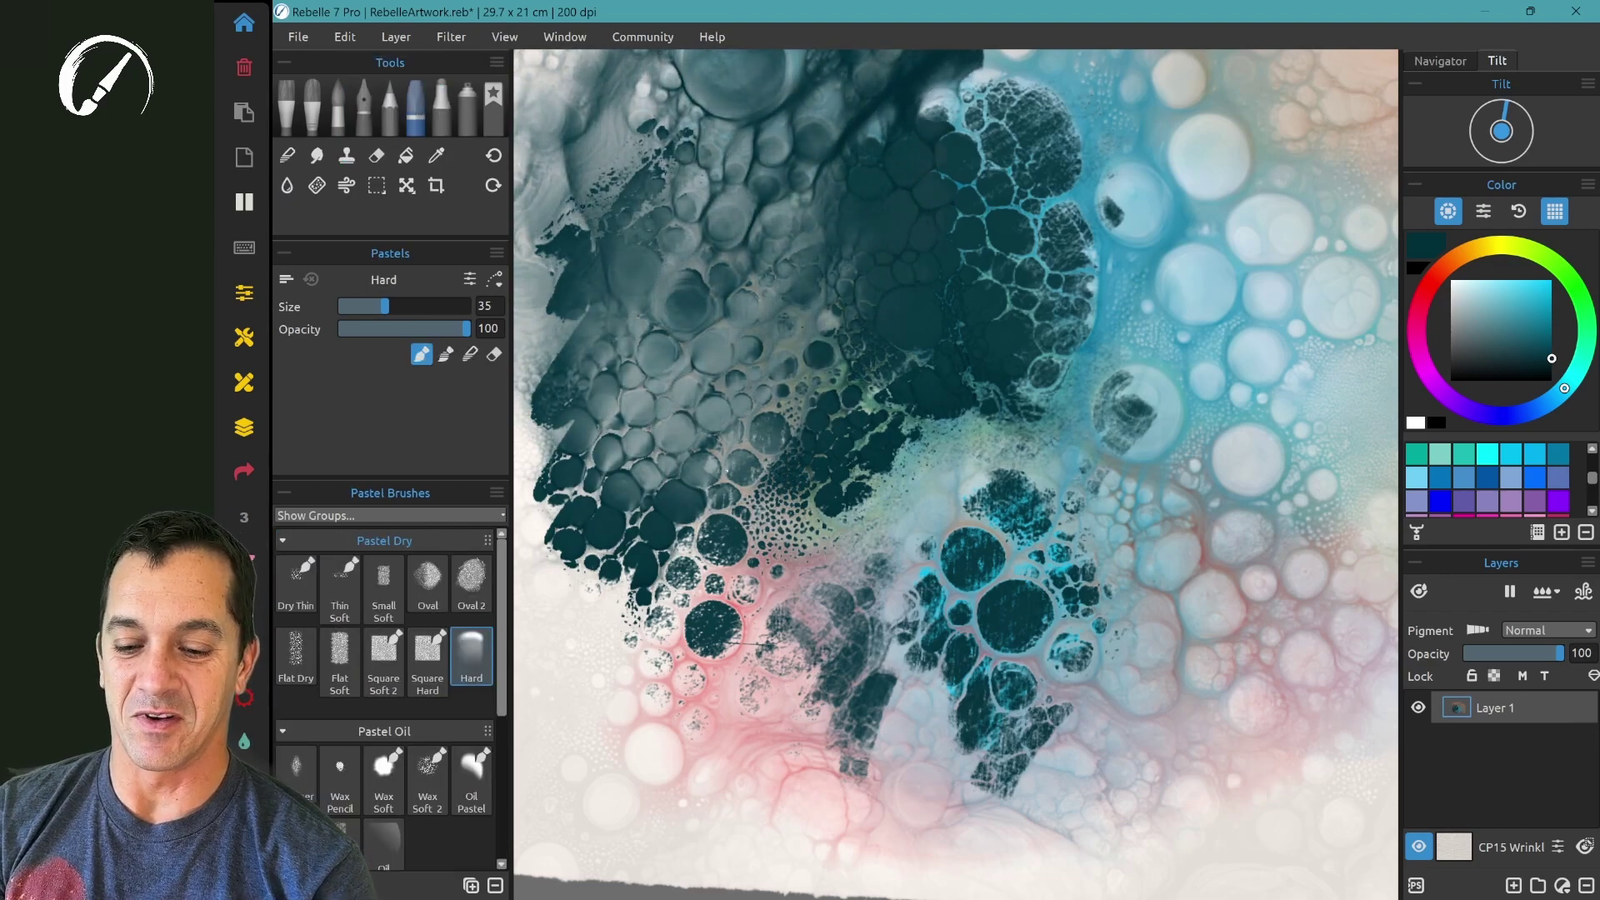
pyautogui.scroll(-2, 387, 691)
pyautogui.scroll(-2, 388, 691)
pyautogui.scroll(-2, 387, 691)
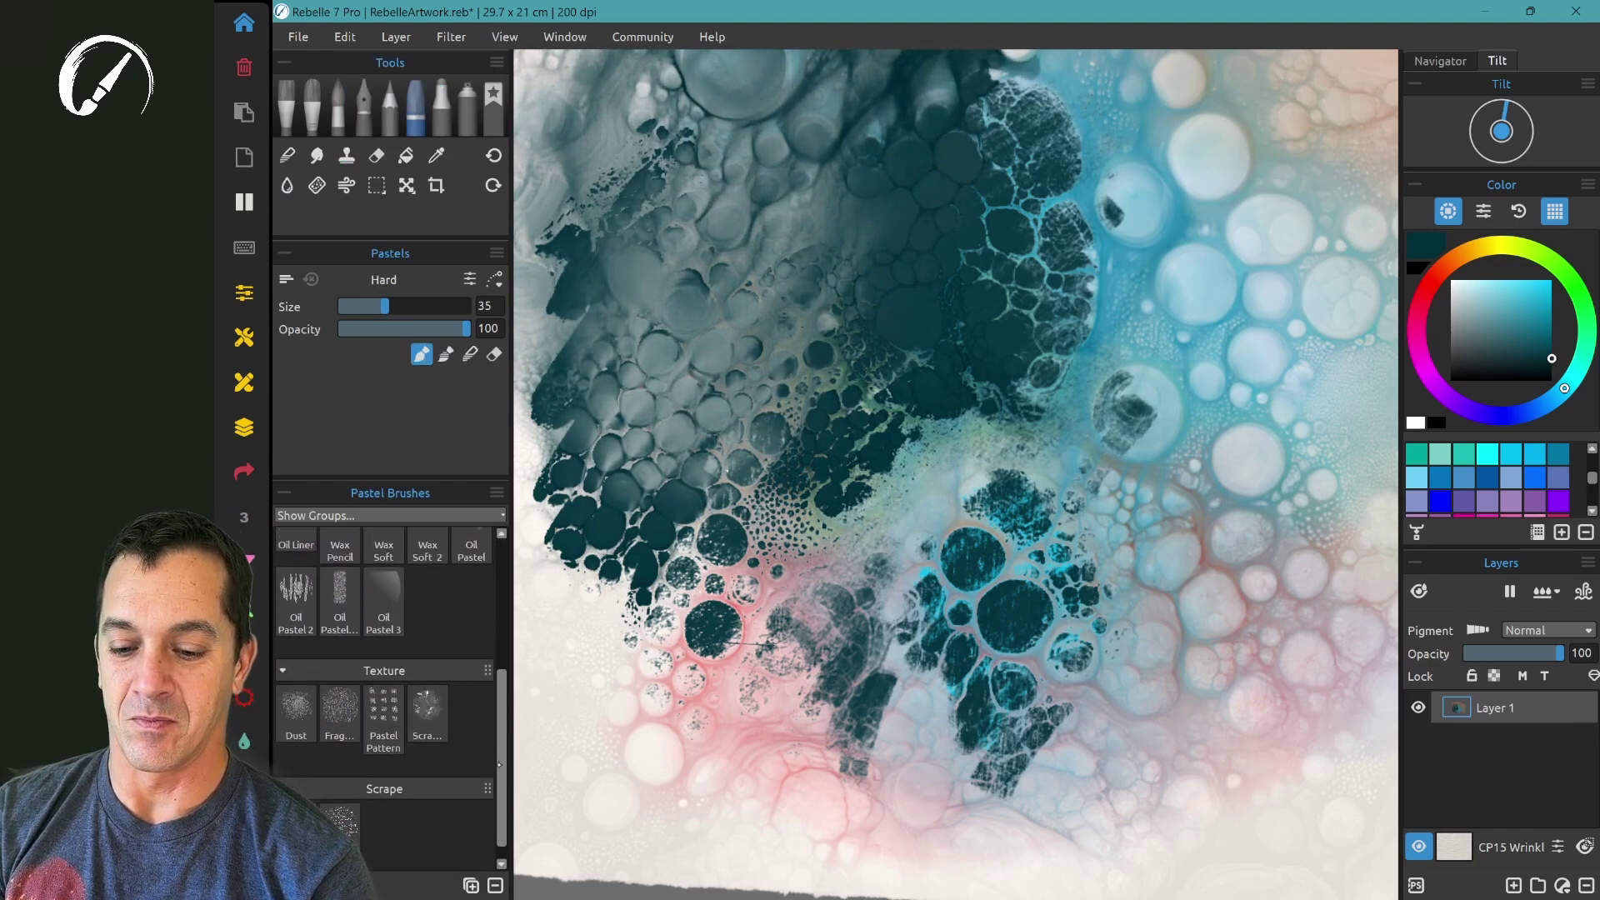
# Paint dark Pastel Pattern, Dust and Wax Scrape textures across the lower-left canvas.
pyautogui.click(379, 715)
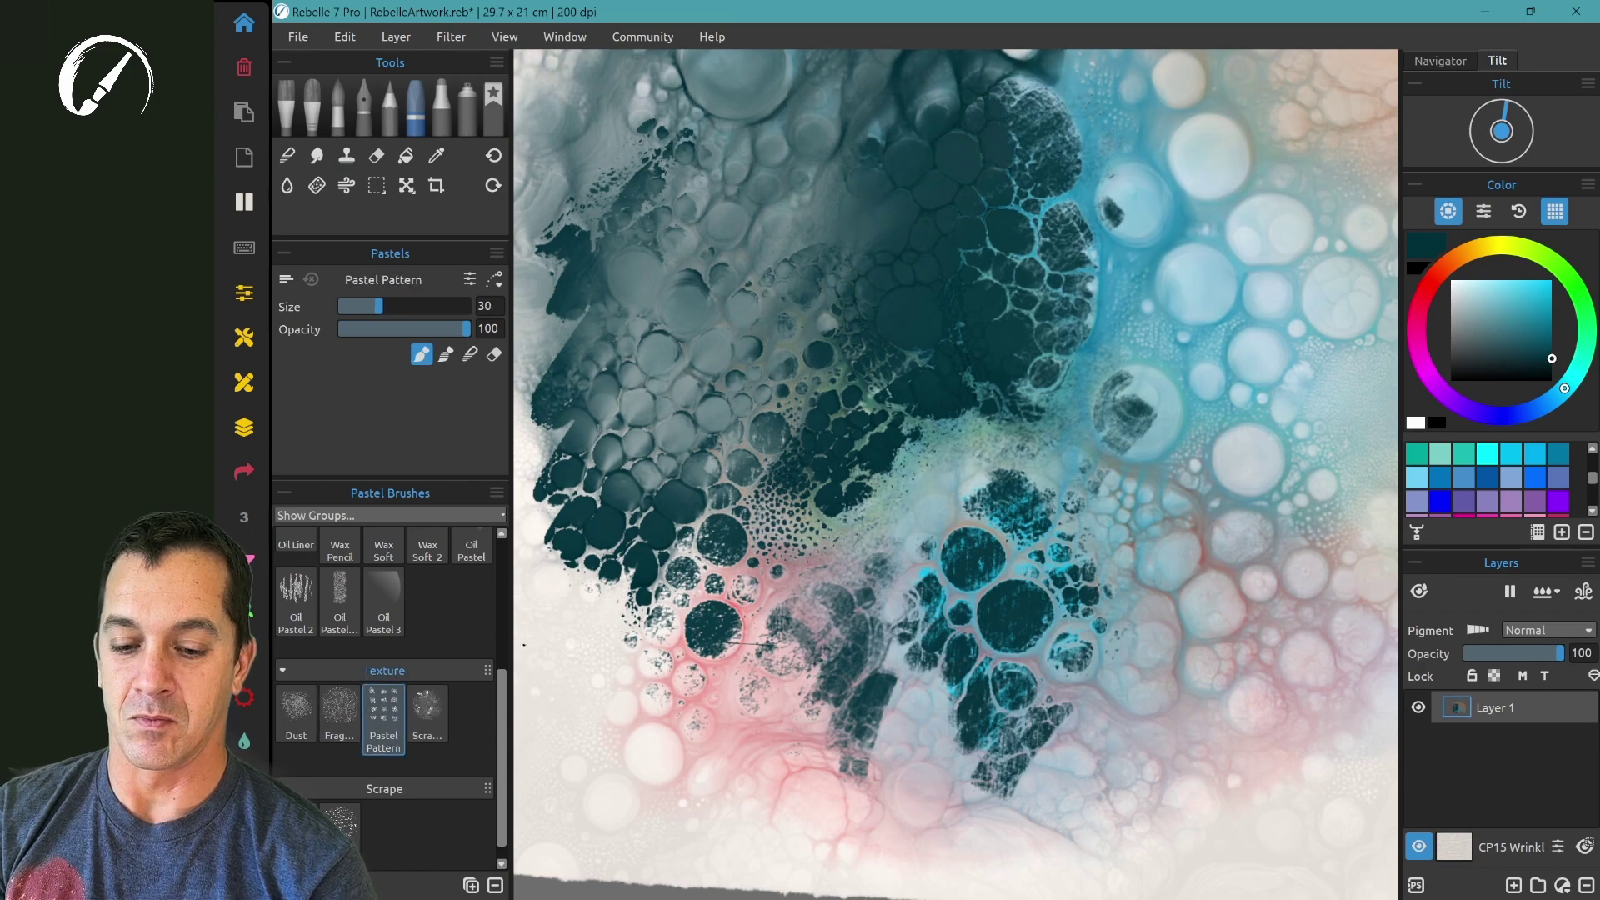
pyautogui.moveTo(641, 650)
pyautogui.mouseDown()
pyautogui.moveTo(583, 775)
pyautogui.moveTo(821, 829)
pyautogui.mouseUp()
pyautogui.moveTo(779, 712)
pyautogui.mouseDown()
pyautogui.moveTo(733, 775)
pyautogui.moveTo(599, 666)
pyautogui.moveTo(899, 500)
pyautogui.moveTo(1071, 596)
pyautogui.moveTo(1167, 616)
pyautogui.moveTo(1183, 467)
pyautogui.moveTo(1150, 733)
pyautogui.moveTo(1179, 400)
pyautogui.moveTo(1083, 216)
pyautogui.moveTo(1249, 483)
pyautogui.moveTo(983, 833)
pyautogui.moveTo(1192, 163)
pyautogui.moveTo(1083, 208)
pyautogui.moveTo(916, 467)
pyautogui.moveTo(1033, 408)
pyautogui.moveTo(967, 491)
pyautogui.mouseUp()
pyautogui.click(296, 712)
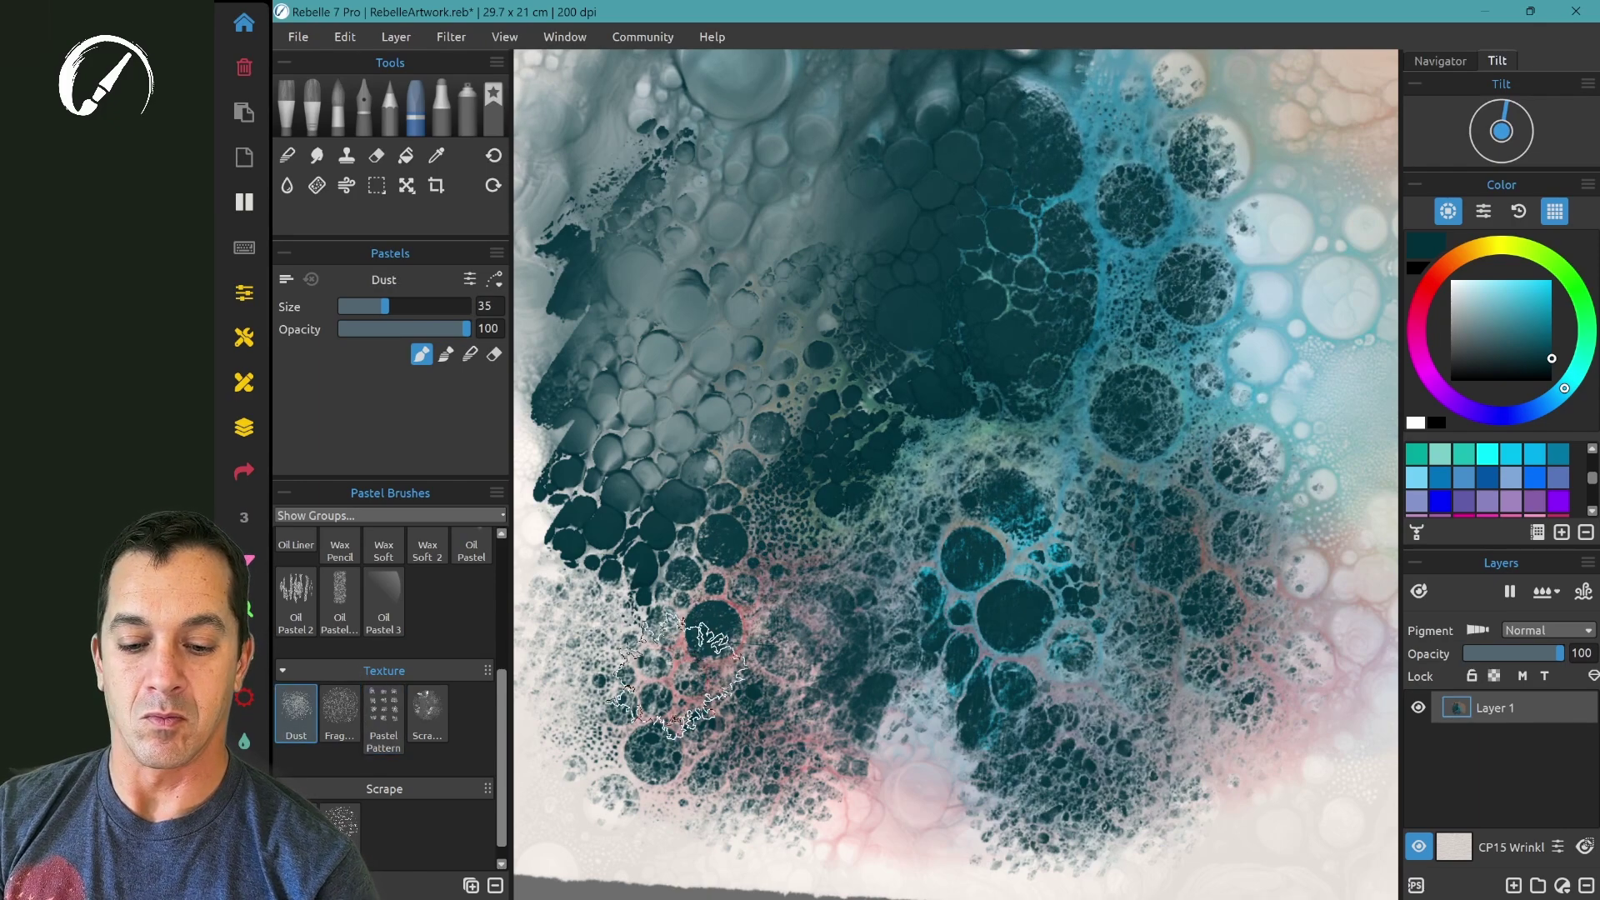
pyautogui.moveTo(949, 775)
pyautogui.mouseDown()
pyautogui.moveTo(633, 833)
pyautogui.moveTo(1333, 800)
pyautogui.moveTo(666, 792)
pyautogui.moveTo(950, 716)
pyautogui.mouseUp()
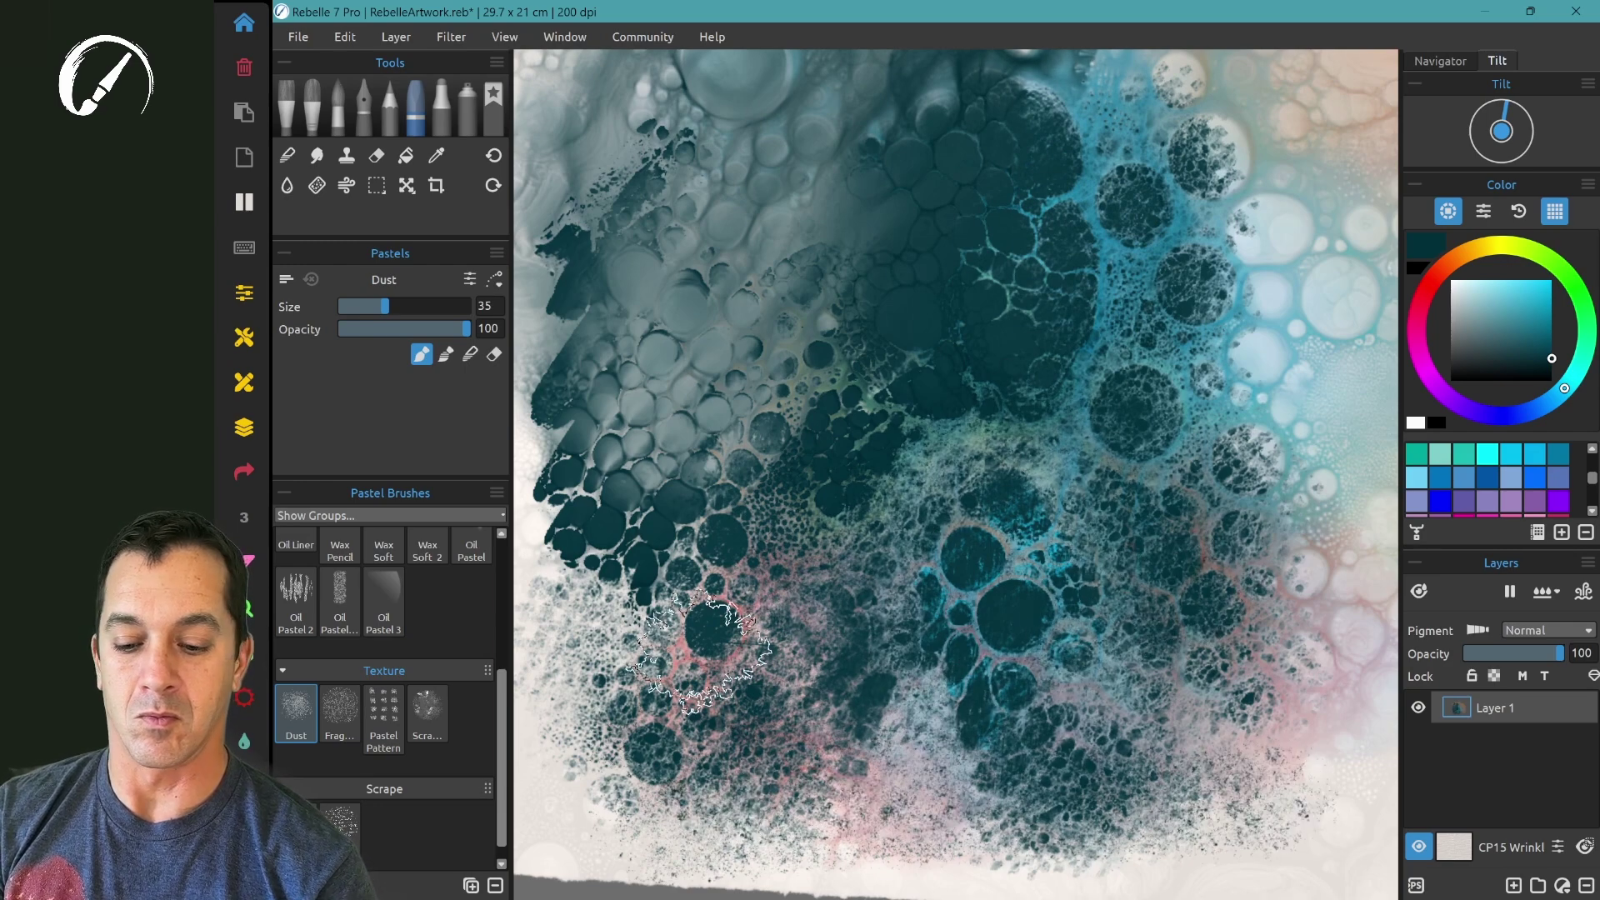
pyautogui.click(340, 824)
pyautogui.moveTo(683, 634)
pyautogui.mouseDown()
pyautogui.moveTo(567, 666)
pyautogui.moveTo(550, 750)
pyautogui.moveTo(671, 633)
pyautogui.moveTo(750, 750)
pyautogui.moveTo(708, 633)
pyautogui.moveTo(708, 758)
pyautogui.moveTo(700, 646)
pyautogui.moveTo(1008, 596)
pyautogui.mouseUp()
# Scrape dark wax patches onto the blank left paper and speckle them with Scrambled texture.
pyautogui.press('space')
pyautogui.moveTo(625, 578)
pyautogui.mouseDown()
pyautogui.moveTo(750, 416)
pyautogui.moveTo(800, 692)
pyautogui.mouseUp()
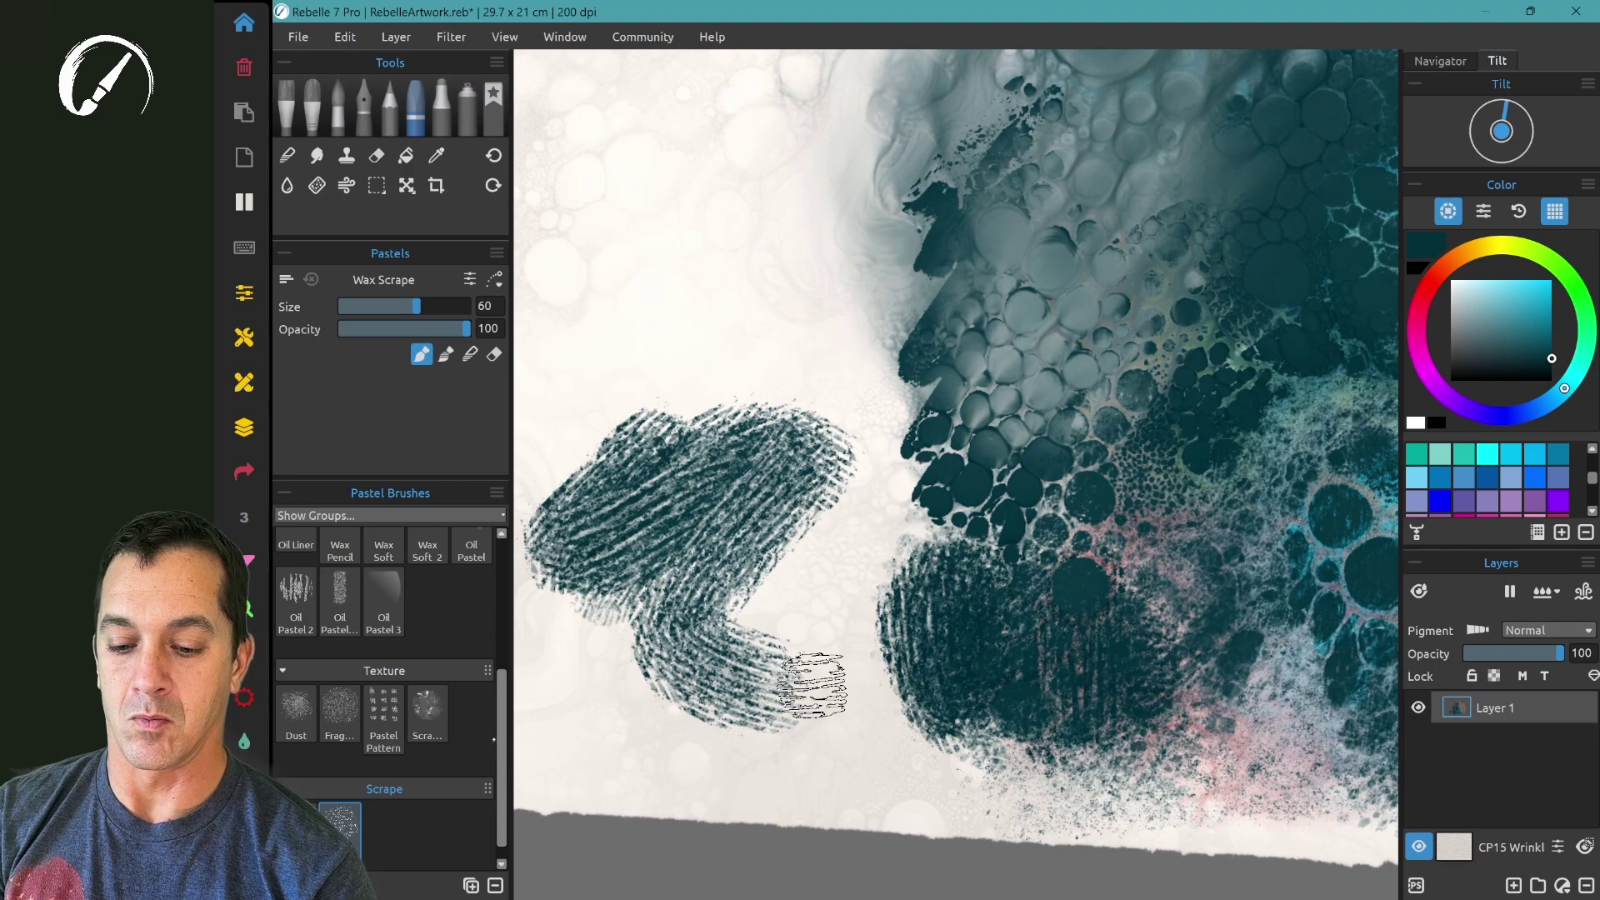
pyautogui.click(427, 712)
pyautogui.moveTo(553, 661)
pyautogui.mouseDown()
pyautogui.moveTo(666, 584)
pyautogui.moveTo(810, 768)
pyautogui.mouseUp()
pyautogui.scroll(3, 387, 666)
pyautogui.scroll(5, 388, 666)
# Draw a looping Wax Soft 2 line on the white paper.
pyautogui.click(428, 775)
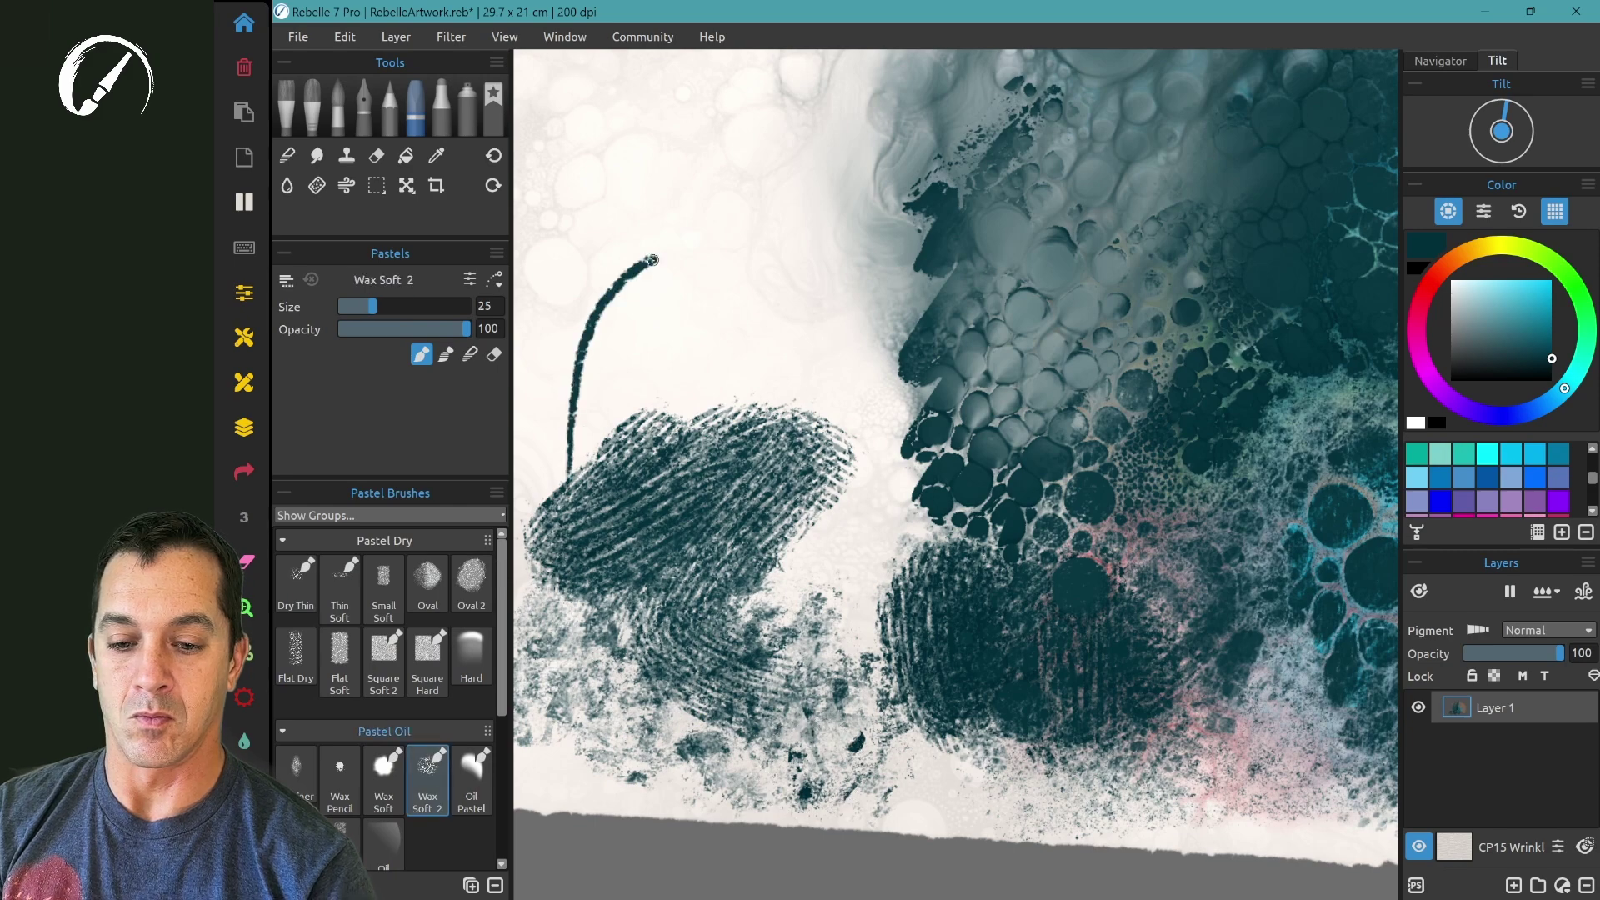
pyautogui.moveTo(661, 258); pyautogui.dragTo(637, 423)
pyautogui.press('m')
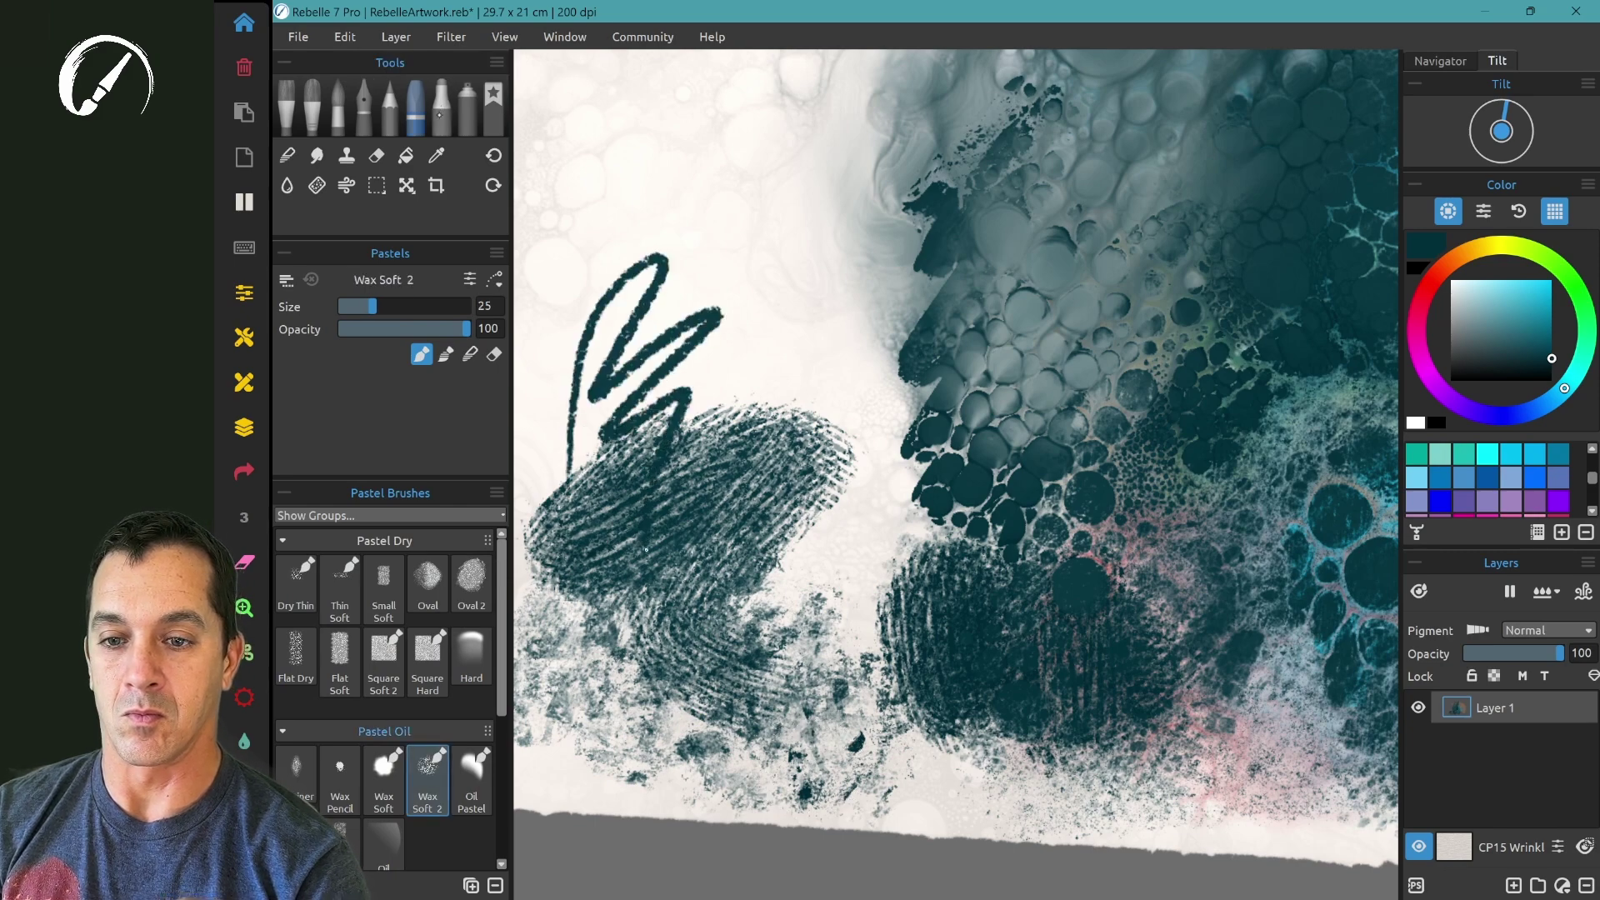
pyautogui.click(411, 115)
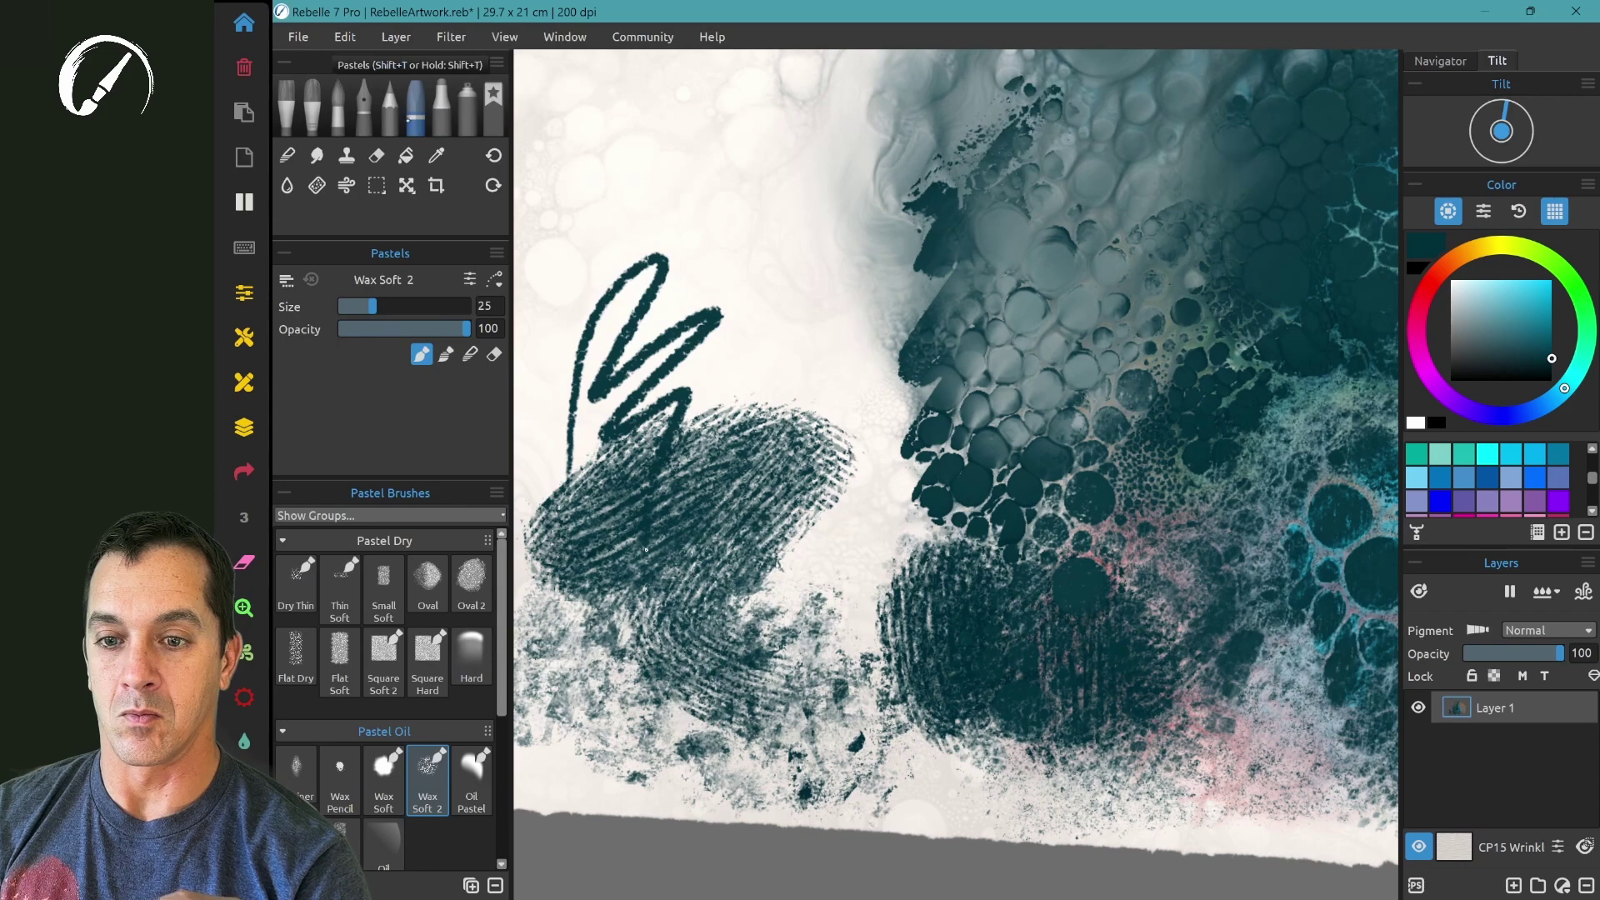
pyautogui.press('p')
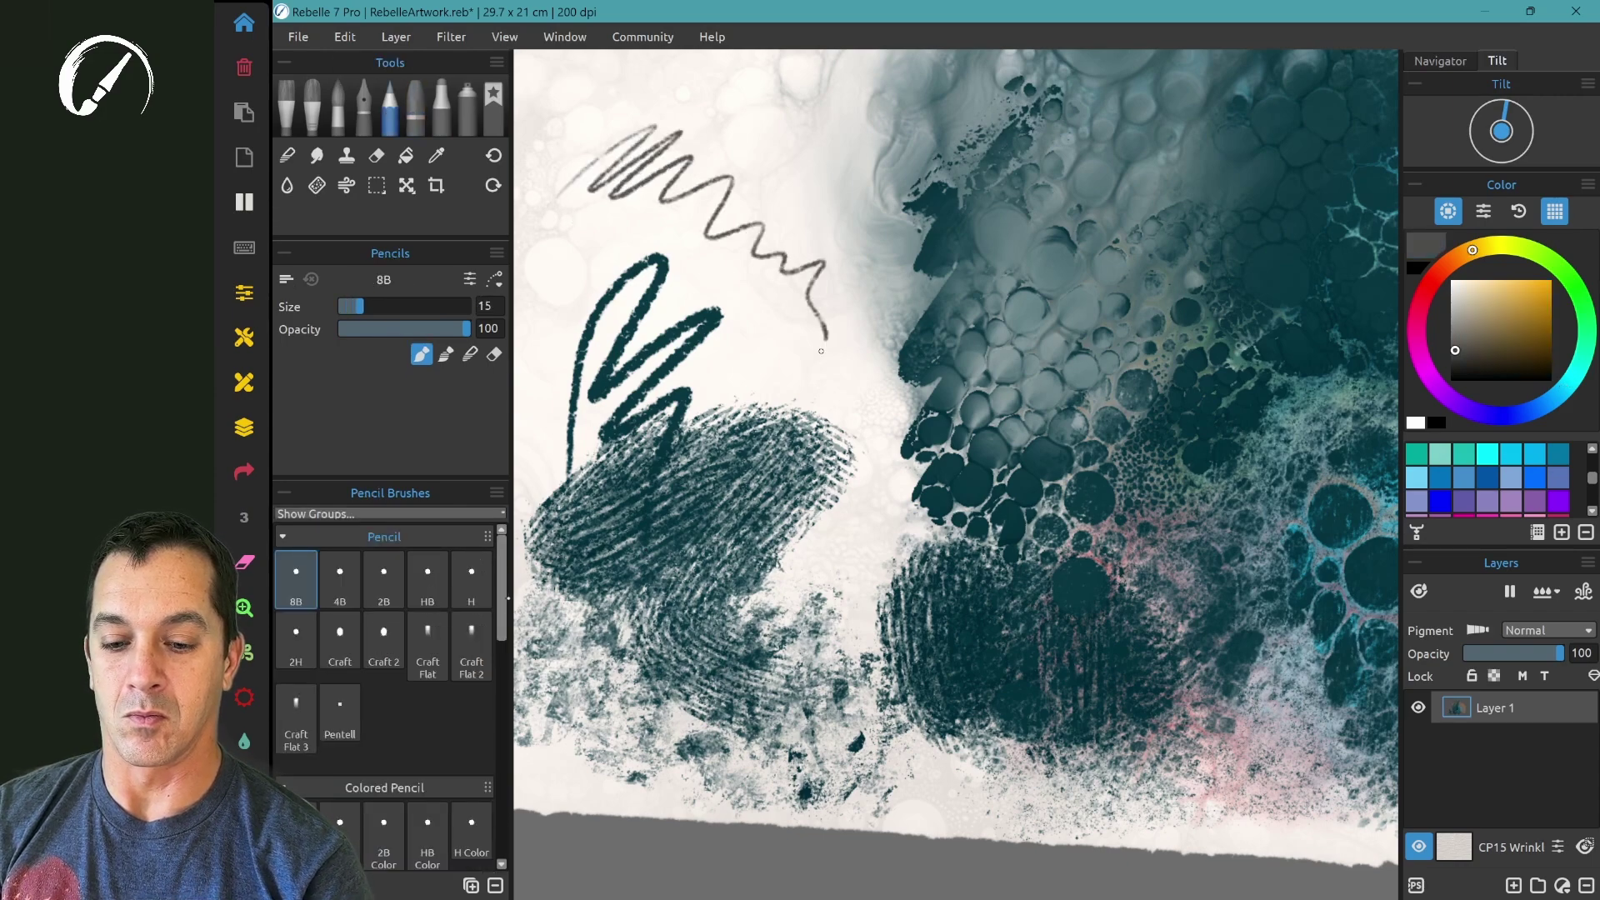
# Draw dark teal zigzags with the H Color, Craft Color and HB Color pencils.
pyautogui.scroll(-5, 390, 667)
pyautogui.click(471, 614)
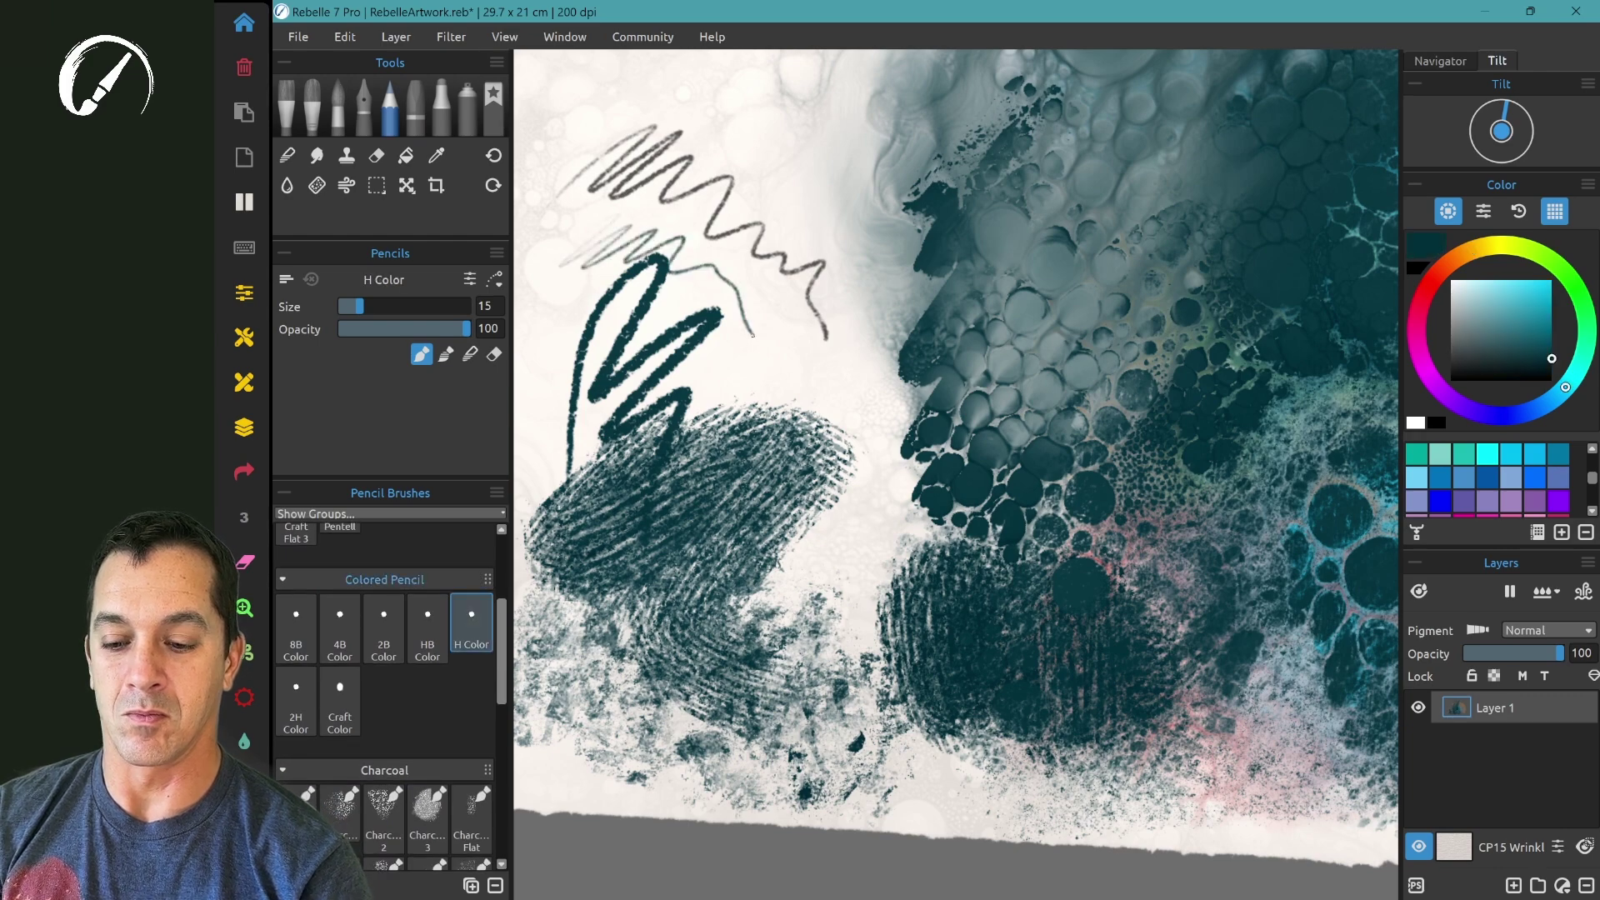
pyautogui.moveTo(693, 459); pyautogui.dragTo(910, 574)
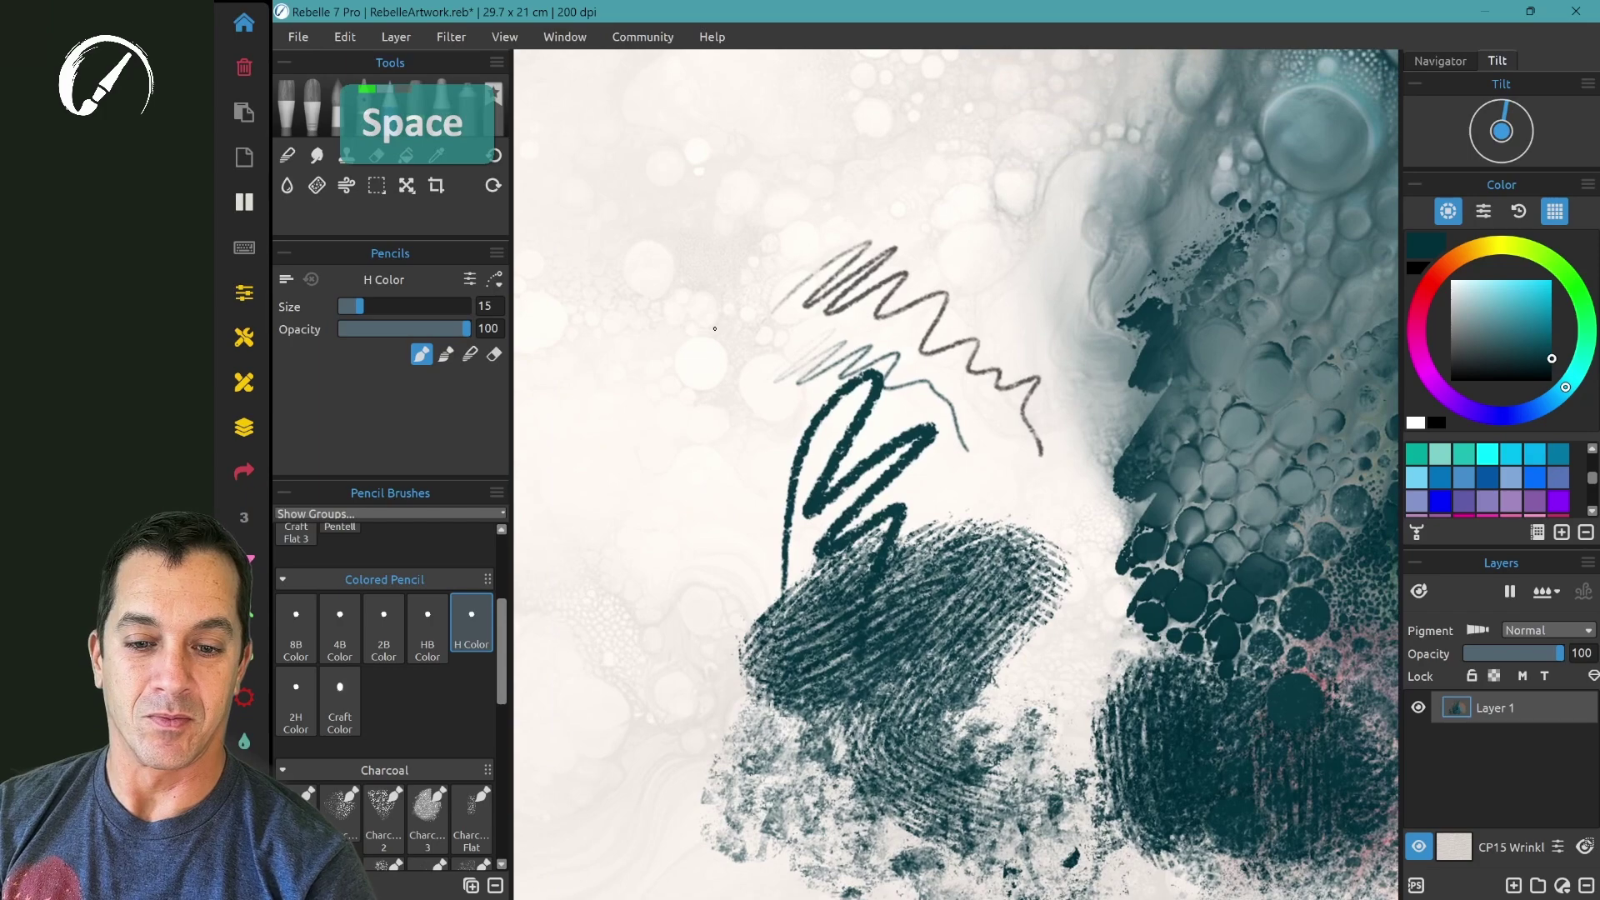
pyautogui.moveTo(750, 347); pyautogui.dragTo(695, 561)
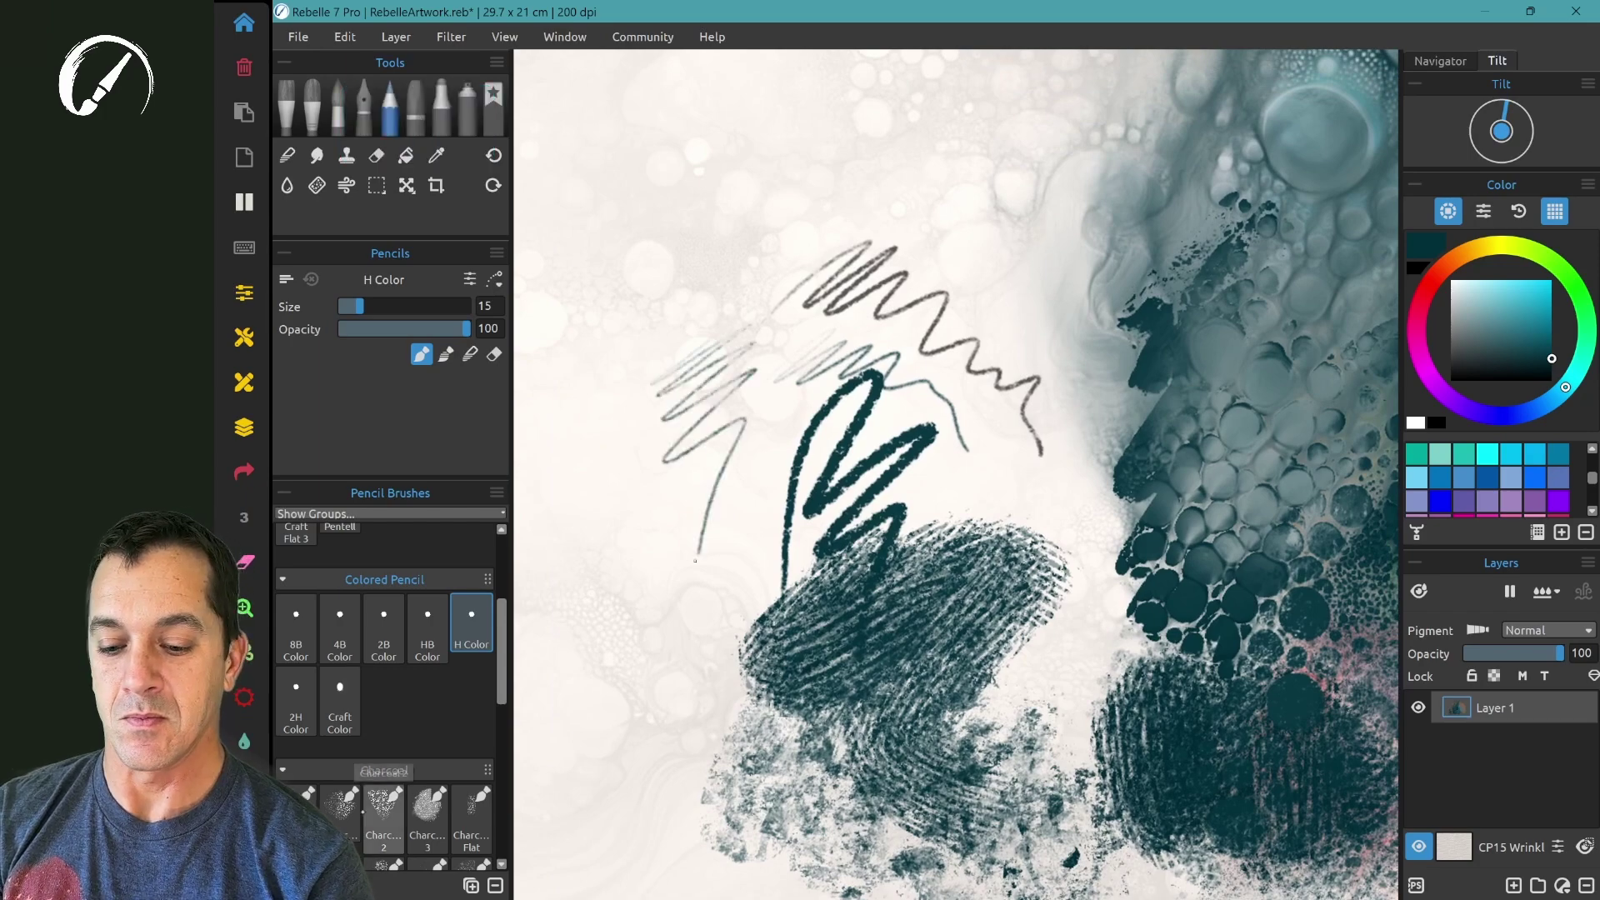
pyautogui.click(340, 700)
pyautogui.moveTo(575, 471); pyautogui.dragTo(643, 566)
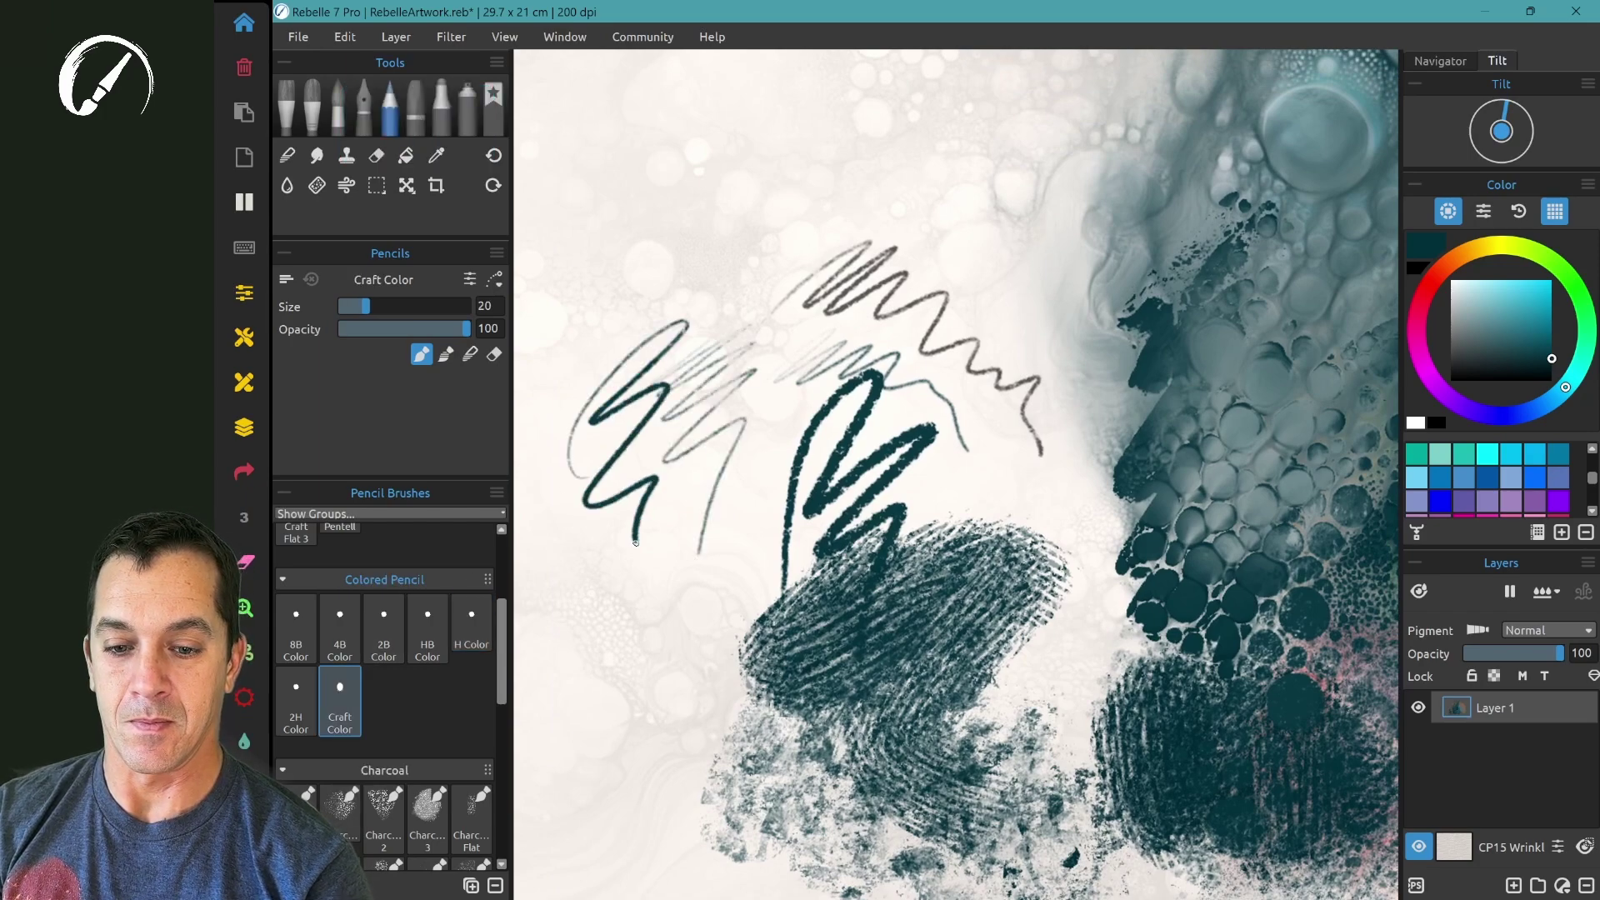
pyautogui.click(428, 629)
pyautogui.moveTo(649, 315); pyautogui.dragTo(708, 491)
# Add a grey Craft 2 zigzag, a scribble over it, and HB hatching at the upper left.
pyautogui.scroll(3, 391, 583)
pyautogui.click(383, 641)
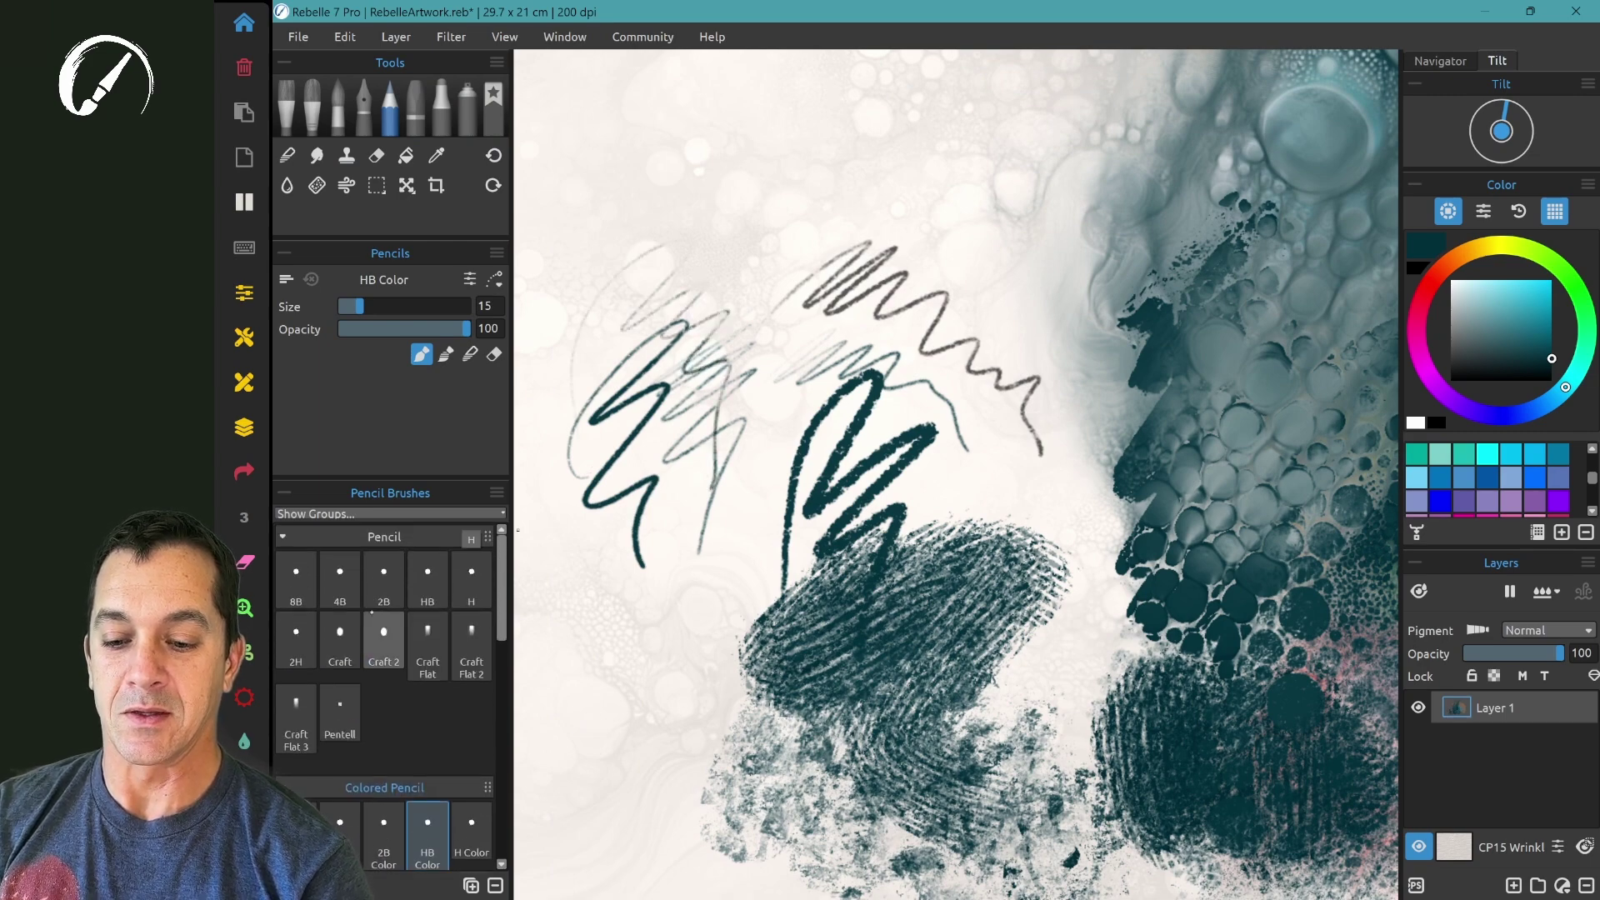
pyautogui.moveTo(556, 321); pyautogui.dragTo(733, 343)
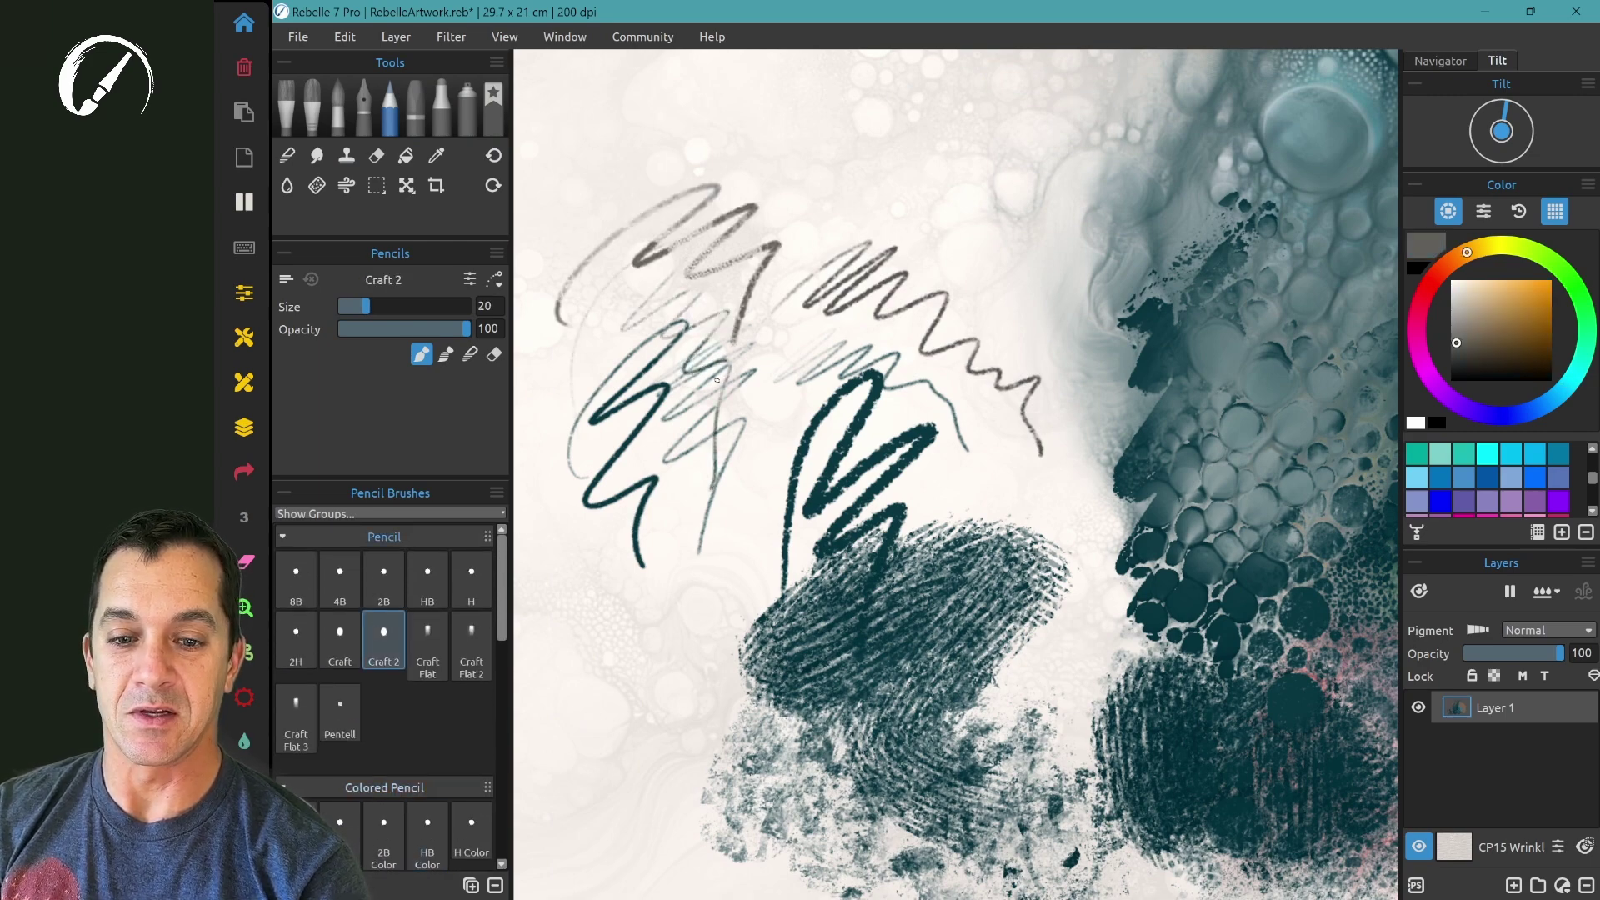
pyautogui.moveTo(702, 154); pyautogui.dragTo(745, 337)
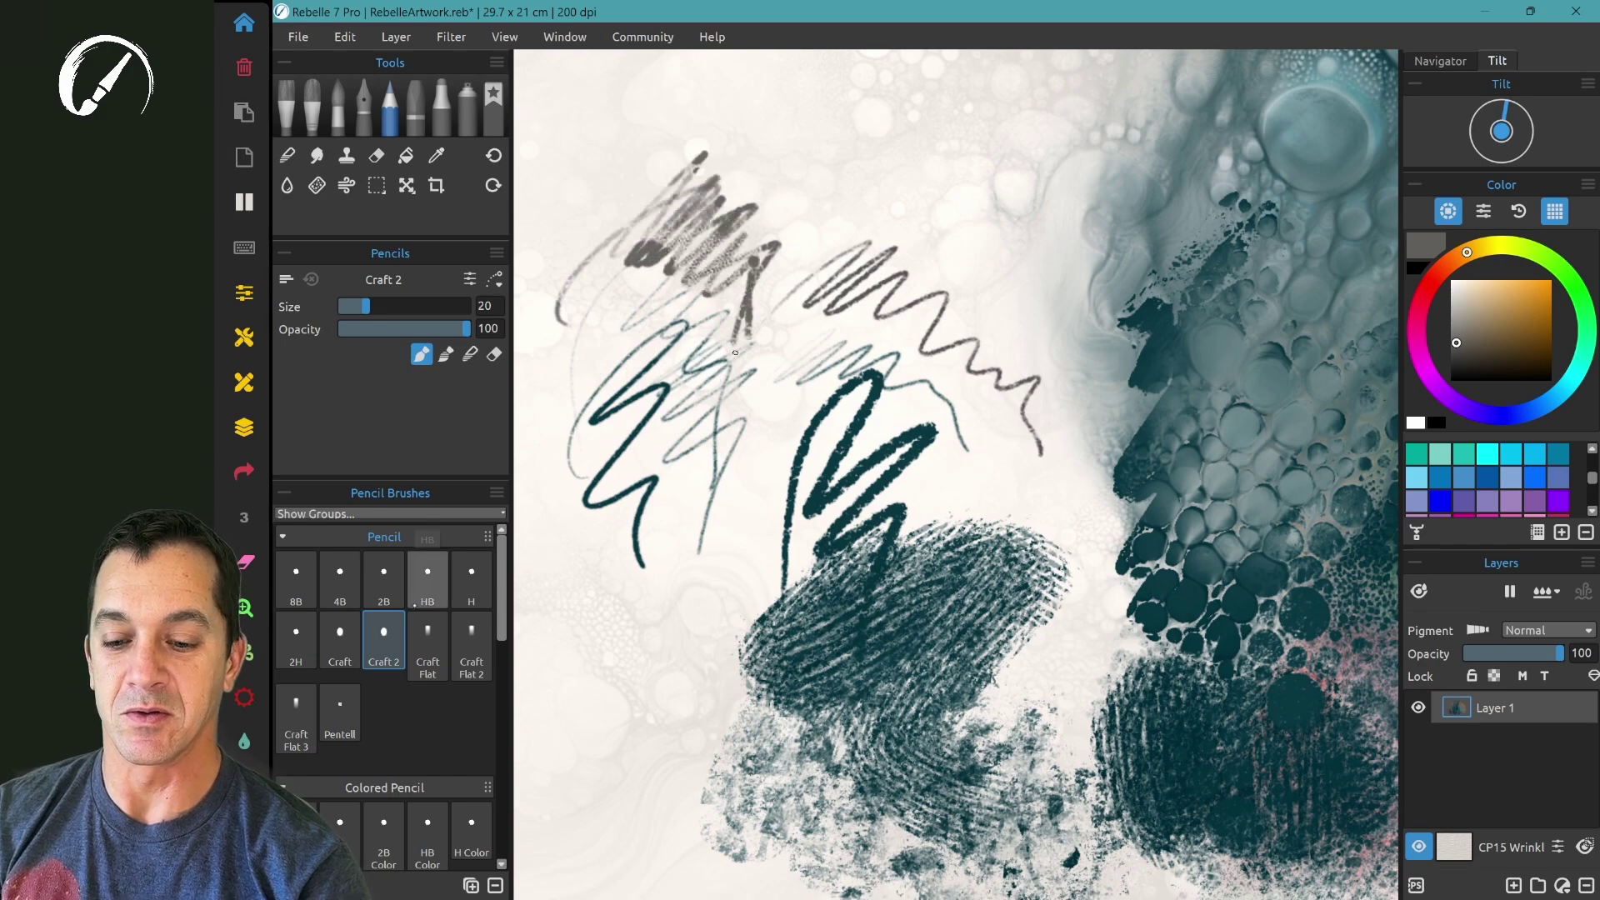
pyautogui.click(411, 597)
pyautogui.moveTo(762, 212); pyautogui.dragTo(912, 225)
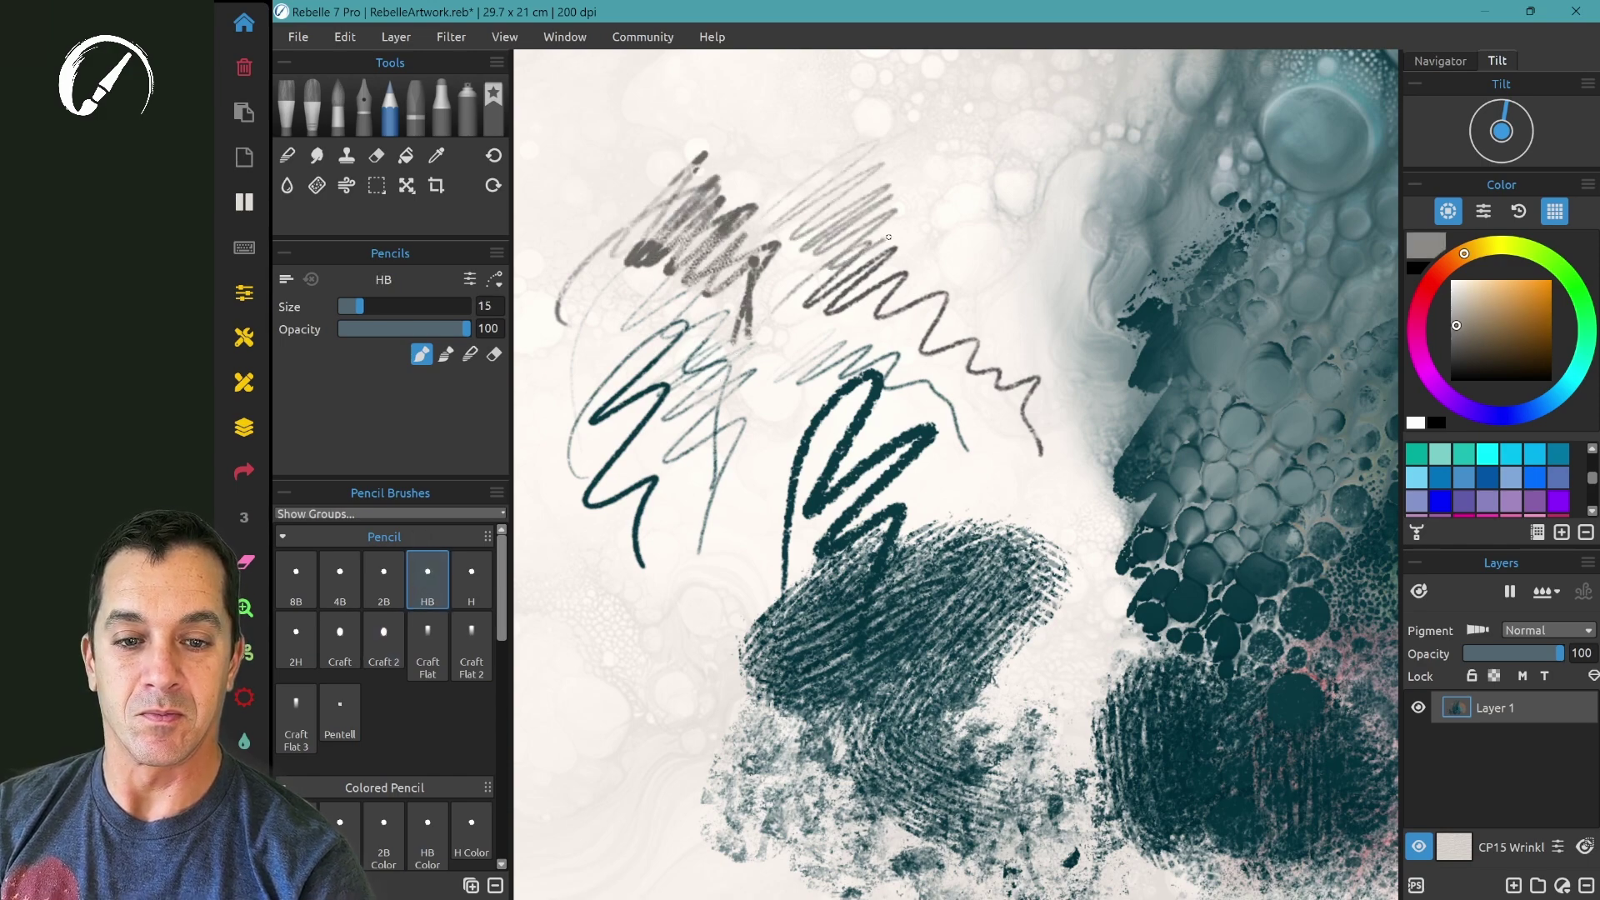
# Hatch with the H pencil, zigzag with Craft Flat 2, and scribble with Pentell near the top.
pyautogui.click(472, 579)
pyautogui.moveTo(900, 225)
pyautogui.mouseDown()
pyautogui.moveTo(992, 283)
pyautogui.moveTo(958, 391)
pyautogui.mouseUp()
pyautogui.click(472, 643)
pyautogui.moveTo(623, 358); pyautogui.dragTo(621, 155)
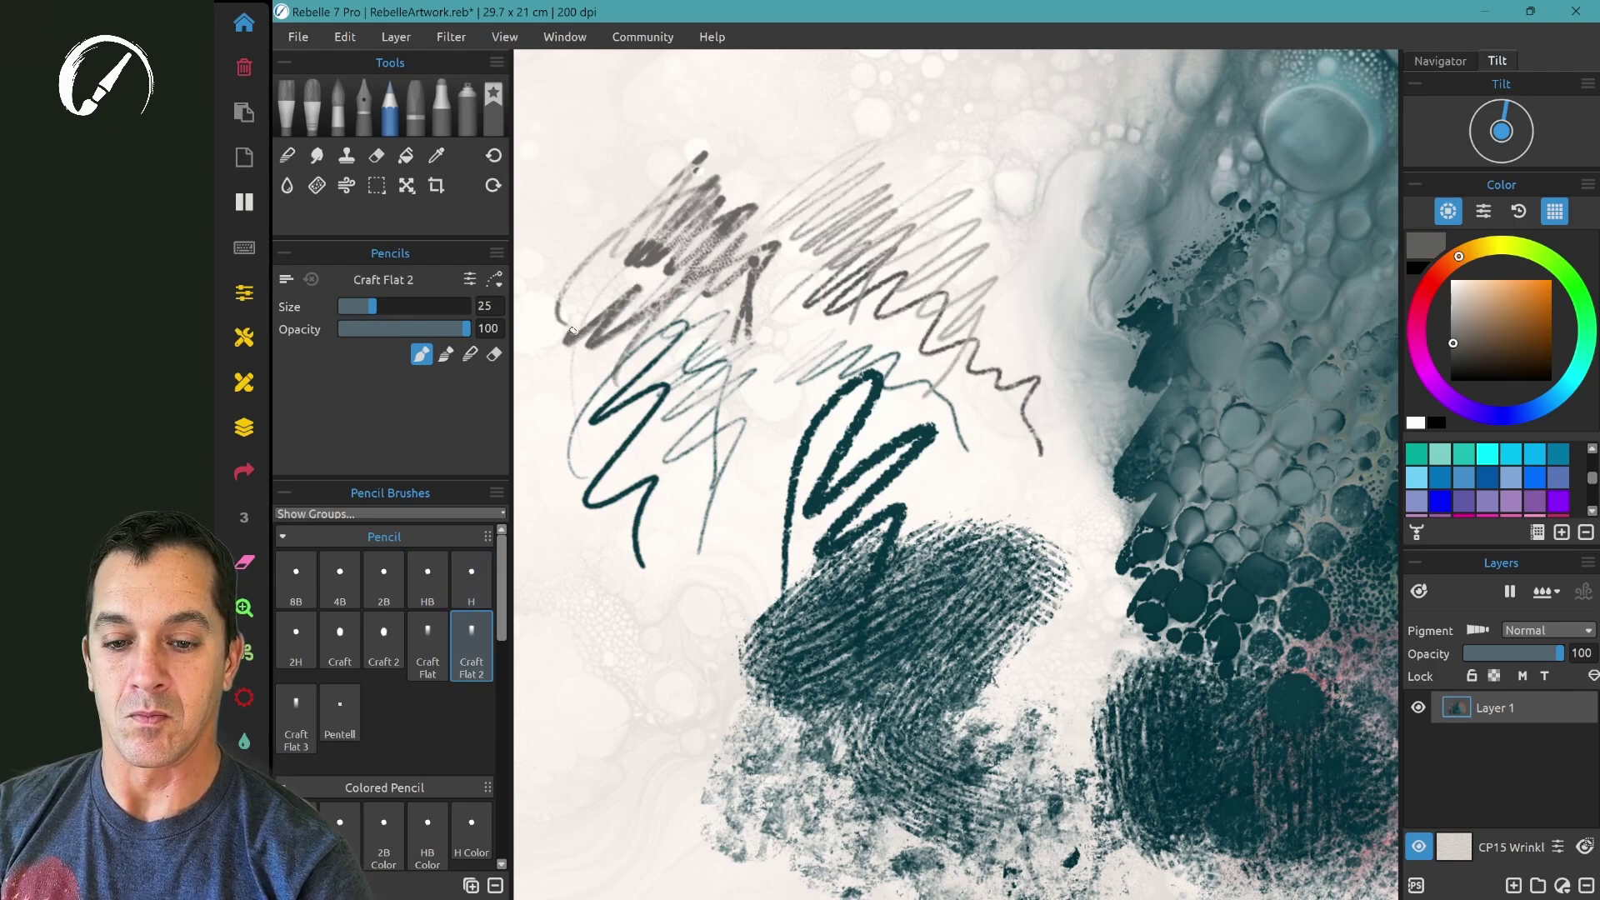
pyautogui.click(324, 703)
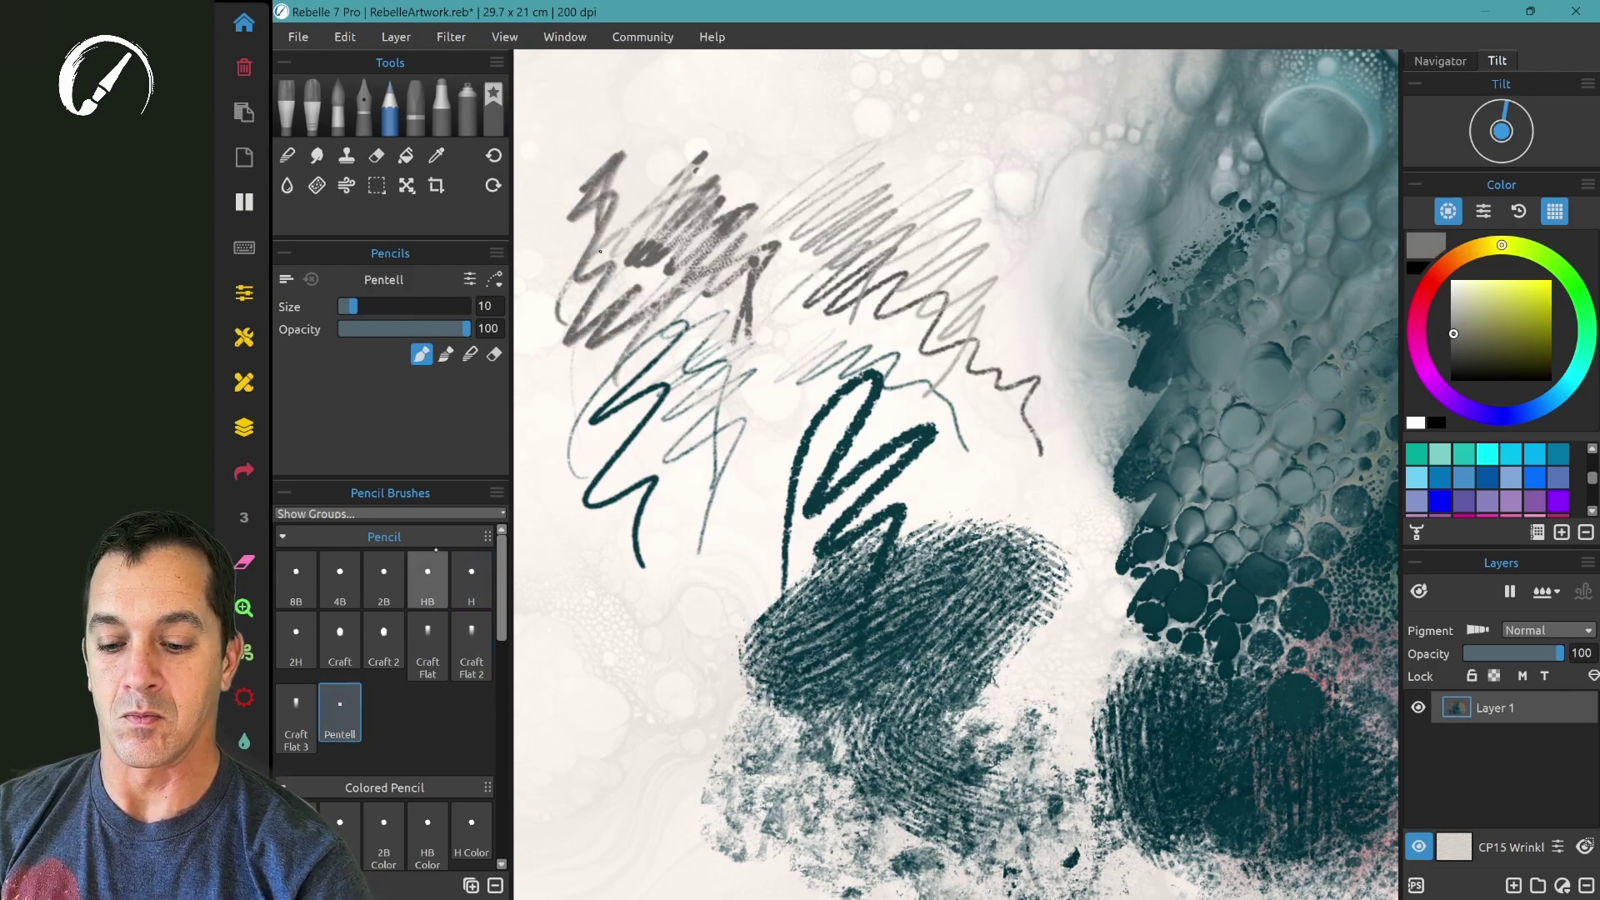
pyautogui.moveTo(732, 154)
pyautogui.mouseDown()
pyautogui.moveTo(837, 87)
pyautogui.moveTo(786, 161)
pyautogui.moveTo(850, 133)
pyautogui.moveTo(916, 142)
pyautogui.moveTo(962, 167)
pyautogui.moveTo(986, 235)
pyautogui.mouseUp()
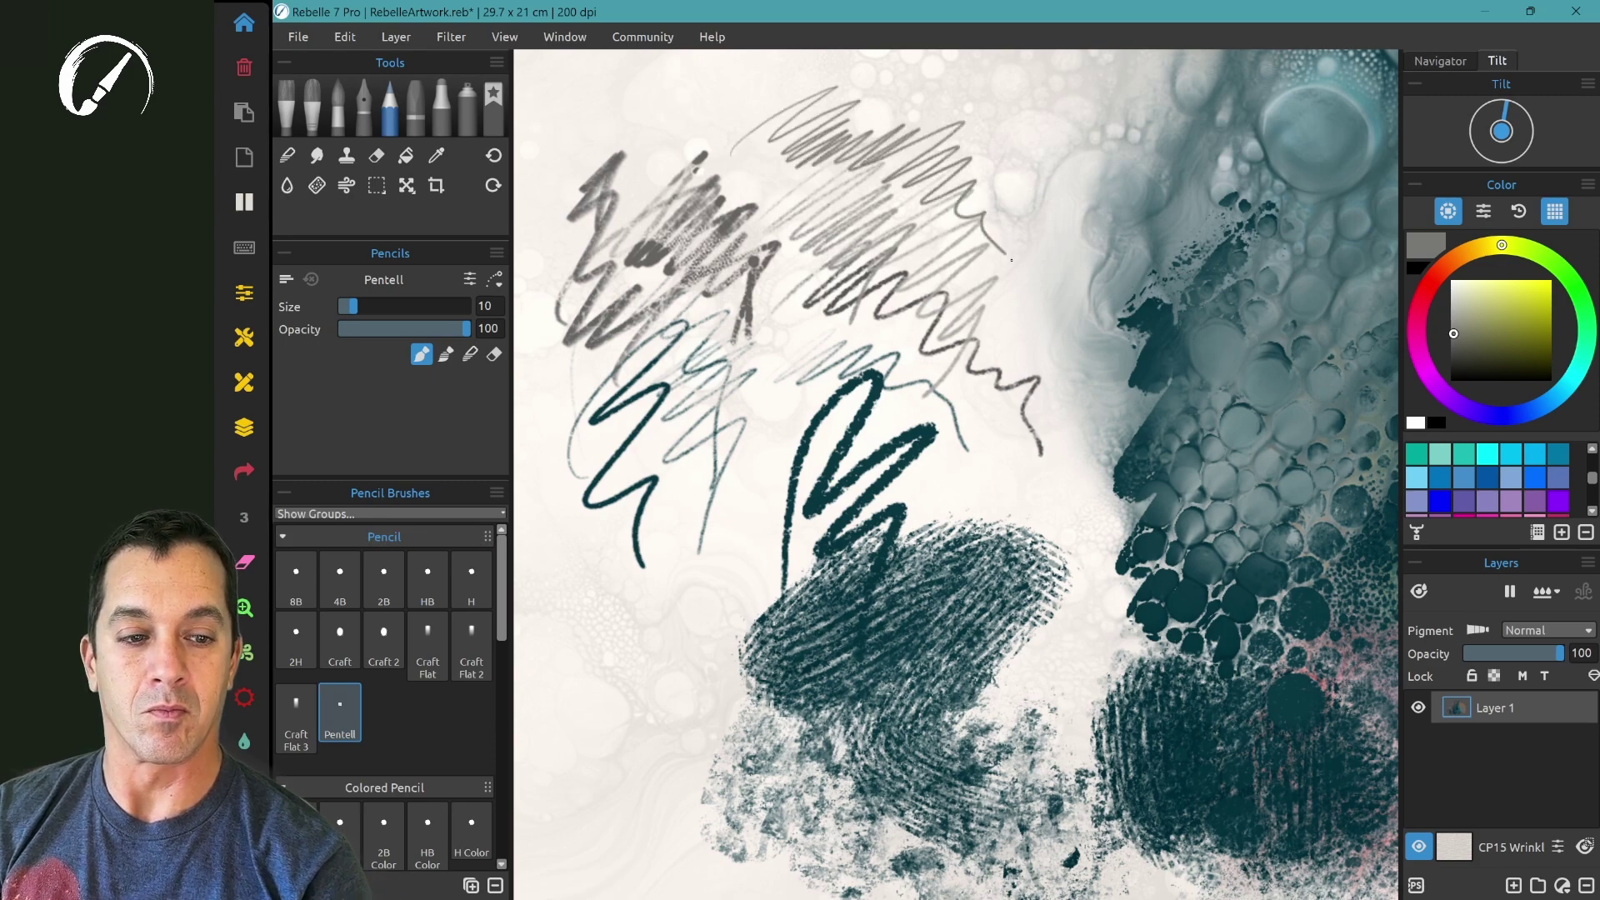
# Zoom out, then in on the bubble texture where dark teal meets the peach wash.
pyautogui.scroll(-3, 987, 236)
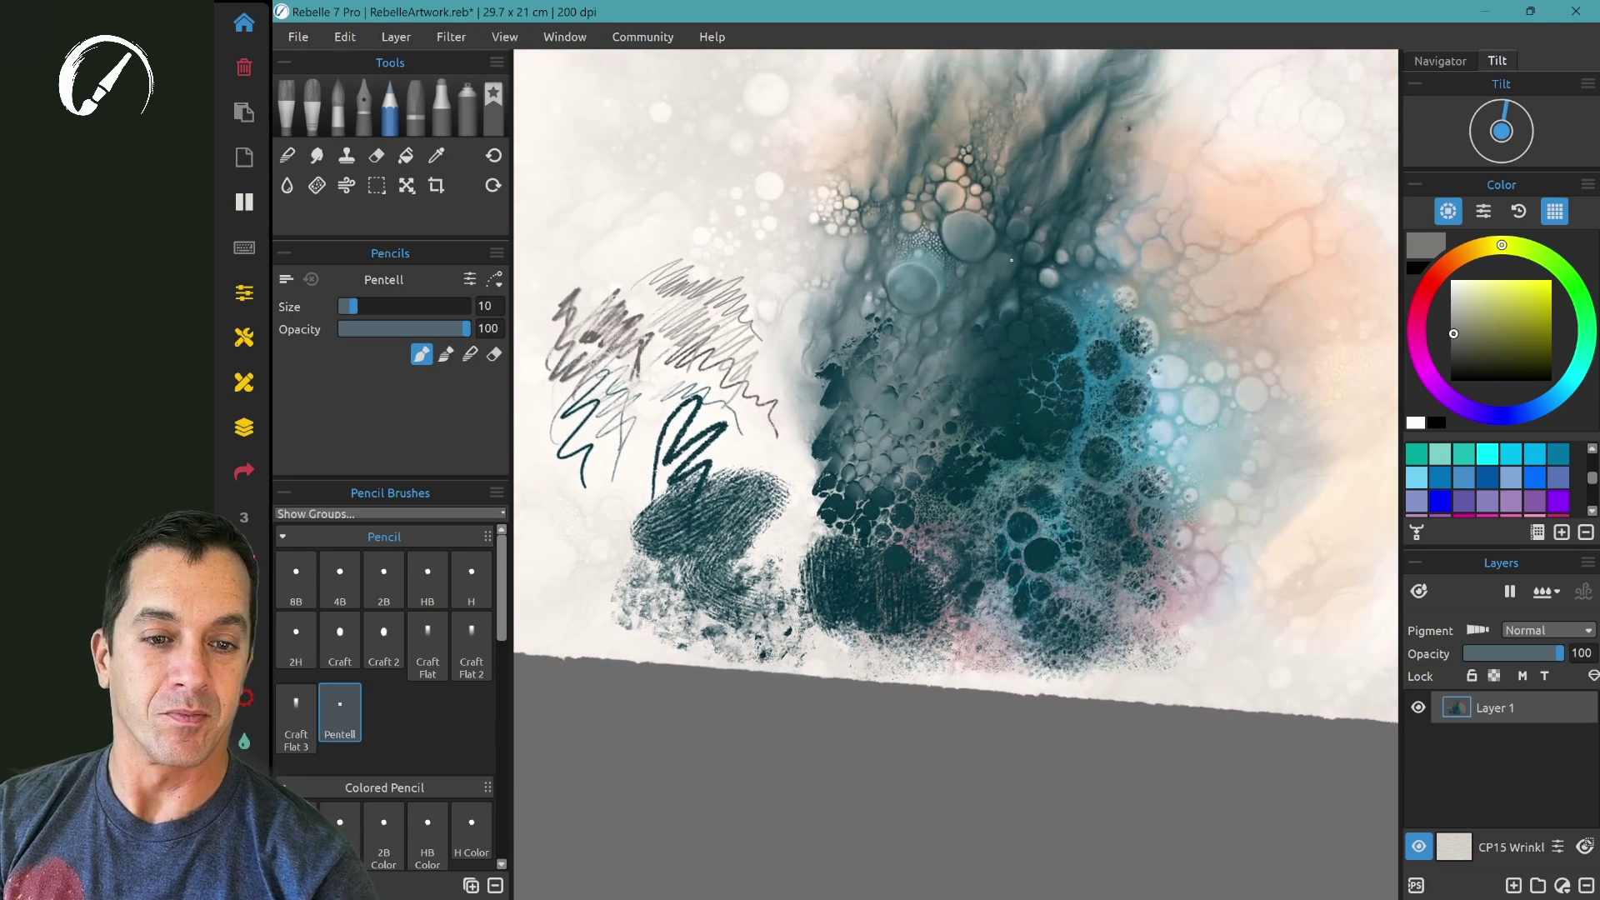
pyautogui.scroll(3, 1010, 260)
pyautogui.scroll(3, 1011, 260)
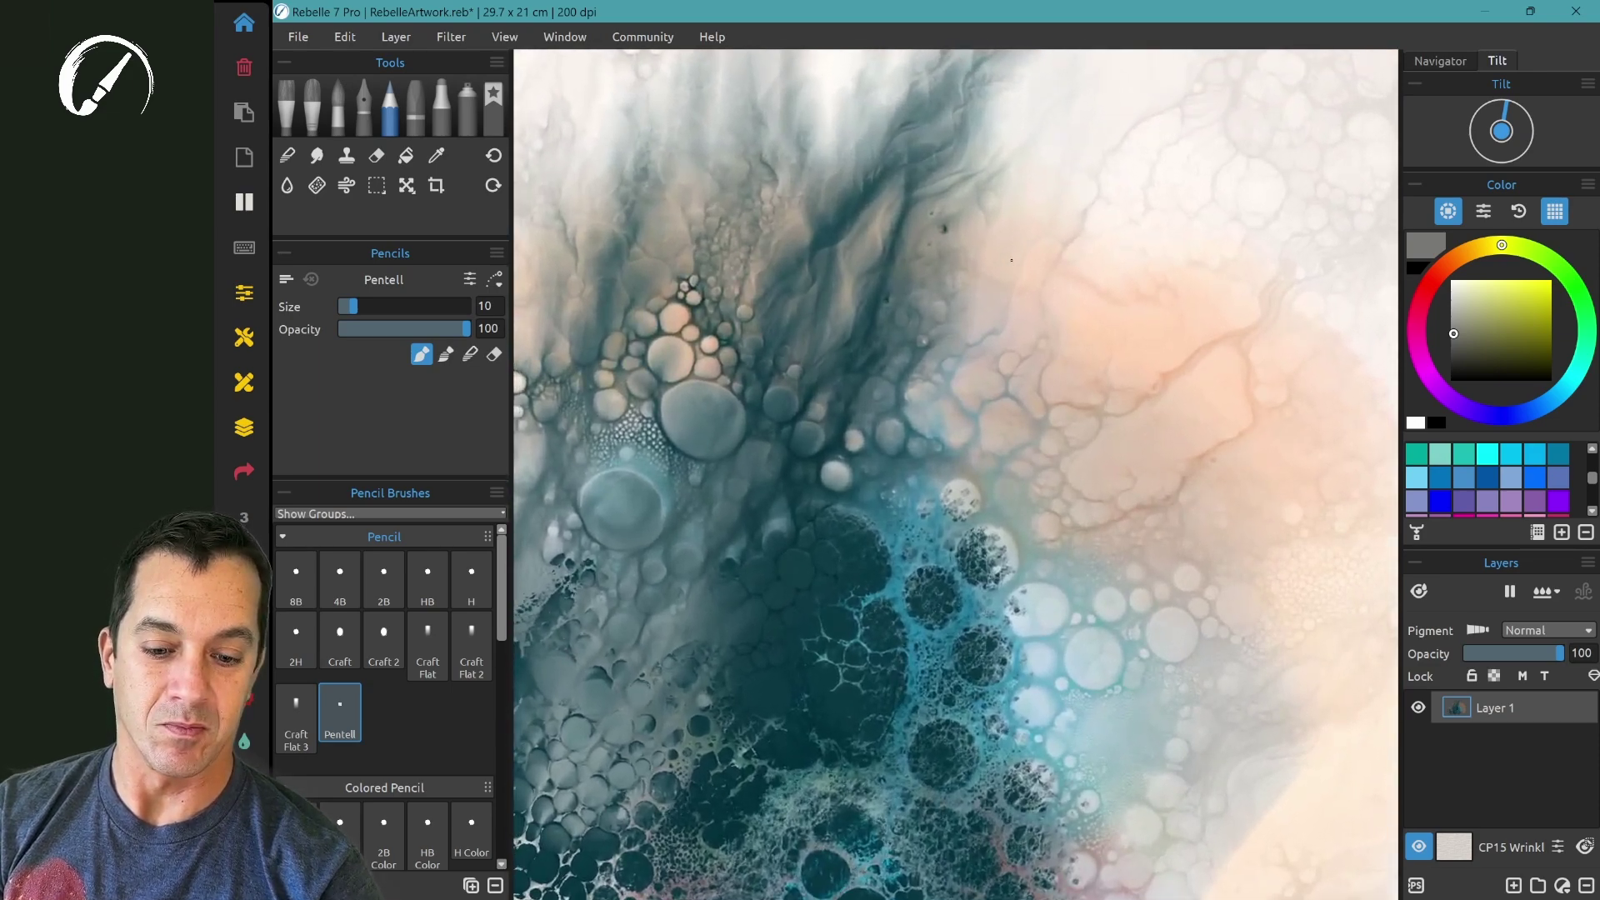